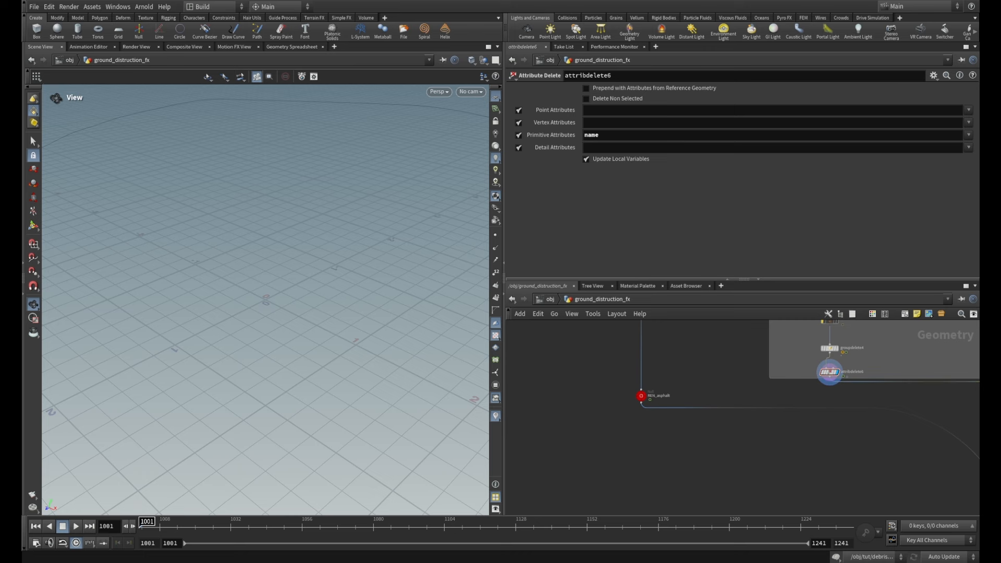
- Inspect the ren_asphalt object at object level, including the source geometry path of its object merge
key("u")
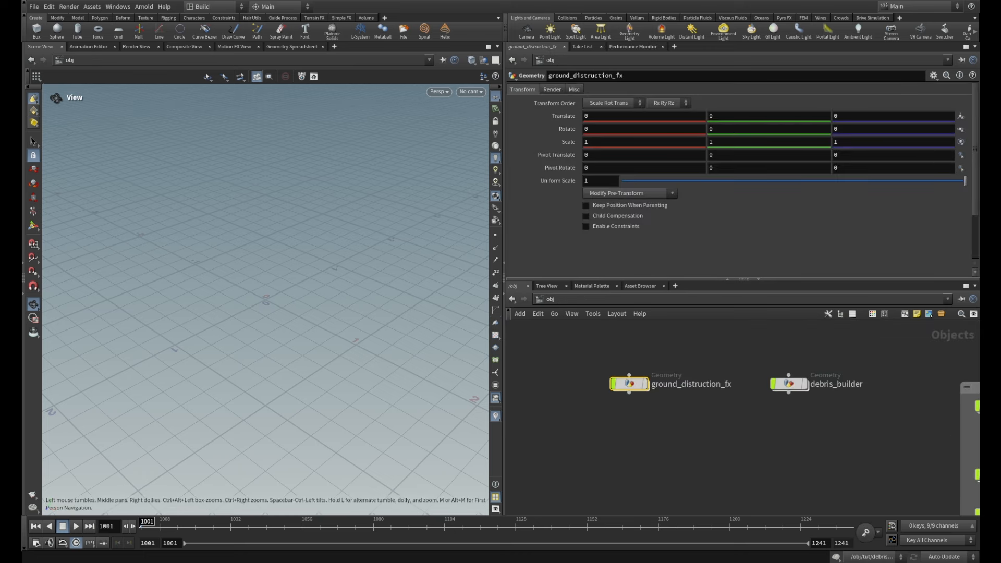
middle_click_drag(794, 429, 623, 395)
scroll(623, 395, "down", 1)
middle_click_drag(739, 373, 666, 379)
scroll(673, 376, "up", 2)
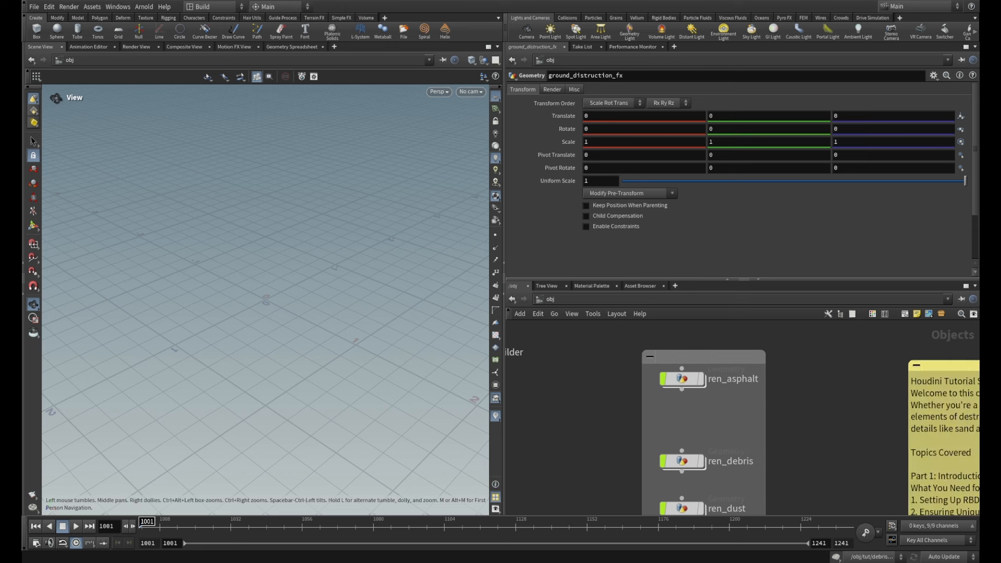
left_click(682, 378)
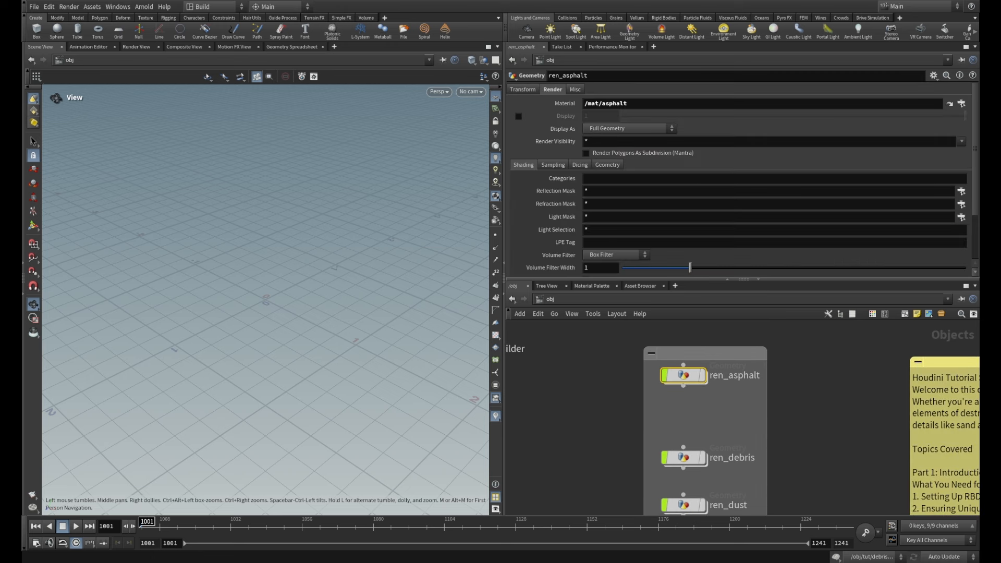
mouse_move(659, 351)
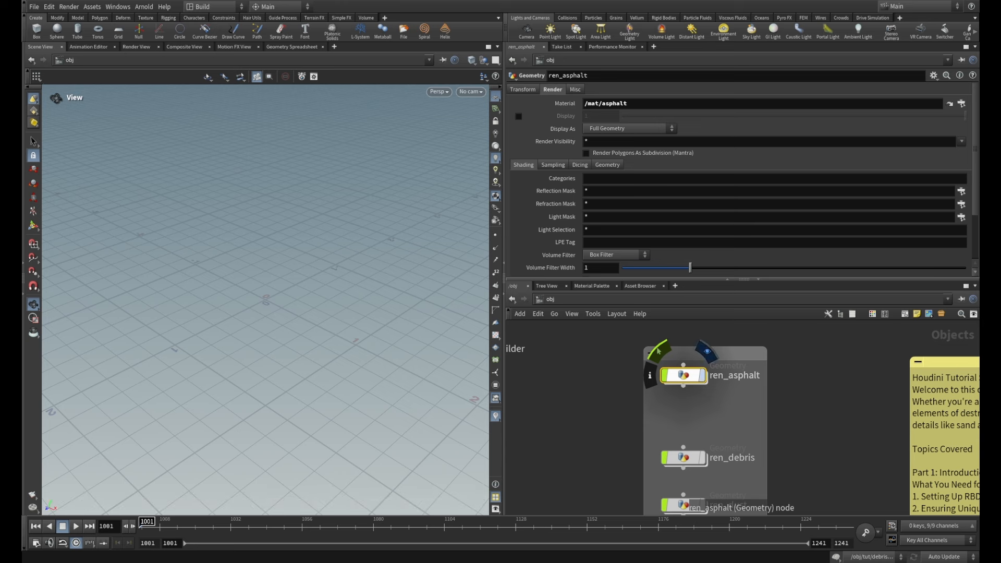
double_click(680, 375)
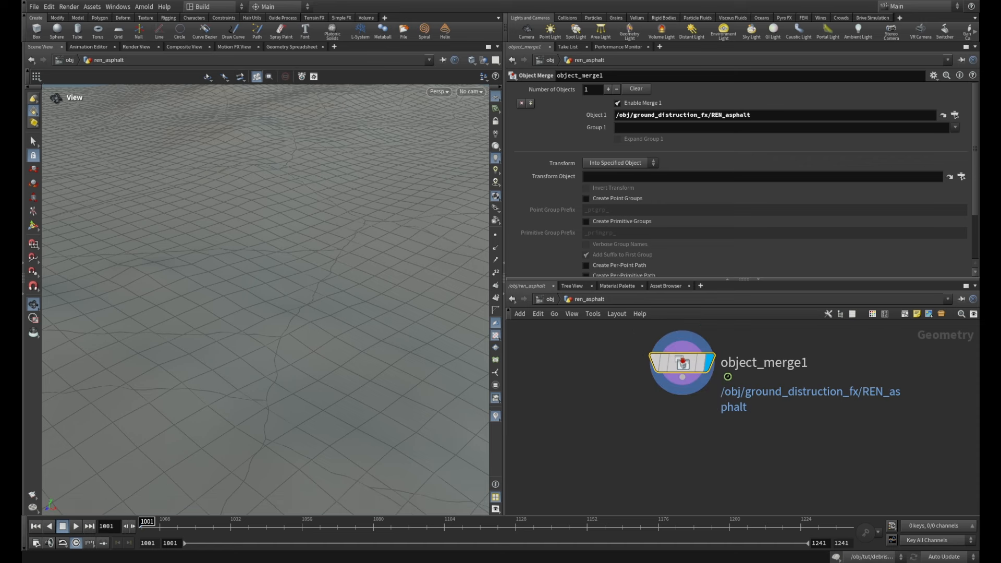
key("u")
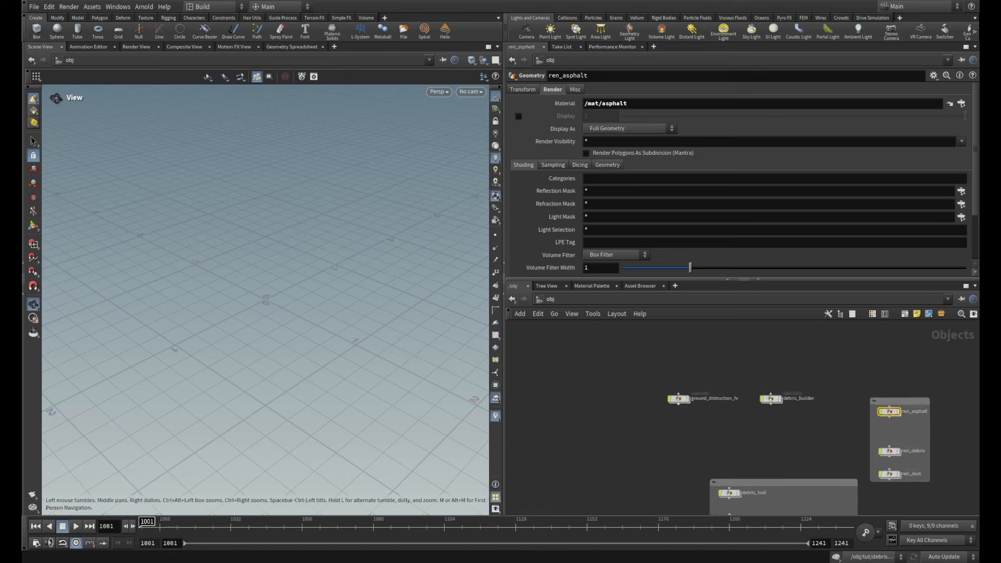
- Switch the desktop layout to Solaris and open the stage network
scroll(694, 407, "up", 3)
left_click(664, 393)
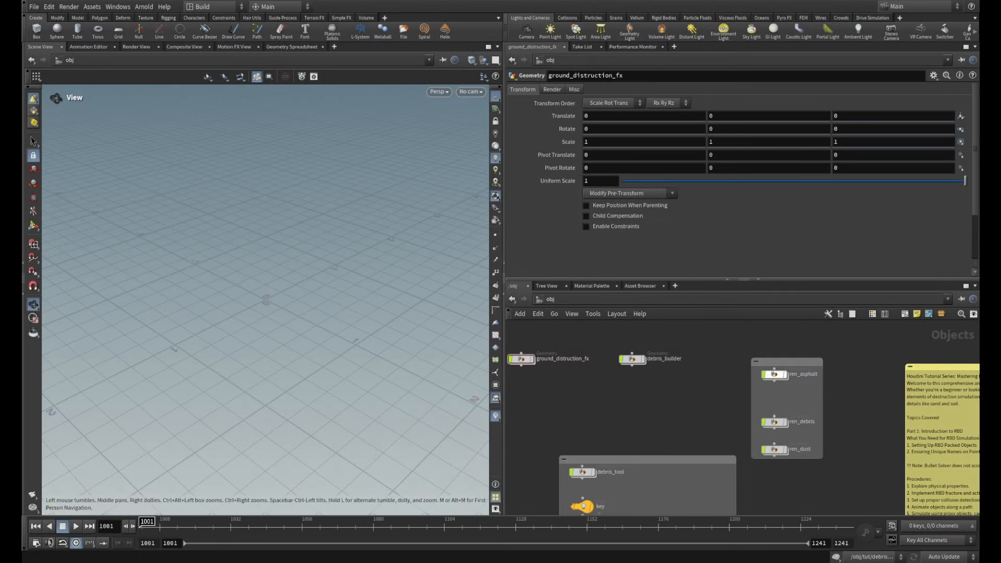
middle_click_drag(730, 412, 777, 410)
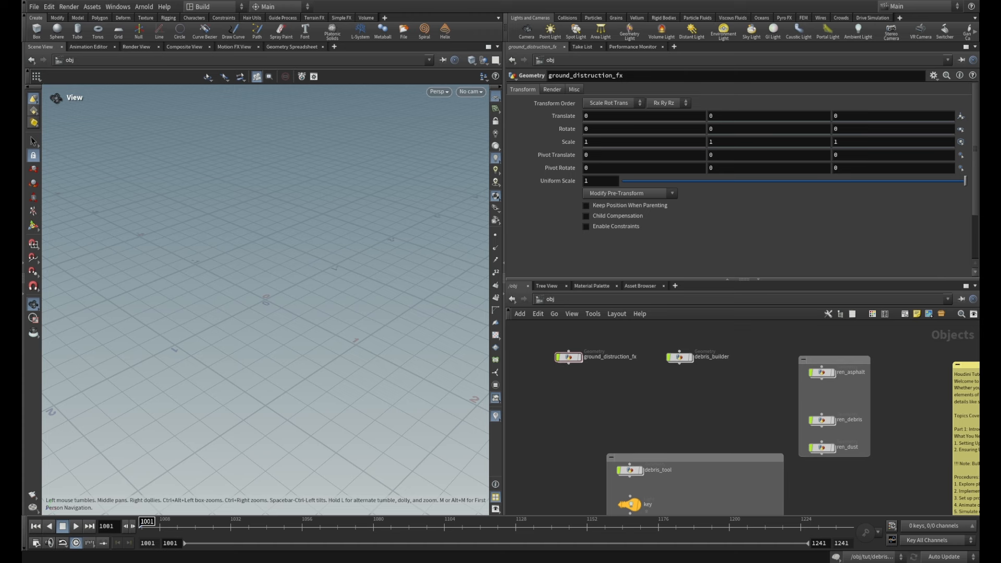
left_click(211, 7)
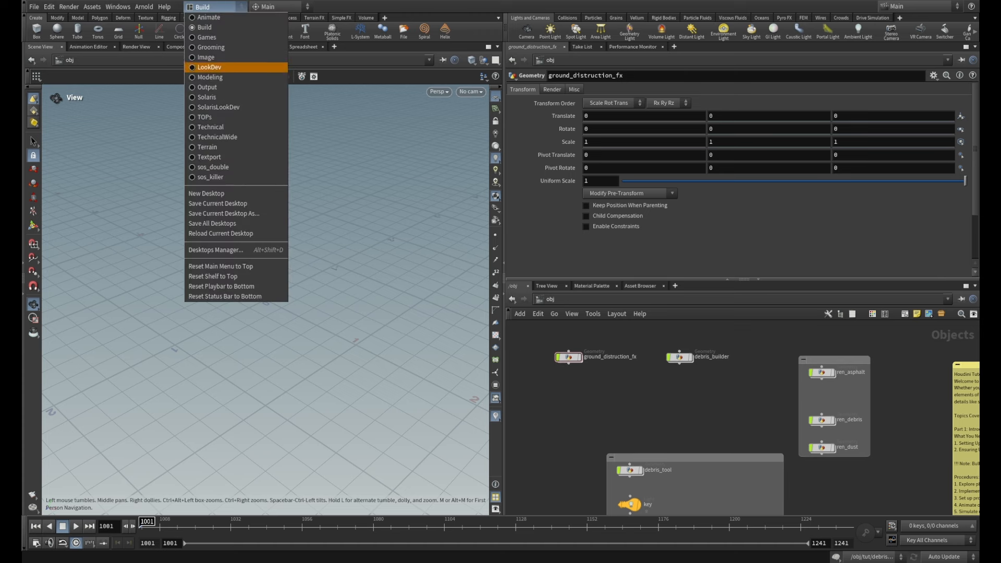
key("Escape")
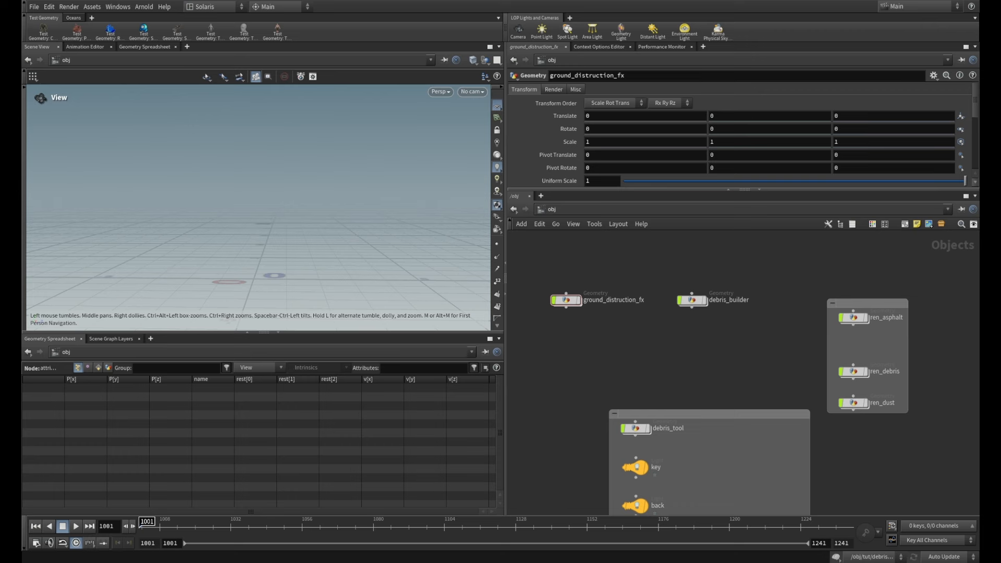
left_click(545, 209)
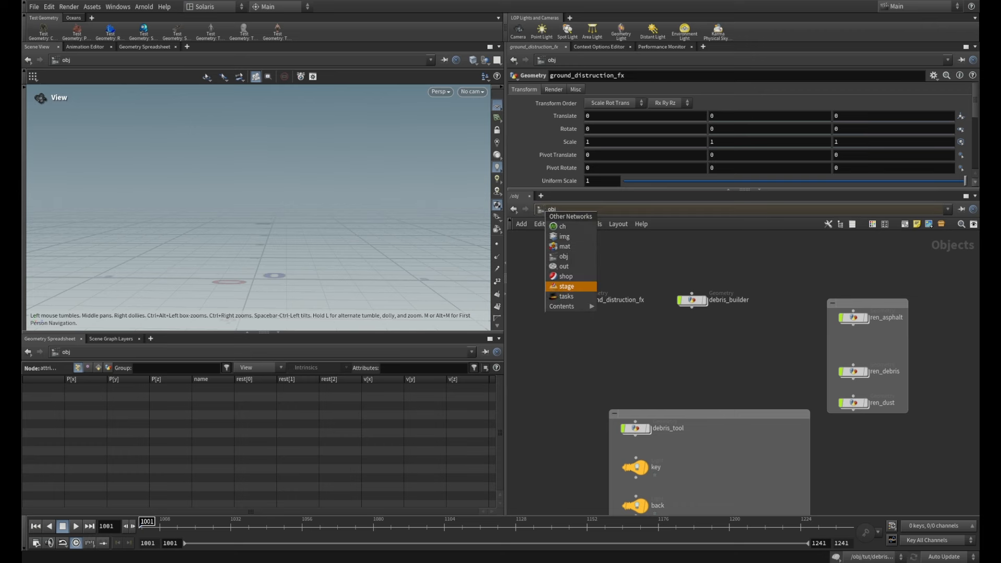
left_click(565, 286)
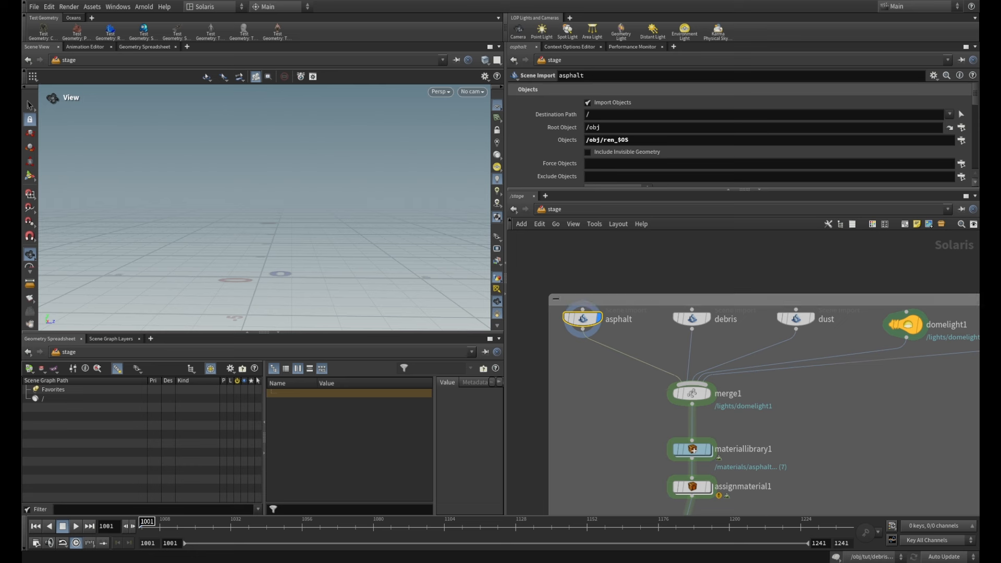
- Review the viewport renderer choices, and compare the object network with the stage network
middle_click_drag(783, 365, 831, 366)
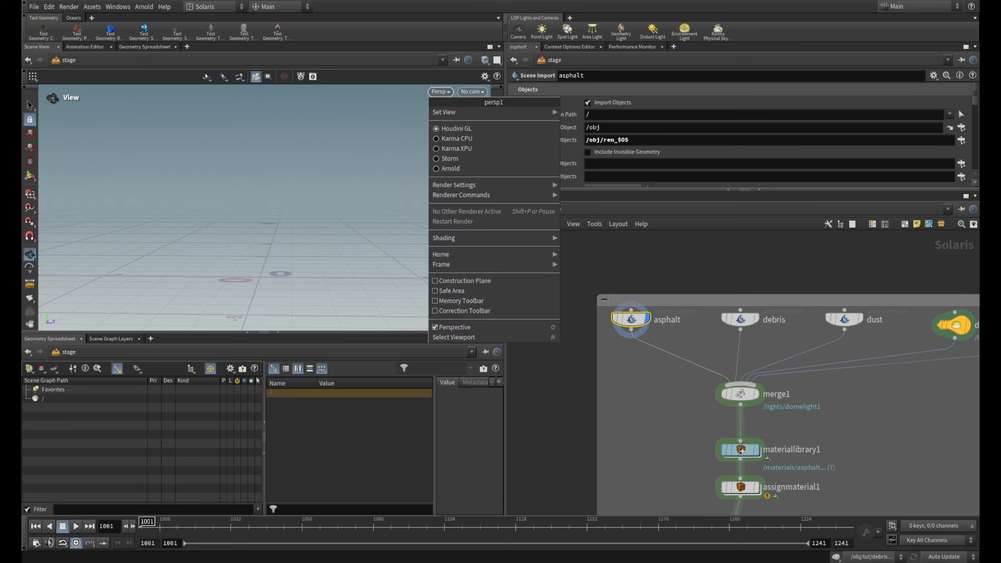
left_click(441, 92)
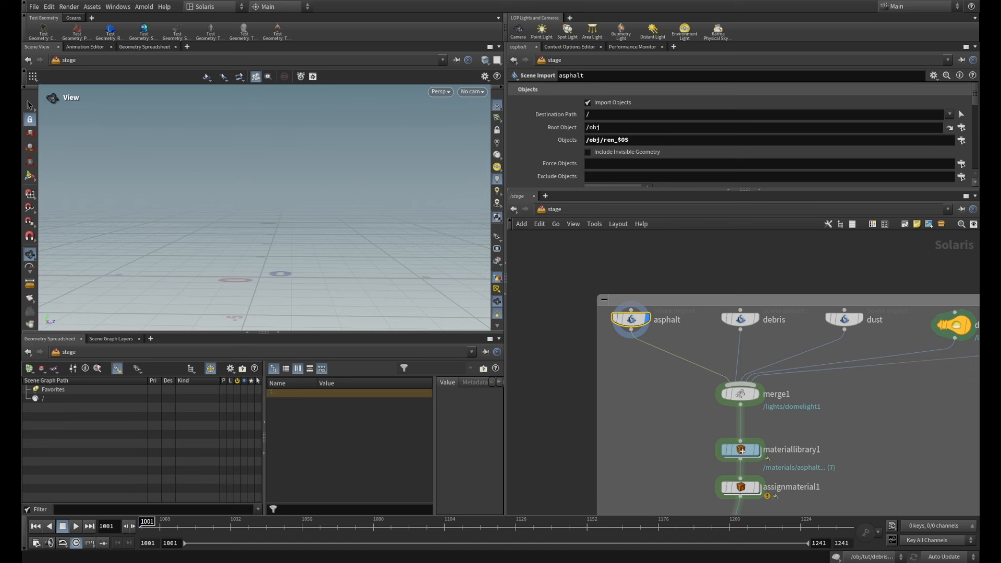
left_click(552, 210)
left_click(572, 251)
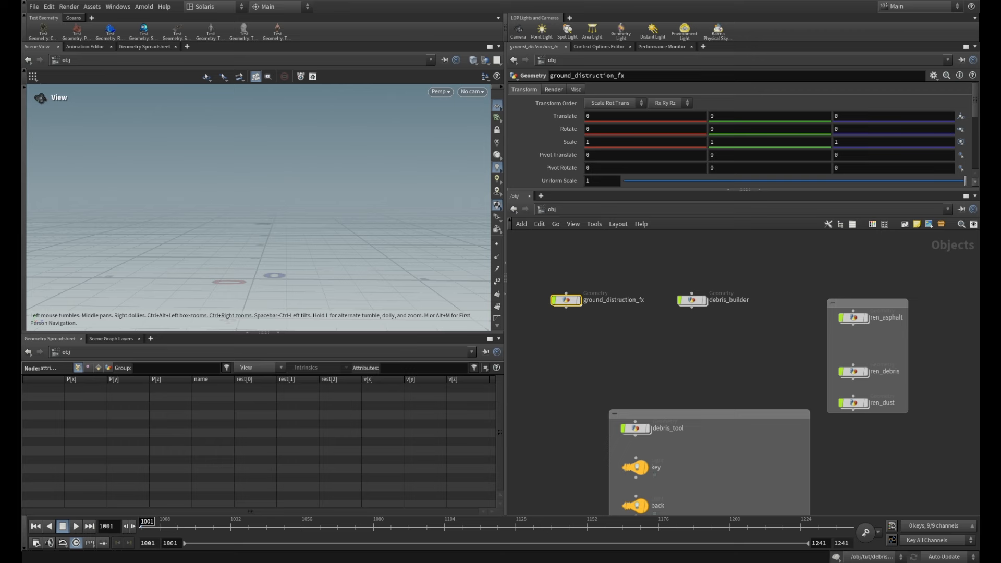
left_click(552, 209)
left_click(573, 286)
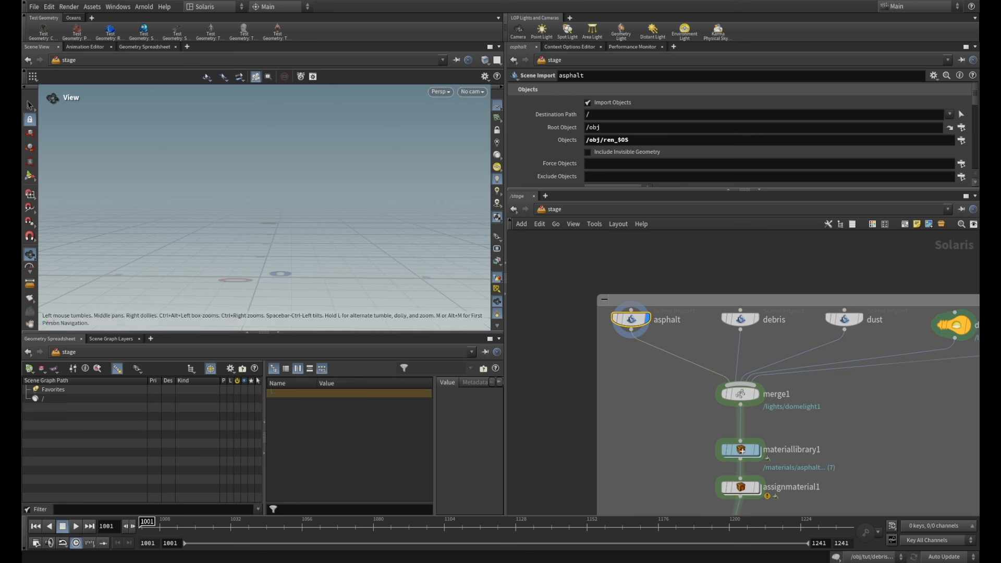
- Turn on the display of ren_asphalt in the obj network and return to the stage network
key("u")
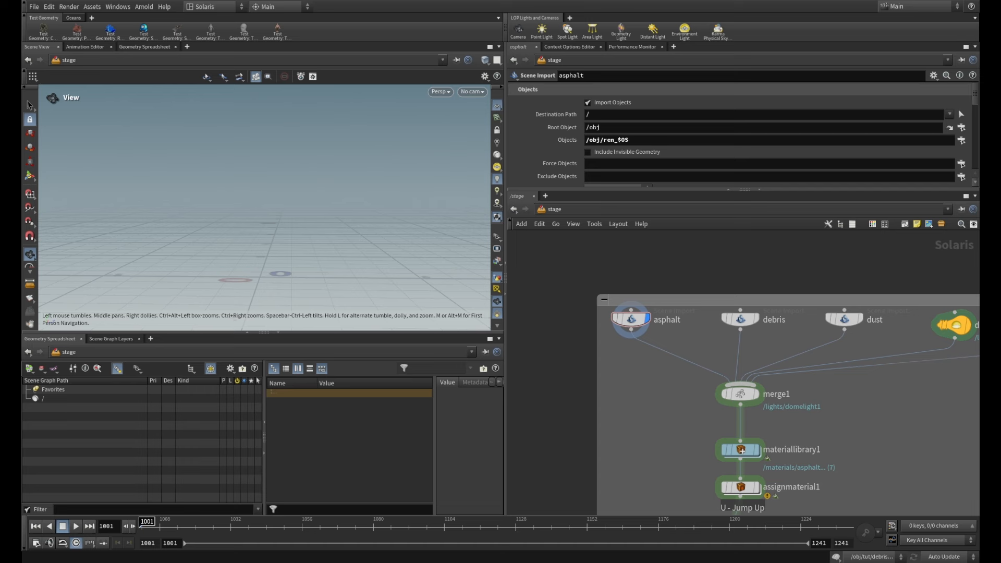
left_click(542, 209)
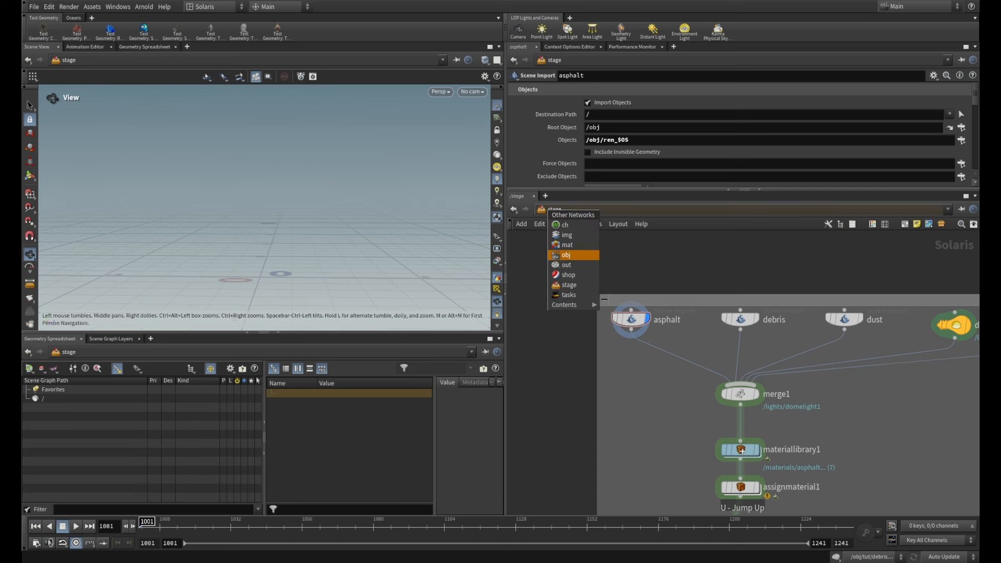
left_click(566, 254)
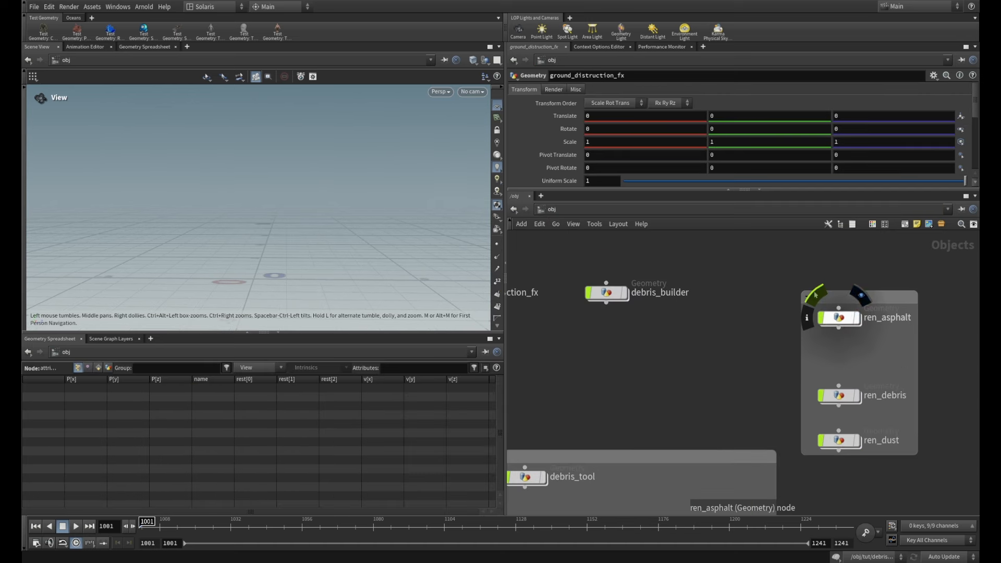
left_click(857, 318)
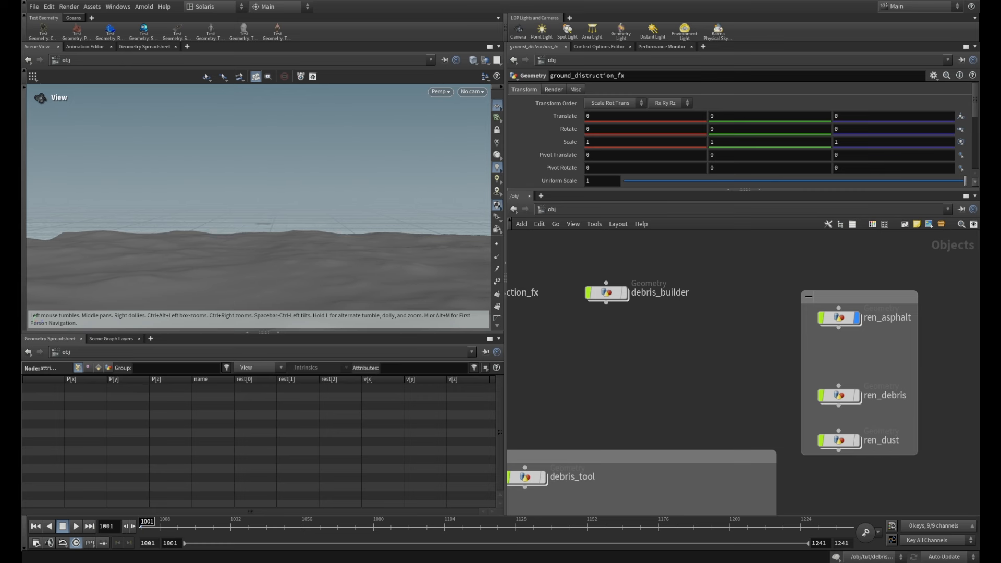
left_click(542, 209)
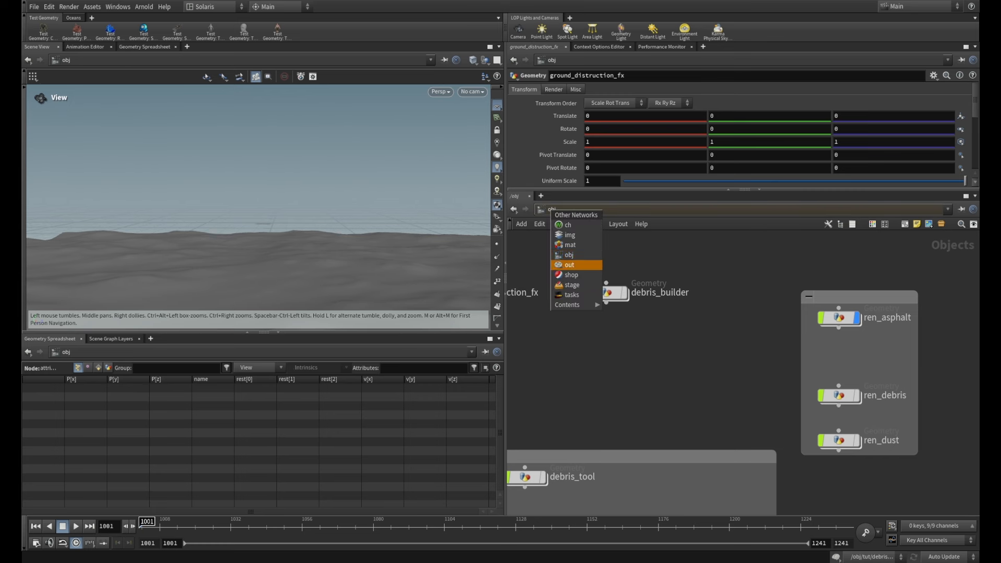
left_click(572, 285)
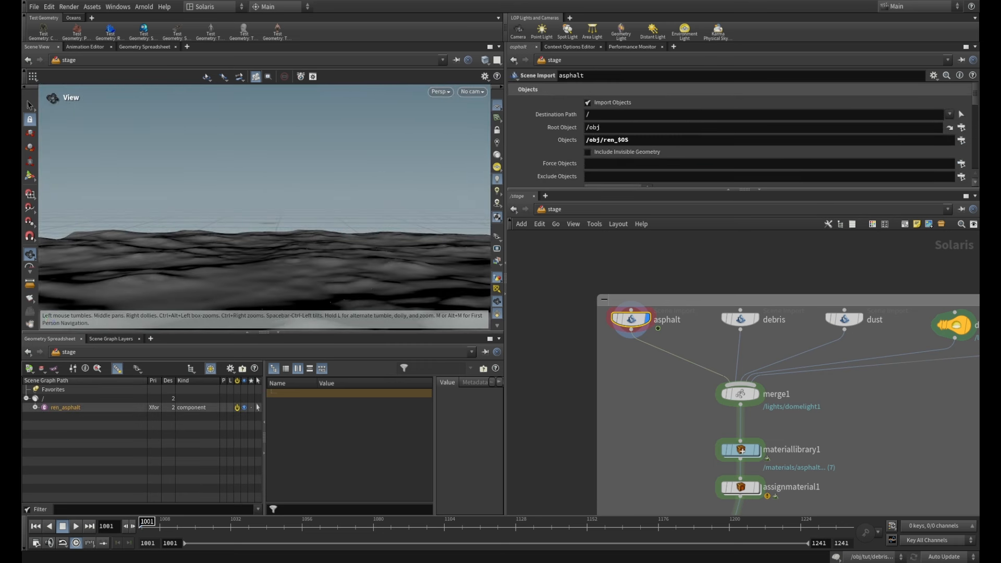
- Expand ren_asphalt in the scene graph and examine the attributes of its mesh_0 primitive
left_click(35, 407)
left_click(65, 408)
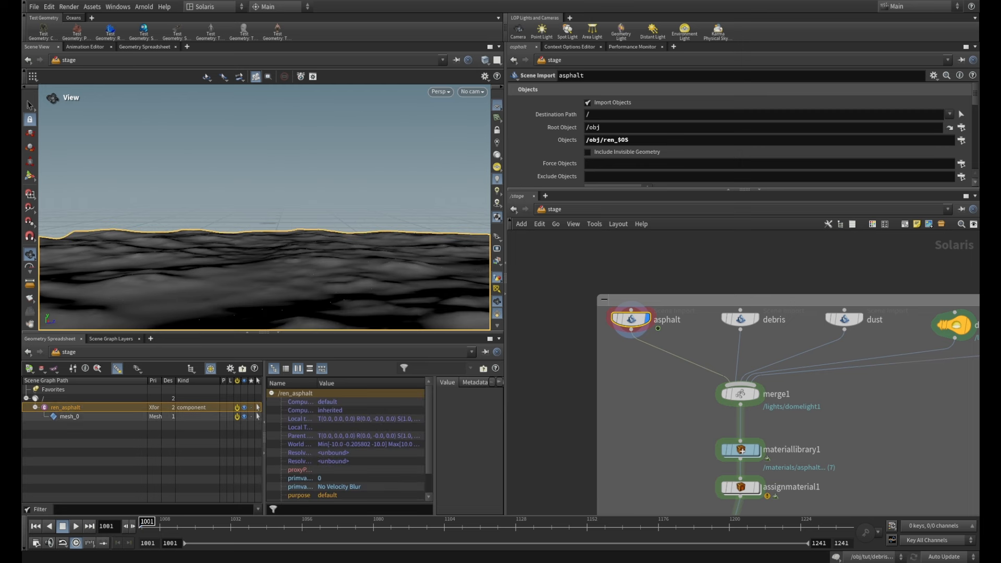
left_click(69, 416)
scroll(347, 443, "down", 6)
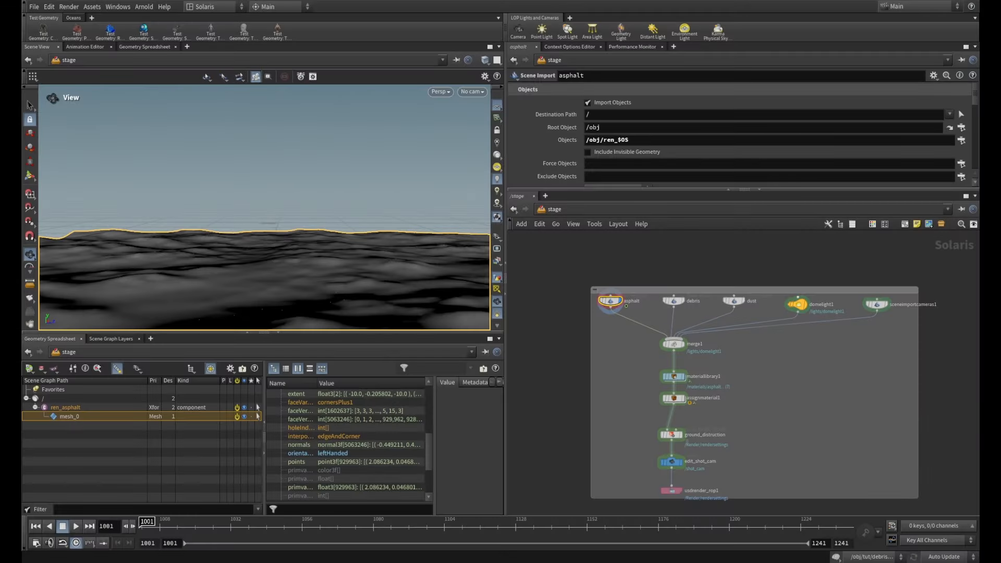
- Inspect the settings of the sceneimportcameras1 and domelight1 nodes
scroll(798, 304, "up", 2)
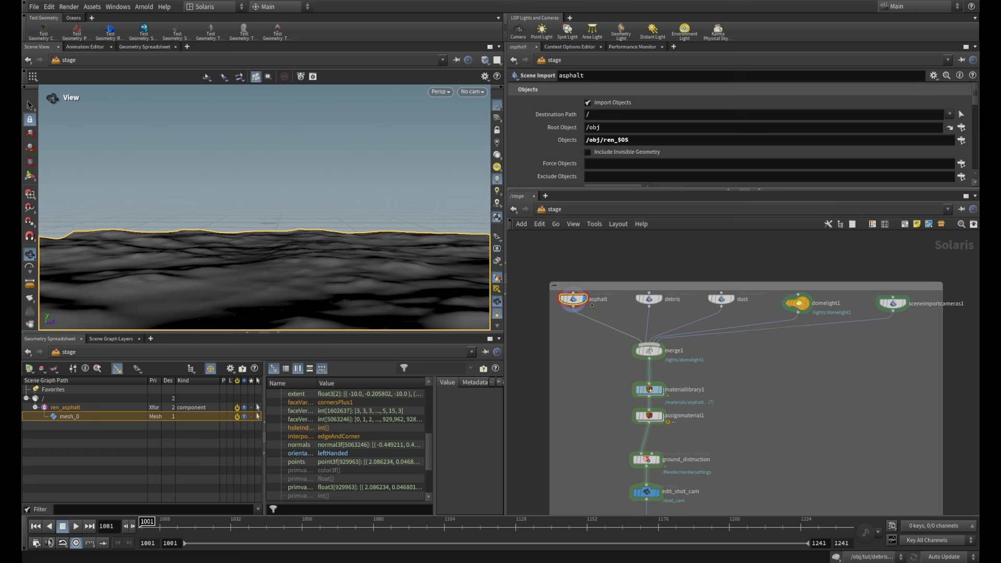
left_click(893, 304)
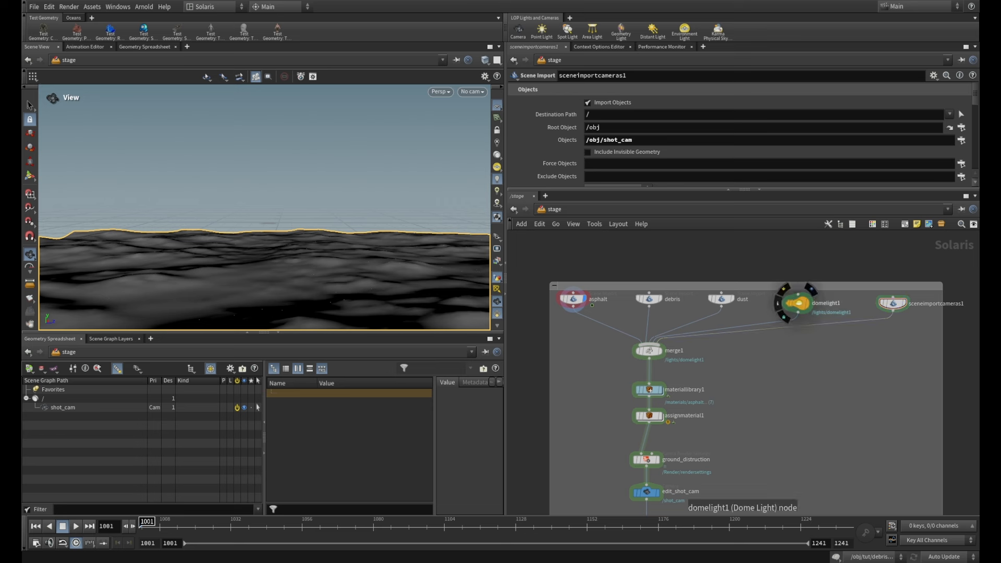
left_click(798, 303)
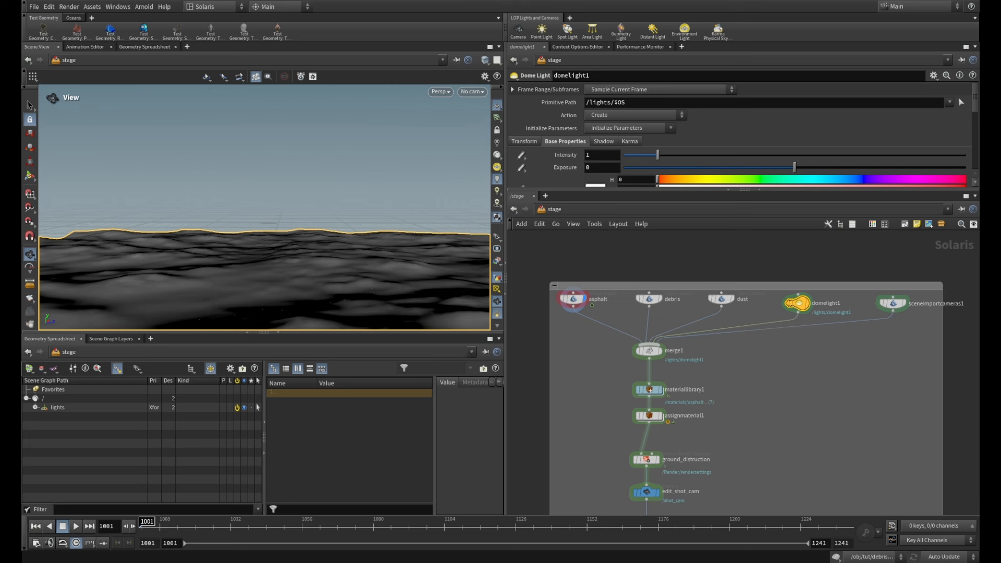
- Look through the materials inside materiallibrary1 and the viewport renderer choices, and return to the stage network
scroll(732, 401, "up", 3)
middle_click_drag(732, 401, 801, 375)
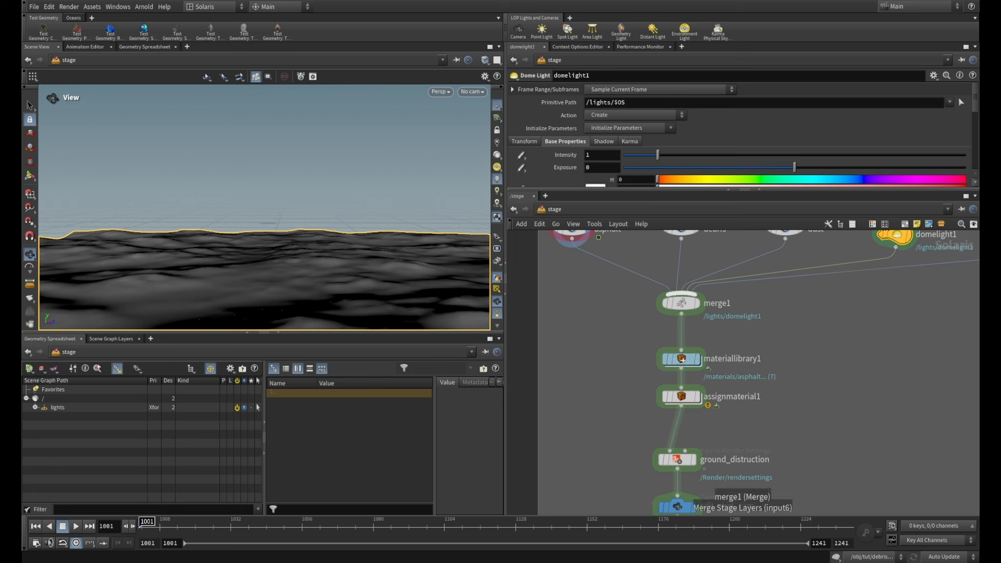
double_click(682, 358)
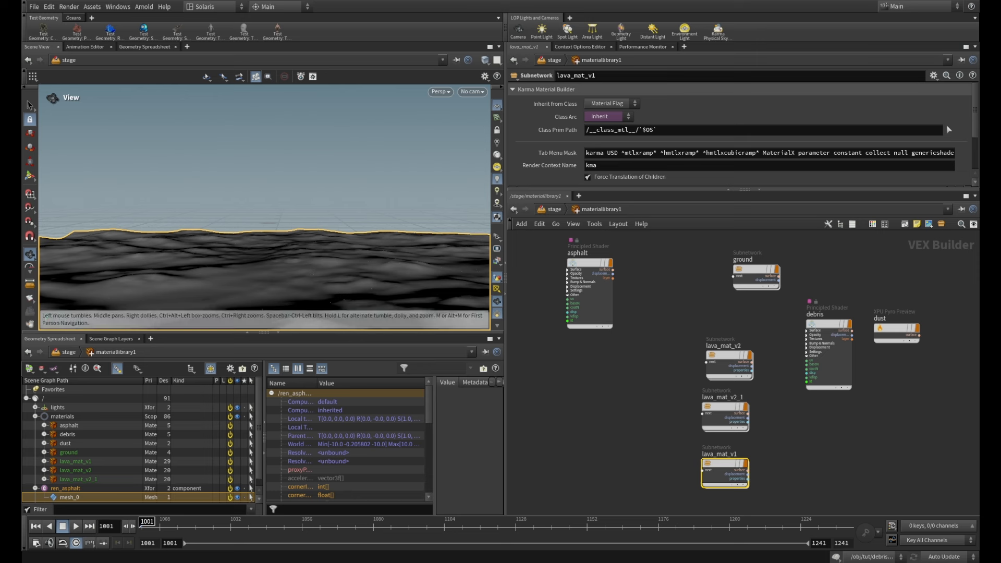
left_click(439, 92)
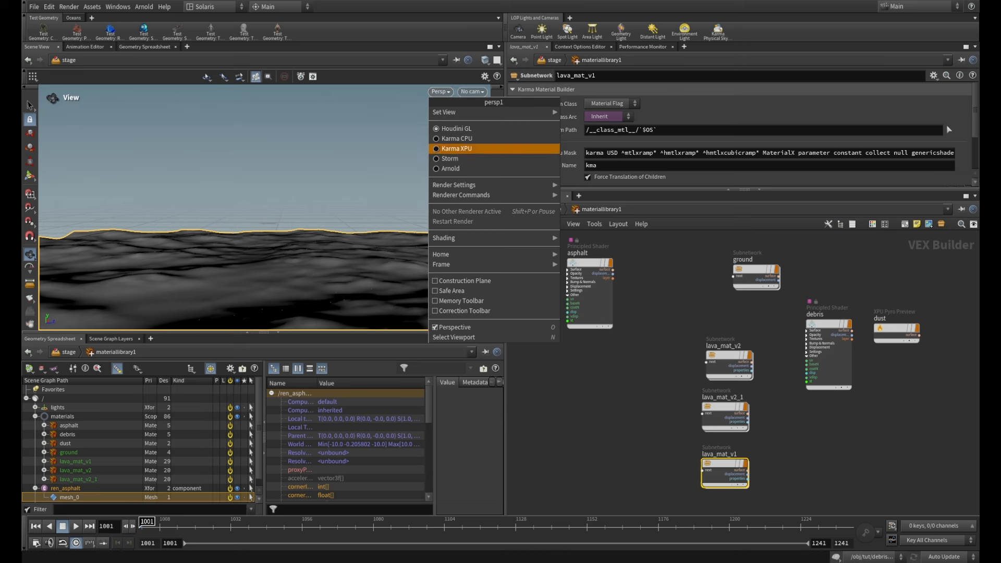
key("Escape")
key("u")
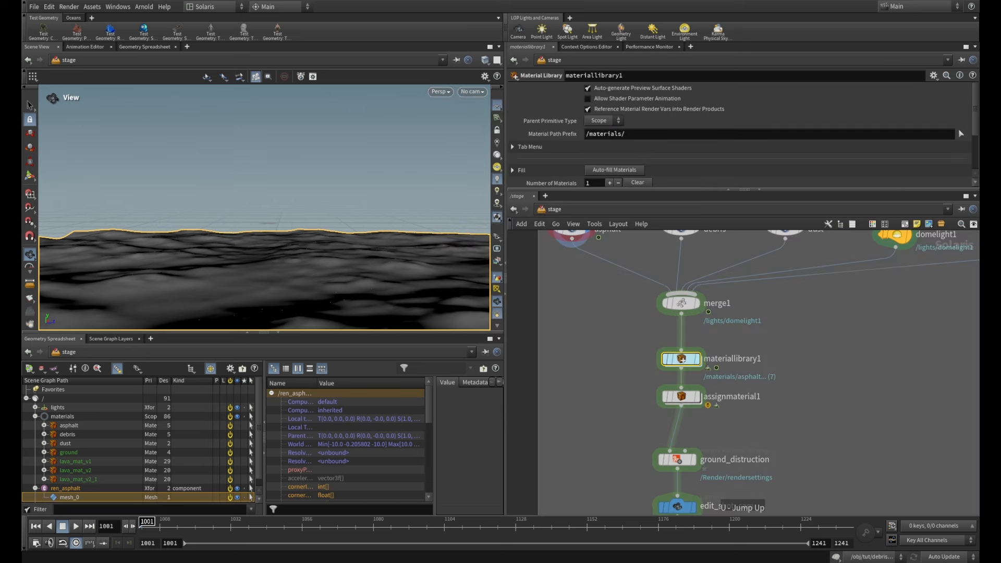
- Show the assignmaterial1 settings and enlarge the parameter area to examine its material assignments
middle_click_drag(743, 393, 761, 353)
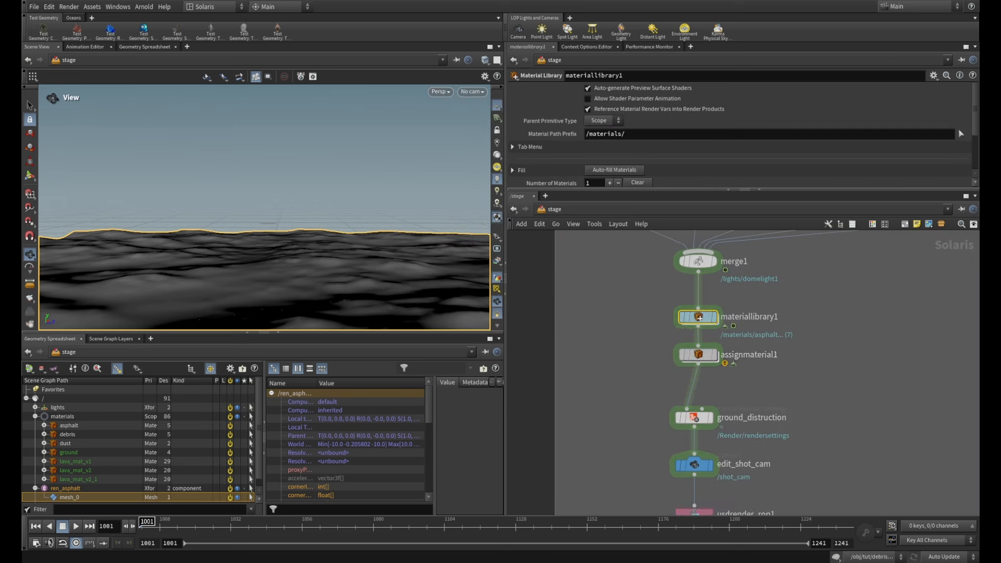
left_click(699, 355)
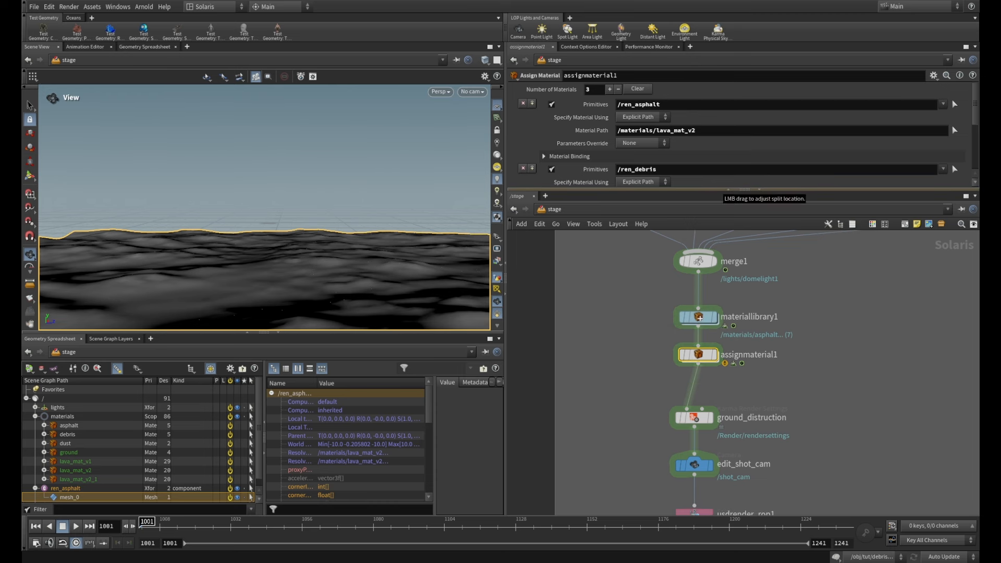
left_click_drag(745, 189, 745, 249)
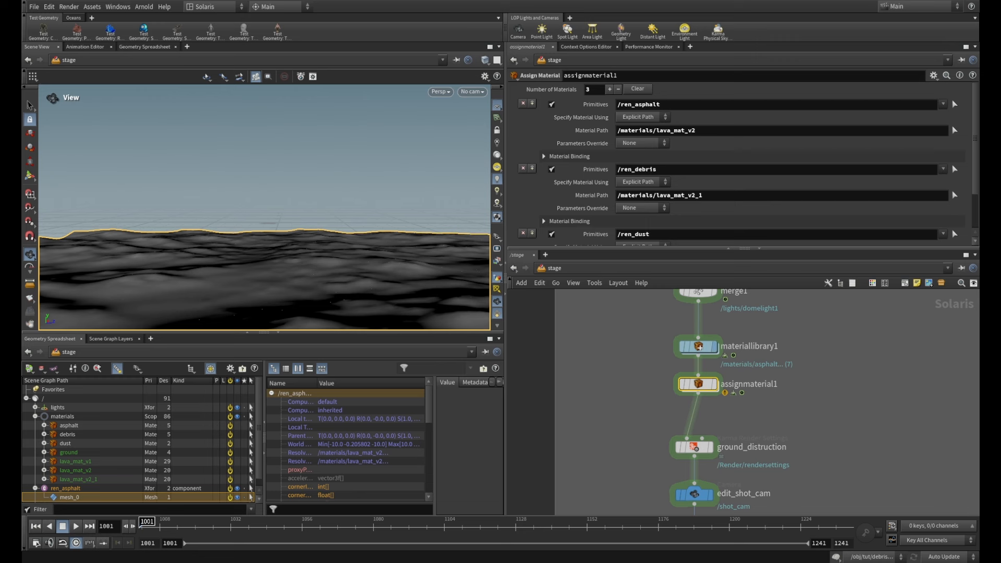
mouse_move(699, 347)
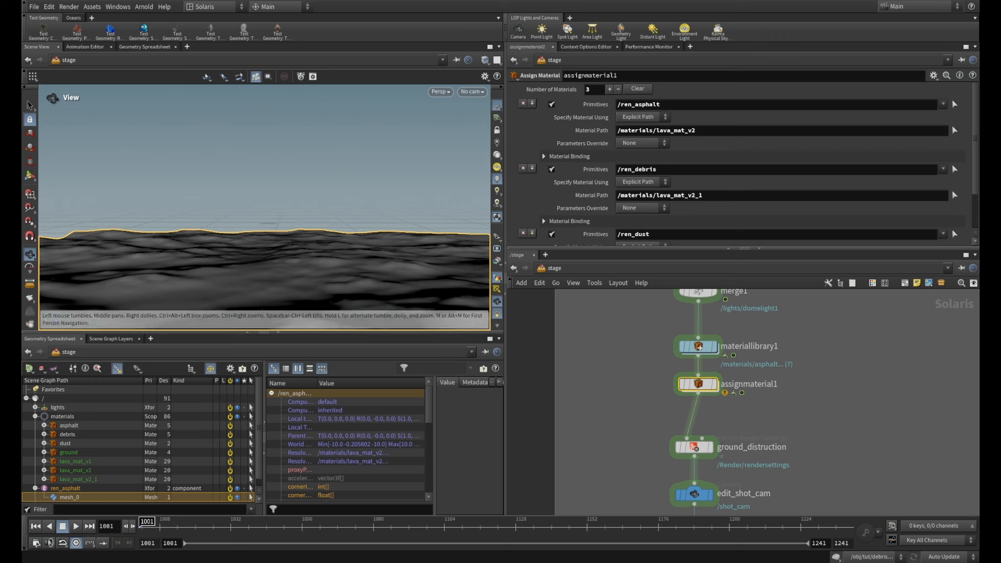
- Show the ground_distruction node's Karma render settings and examine its output, camera, resolution, engine and sampling options
scroll(879, 400, "down", 2)
middle_click_drag(878, 401, 869, 333)
scroll(811, 357, "up", 3)
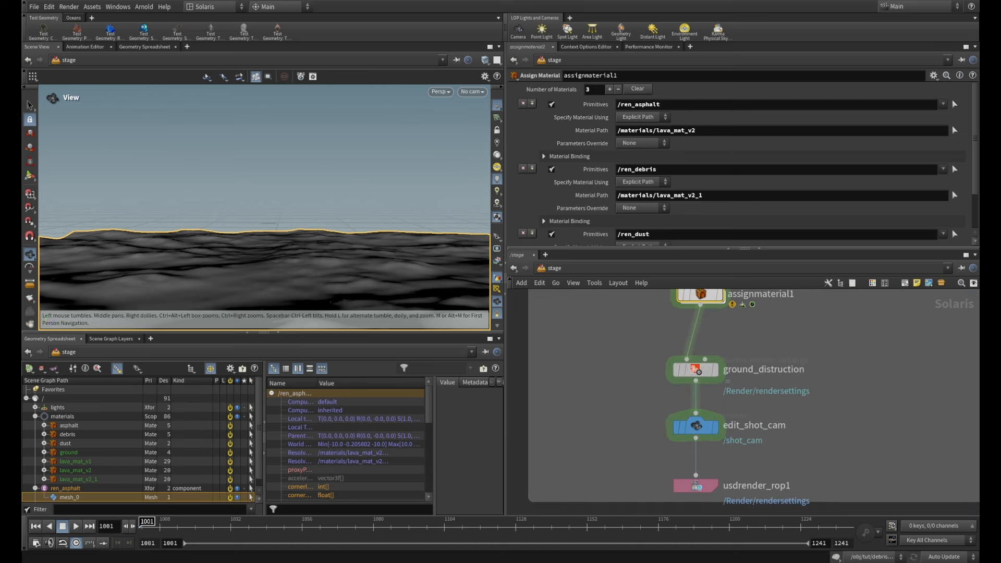
left_click(696, 371)
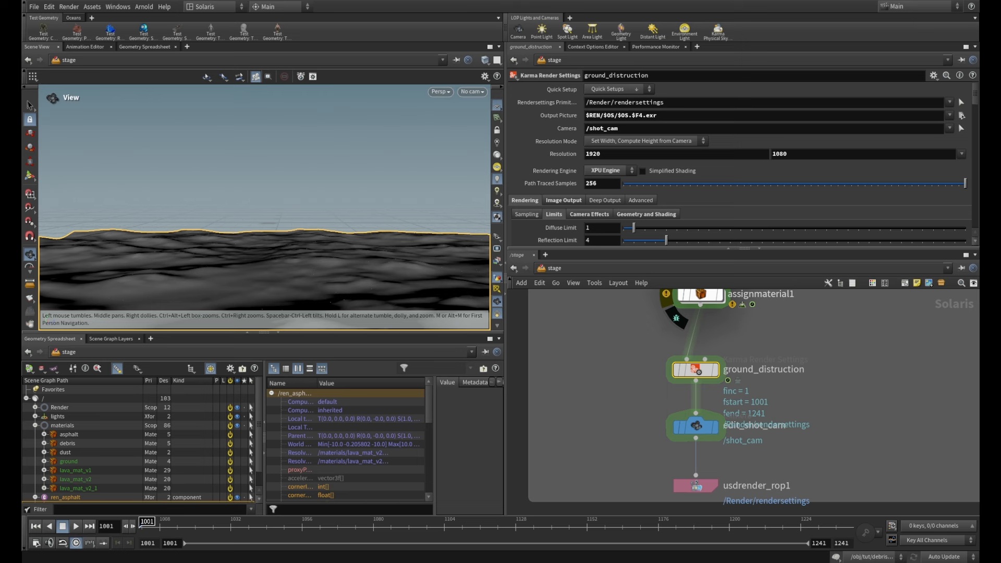
scroll(741, 162, "down", 3)
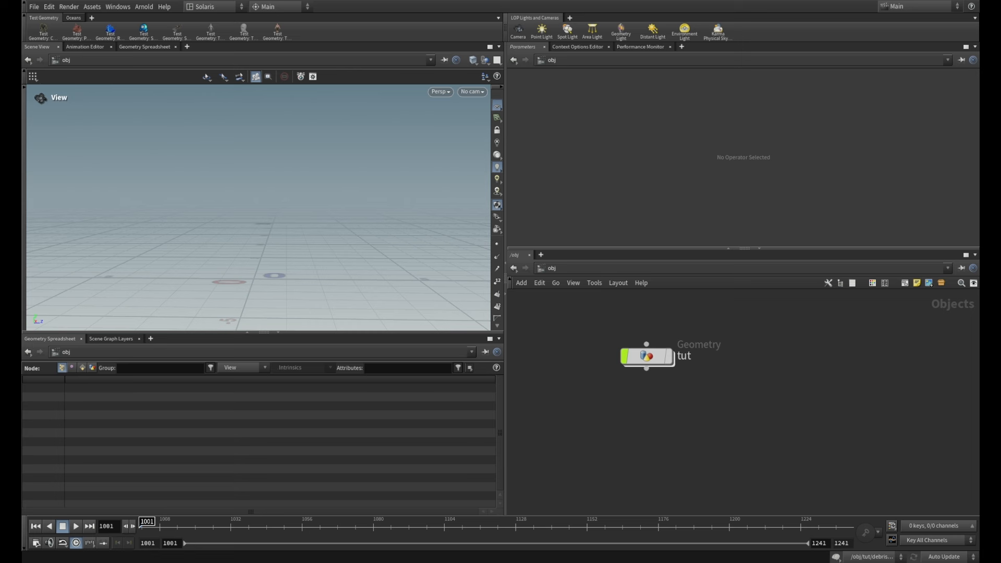
- Create a Geometry object named ren_ground beside tut and enter its network
key("Tab")
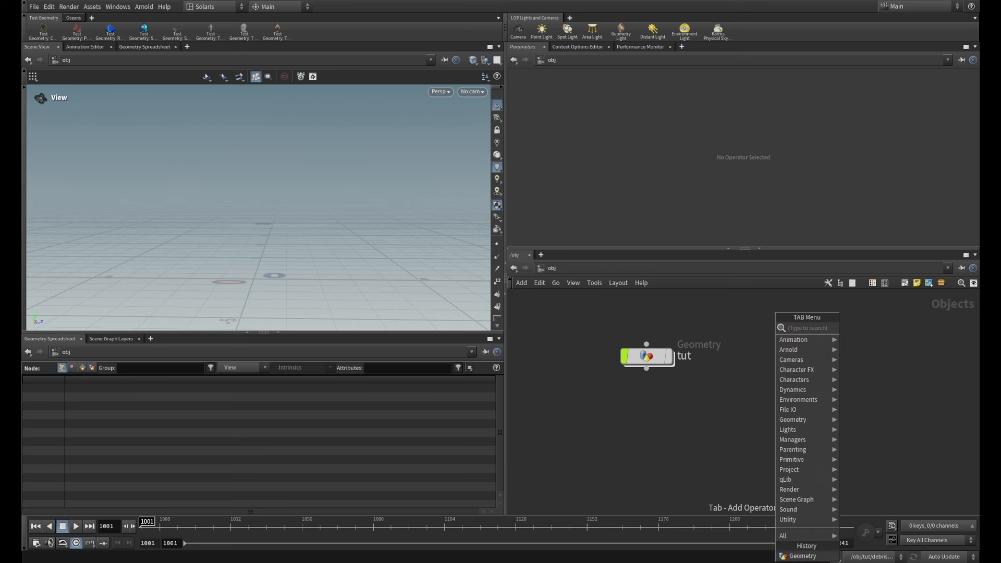
type("ge")
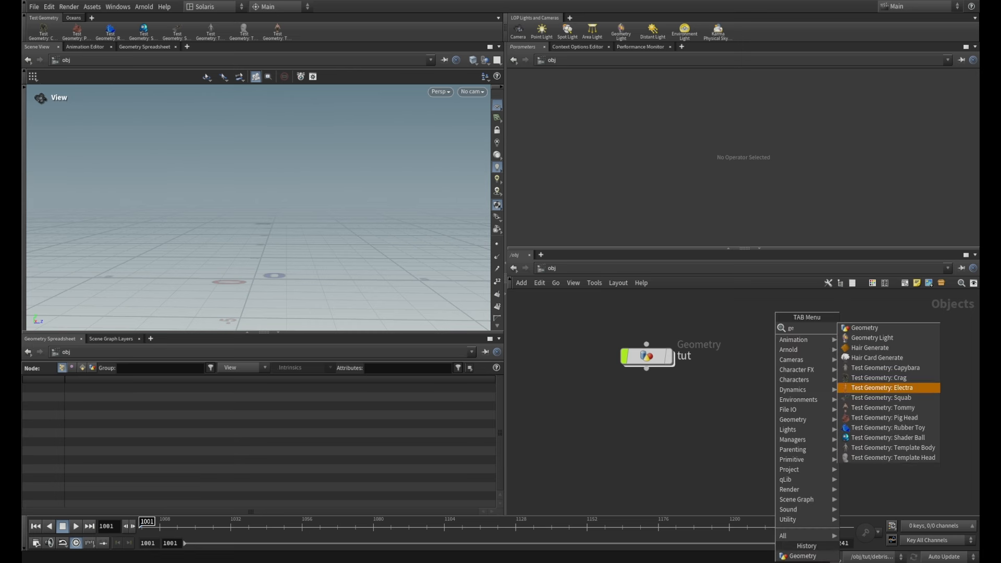
key("Return")
left_click(774, 356)
double_click(819, 356)
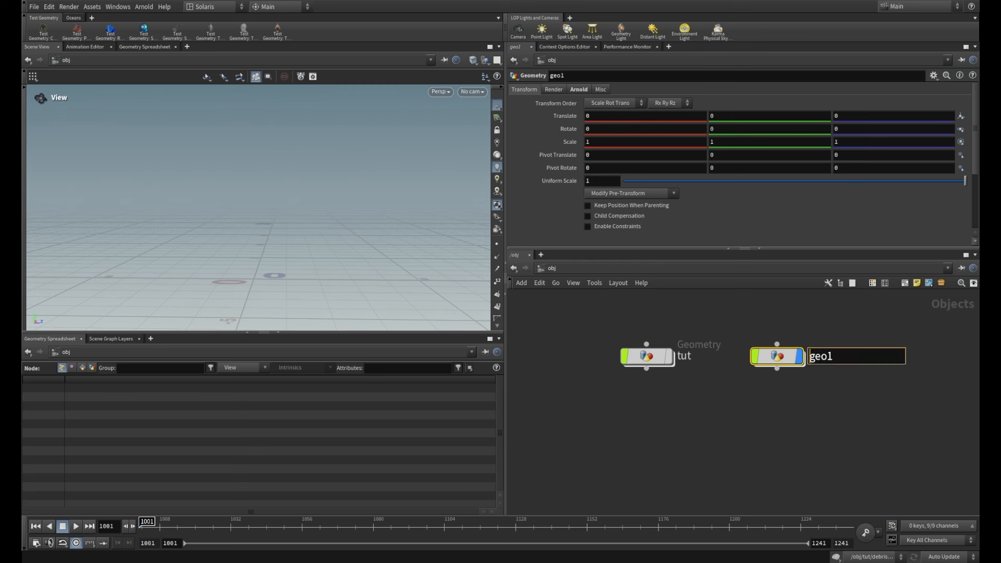
type("ren_ground")
key("Return")
key("i")
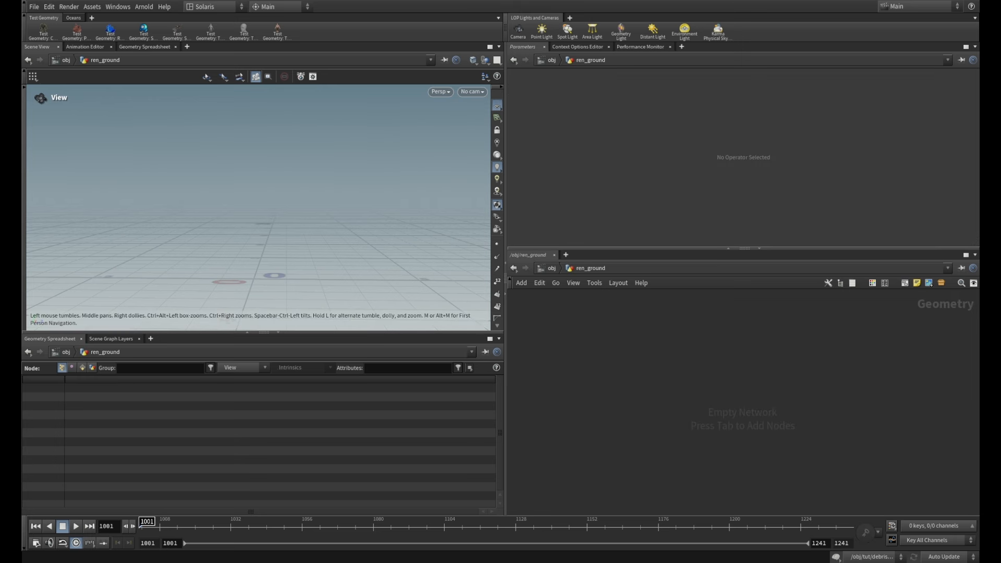
- Add an Object Merge node to the empty ren_ground network
key("Tab")
type("obj")
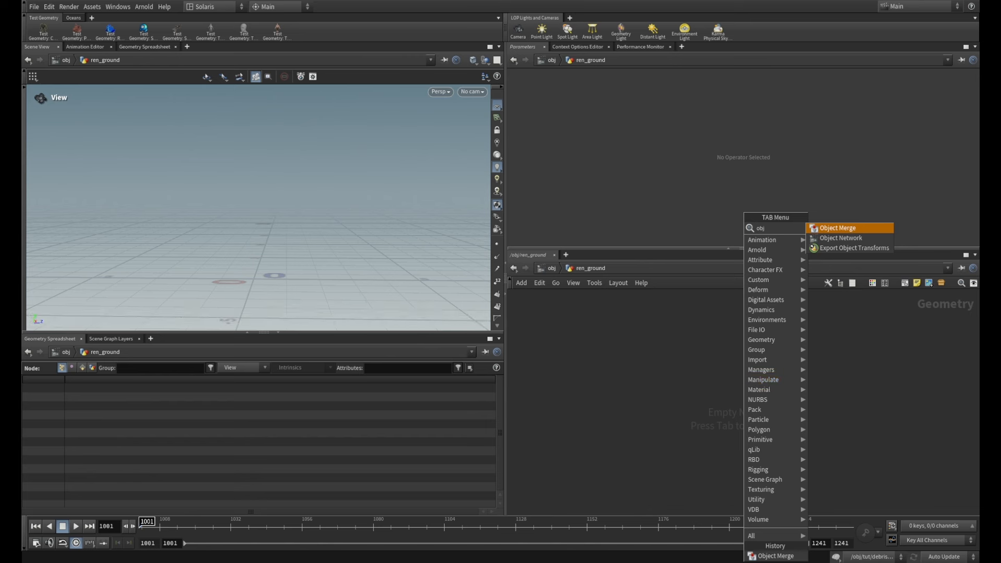
key("Return")
left_click(719, 366)
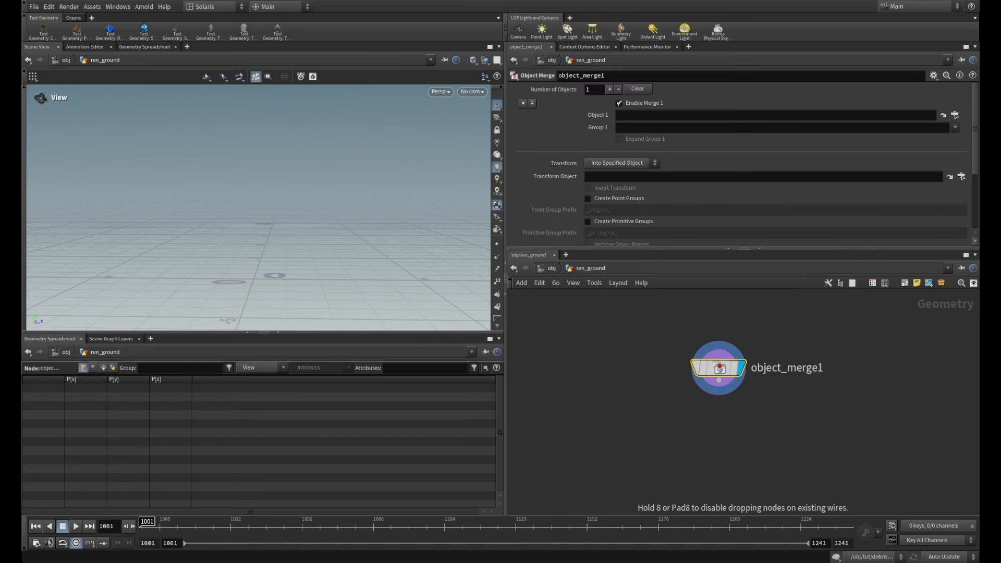
- Set the Object Merge node's Object 1 to /obj/tut/REN_asphalt
left_click(954, 115)
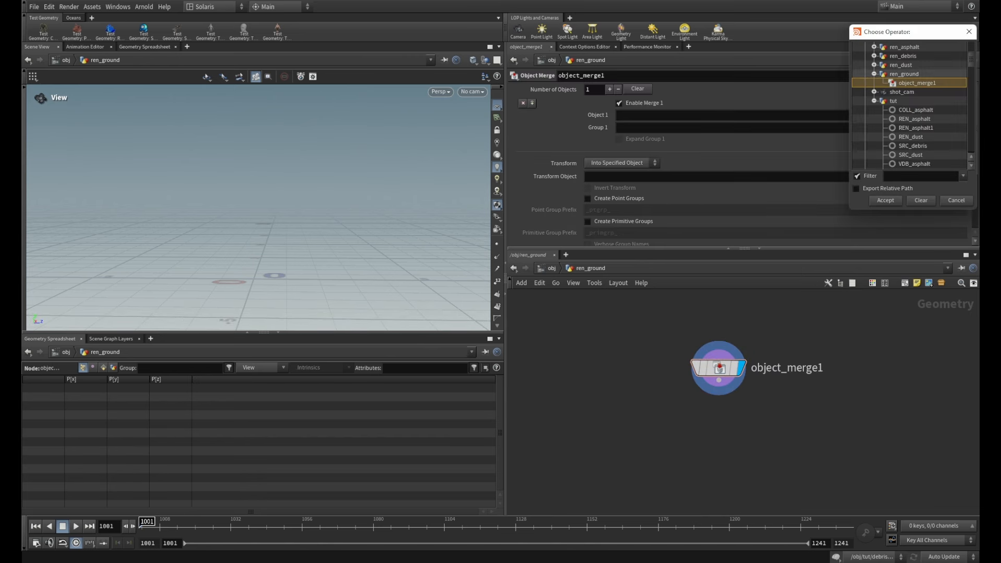
key("Left")
key("Left")
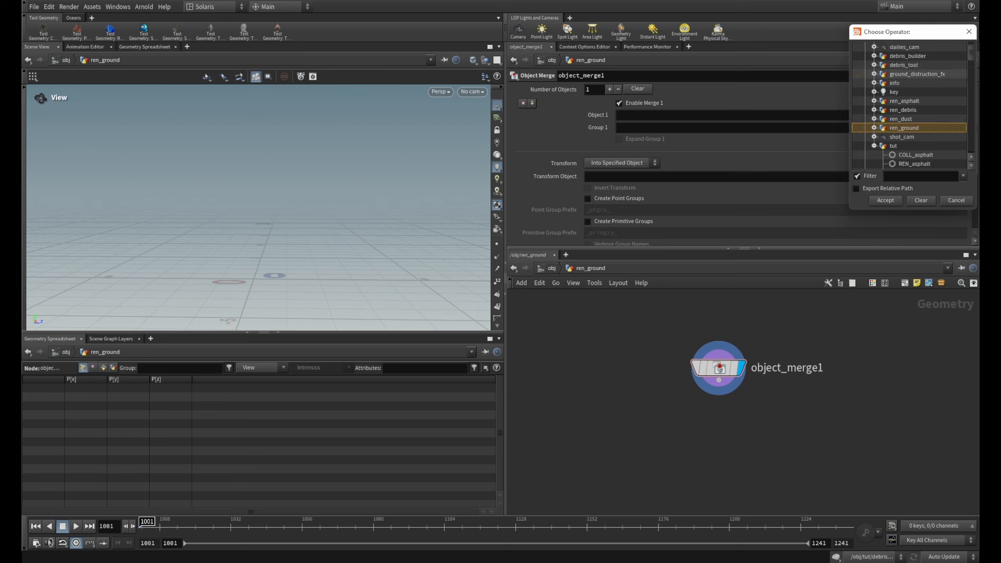
key("Down")
key("Down")
key("Down")
key("Down")
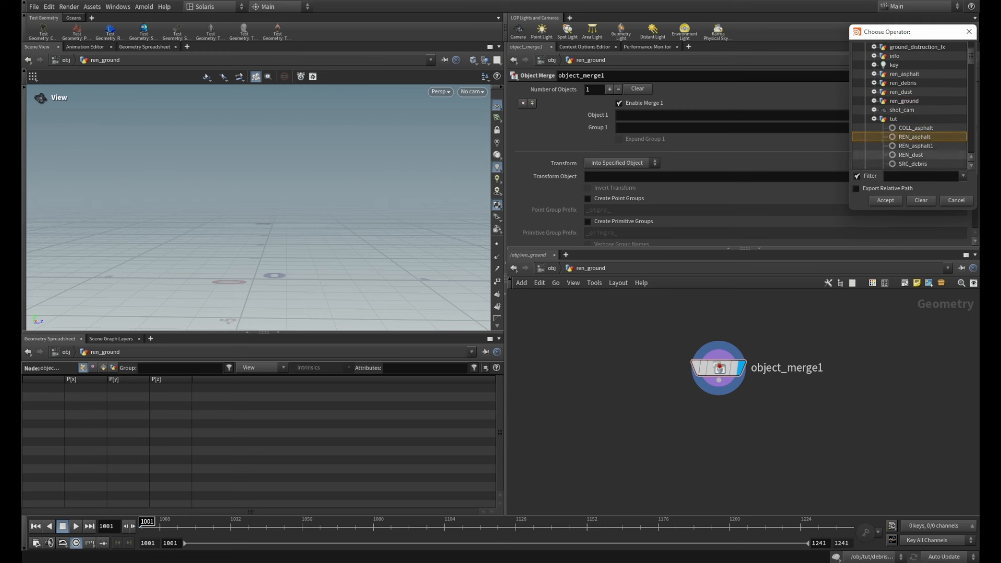
key("Return")
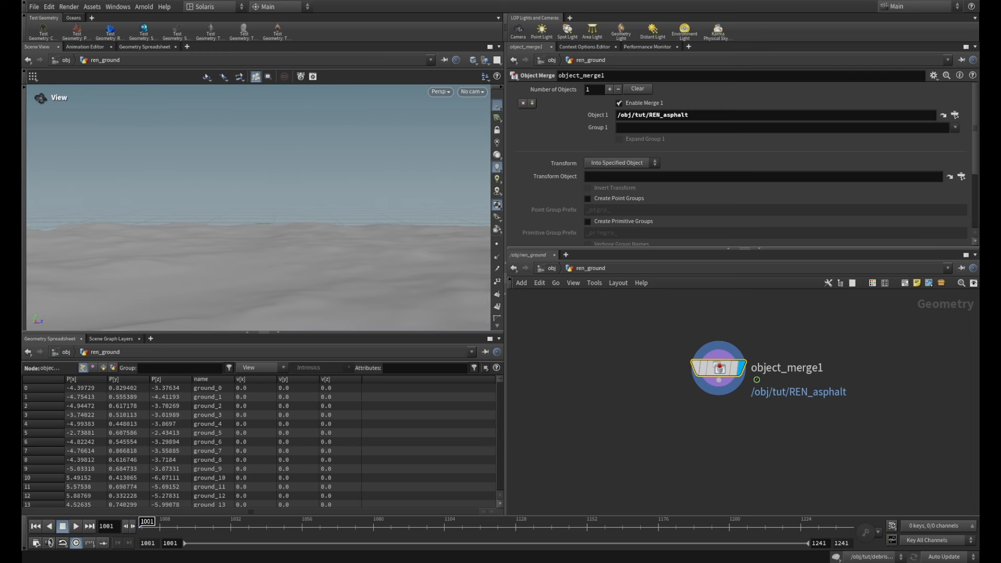
- Return to the object level and slightly rearrange the tut and ren_ground objects
key("u")
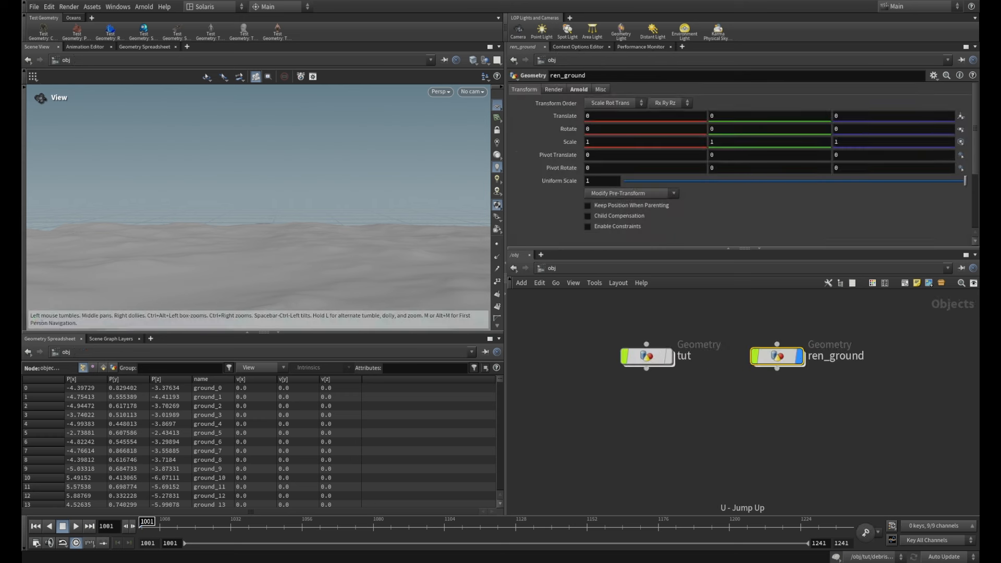
left_click_drag(646, 378, 639, 370)
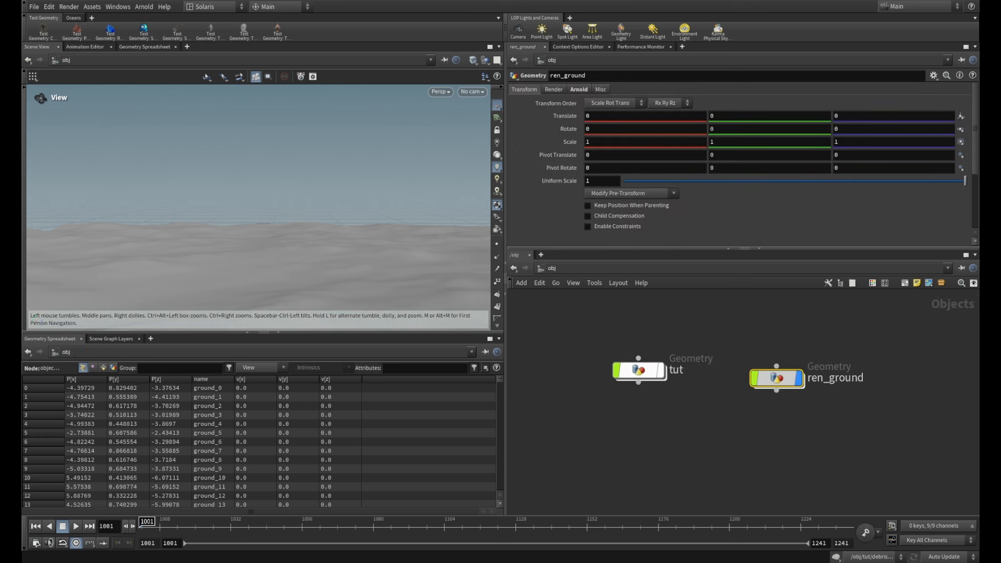
left_click_drag(777, 378, 780, 377)
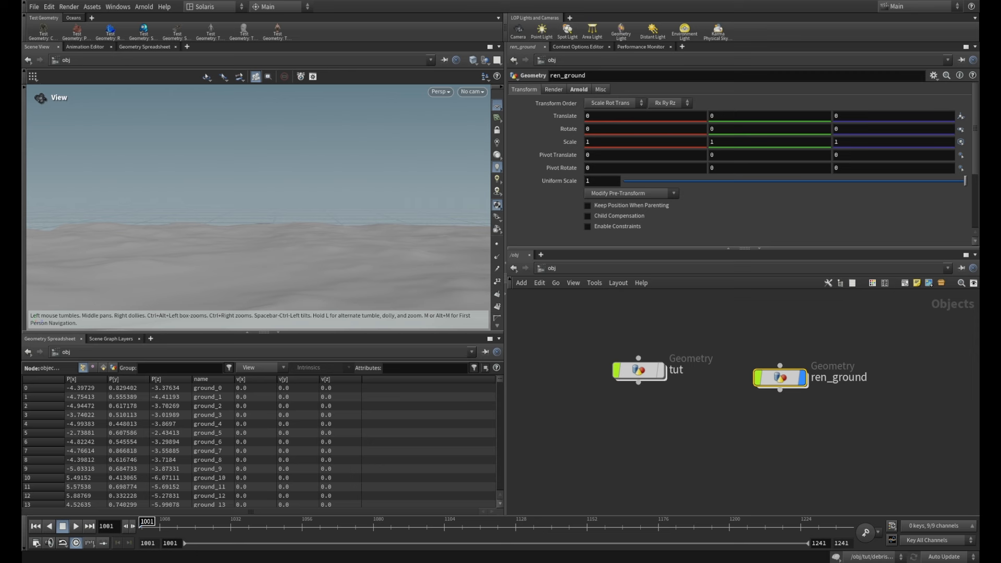
- Switch the network editor to the stage network and find an empty area beside the existing node setup
left_click(551, 269)
left_click(565, 342)
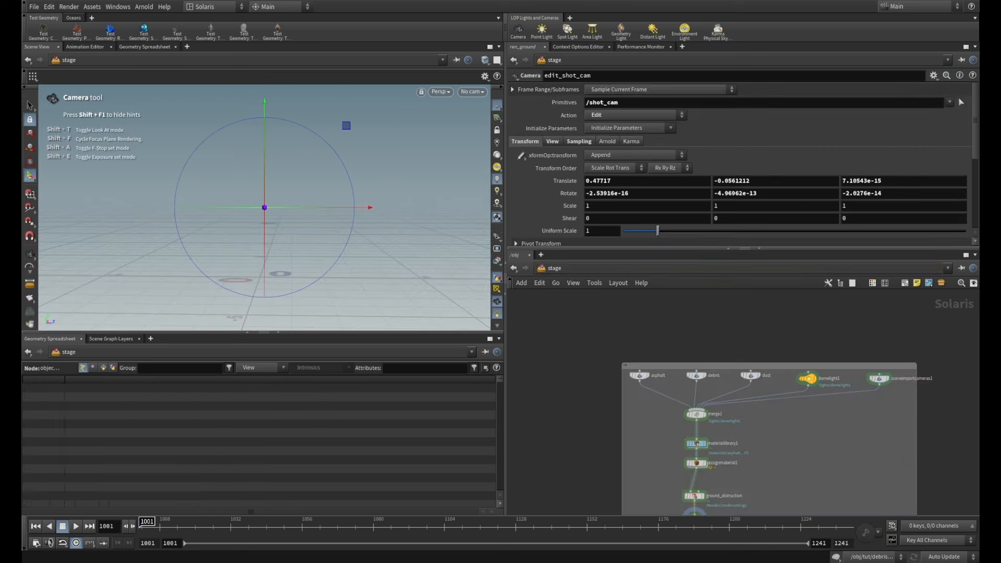
middle_click_drag(661, 339, 663, 307)
scroll(662, 307, "up", 2)
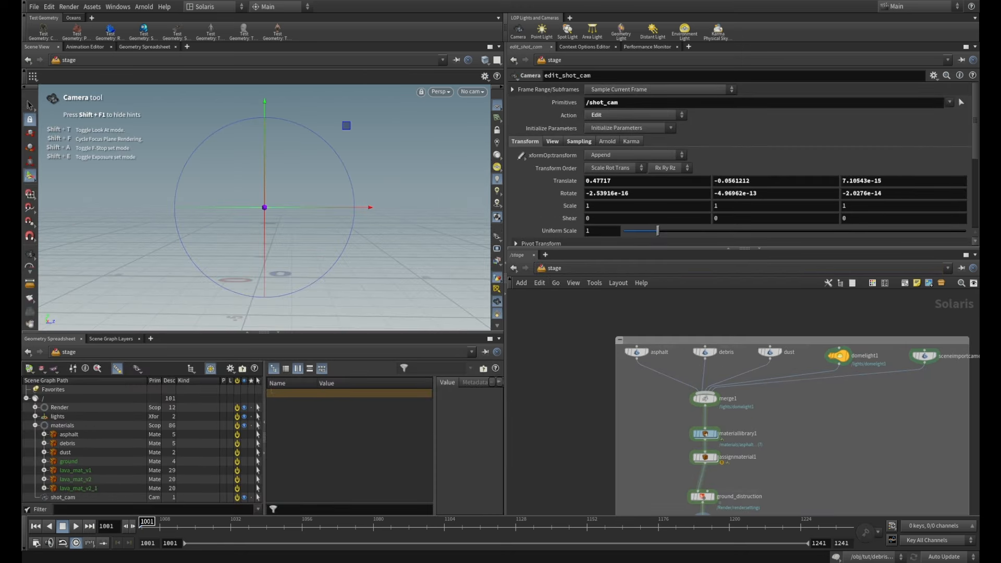
key("f")
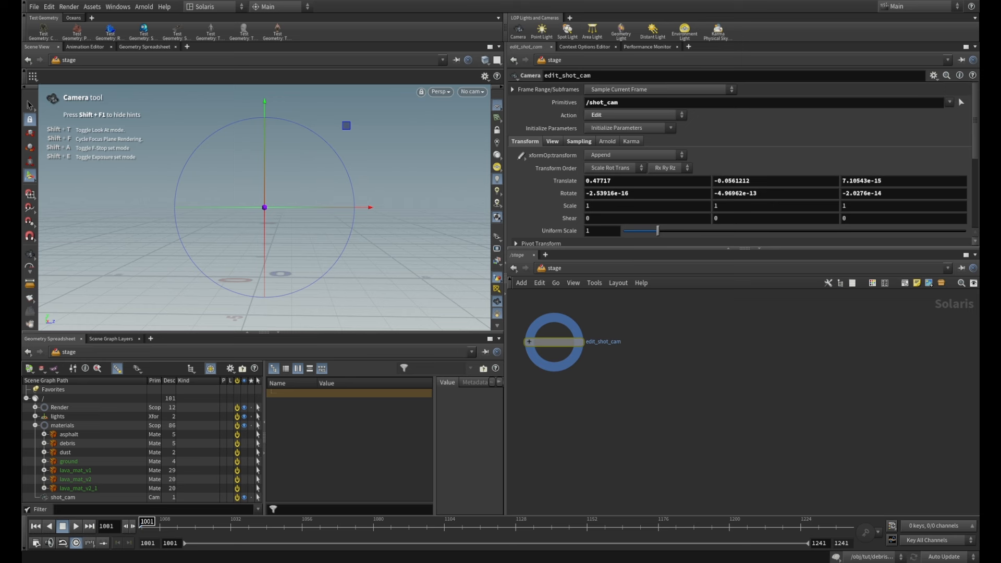
key("Tab")
type("sca")
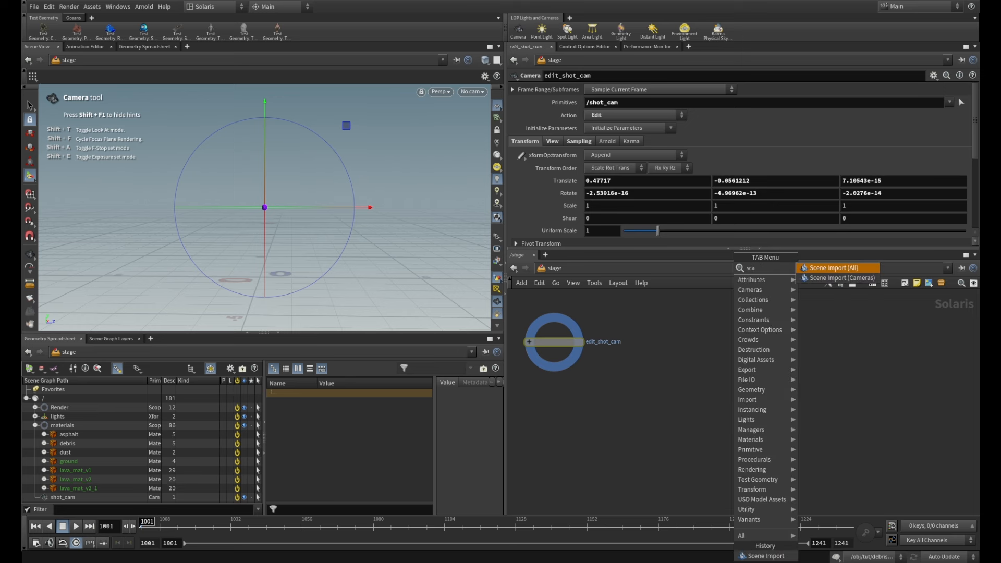
key("BackSpace")
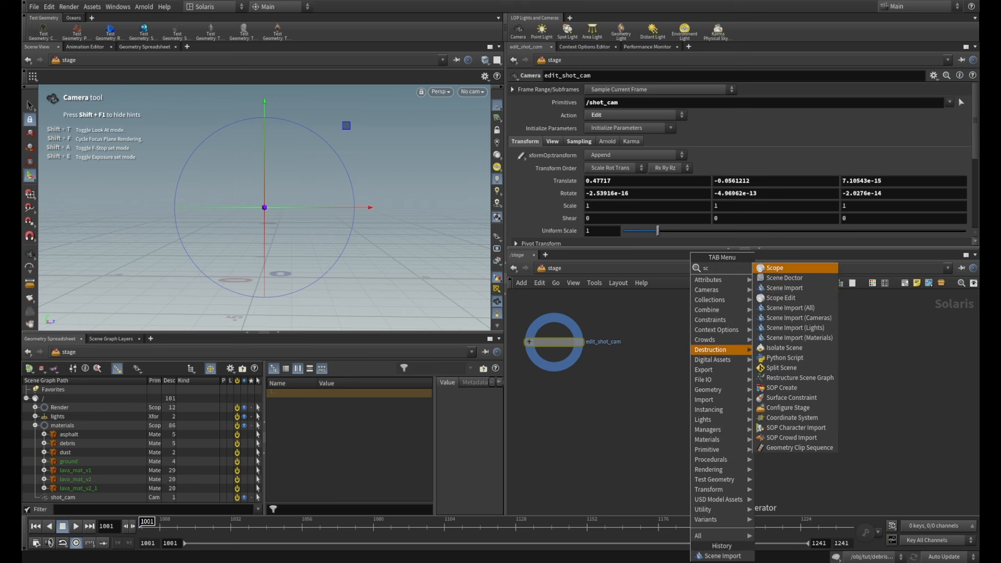
key("Down")
key("Down")
key("Up")
key("Down")
key("Down")
key("Down")
key("Down")
key("Down")
key("Down")
key("Down")
key("Up")
key("Up")
key("Up")
key("Up")
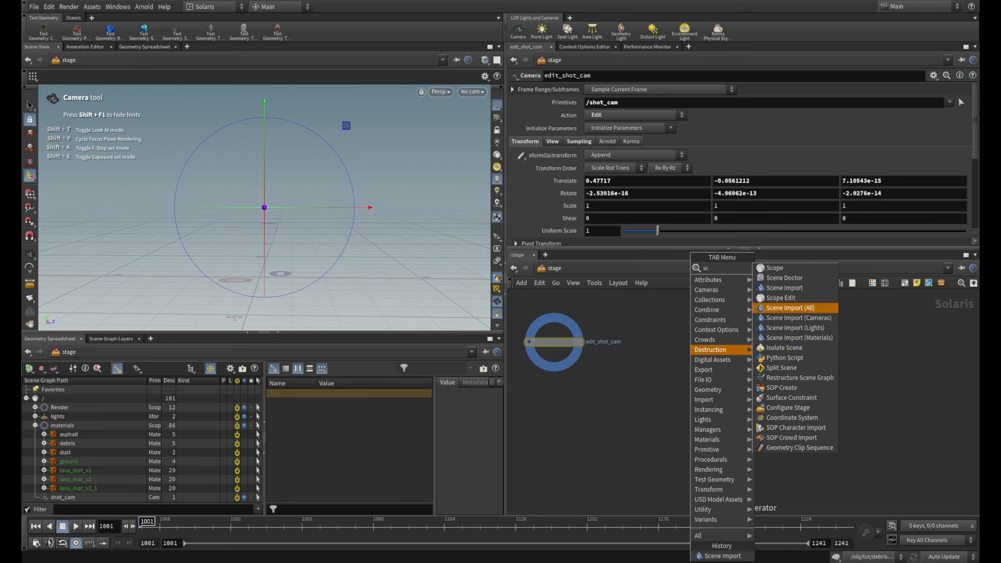
key("Down")
key("Down")
key("Down")
key("Down")
key("Escape")
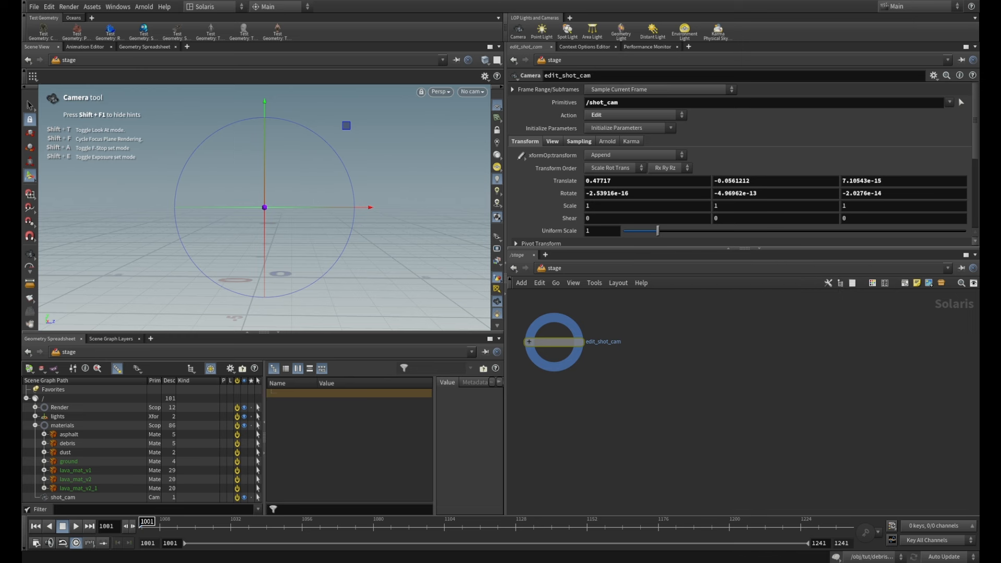
- Add a Scene Import node in an empty area of the stage network
key("Tab")
type("shot_")
type("c")
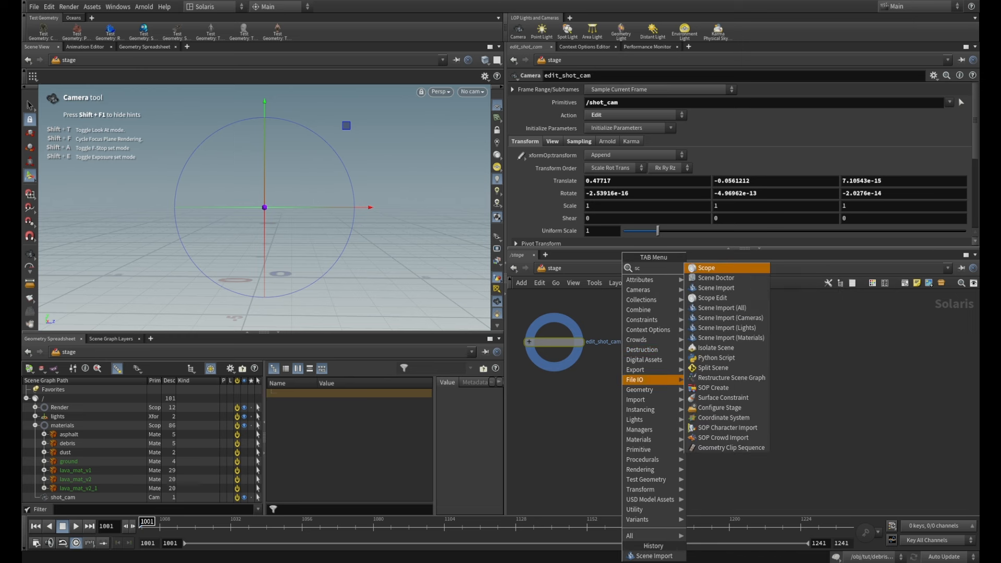
left_click(705, 288)
left_click(678, 348)
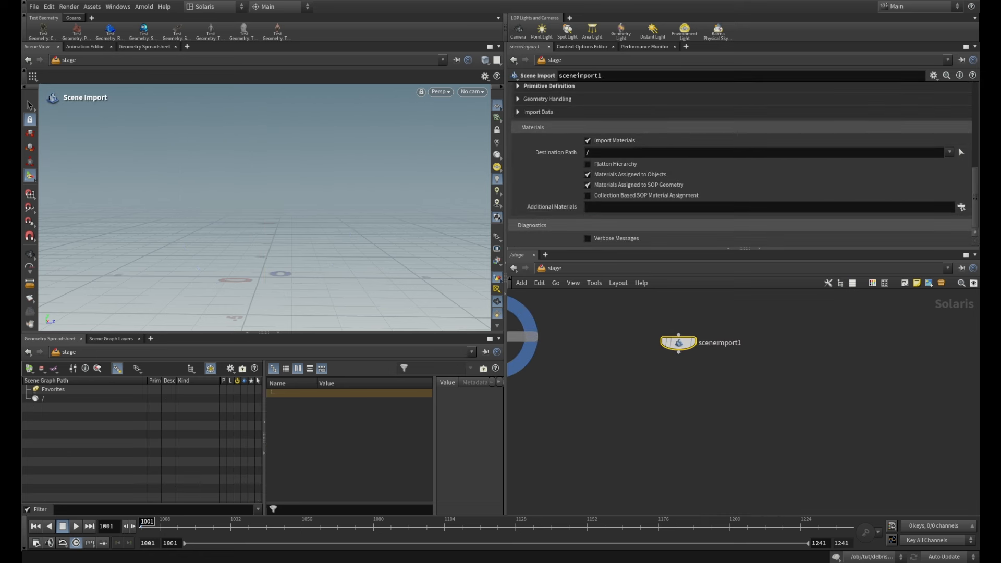
- Set the Scene Import node's Objects to /obj/ren_ground and turn on the node's display flag
scroll(741, 162, "up", 10)
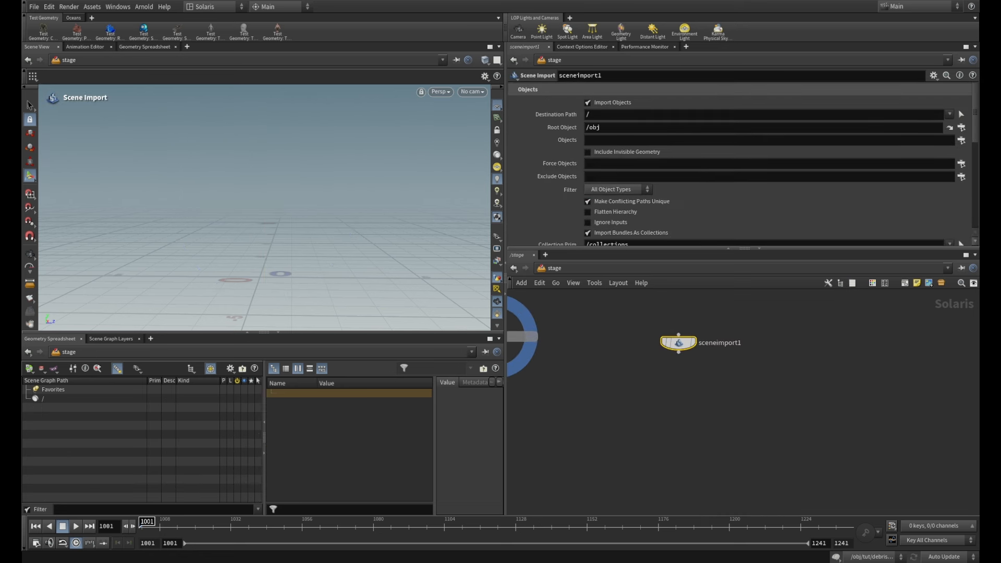
left_click(961, 141)
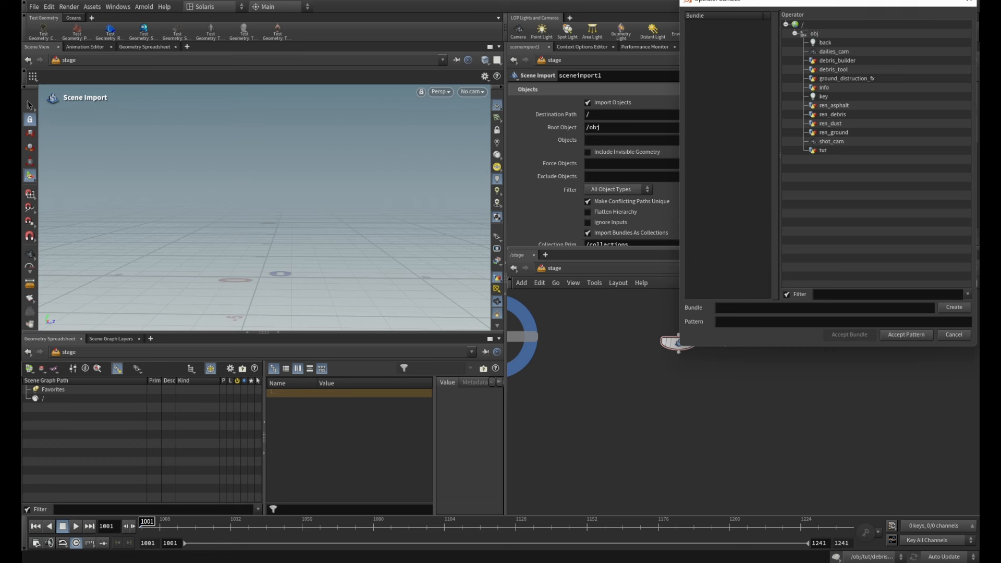
left_click(833, 132)
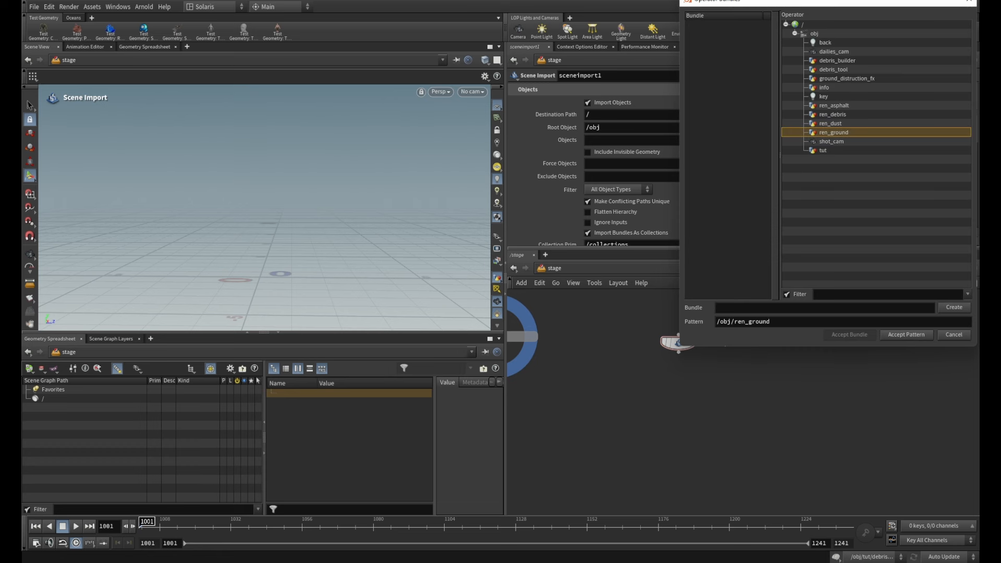
left_click(906, 335)
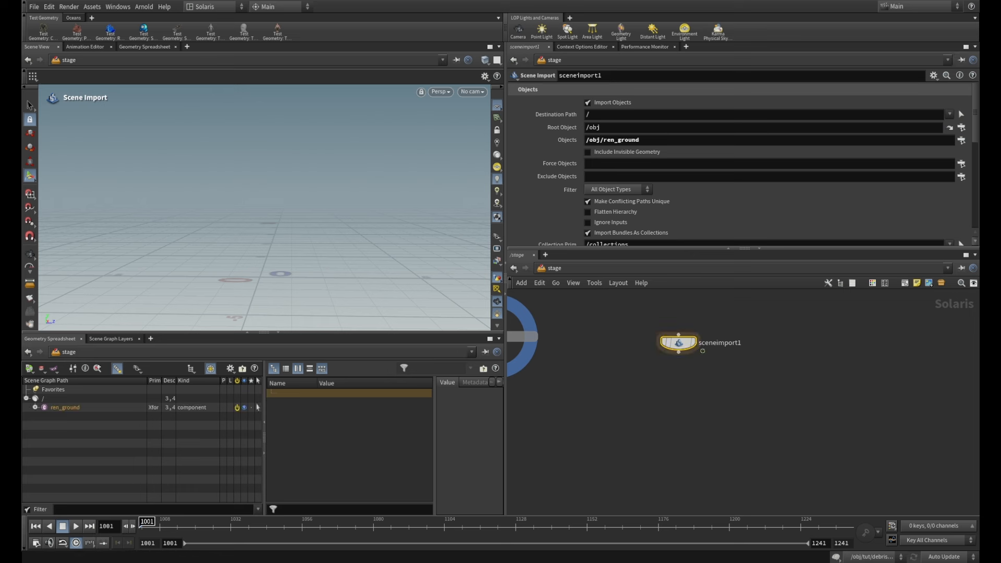
middle_click_drag(730, 391, 769, 389)
left_click(732, 341)
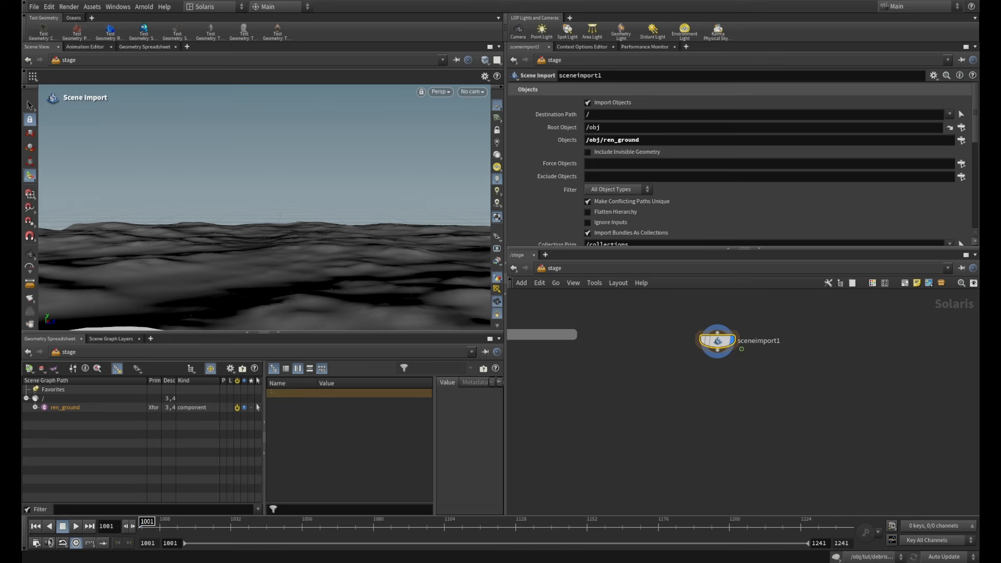
- Add a Scene Import (Cameras) node beside sceneimport1
middle_click_drag(720, 345, 675, 348)
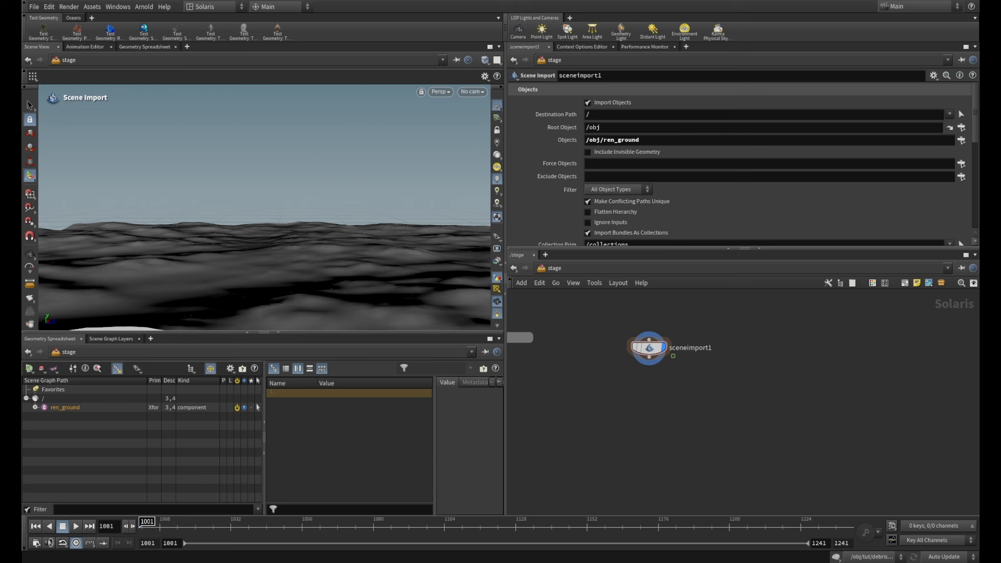
key("Tab")
type("sc")
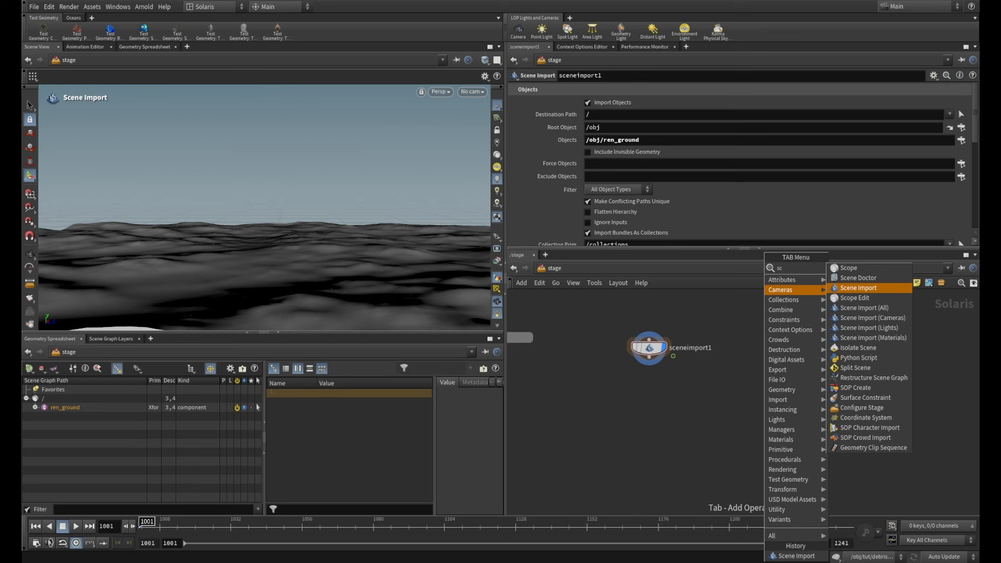
key("Return")
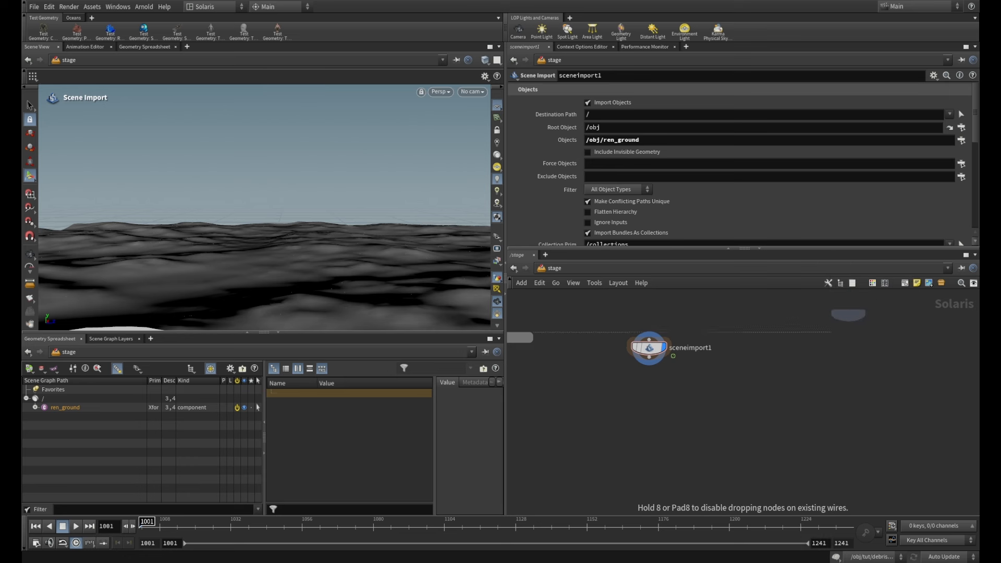
left_click(776, 355)
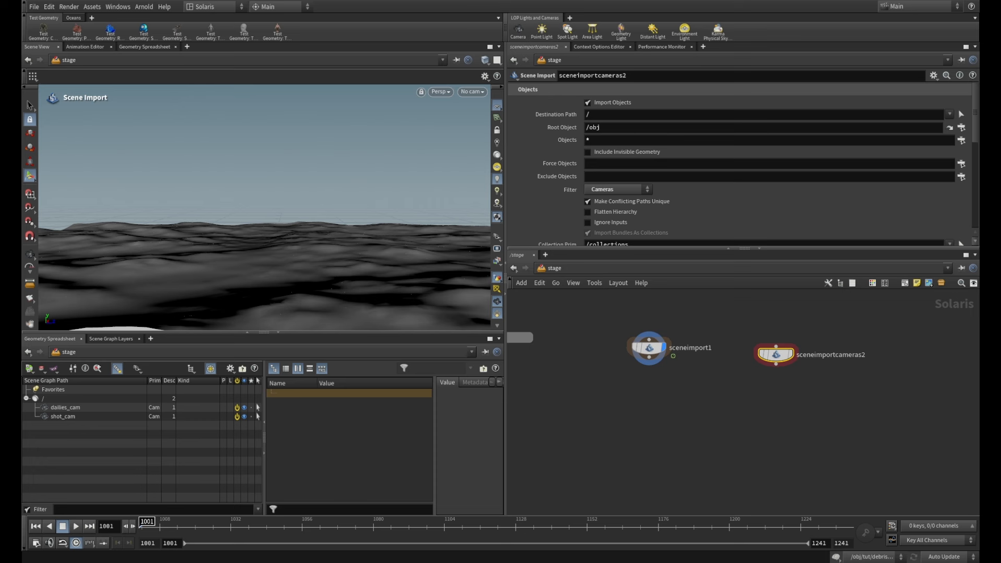
- Clear the Objects pattern of the sceneimportcameras2 node
left_click_drag(594, 140, 575, 141)
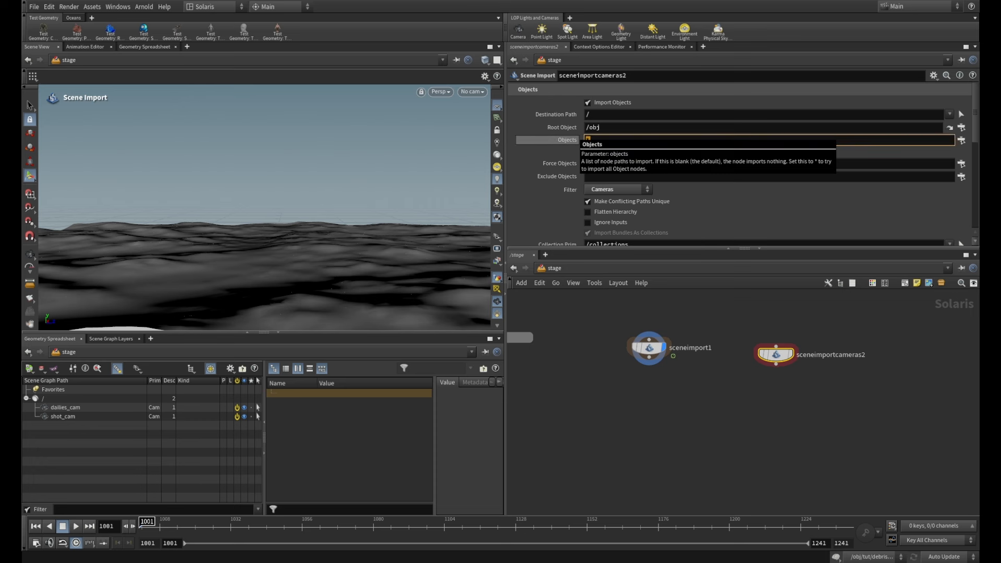
key("BackSpace")
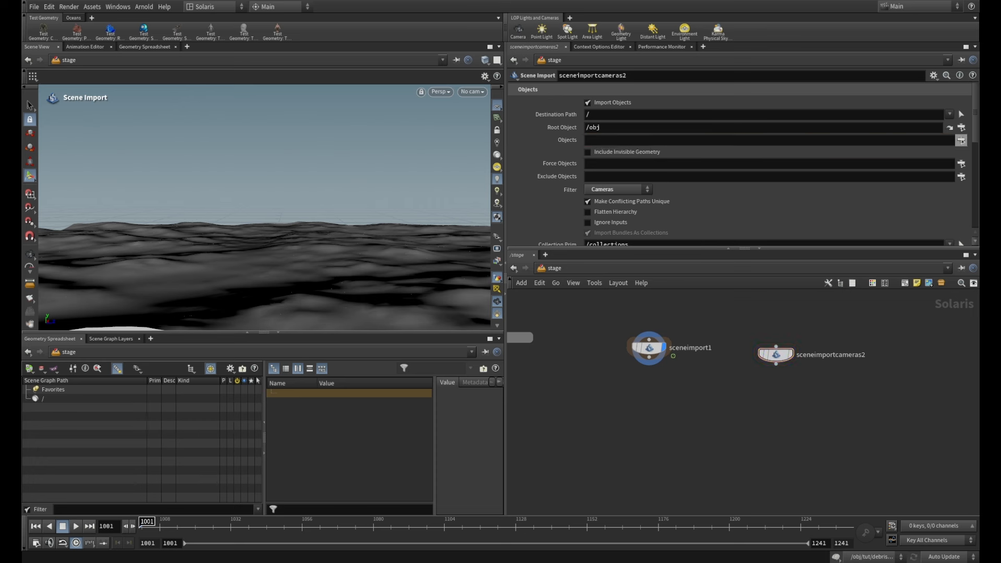
left_click(962, 140)
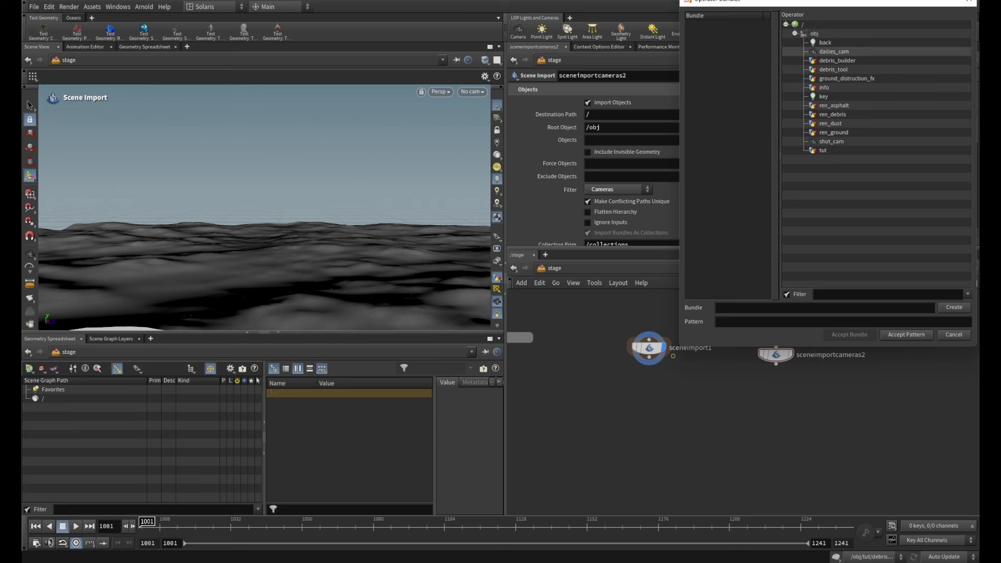
left_click(831, 141)
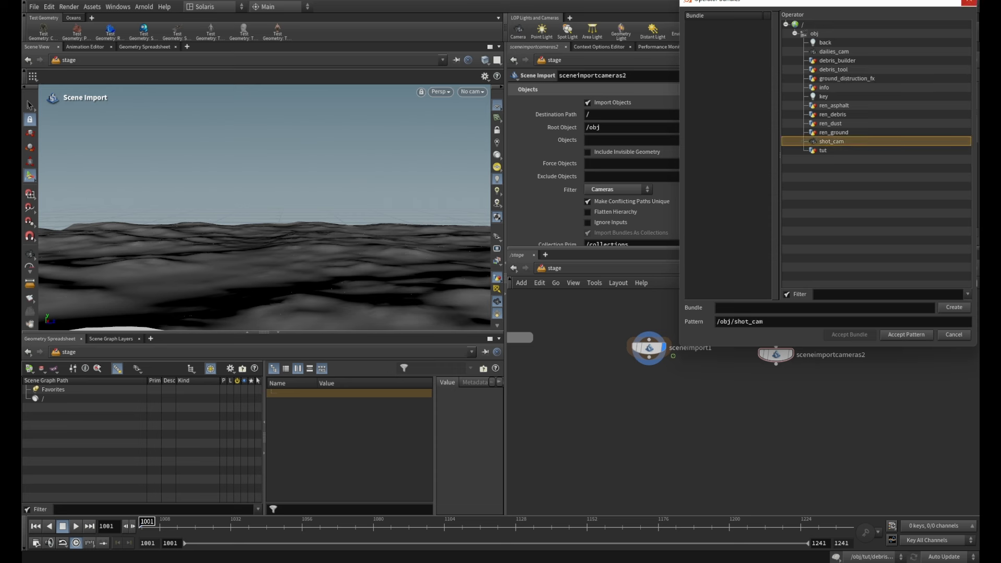
left_click(969, 2)
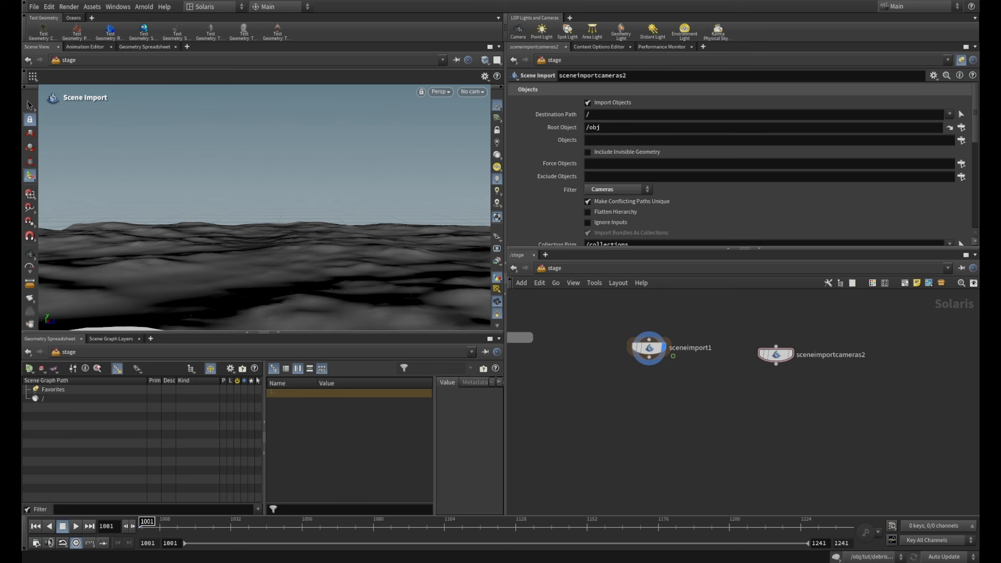
left_click(472, 92)
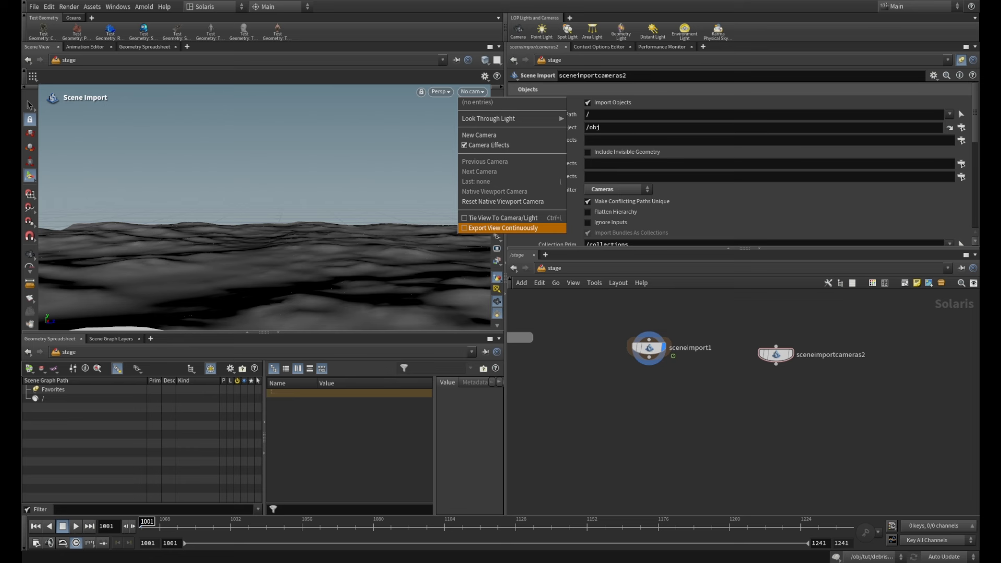
key("Escape")
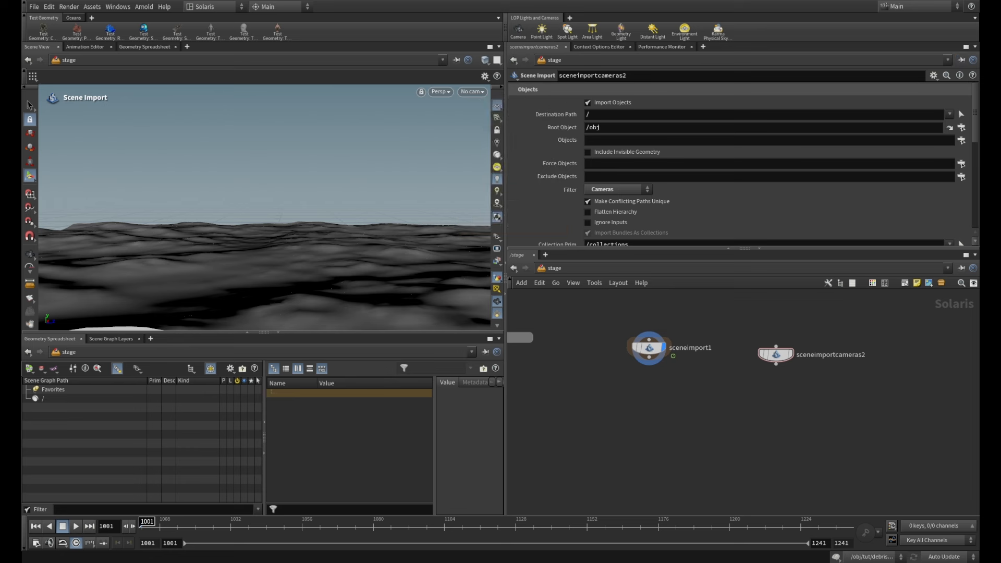
- Set the Objects of sceneimportcameras2 to /obj/shot_cam using the operator chooser
left_click(961, 140)
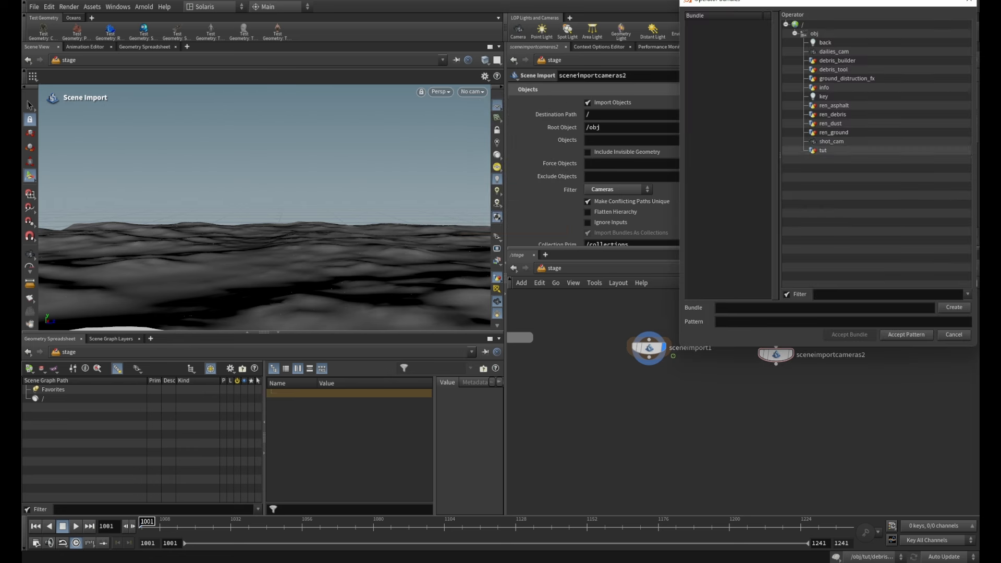
left_click(831, 141)
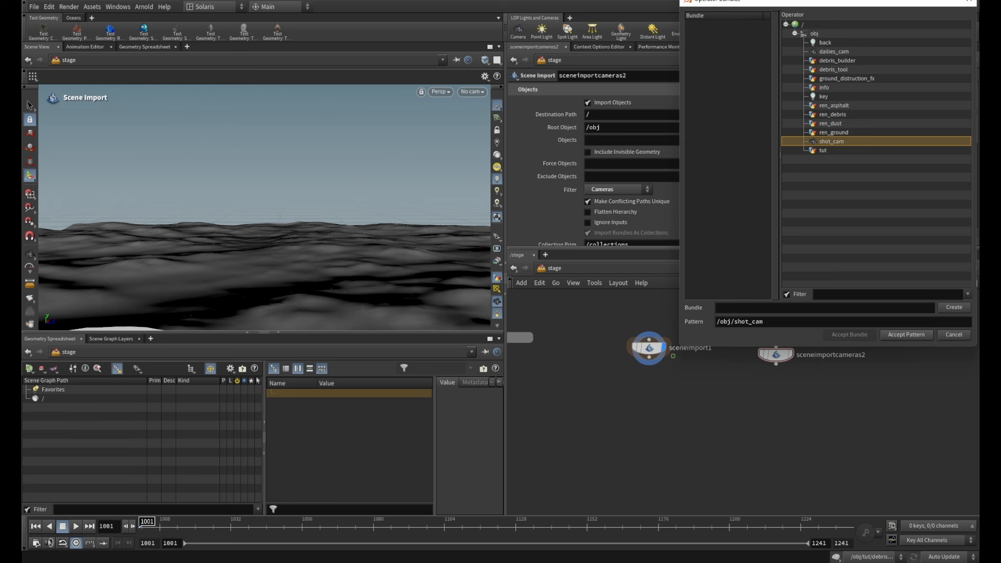
left_click(906, 335)
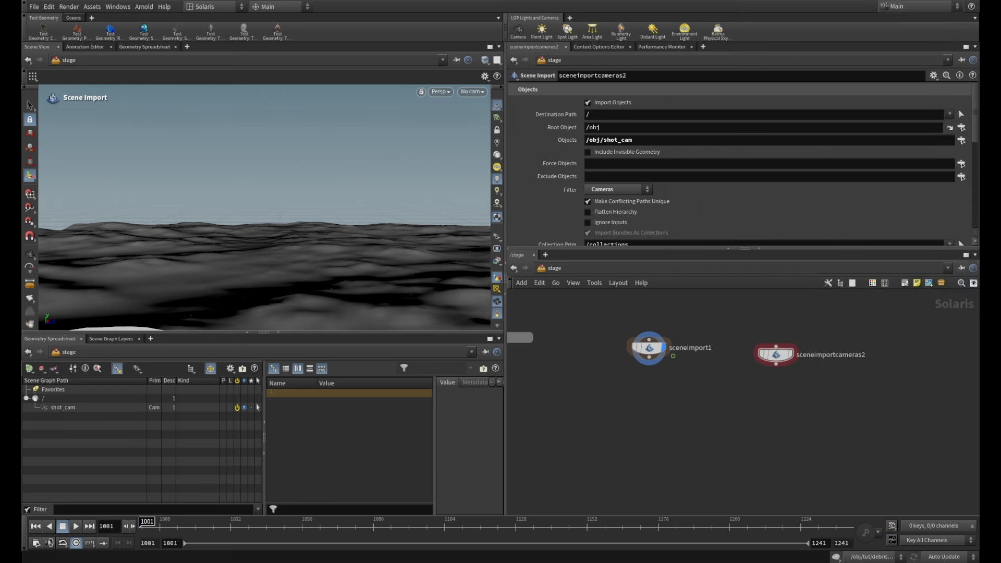
- Turn on the display flag of sceneimportcameras2 and look through /shot_cam in the viewport
left_click(472, 92)
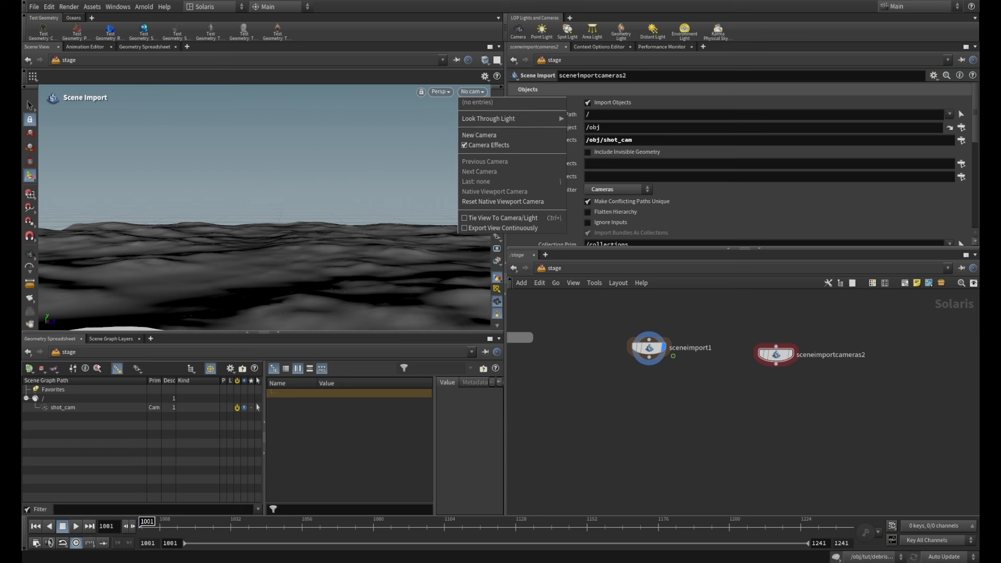
mouse_move(500, 119)
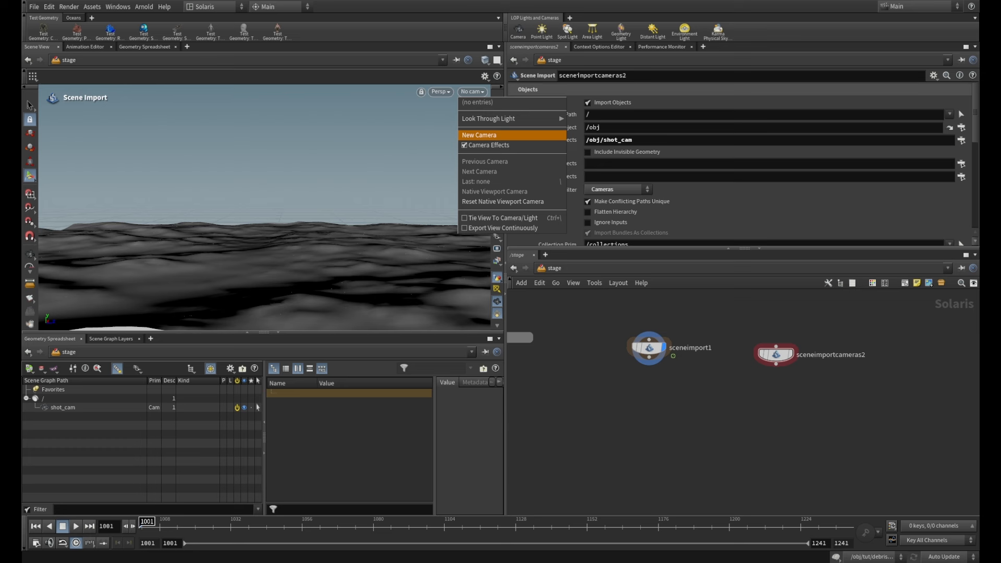
left_click(790, 355)
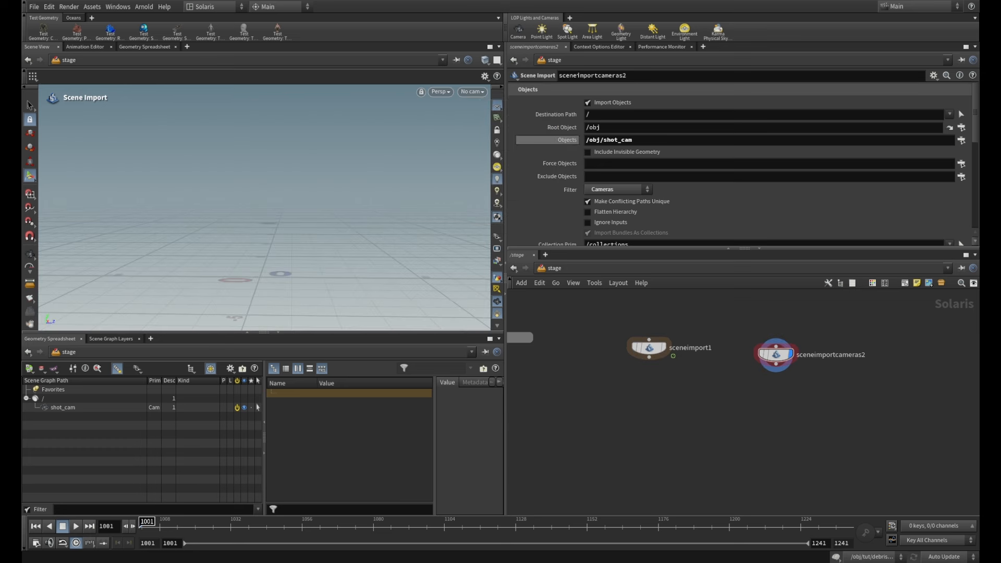
left_click(472, 91)
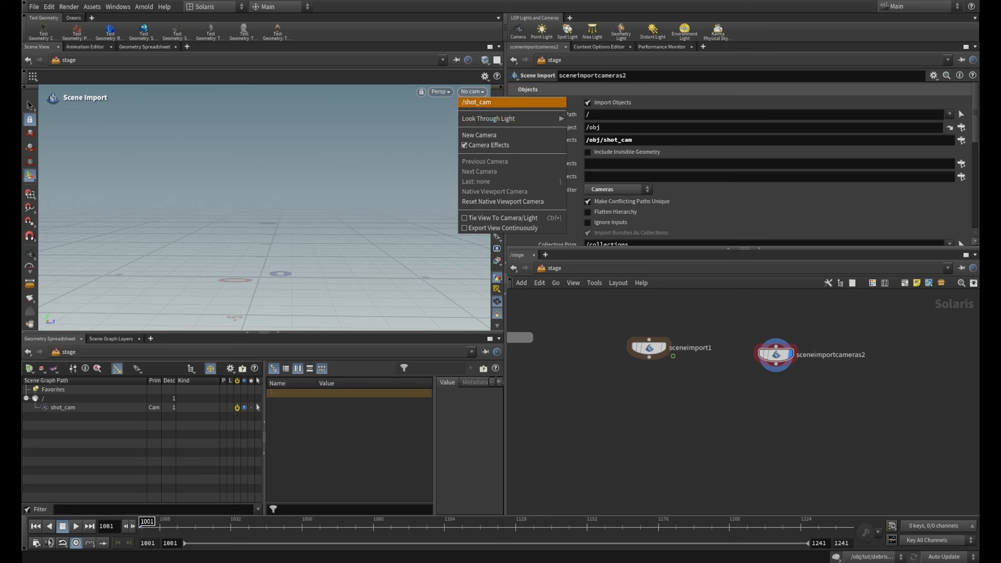
left_click(477, 102)
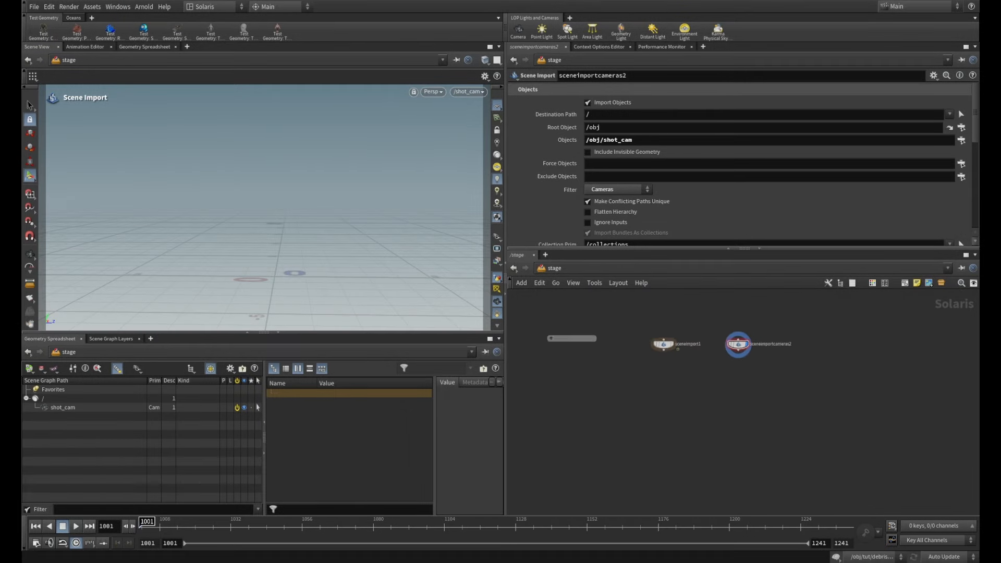
scroll(785, 354, "up", 2)
key("Tab")
type("sc")
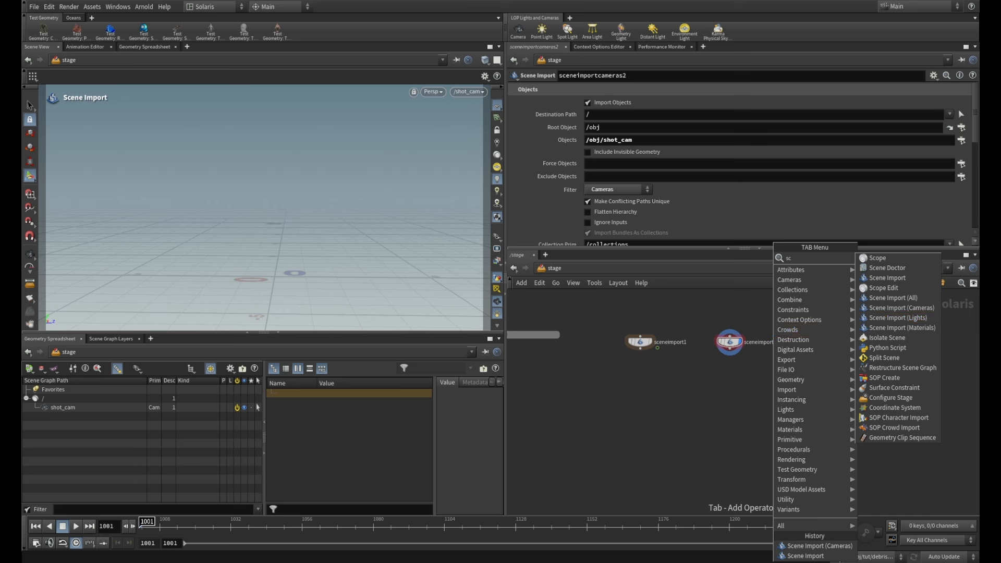
key("Escape")
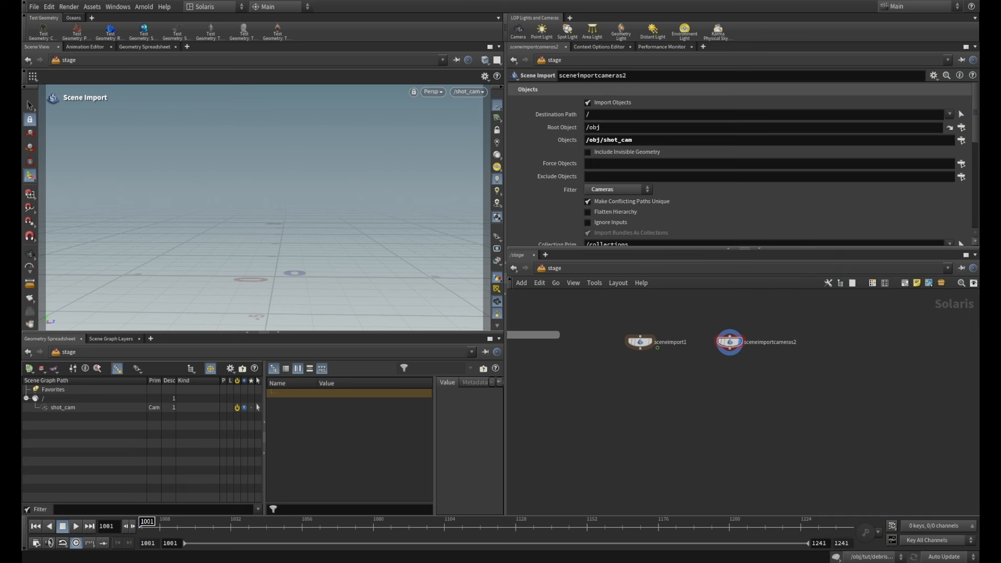
- Add an environment dome light fed by sceneimportcameras2 and place it straight below that node
left_click(684, 31)
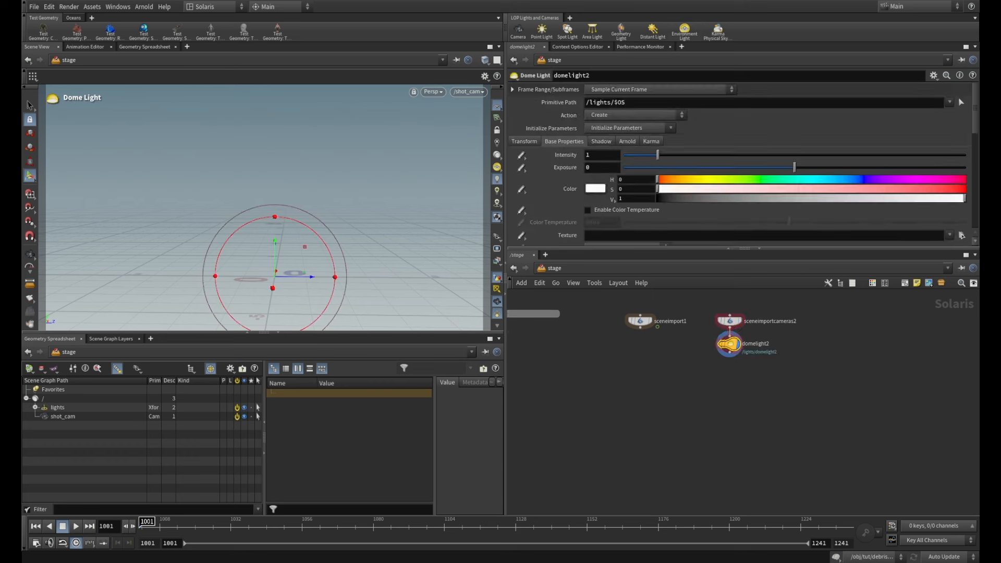
left_click(723, 392)
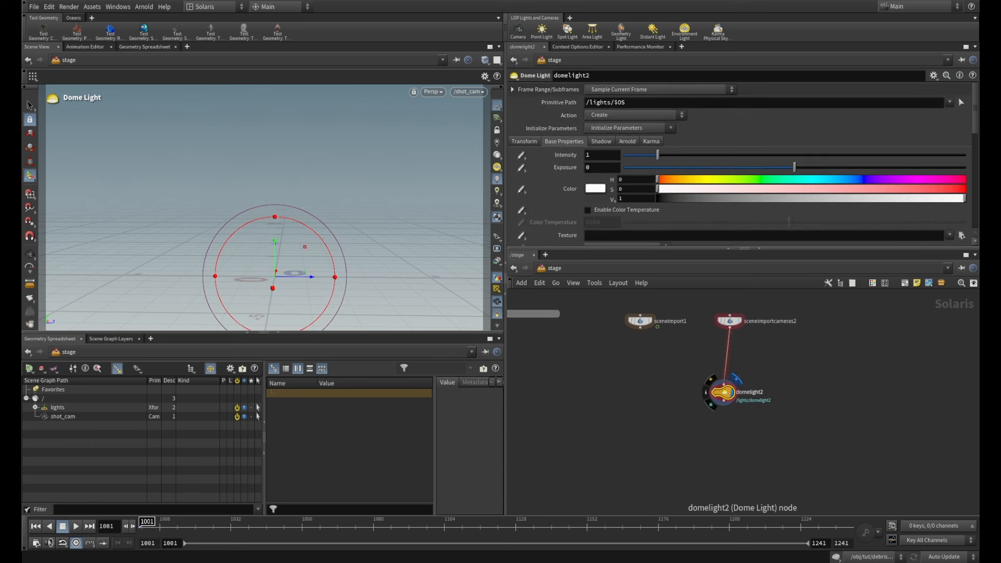
scroll(759, 351, "up", 2)
middle_click_drag(760, 351, 753, 374)
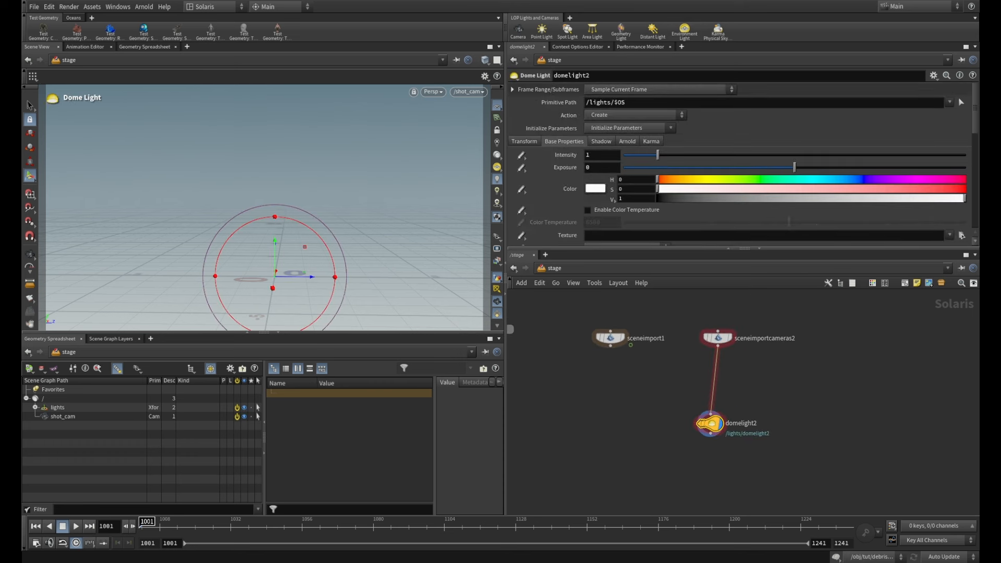
mouse_move(718, 338)
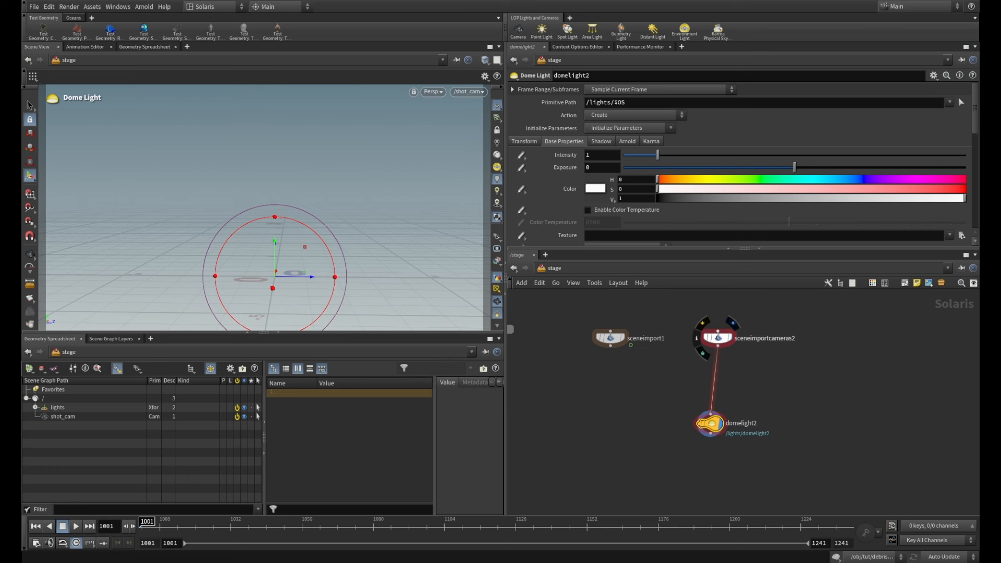
key("h")
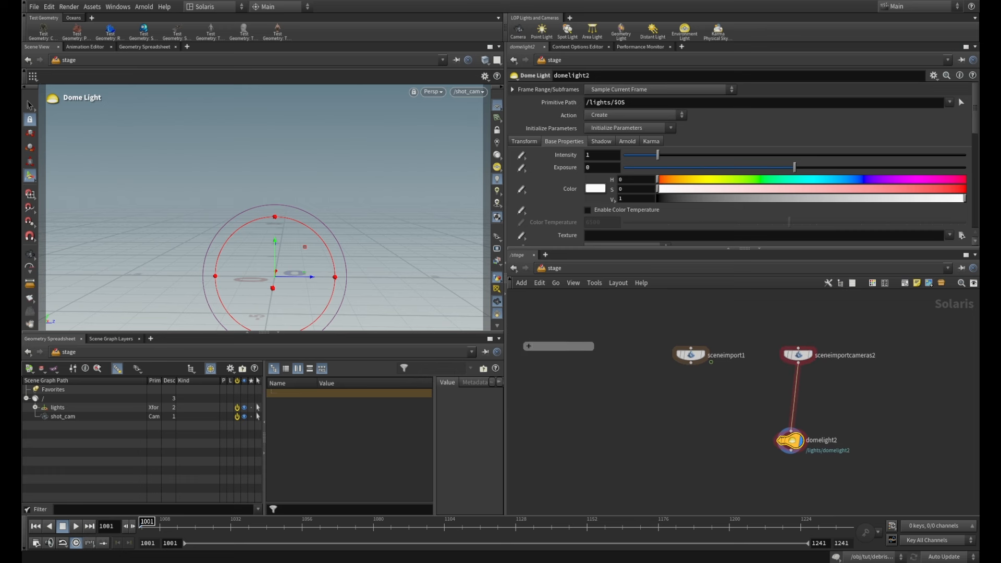
middle_click_drag(753, 417, 748, 378)
left_click_drag(785, 401, 794, 400)
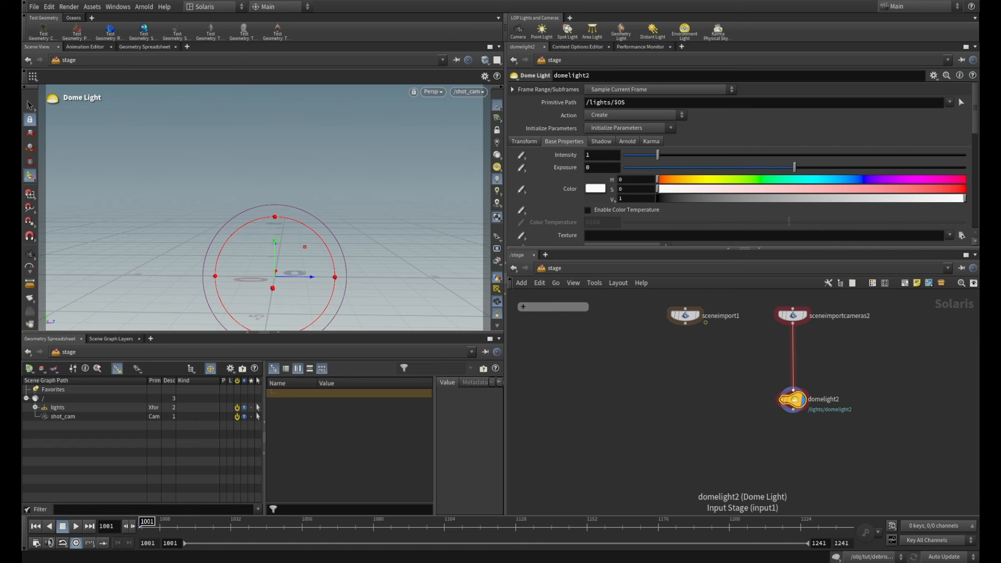
- Chain the ground import into the setup by wiring sceneimport1 into sceneimportcameras2
middle_click_drag(797, 362, 744, 428)
left_click_drag(635, 380, 740, 374)
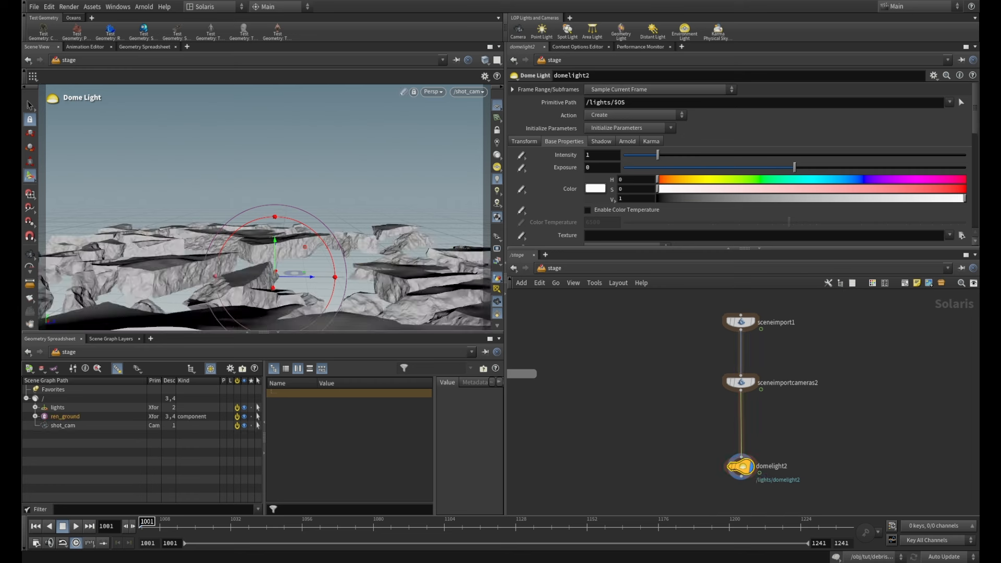
- Add a Merge node in the empty area beside the import and light chain
scroll(738, 383, "down", 2)
middle_click_drag(751, 365, 718, 342)
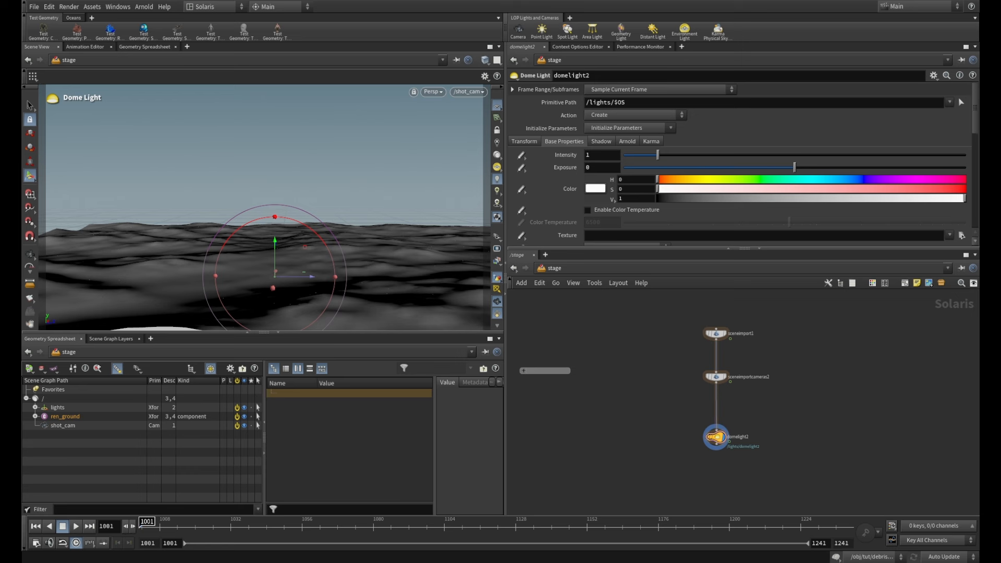
key("Tab")
type("mer")
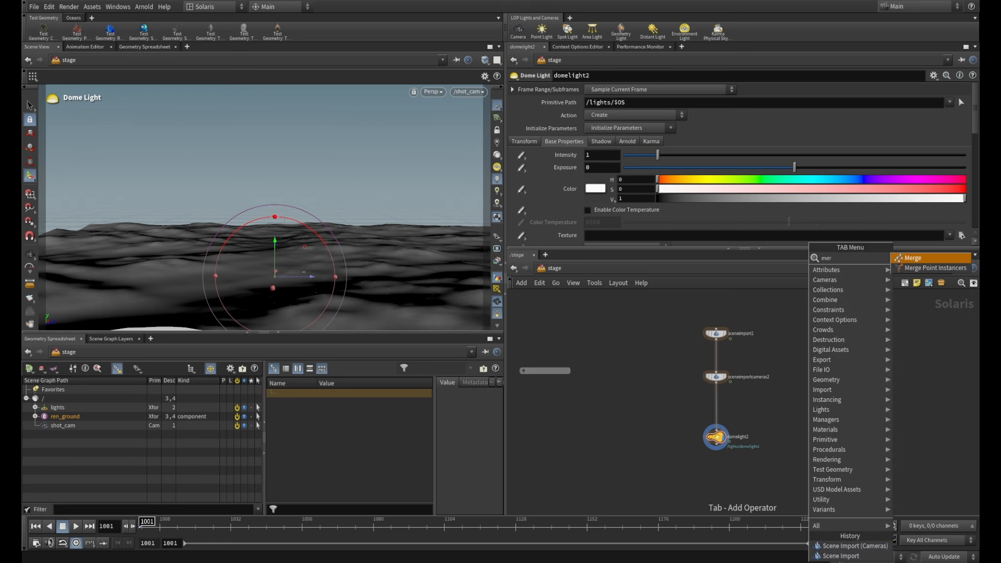
key("Return")
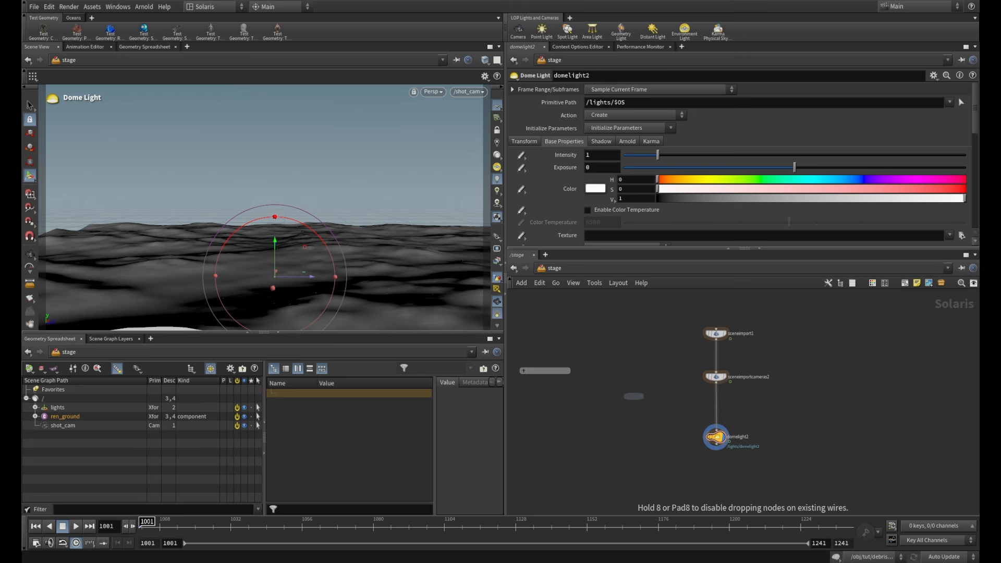
left_click(626, 403)
- Connect sceneimport1, sceneimportcameras2 and domelight2 as inputs of the Merge node
left_click_drag(725, 329, 625, 395)
left_click(625, 396)
left_click_drag(725, 380, 626, 397)
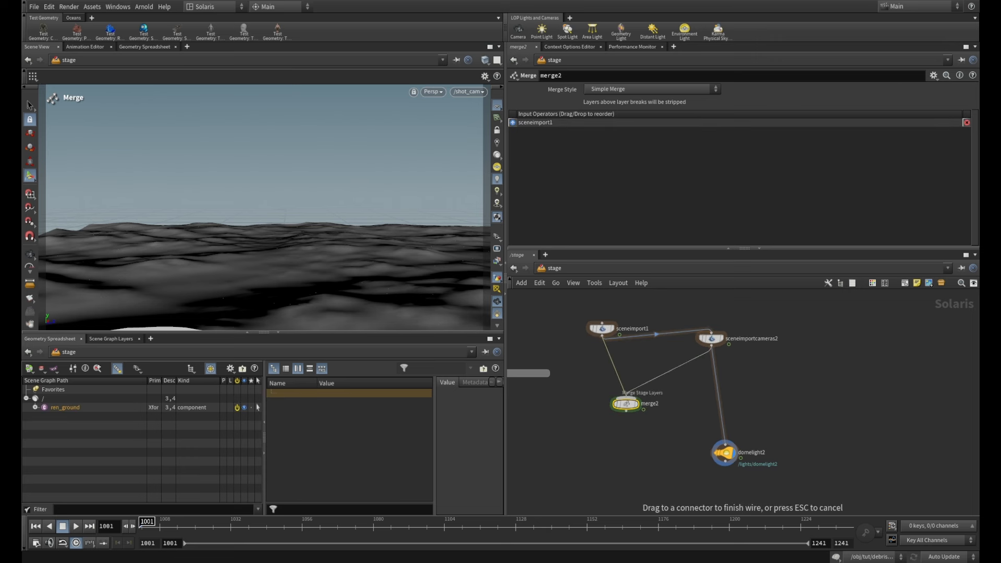
left_click(626, 396)
left_click_drag(725, 453, 627, 397)
- Move domelight2 beside the camera import and delete the direct wires chaining the two imports and the light
left_click_drag(743, 312, 803, 350)
left_click_drag(644, 310, 663, 350)
key("Delete")
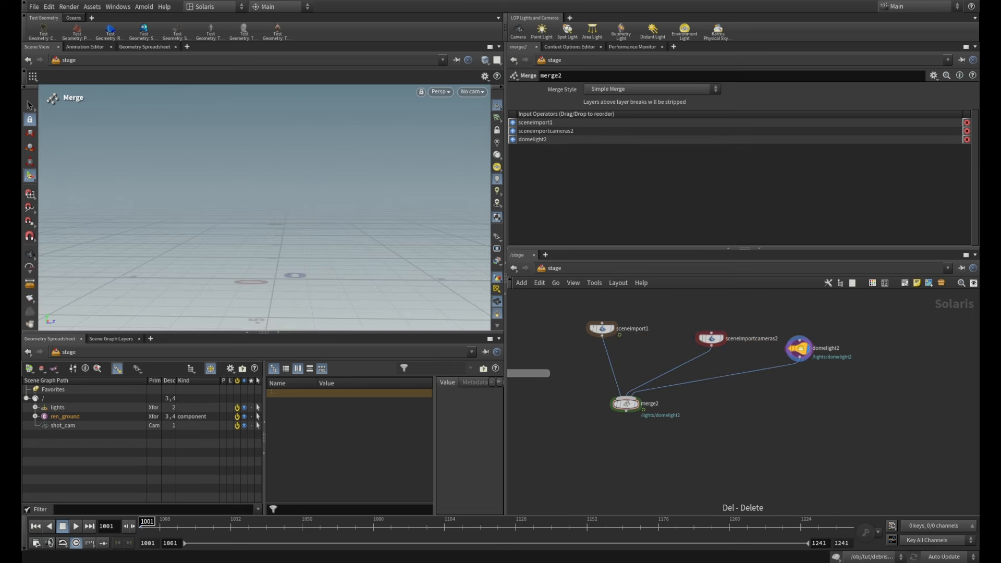
- Turn on the display flag of merge2 and move the node slightly lower below its inputs
middle_click_drag(724, 406, 769, 399)
scroll(769, 398, "up", 1)
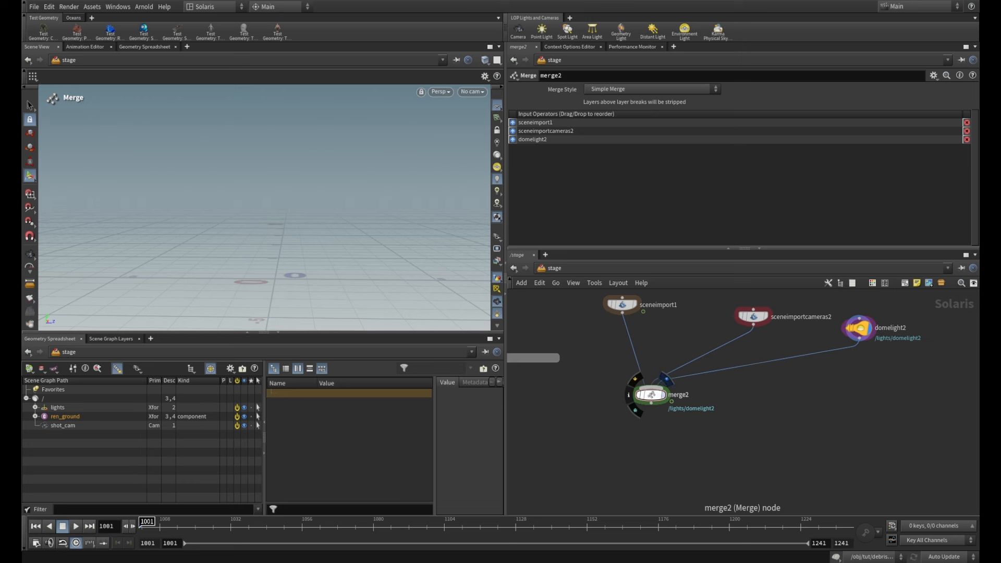
left_click(665, 376)
left_click_drag(651, 395, 662, 423)
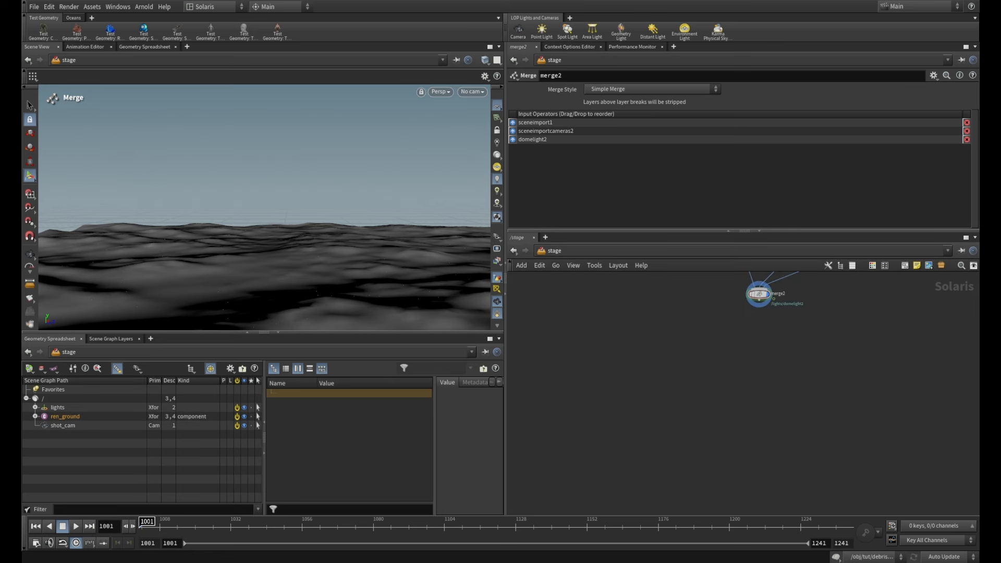
- Add a Material Library node directly below merge2, wired to its output
key("Tab")
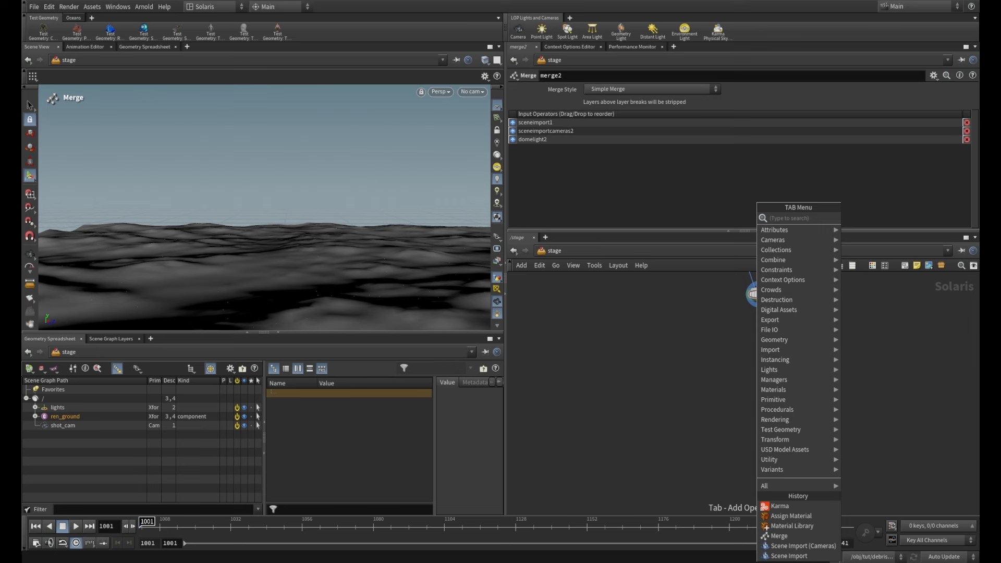
type("mat")
left_click(866, 228)
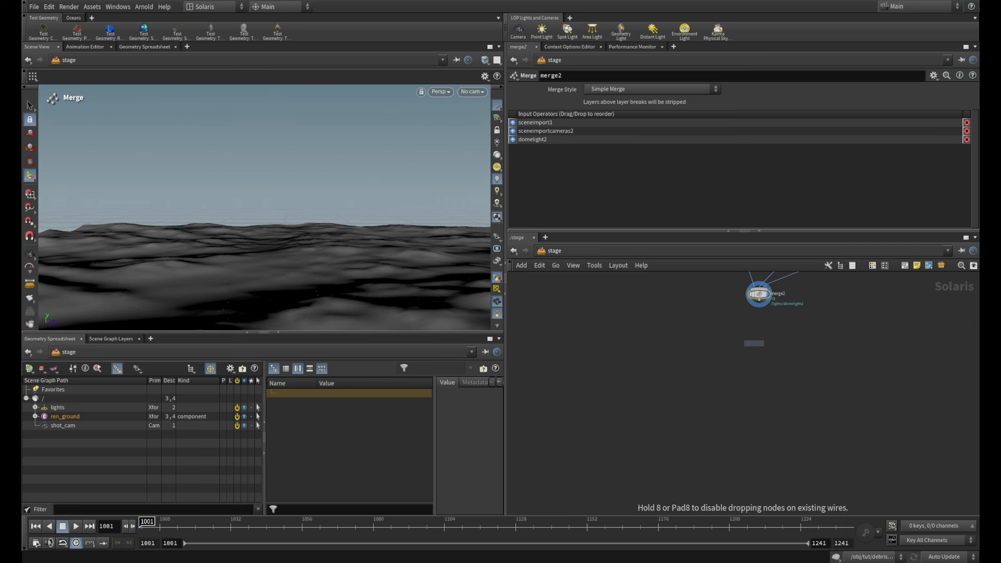
left_click(756, 340)
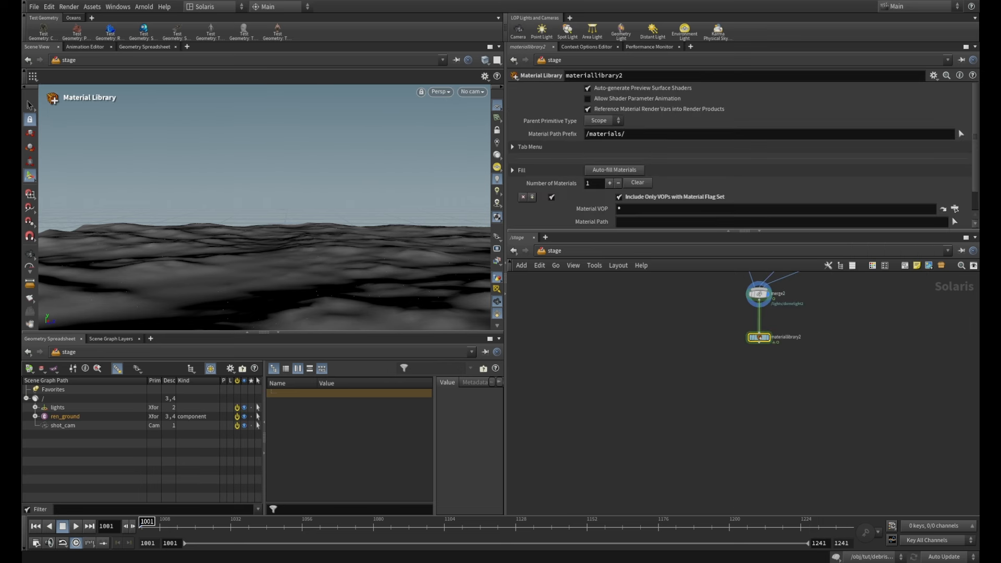
- Add an Assign Material node directly below materiallibrary2 and wire it to that node's output
key("Tab")
type("mat")
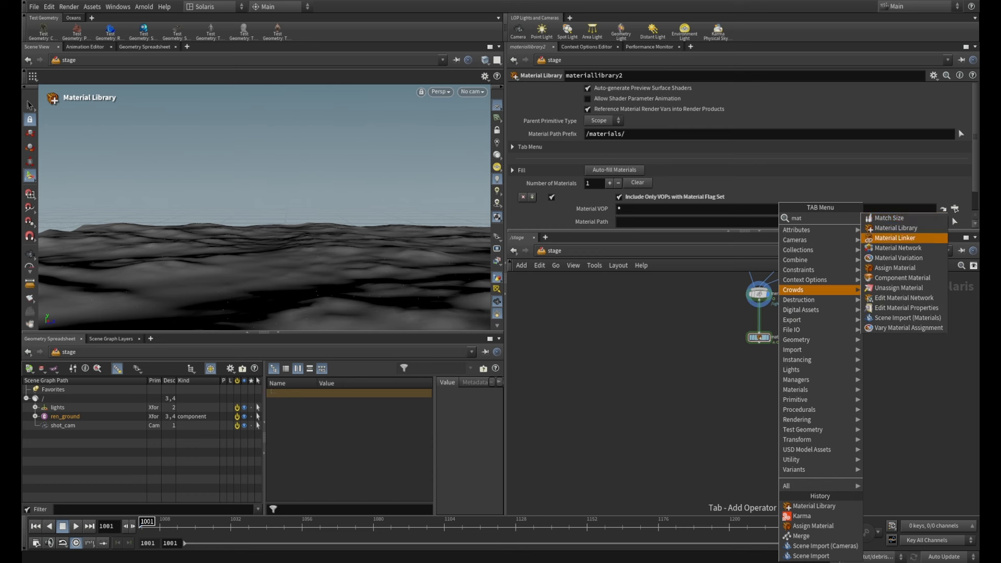
left_click(895, 267)
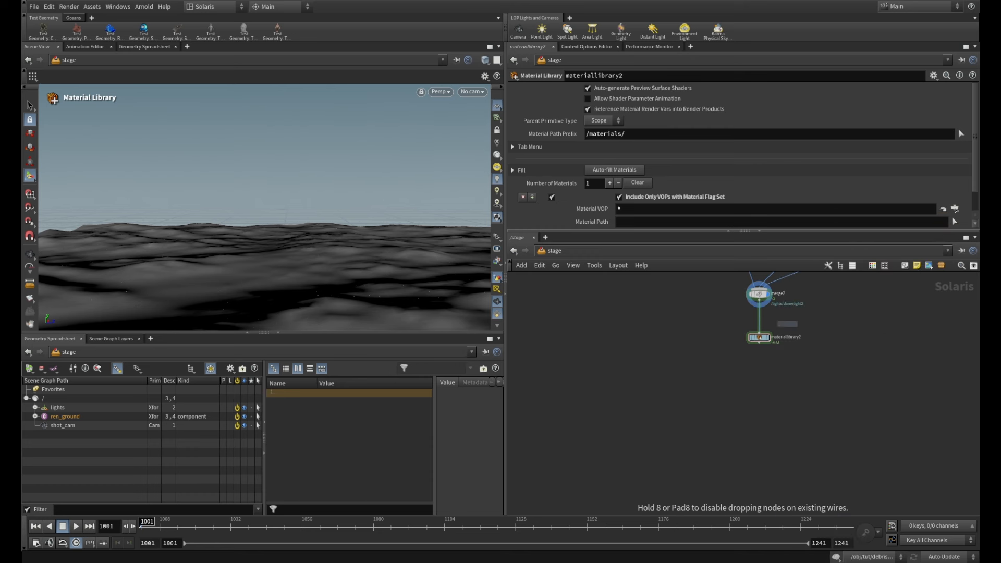
left_click(759, 373)
left_click(757, 369)
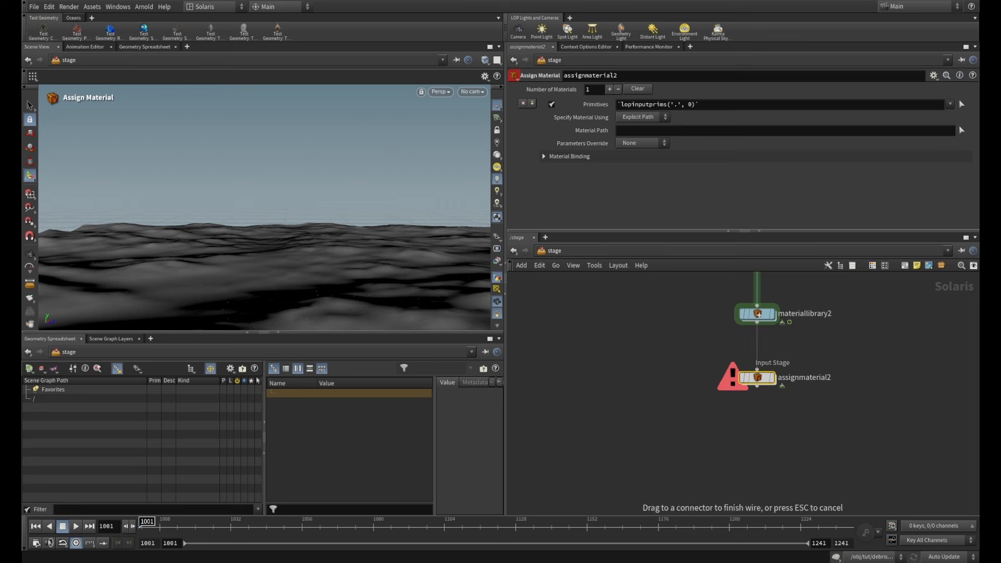
left_click(758, 314)
- Add a Karma render setup below assignmaterial2, wired to its output
key("Tab")
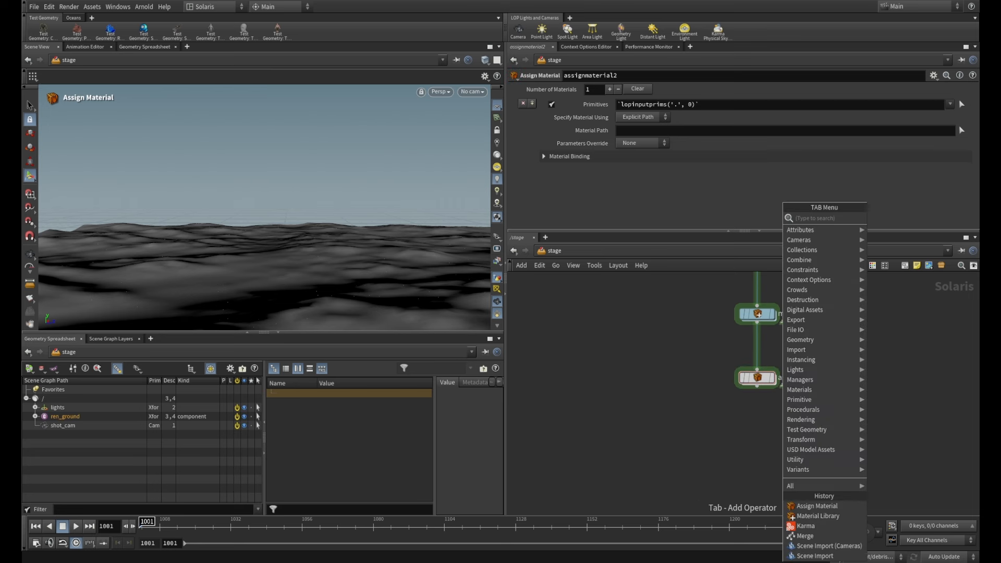
type("kar")
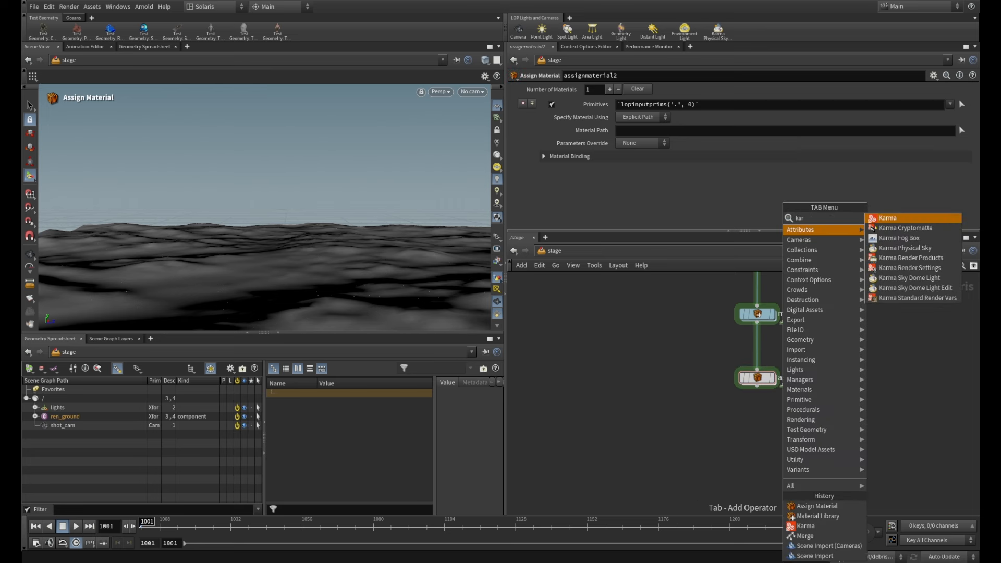
key("Return")
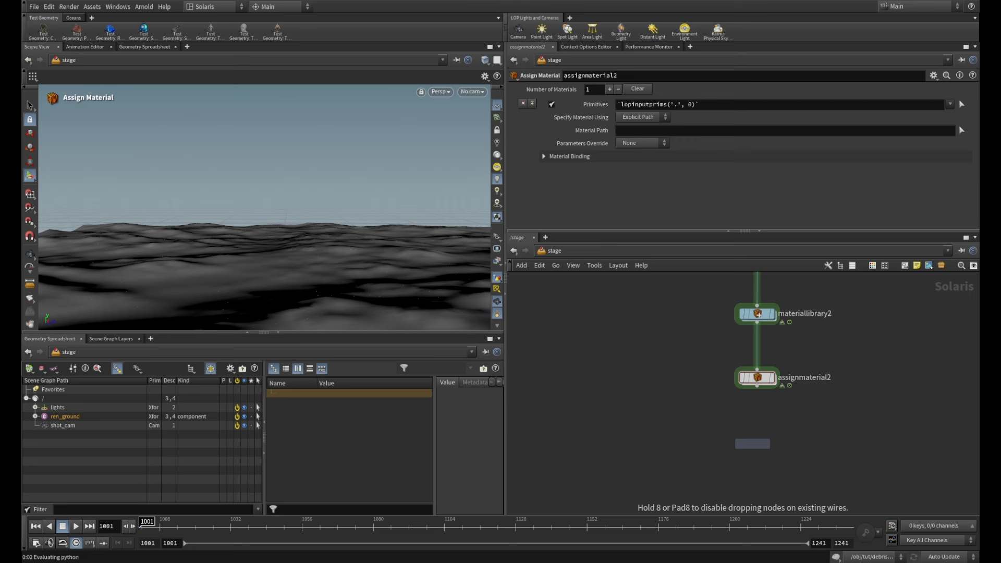
left_click(753, 444)
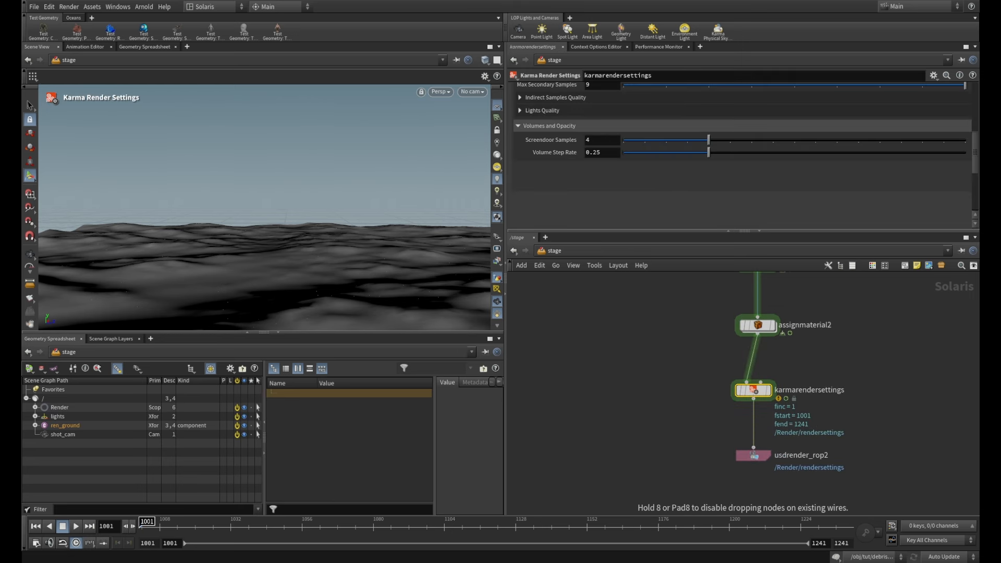
- Examine the parameters of karmarendersettings and usdrender_rop2, and read the warning in the render settings node's information
scroll(756, 151, "up", 8)
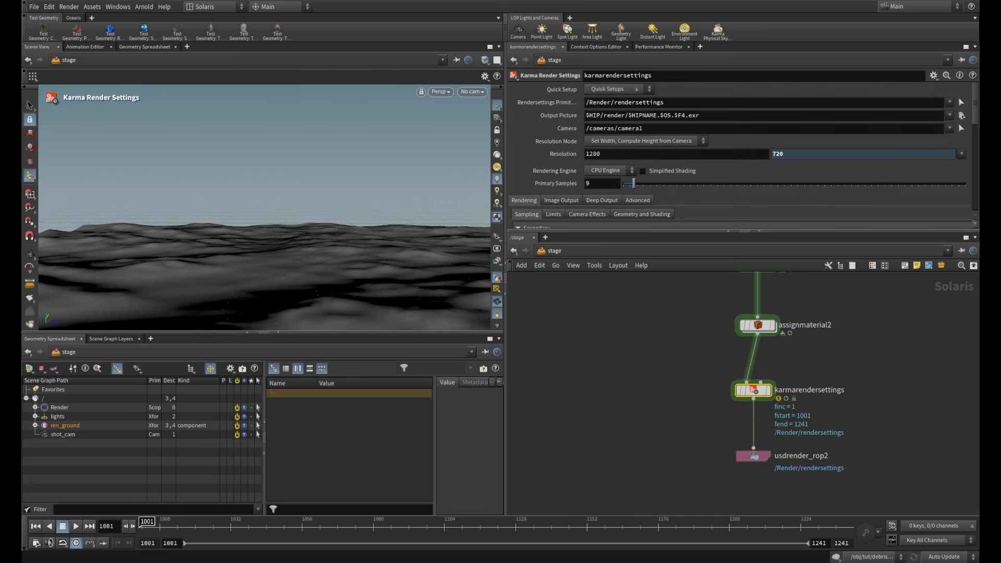
left_click(753, 456)
scroll(828, 373, "down", 3)
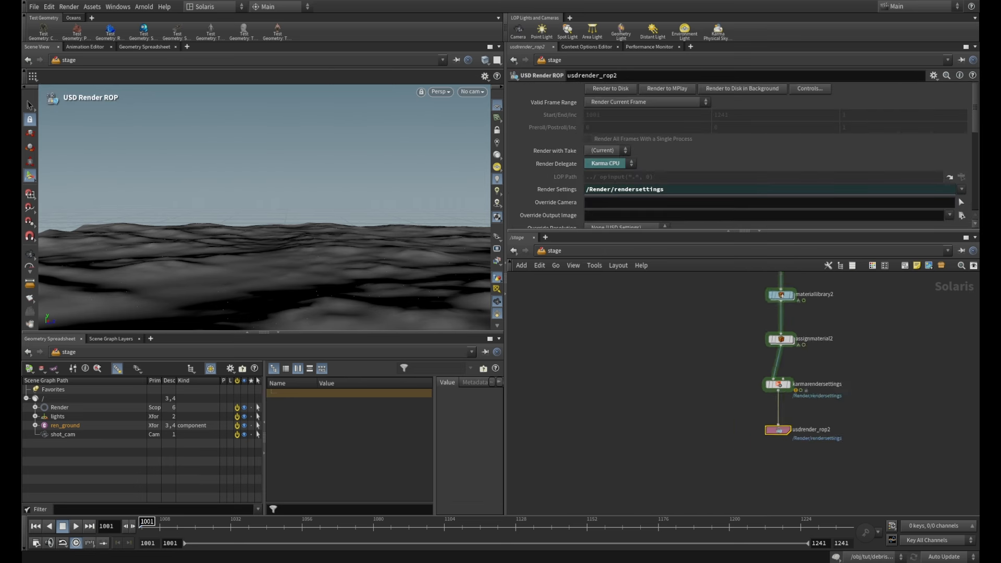
middle_click_drag(827, 372, 826, 298)
scroll(826, 353, "up", 8)
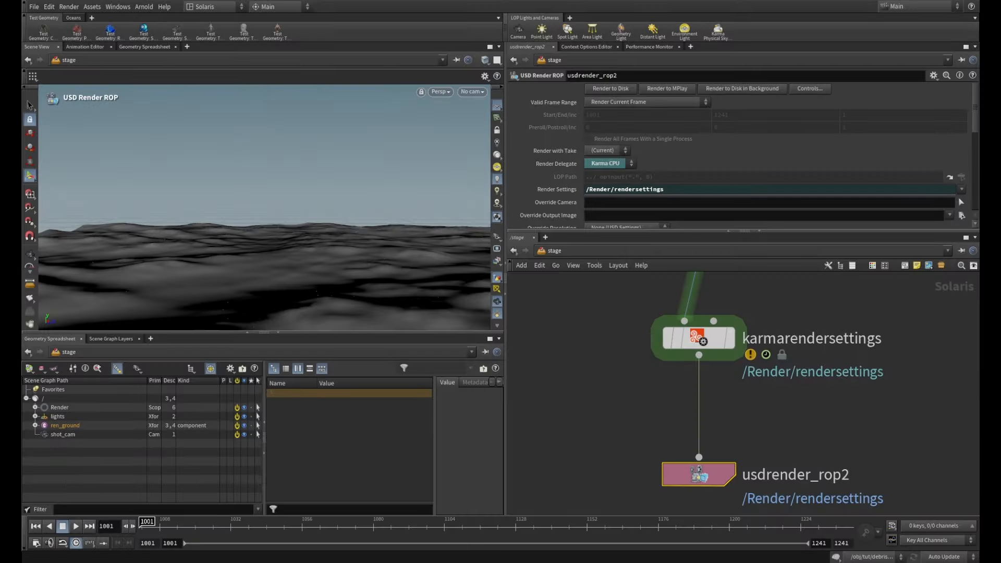
mouse_move(698, 338)
left_click(644, 338)
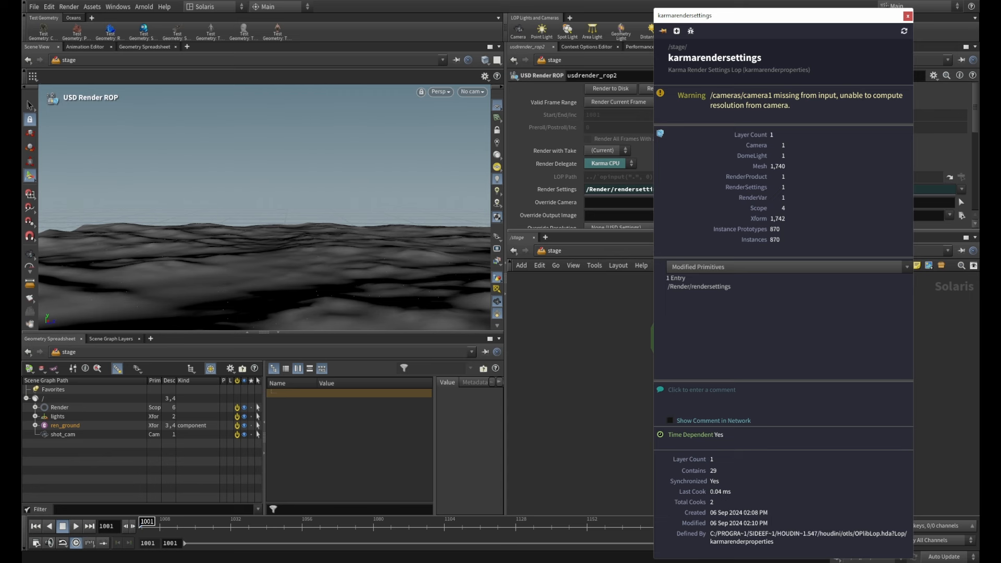
key("Escape")
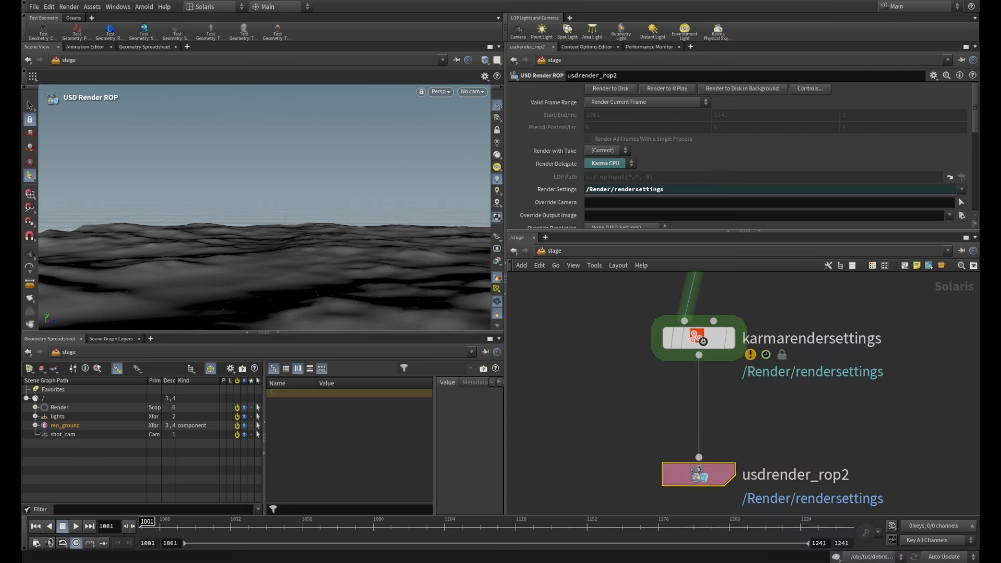
- Set the render camera of karmarendersettings to /shot_cam
middle_click_drag(699, 338, 667, 399)
left_click(668, 399)
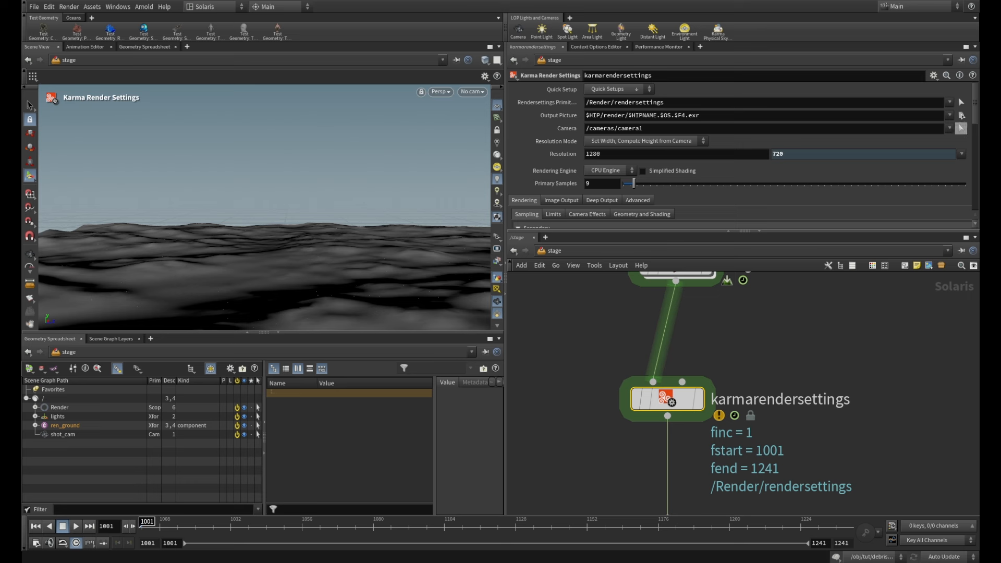
left_click(950, 128)
left_click(935, 139)
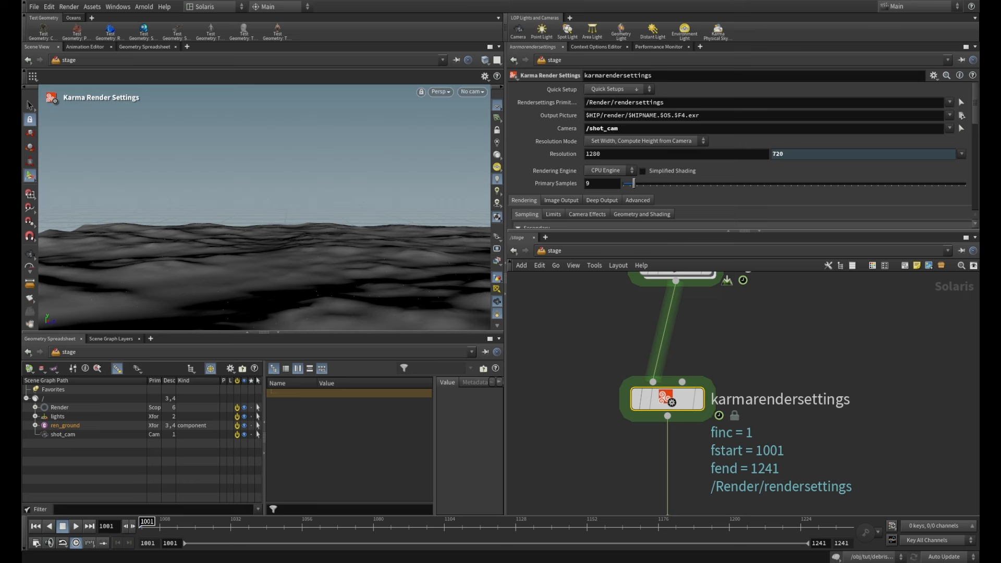
- Check which object sceneimportcameras2 imports and compare it with the camera chosen in karmarendersettings
scroll(725, 303, "down", 3)
middle_click_drag(726, 303, 721, 447)
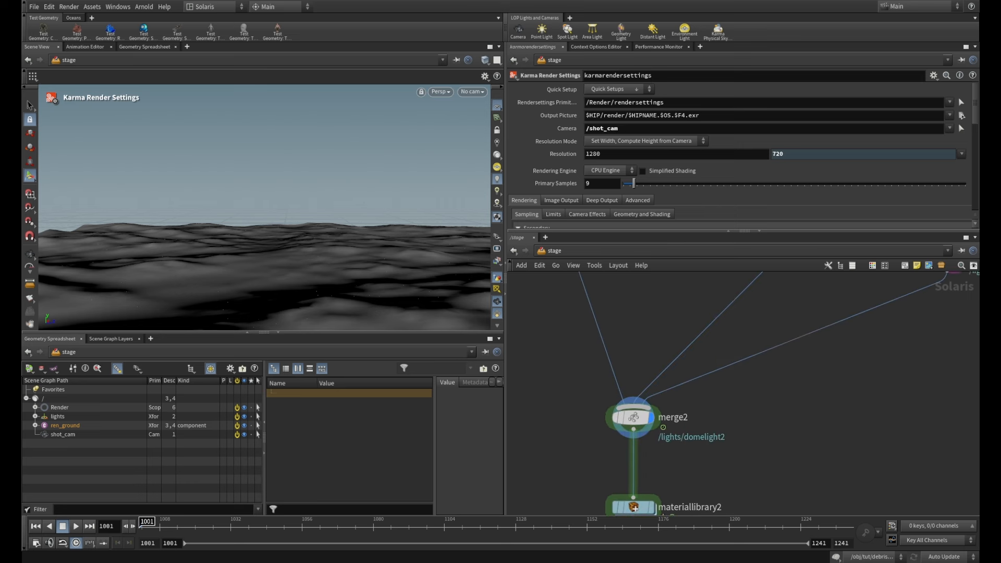
scroll(779, 380, "down", 4)
scroll(780, 380, "down", 1)
middle_click_drag(780, 380, 768, 405)
scroll(783, 373, "up", 4)
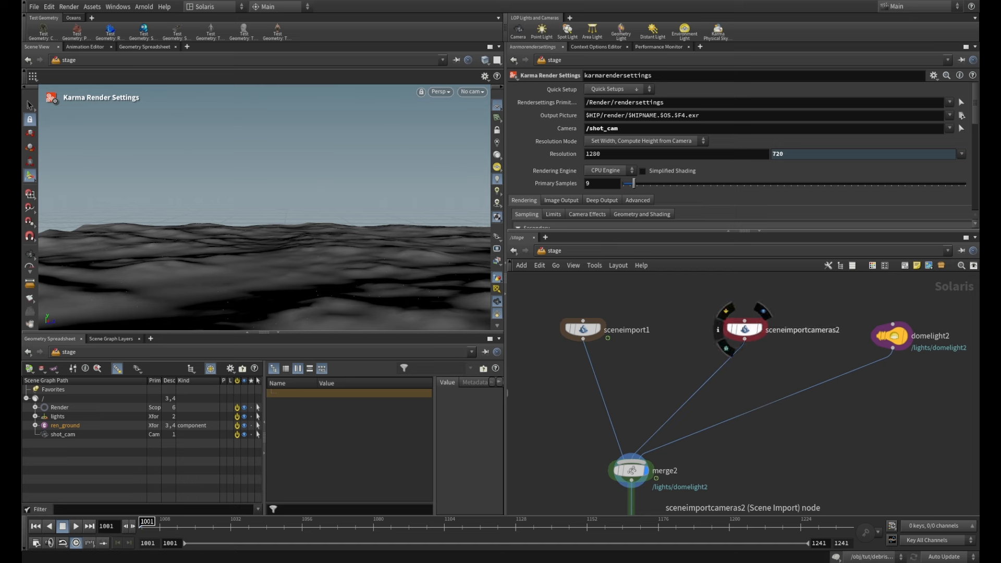
left_click(745, 329)
scroll(771, 403, "down", 3)
middle_click_drag(730, 485, 741, 313)
scroll(721, 420, "up", 3)
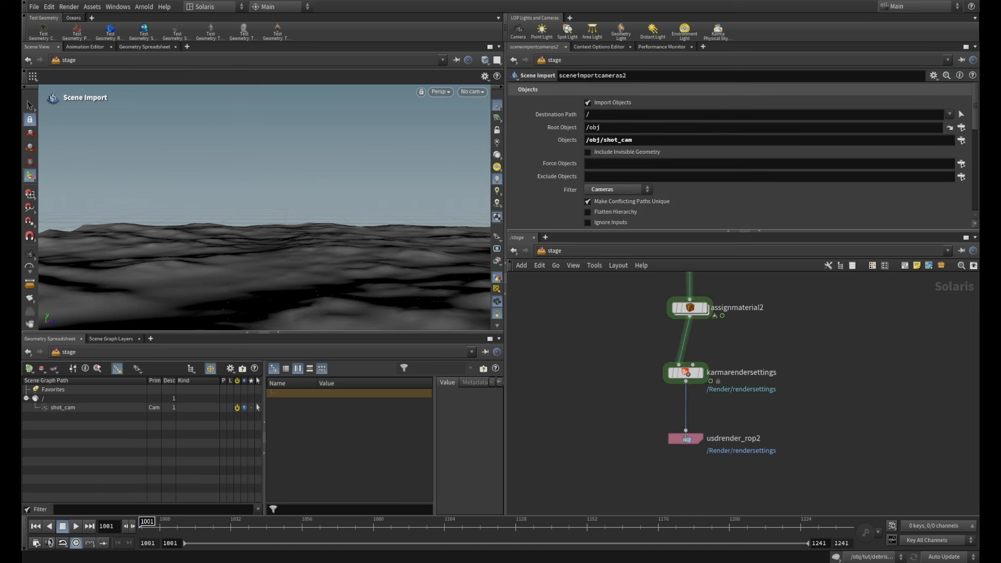
left_click(687, 373)
middle_click_drag(687, 373, 703, 362)
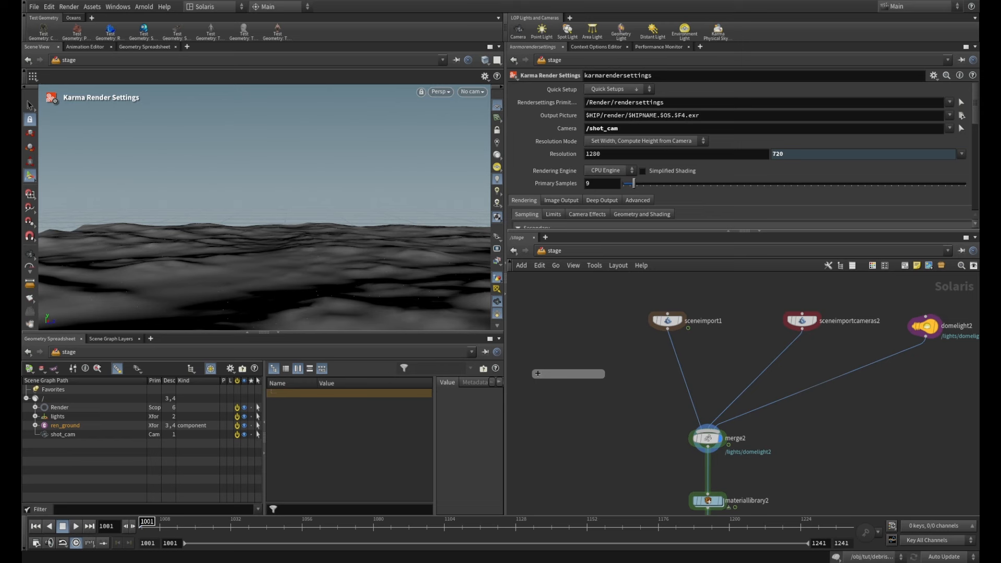
- Disable Import Materials on the sceneimport1 node
left_click(667, 322)
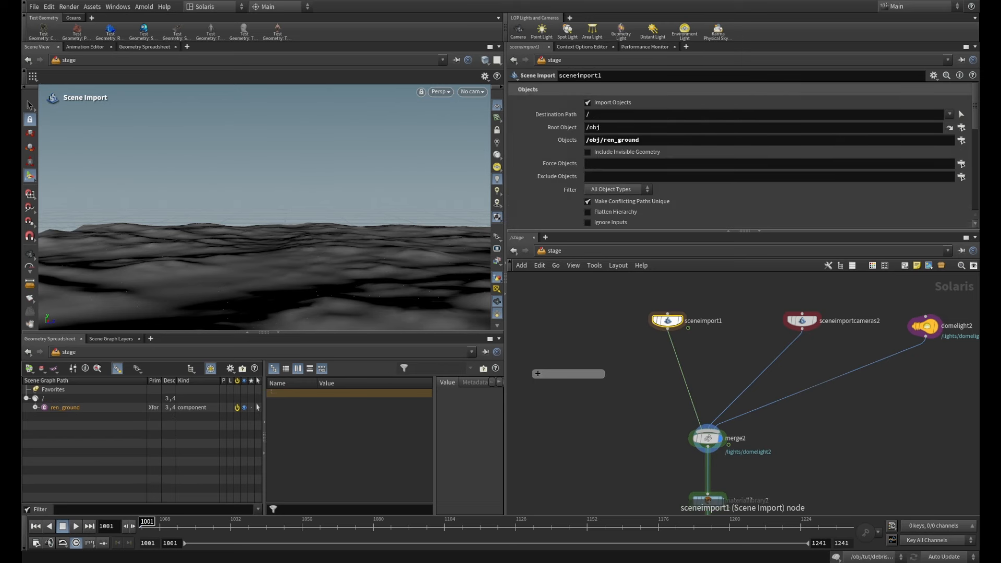
scroll(741, 157, "down", 3)
scroll(741, 156, "down", 3)
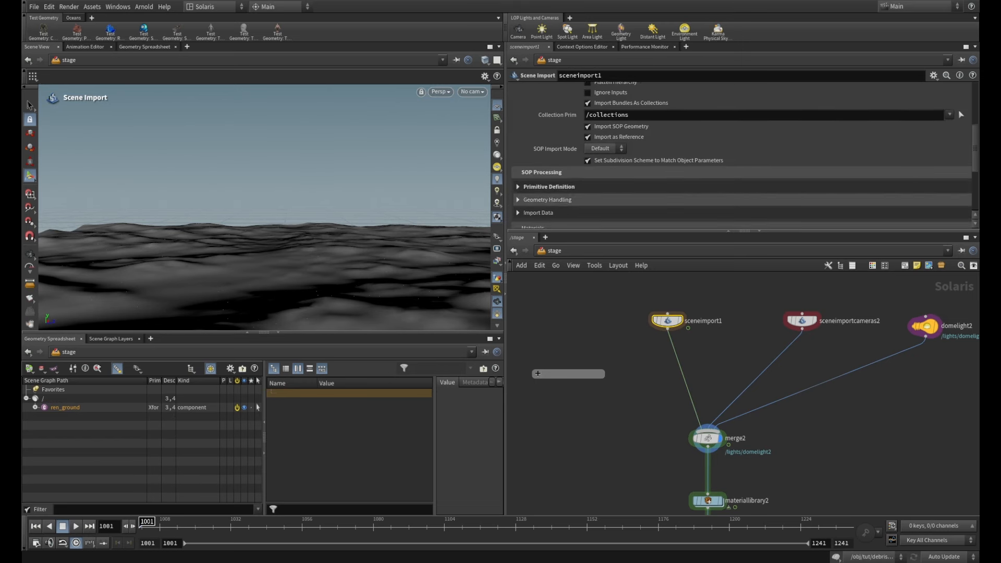
scroll(741, 157, "up", 4)
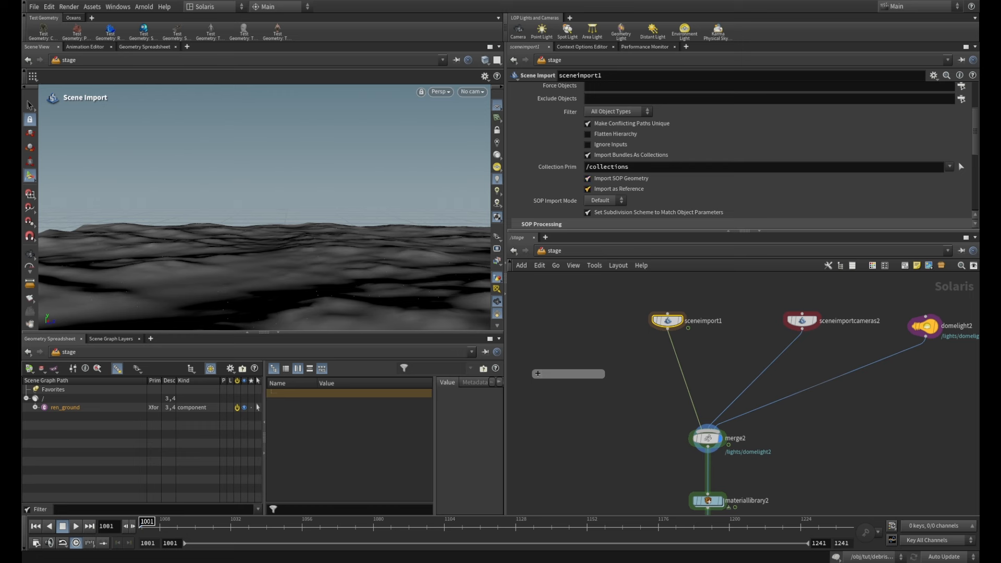
scroll(741, 156, "up", 2)
scroll(741, 157, "down", 6)
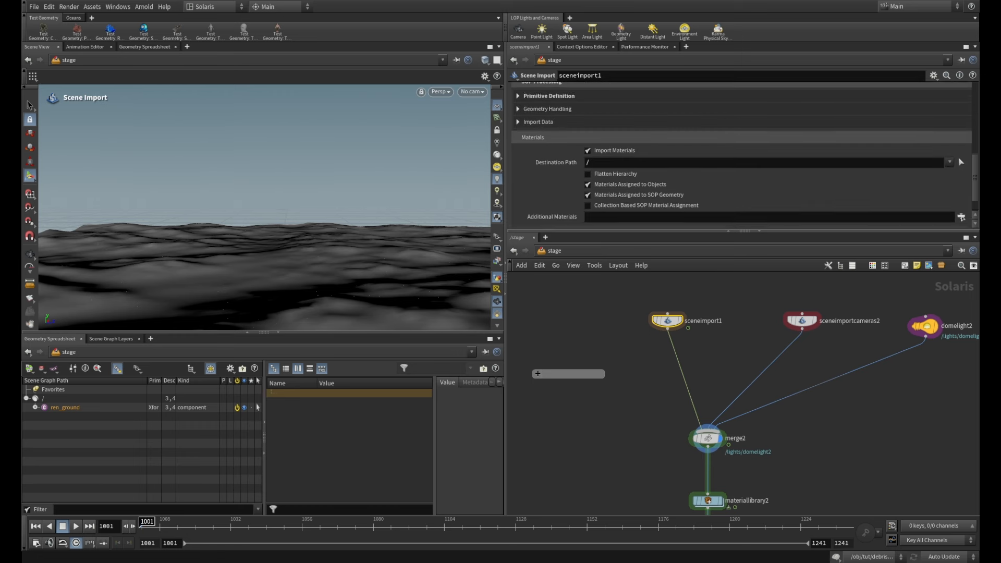
scroll(741, 156, "down", 1)
left_click(588, 138)
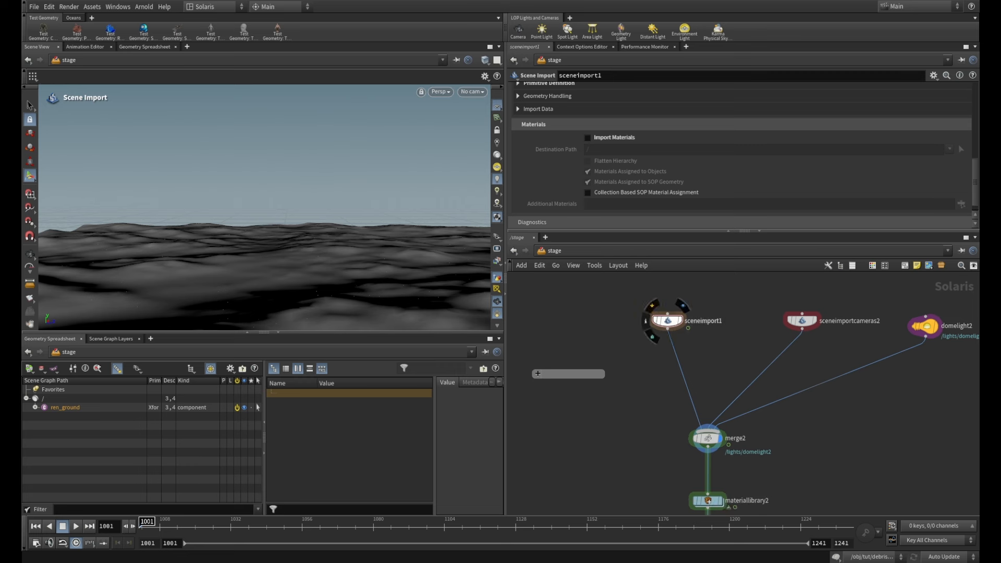
- Look through /shot_cam in the viewport and switch its renderer to Karma CPU
scroll(760, 443, "down", 3)
middle_click_drag(760, 442, 787, 307)
scroll(759, 371, "up", 3)
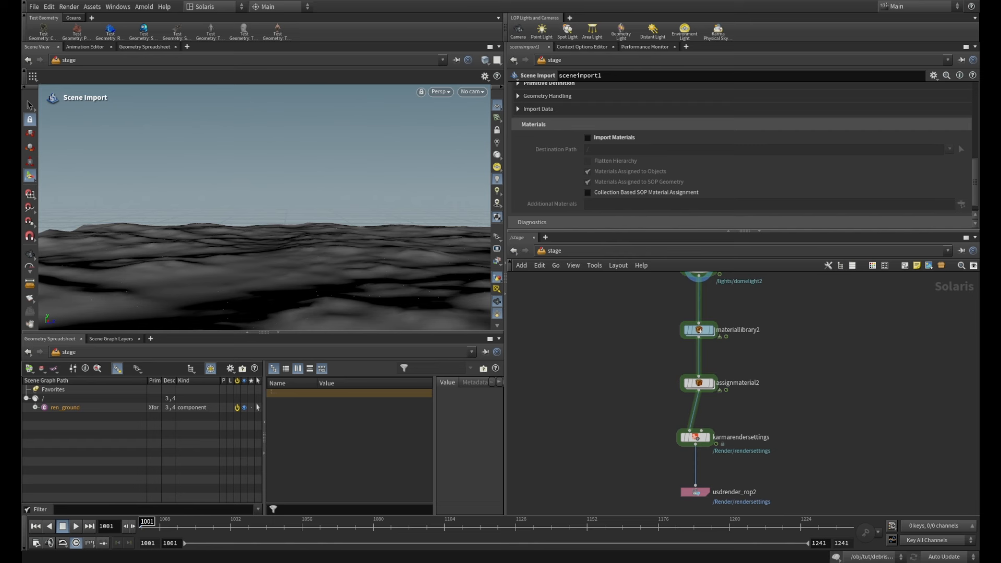
left_click(472, 92)
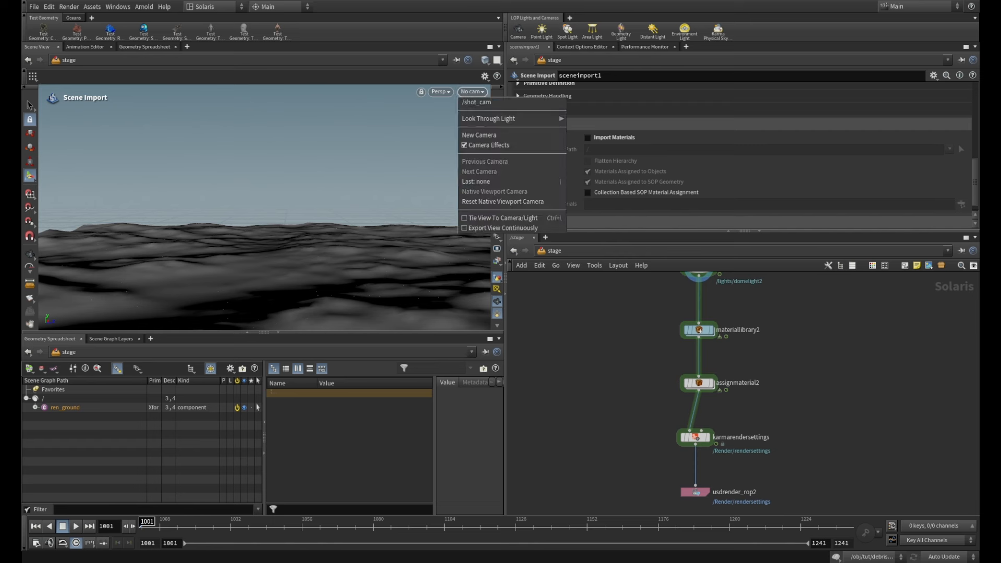
left_click(476, 102)
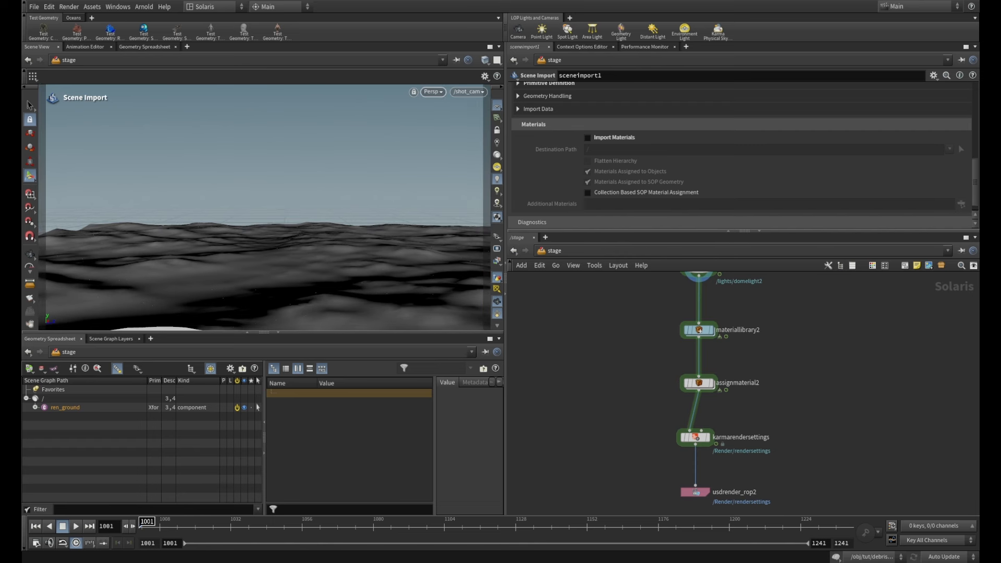
left_click(434, 91)
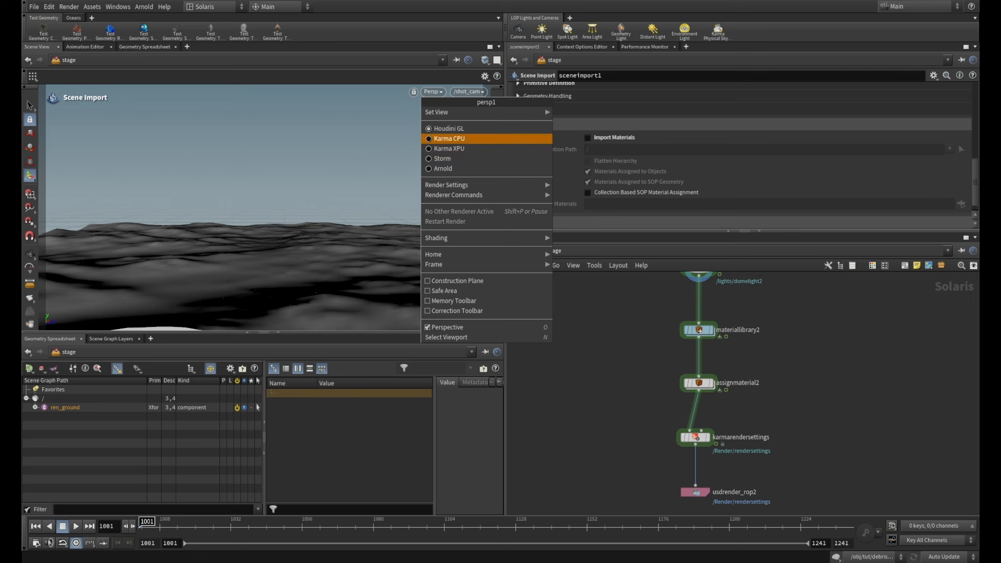
left_click(450, 138)
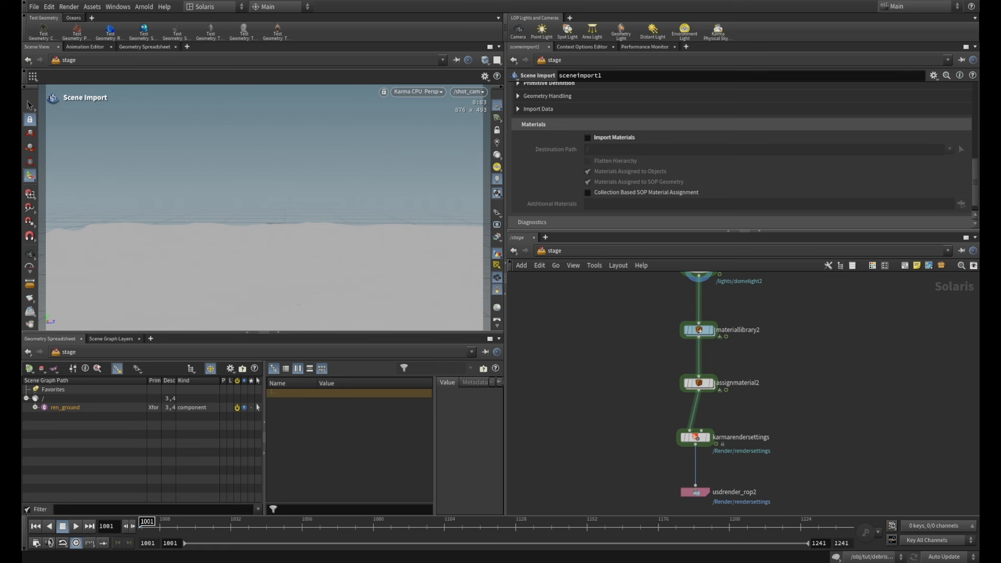
- Review the viewport's Karma CPU display options and close them
key("d")
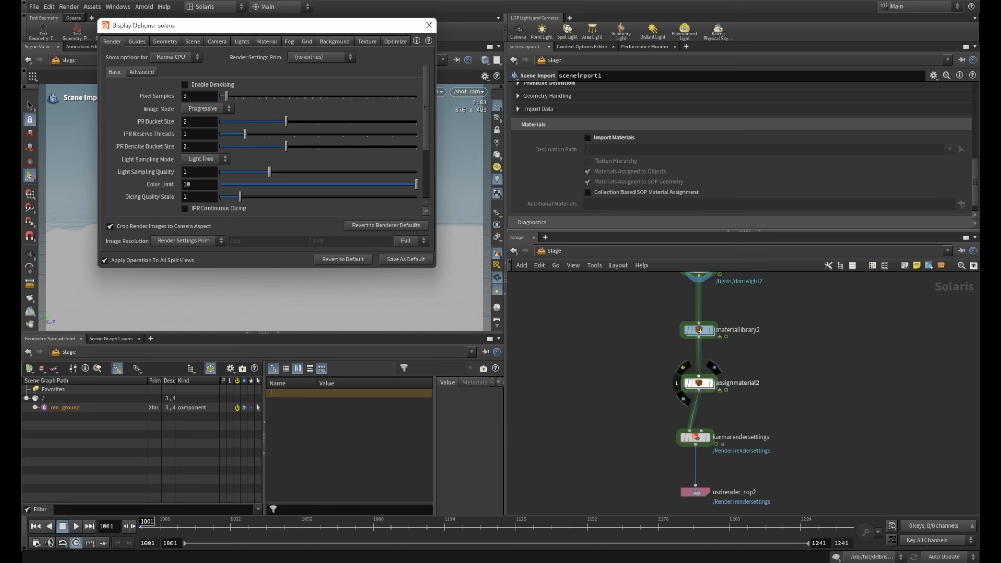
scroll(793, 368, "down", 2)
middle_click_drag(792, 368, 779, 435)
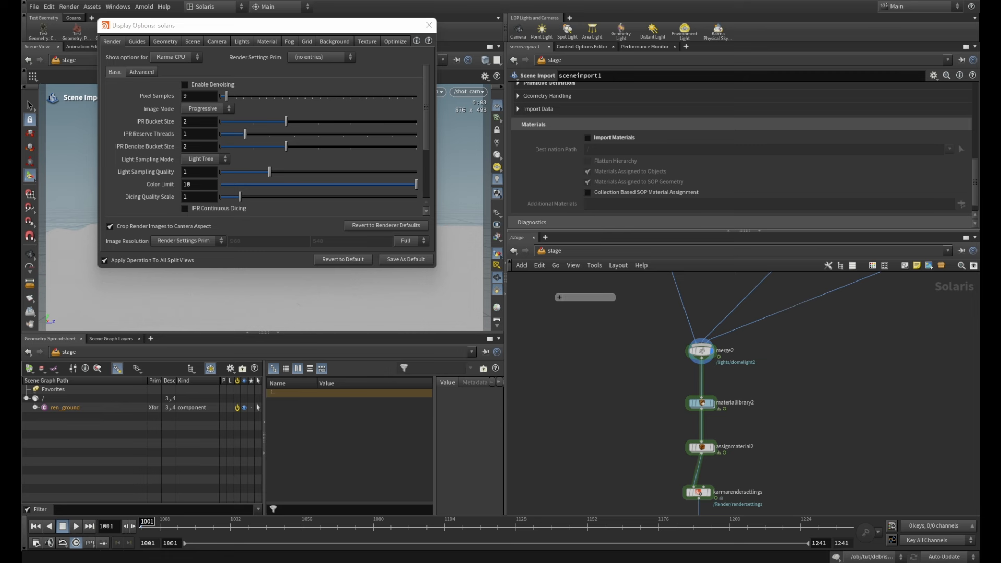
left_click(429, 25)
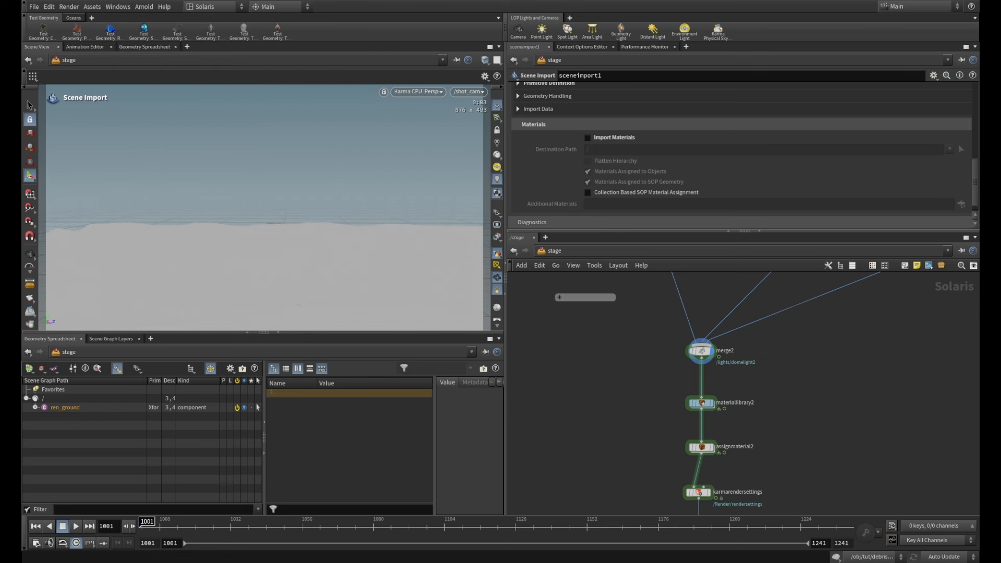
- Inspect the render settings of the usdrender_rop2 node below karmarendersettings
middle_click_drag(783, 417, 775, 303)
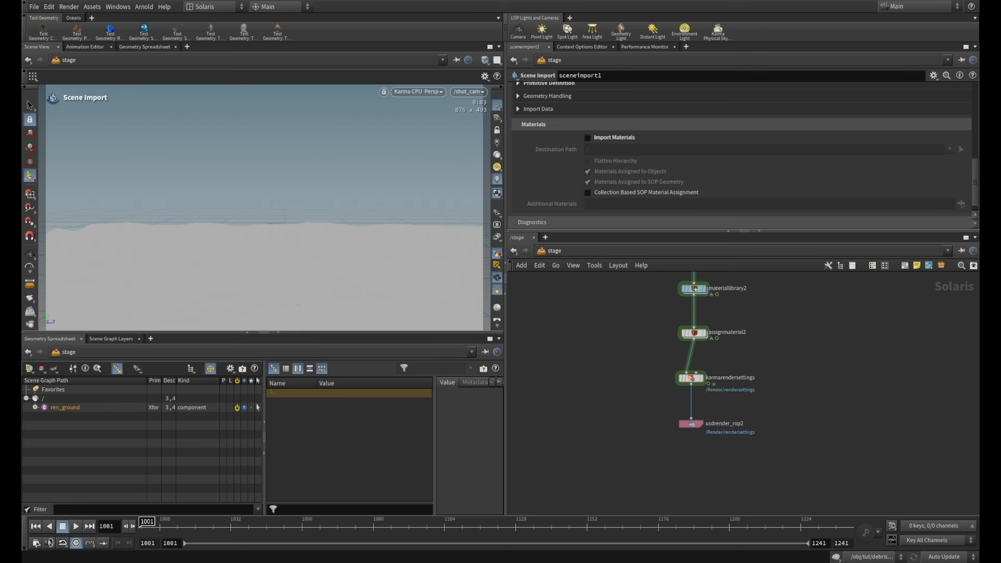
scroll(785, 398, "up", 2)
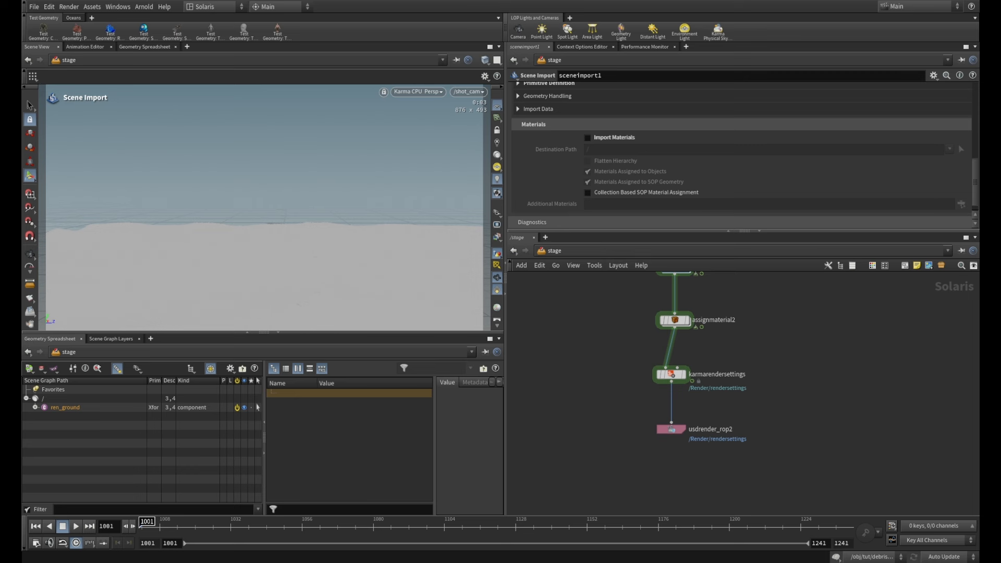
left_click(672, 429)
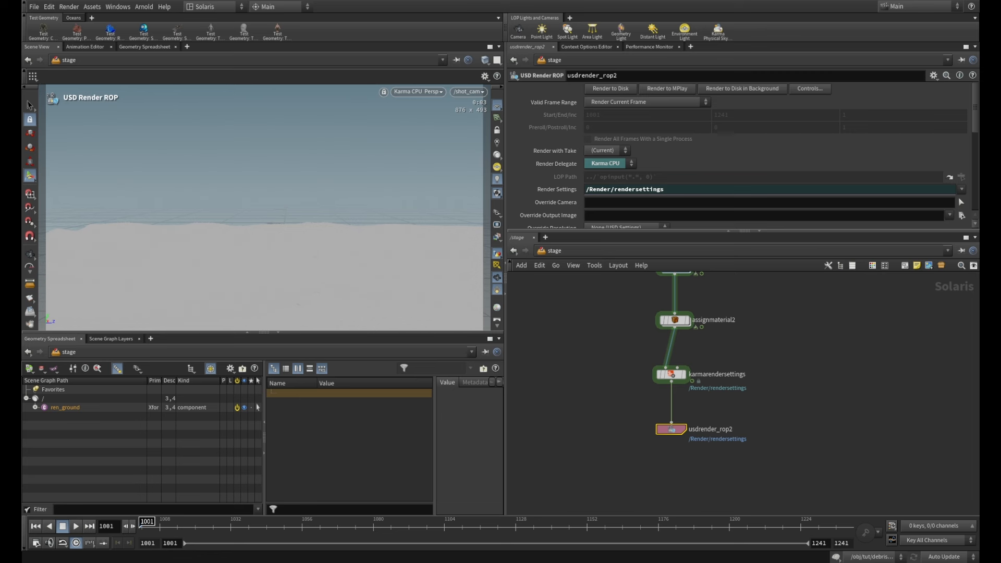
mouse_move(656, 562)
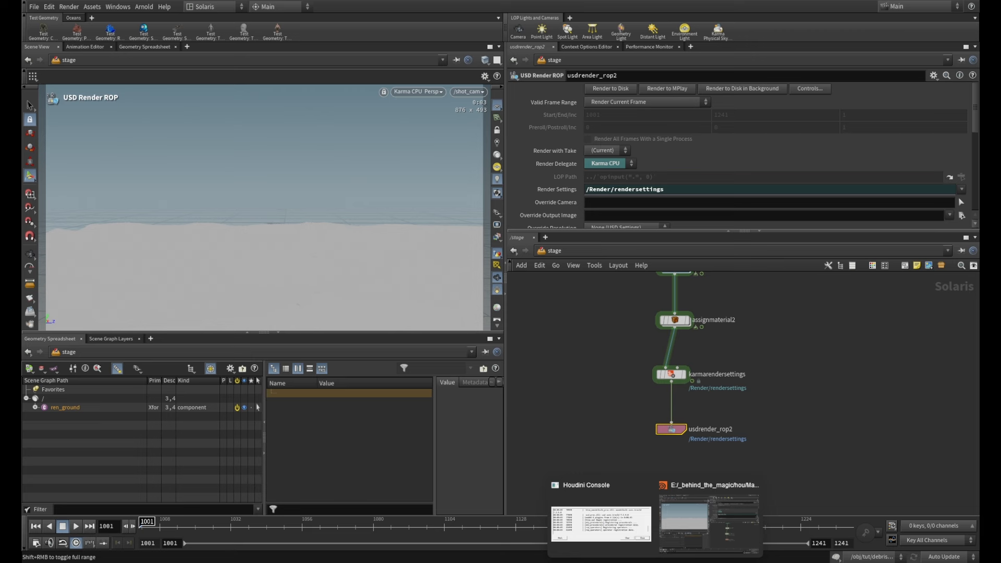
left_click(708, 524)
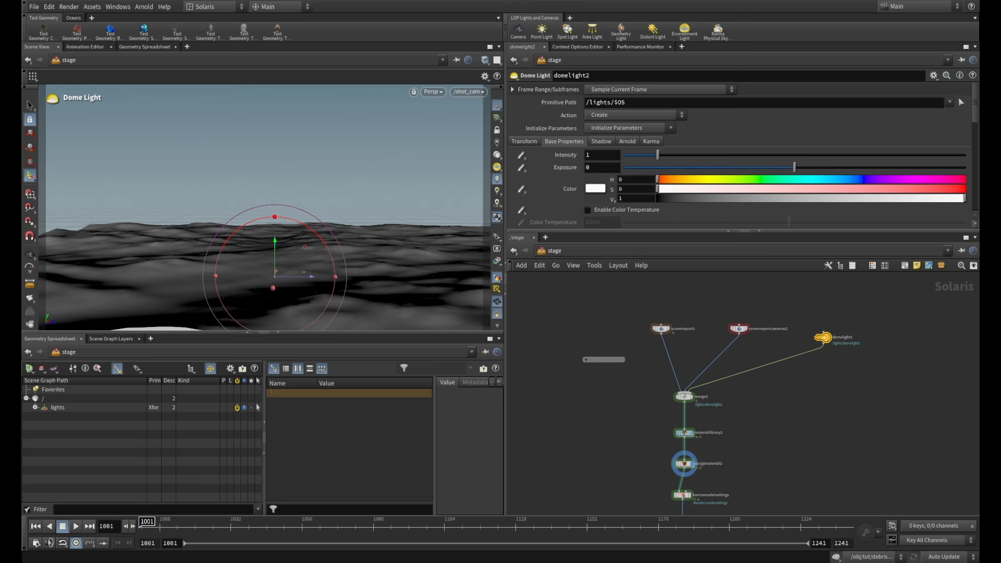
- Load HDRIHaven_skylit_garage_2k.rat from $HFS/houdini/pic/hdri as the texture of domelight2
scroll(892, 368, "up", 1)
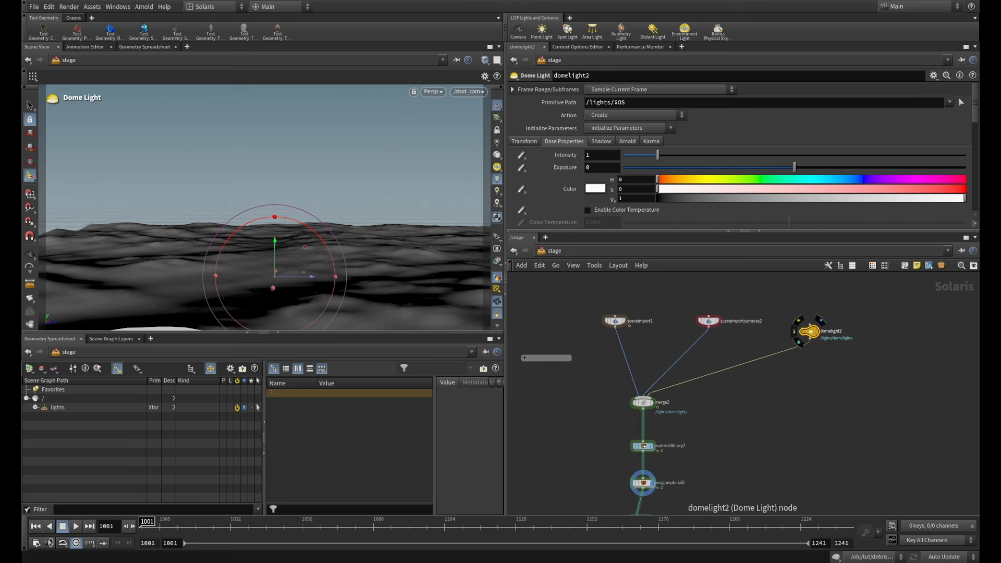
scroll(738, 157, "down", 3)
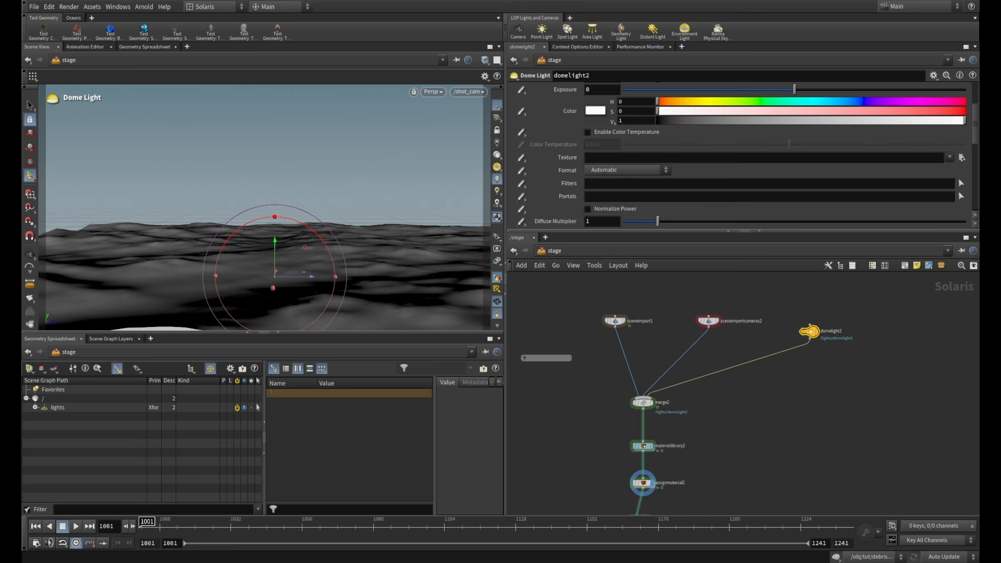
left_click(962, 157)
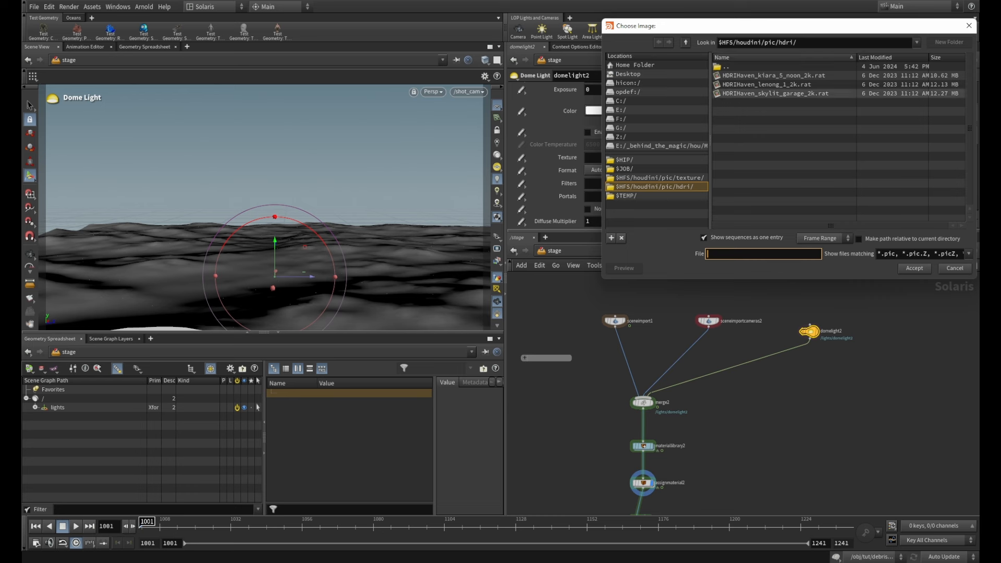
left_click(772, 93)
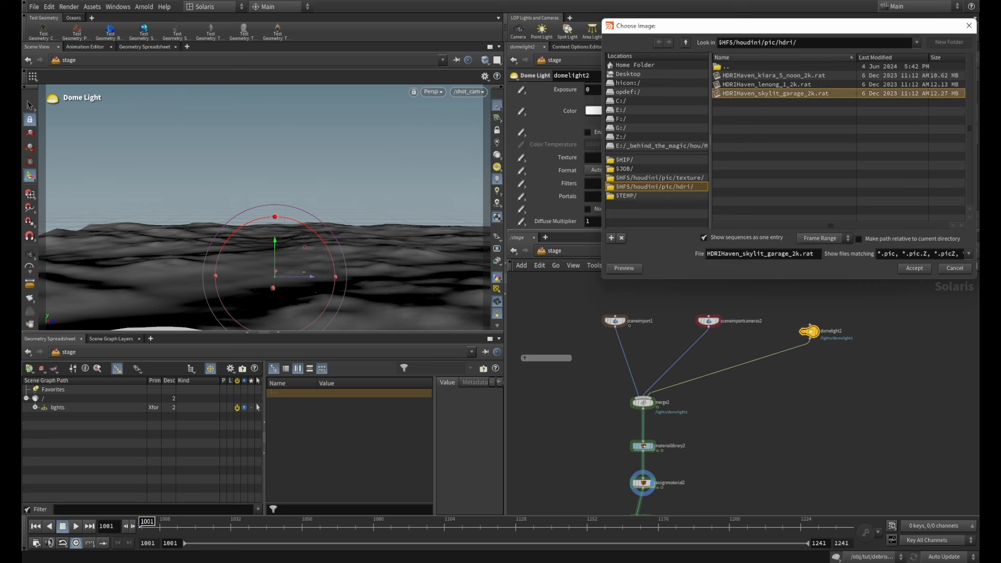
left_click(915, 268)
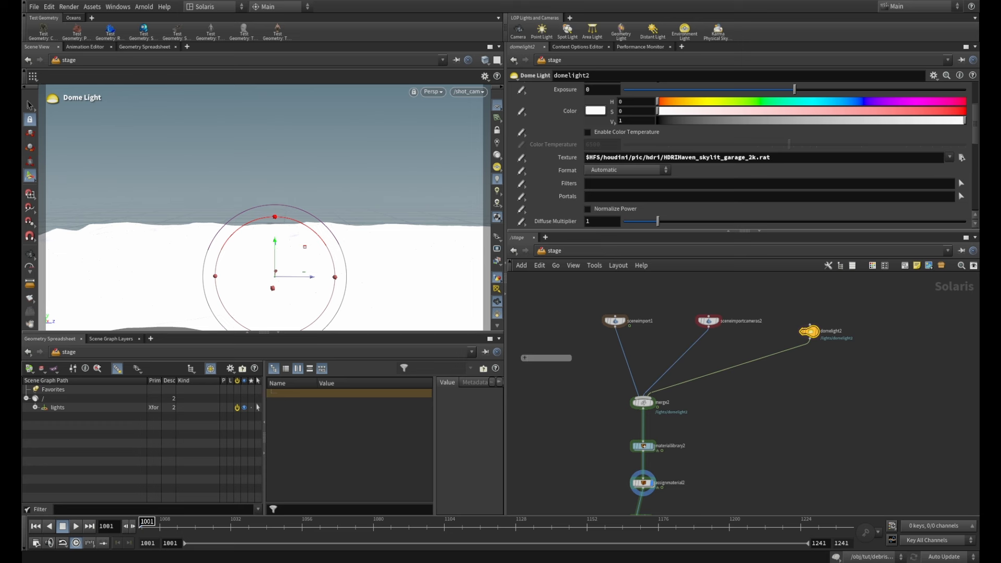
- Turn off the display of environment lights as viewport backgrounds and set the background color scheme to Dark
key("d")
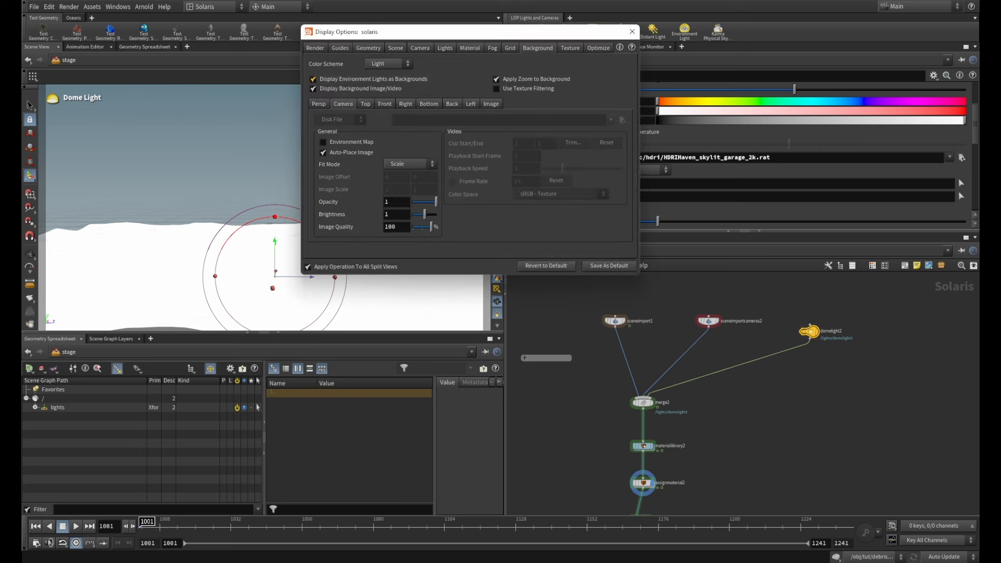
left_click(632, 31)
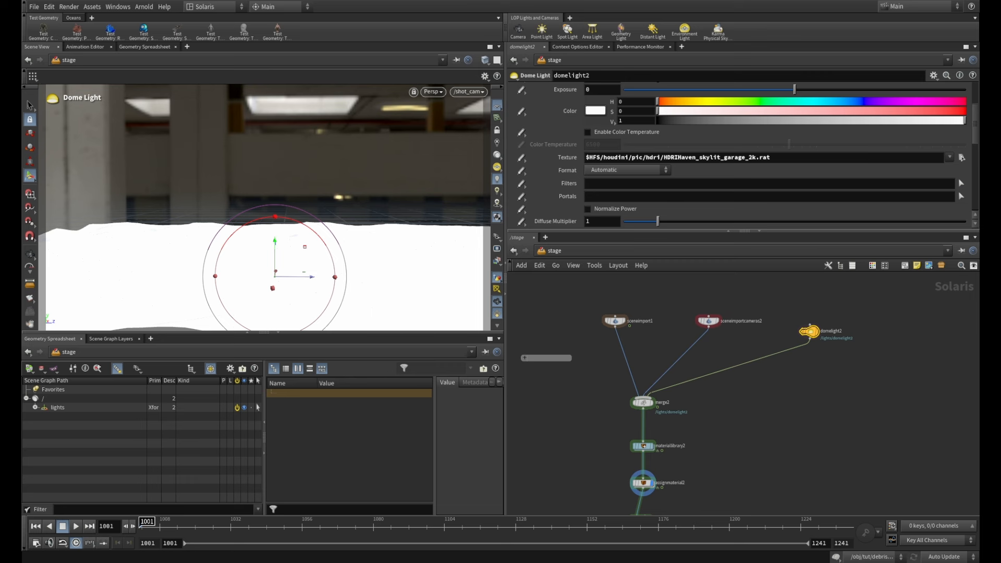
key("d")
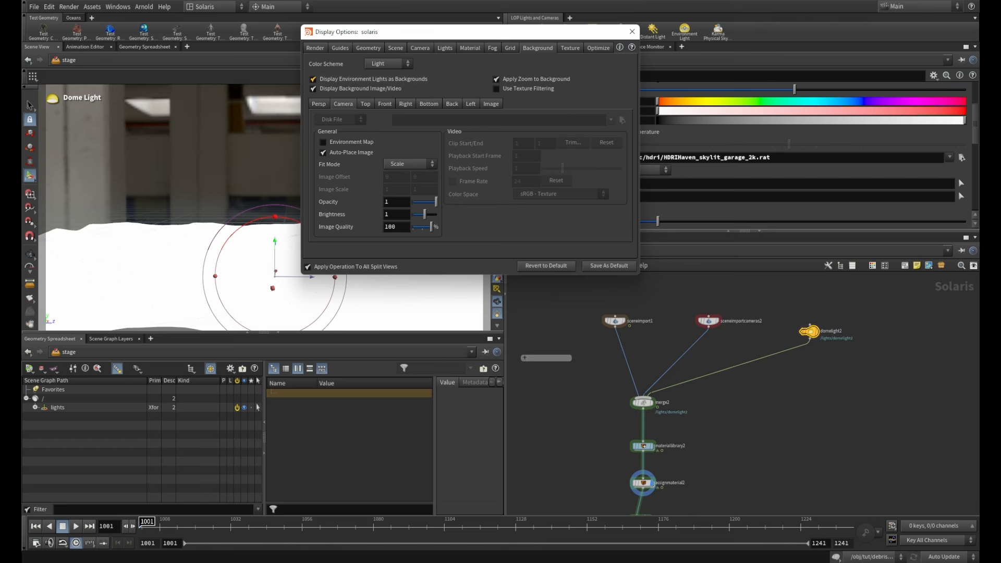
left_click(313, 79)
left_click(389, 64)
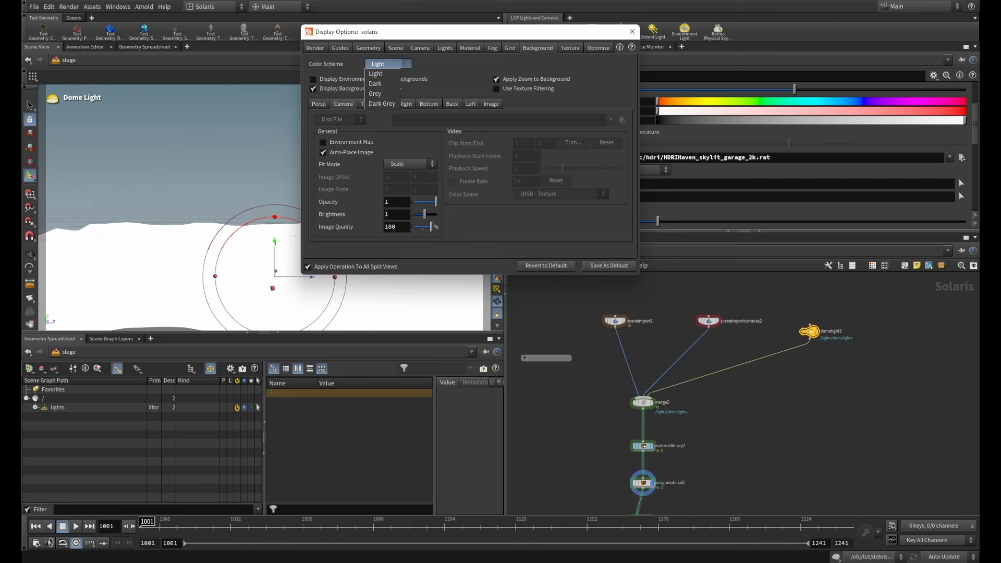
left_click(375, 84)
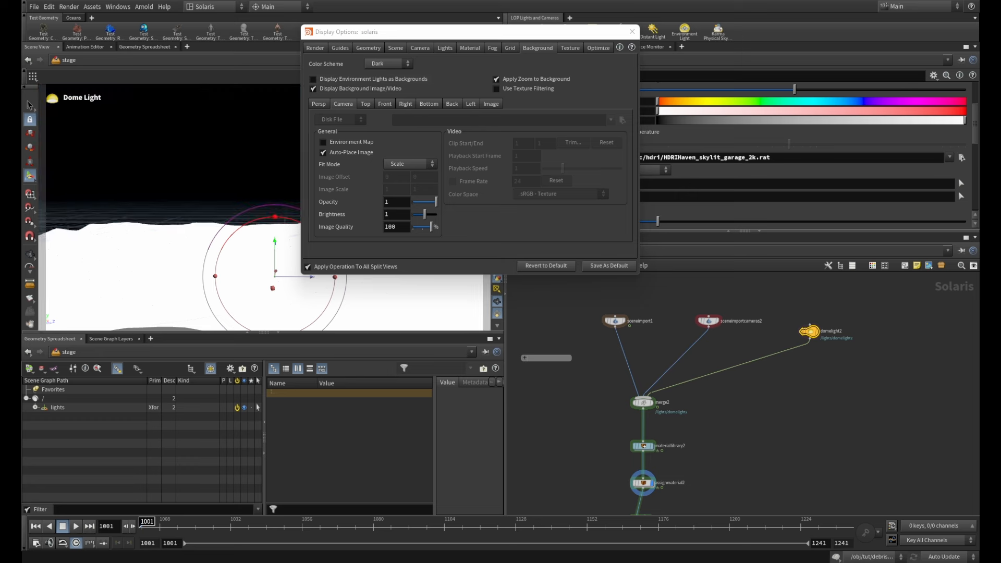
left_click(632, 31)
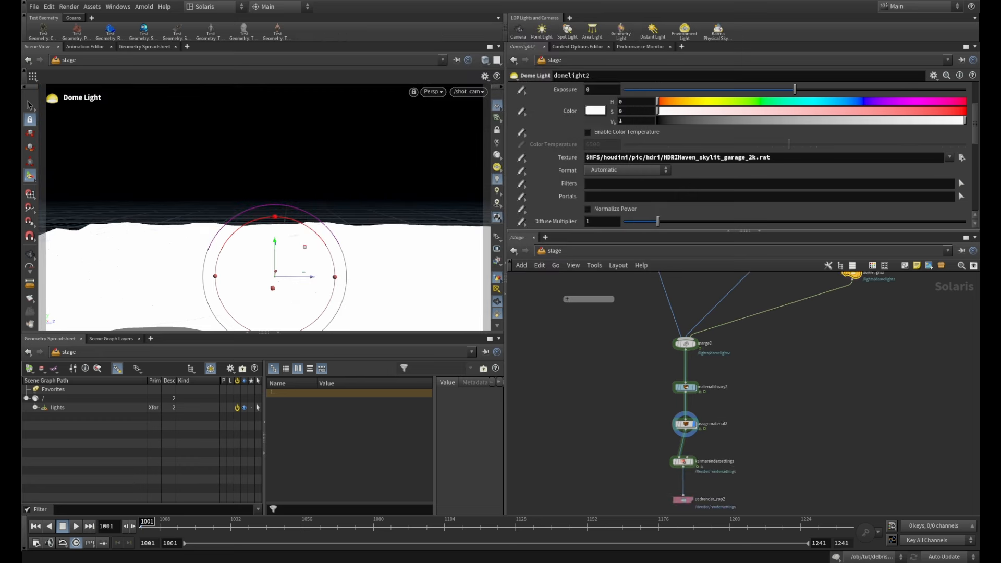
- Create a USD MaterialX Builder inside the materiallibrary2 node
double_click(651, 385)
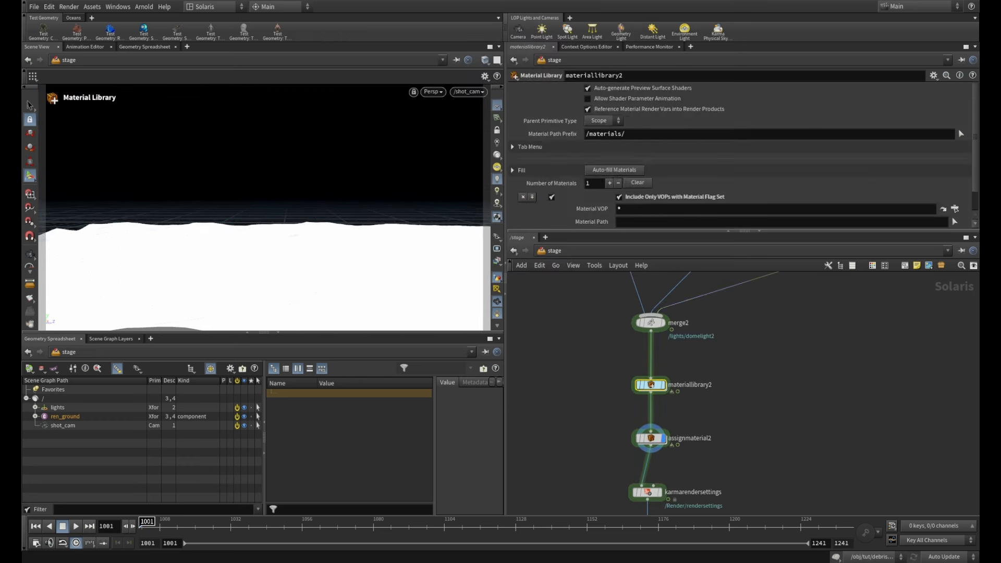
key("Tab")
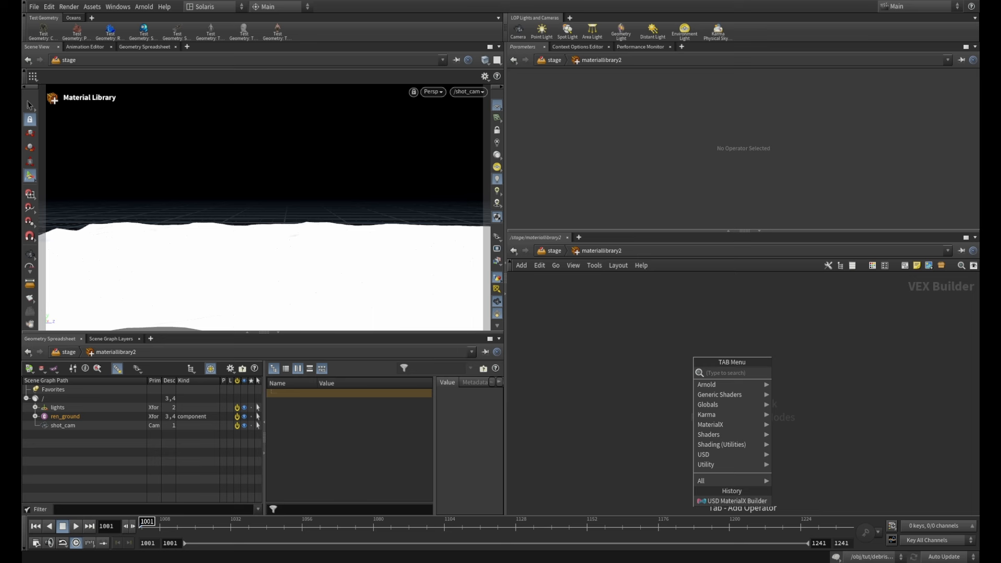
mouse_move(710, 424)
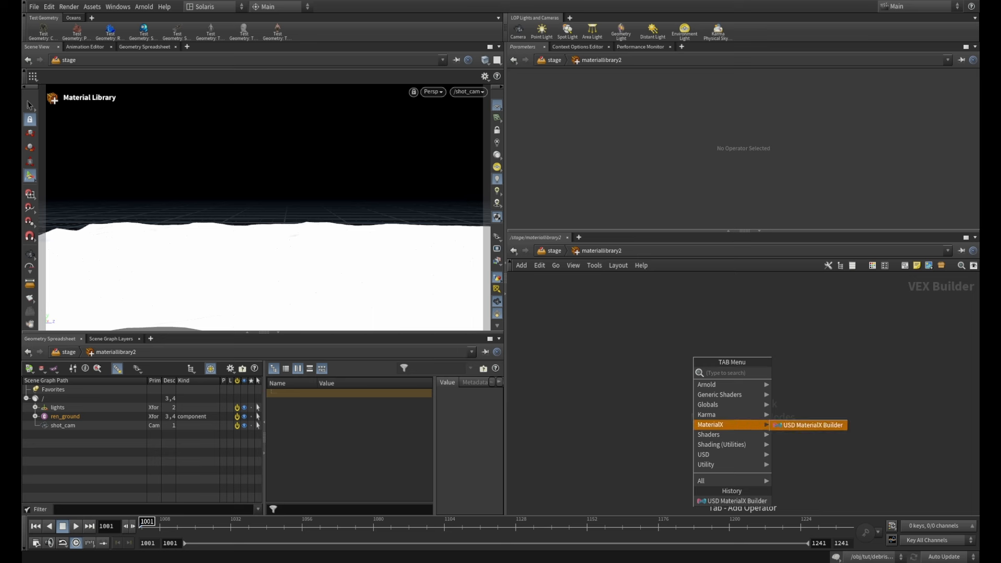
left_click(811, 425)
left_click(682, 373)
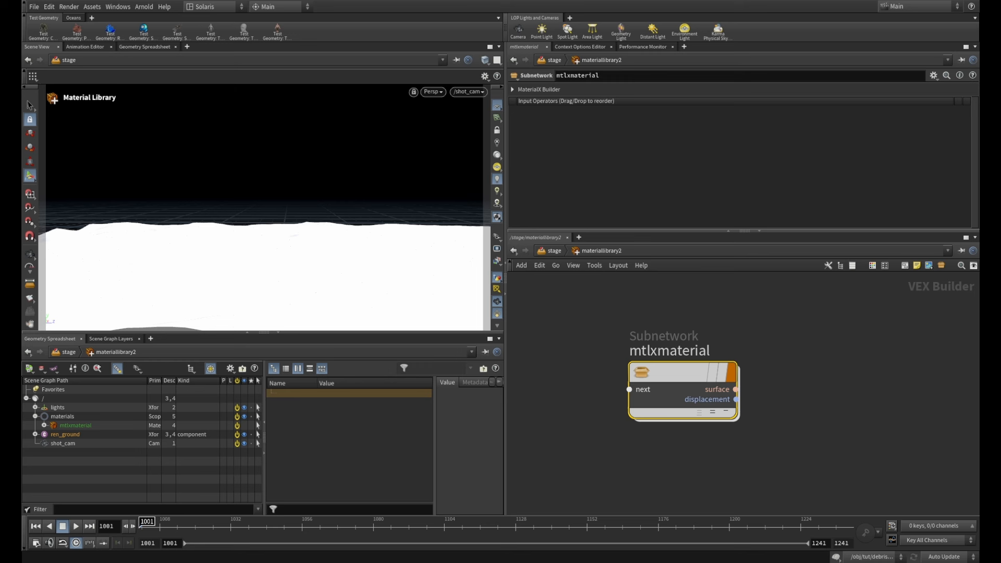
- Rename the new MaterialX subnetwork to lava_mat
left_click(671, 352)
key("ctrl+a")
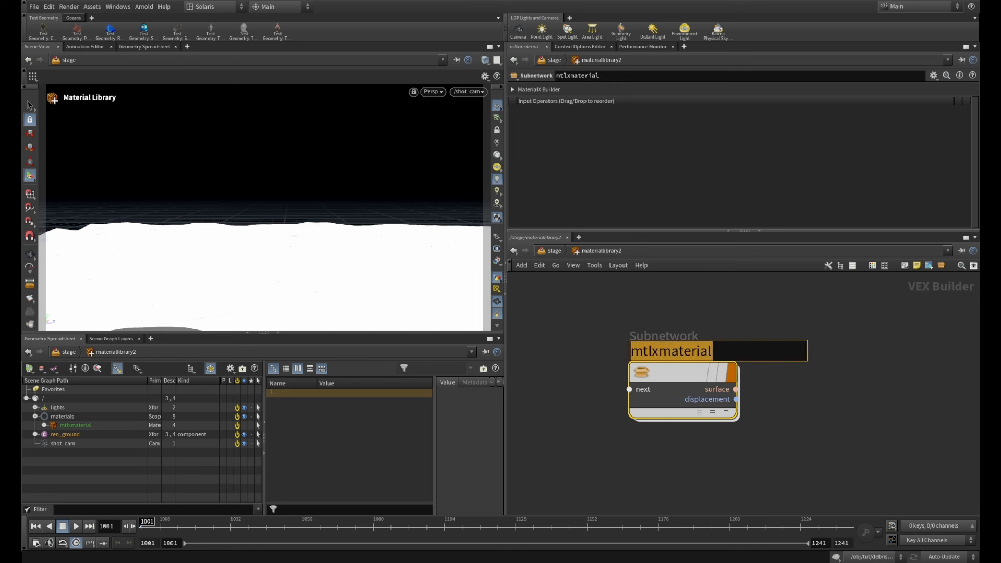
type("lava_")
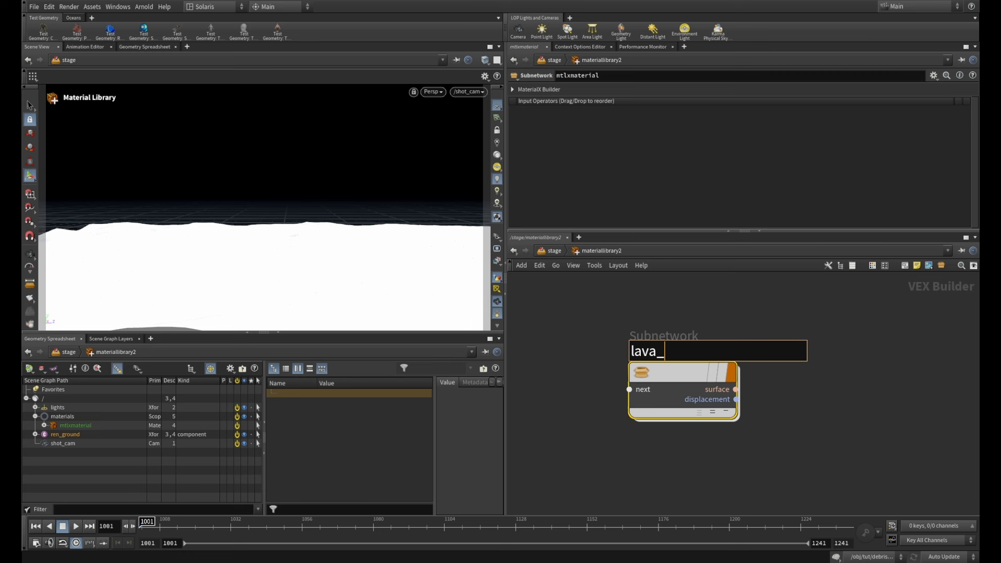
type("mat")
key("Return")
- Open the lava_mat network and set the viewport renderer to Karma CPU
key("i")
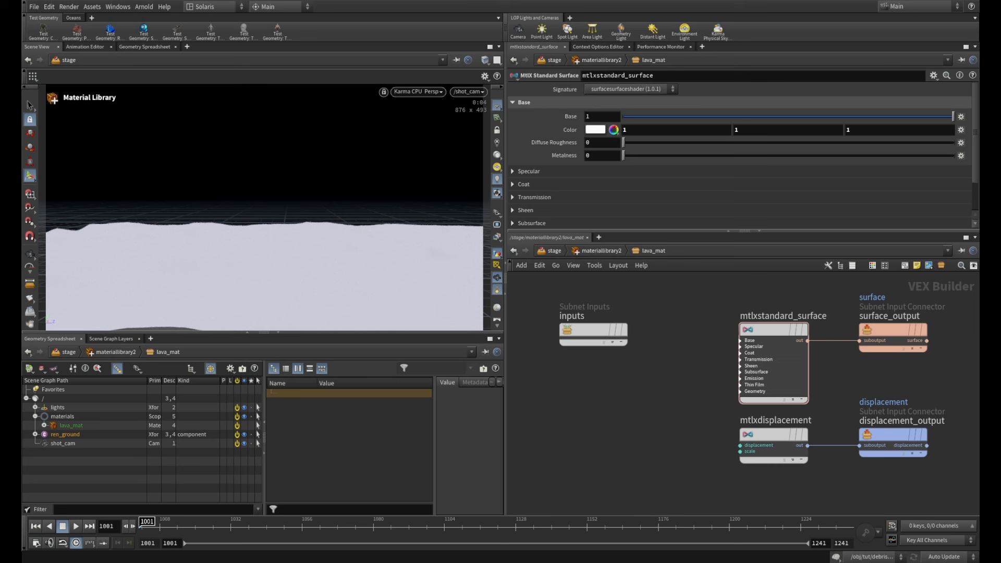
left_click(419, 92)
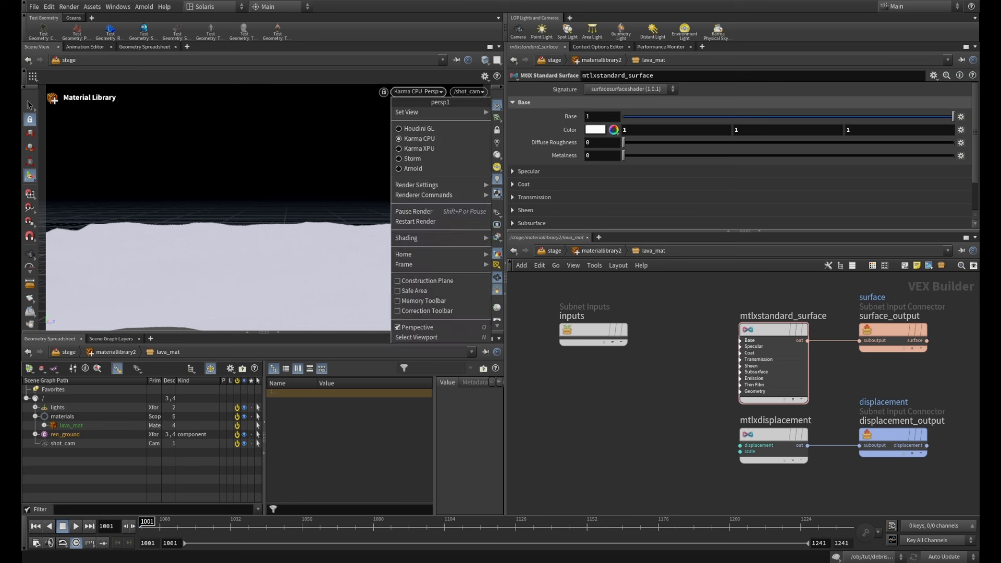
left_click(442, 140)
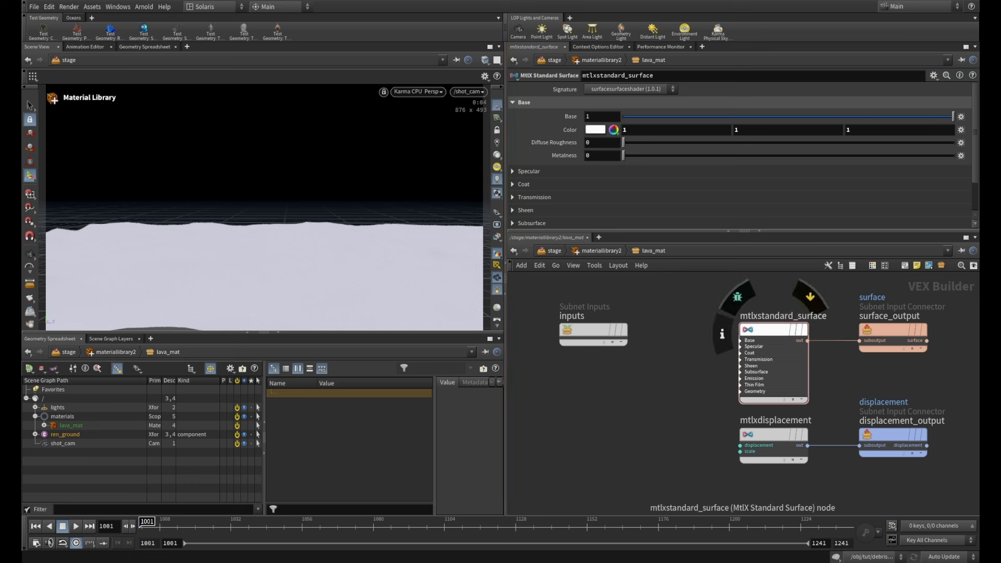
- Set the base color of mtlxstandard_surface to pure red (1, 0, 0)
left_click_drag(773, 330, 768, 310)
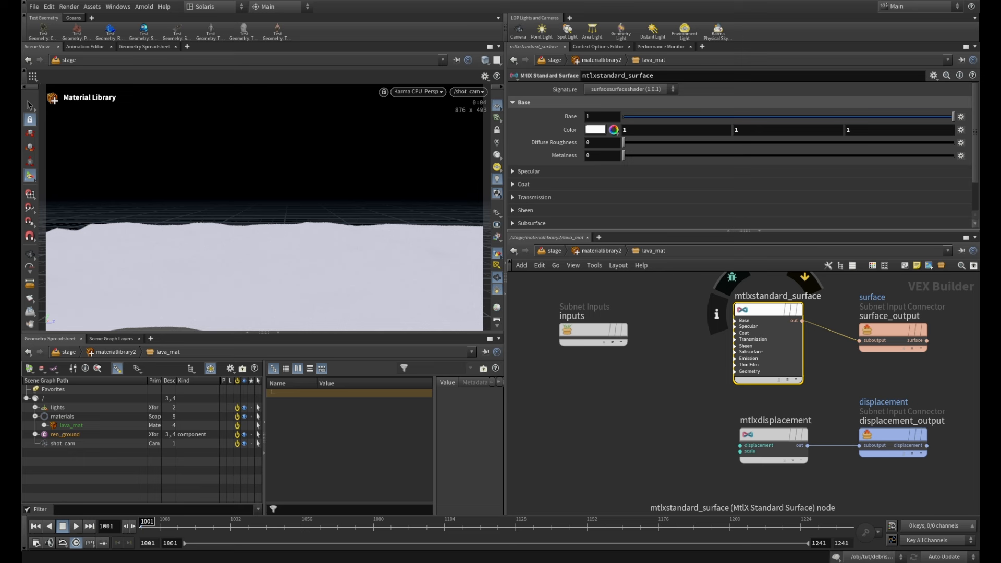
left_click(595, 130)
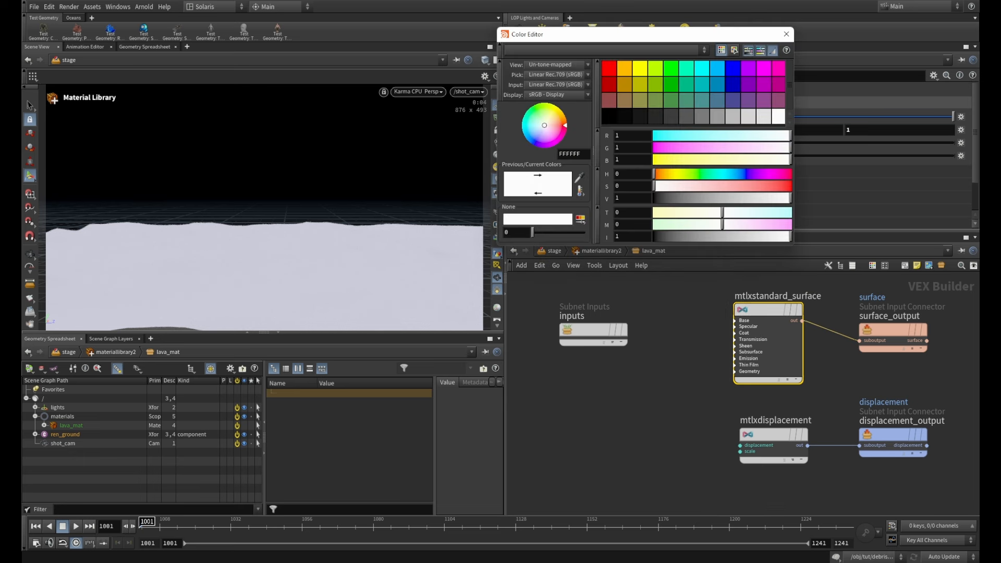
left_click(610, 68)
left_click(673, 323)
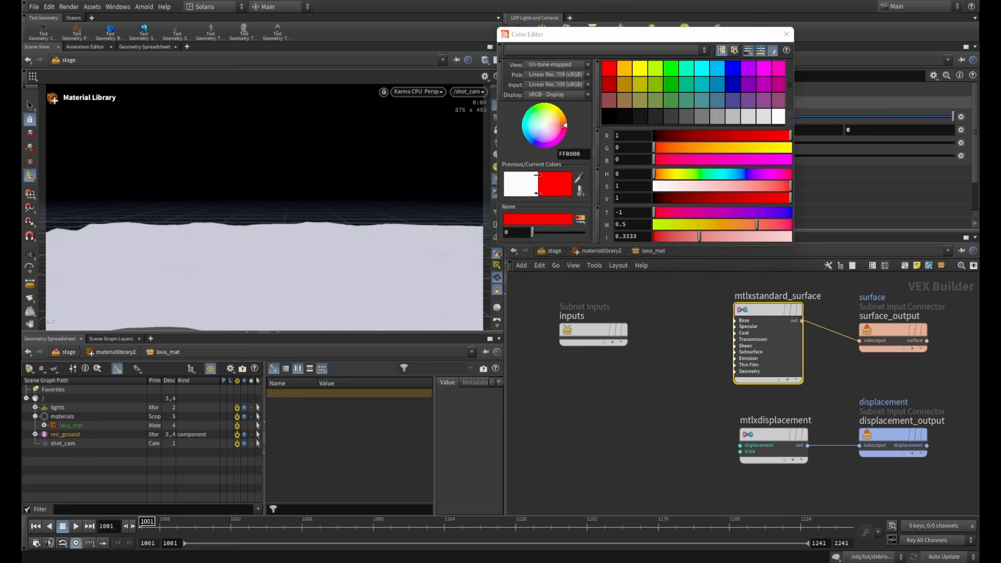
left_click(786, 34)
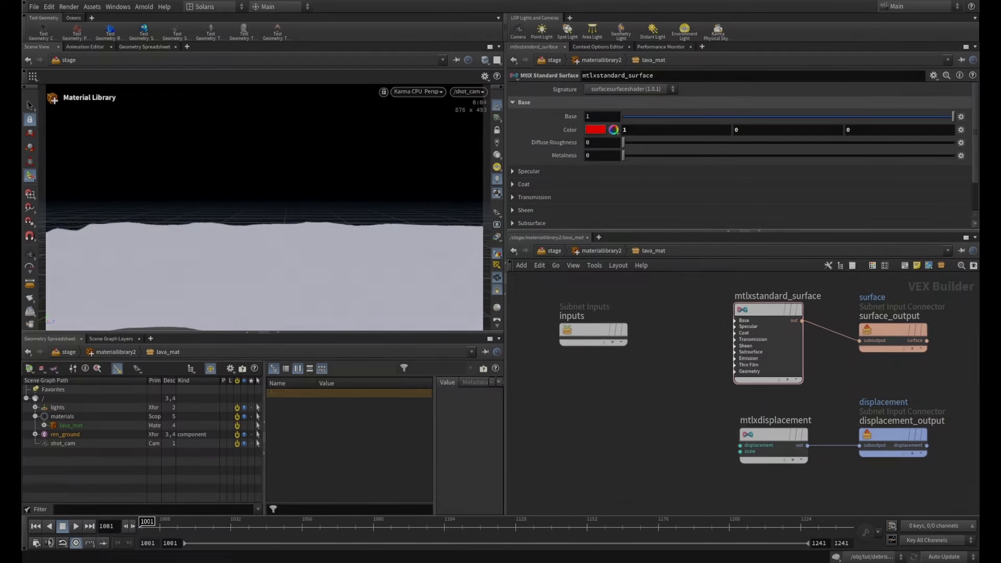
- Return to the stage and assign the lava_mat material to /ren_ground in the assignmaterial2 node
key("u")
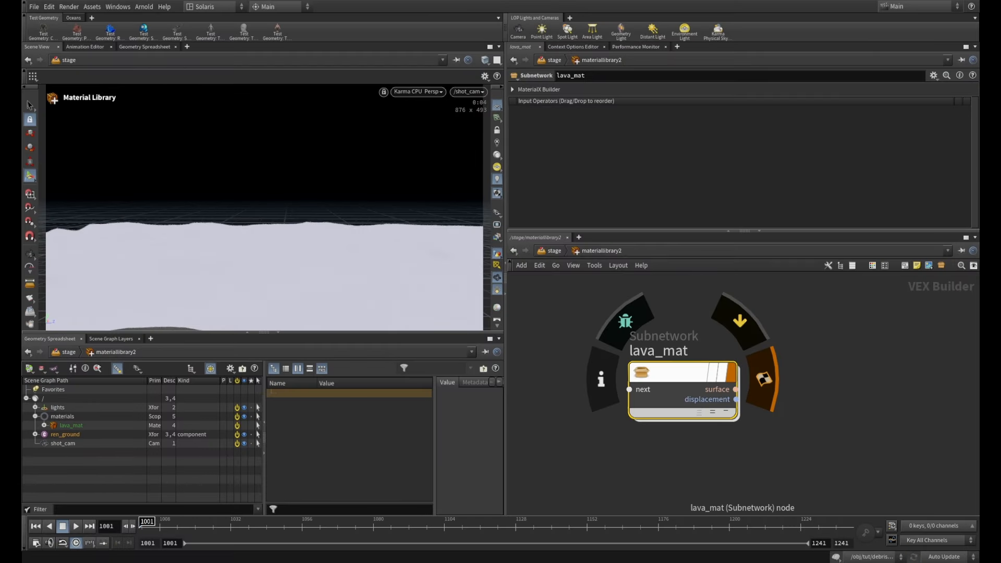
key("u")
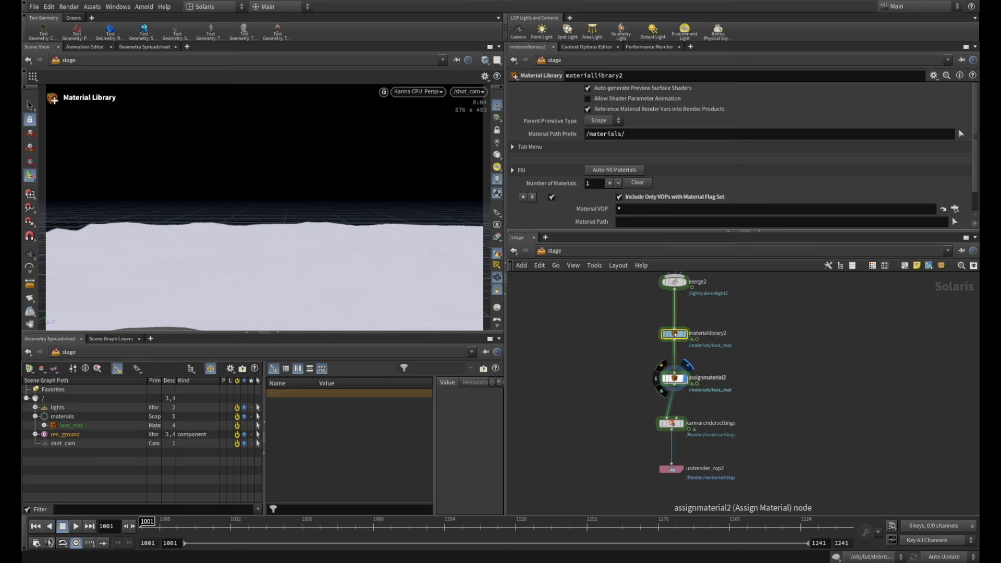
left_click(674, 378)
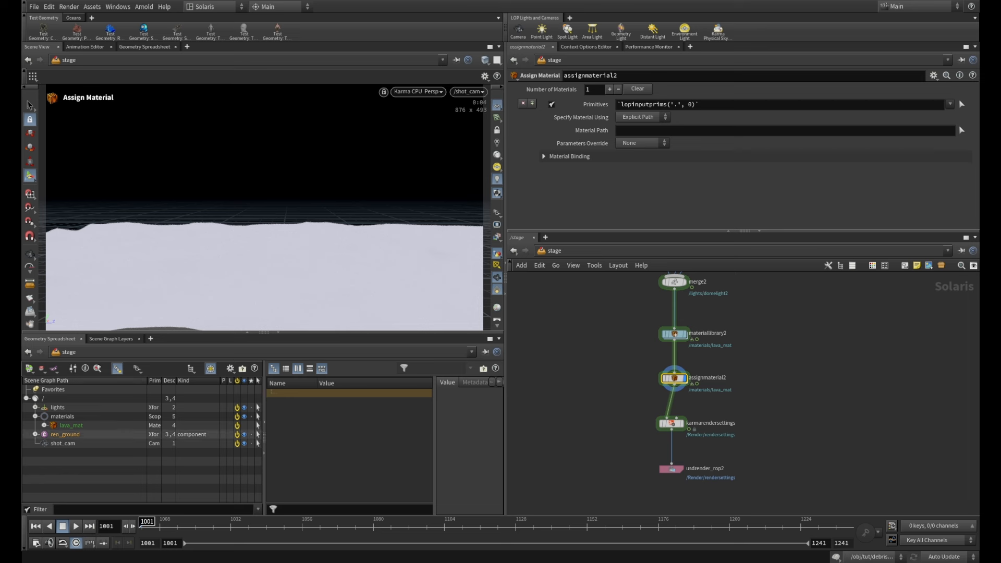
left_click(65, 434)
left_click_drag(66, 435, 678, 104)
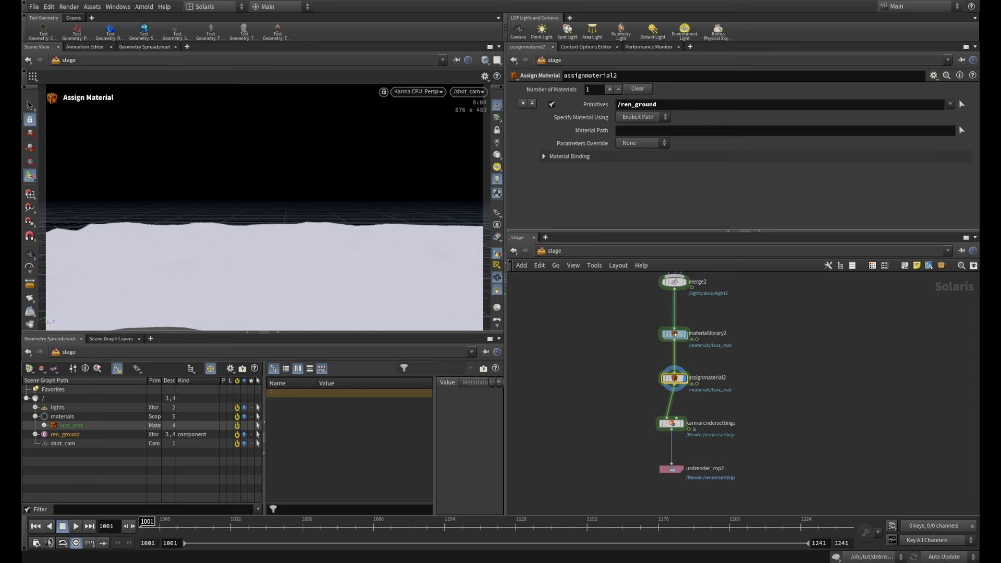
left_click_drag(71, 426, 678, 130)
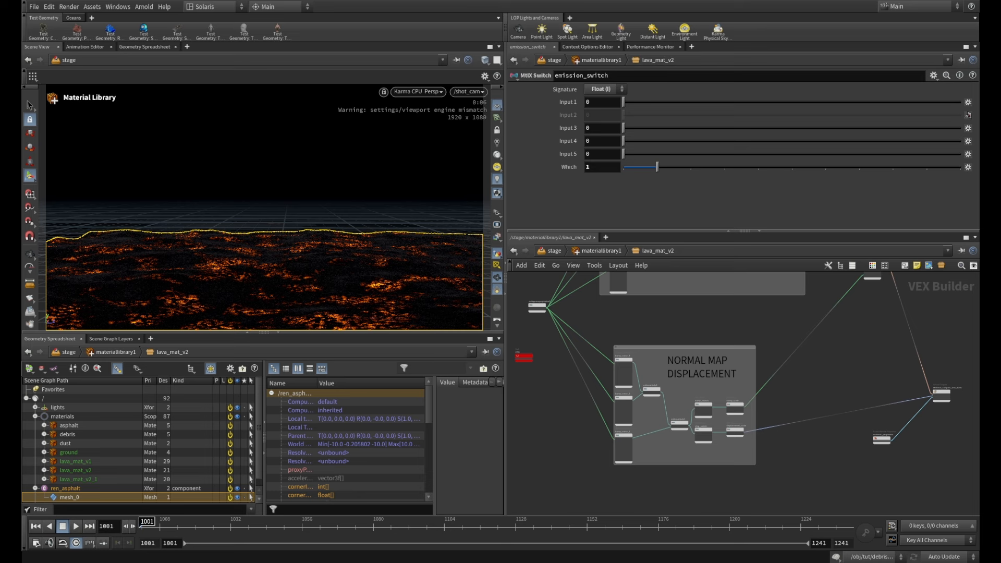
- Set the Which value of bump_switch and disp_switch in lava_mat_v2 to 0
scroll(657, 342, "up", 2)
middle_click_drag(714, 391, 718, 347)
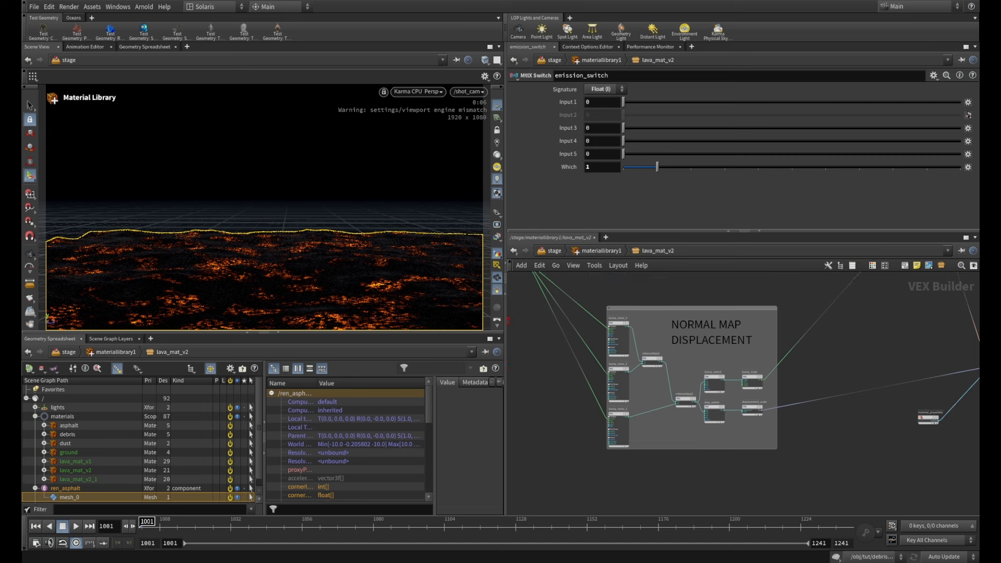
scroll(769, 390, "up", 6)
scroll(730, 396, "up", 1)
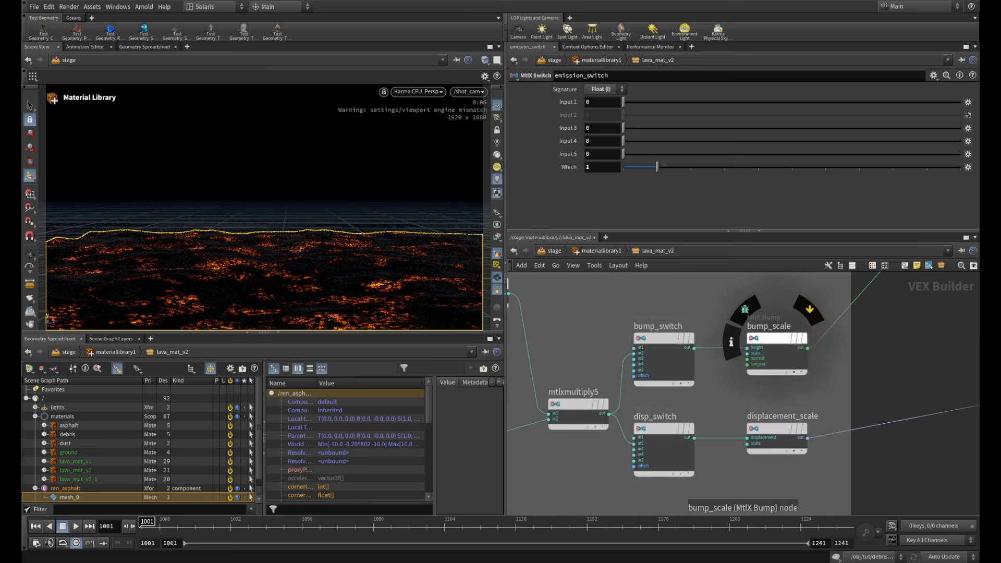
left_click(777, 354)
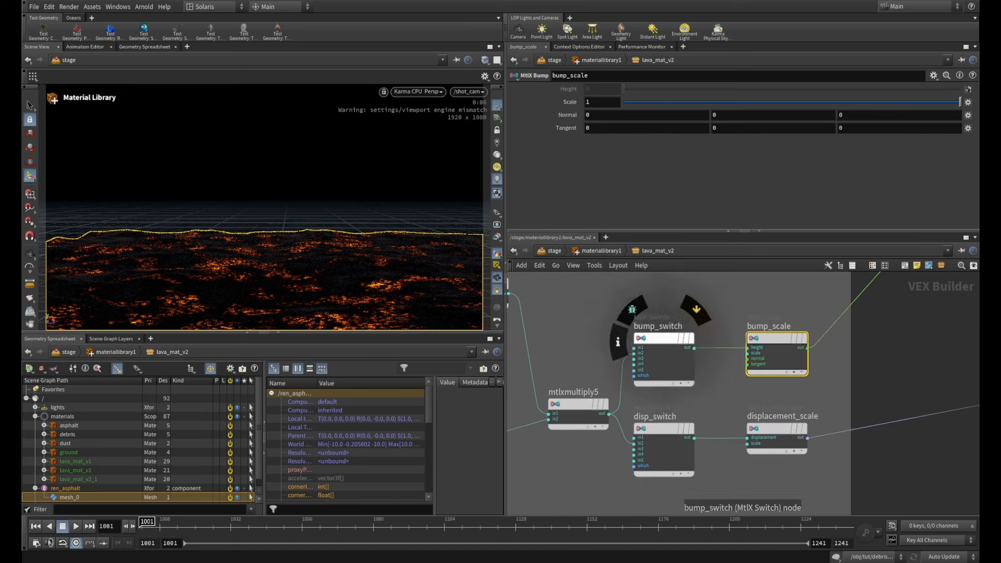
left_click(661, 345)
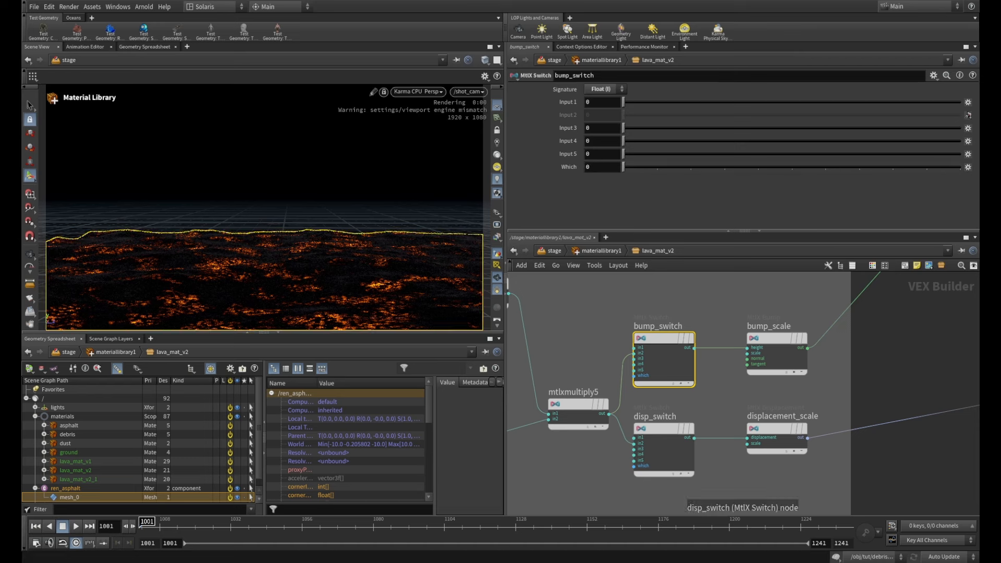
left_click(666, 450)
- Set the Which value of emission_switch to 0 to turn off the lava emission
middle_click_drag(698, 298, 679, 414)
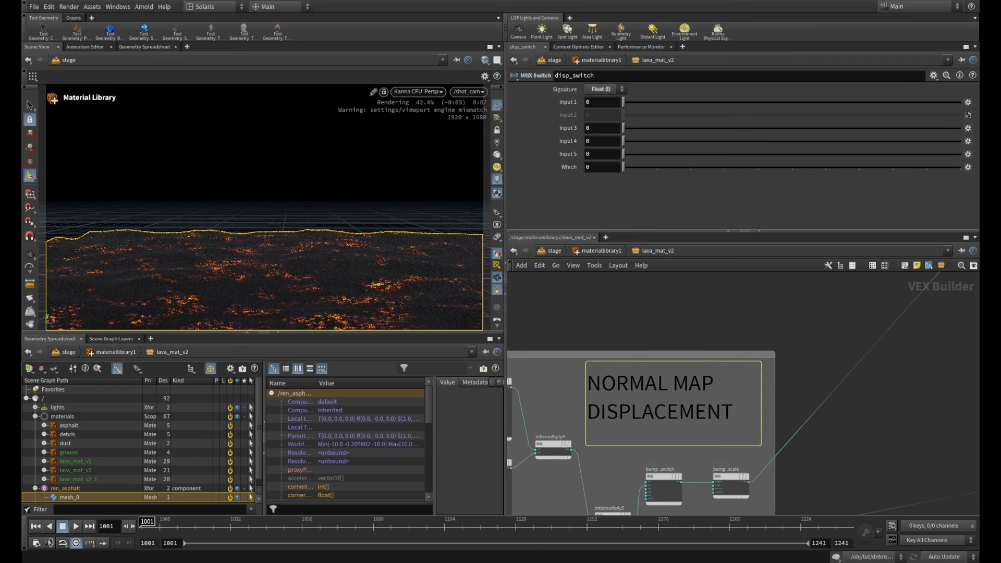
scroll(694, 308, "down", 3)
middle_click_drag(693, 307, 661, 512)
scroll(753, 366, "up", 3)
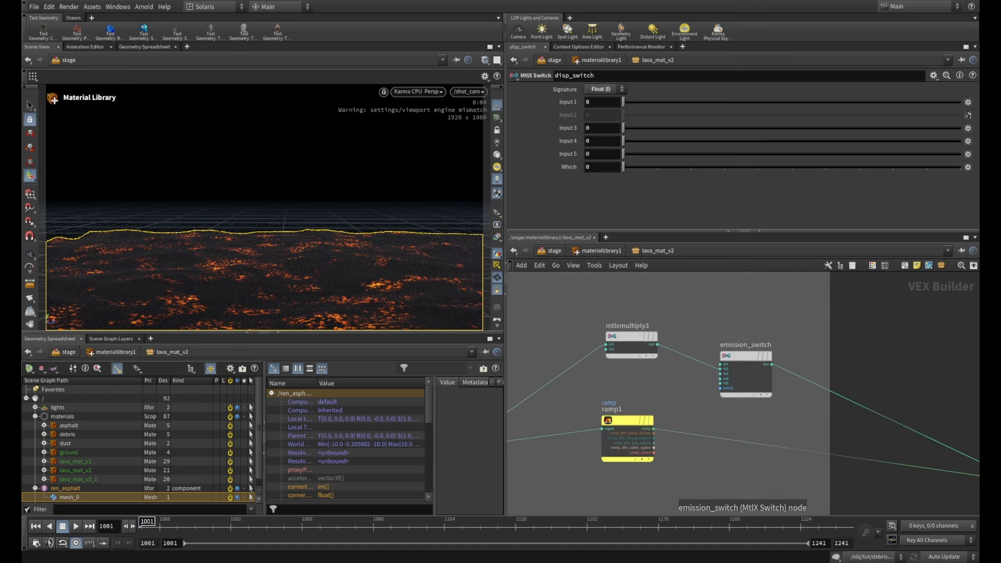
left_click(747, 371)
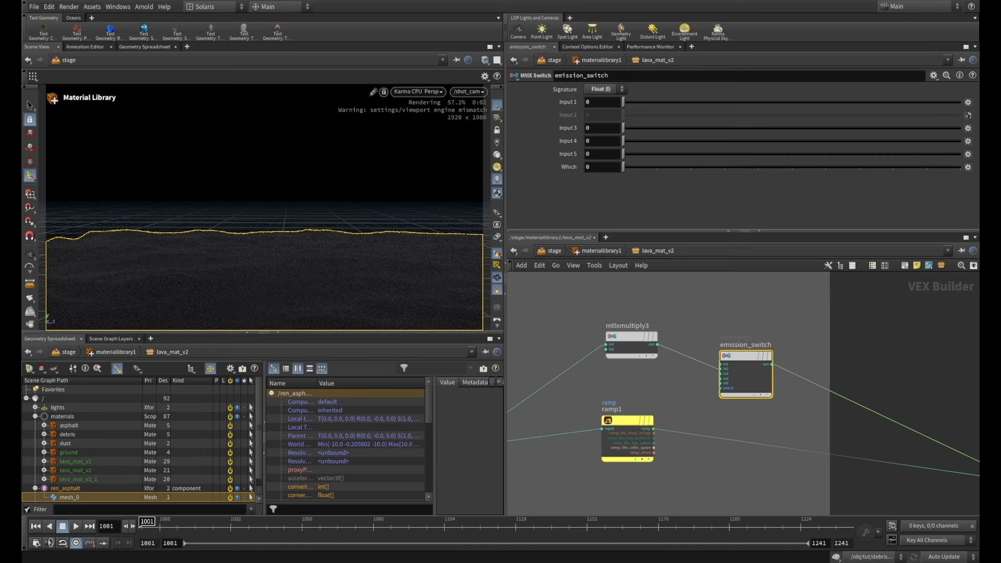
- Select mtlxstandard_surface and examine its base and specular settings
scroll(869, 347, "down", 3)
middle_click_drag(920, 360, 763, 303)
scroll(762, 303, "up", 3)
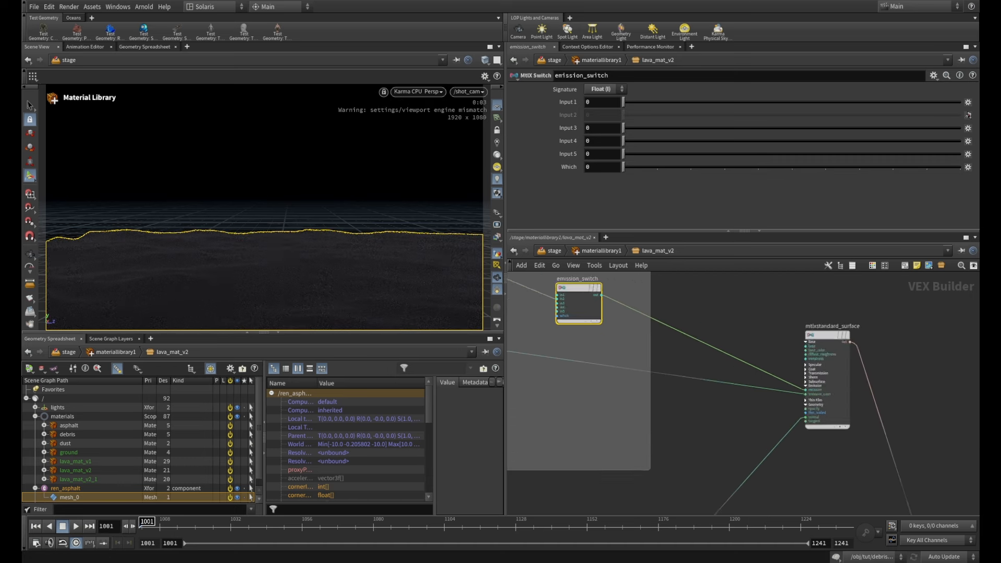
left_click(841, 342)
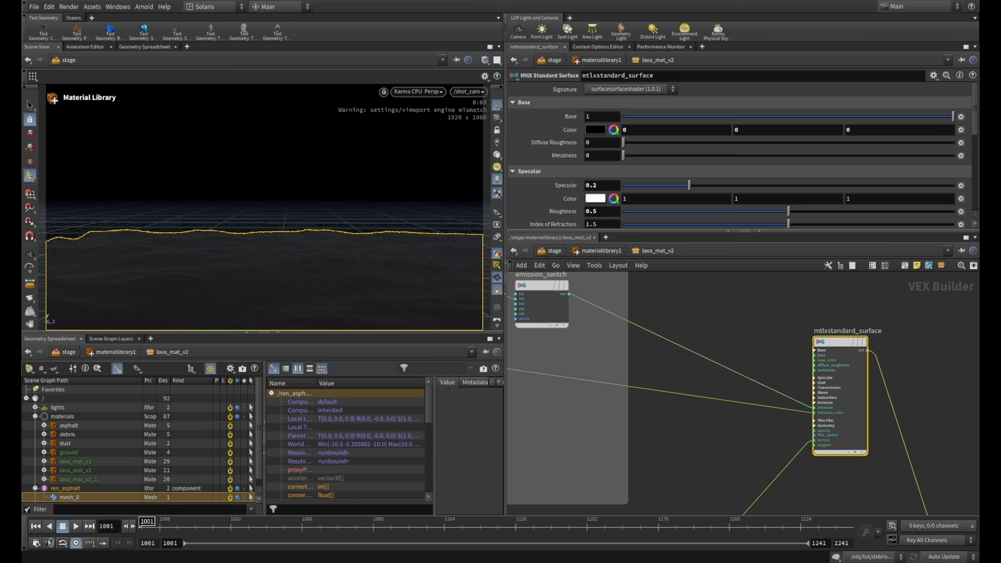
scroll(548, 186, "down", 1)
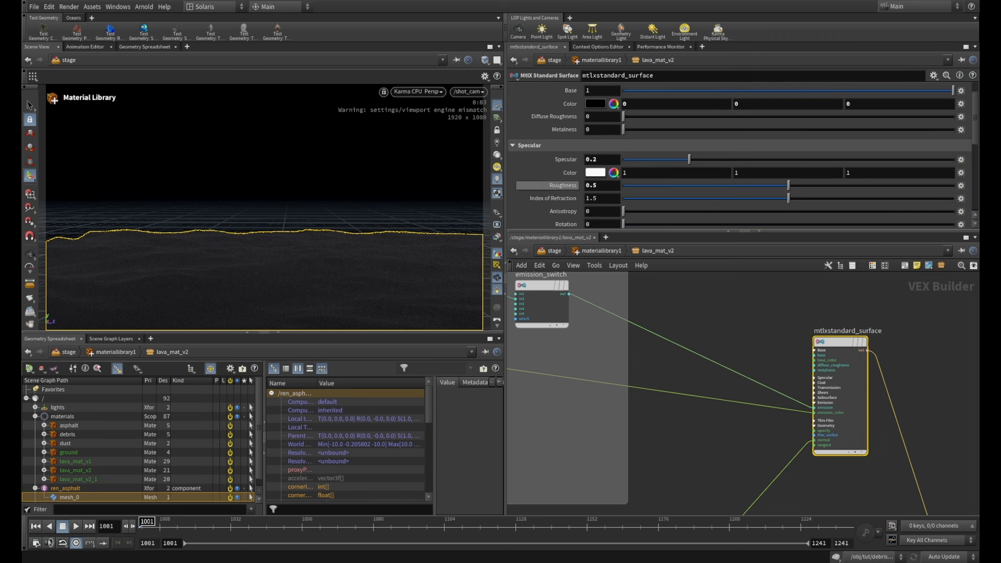
- Select bump_noise_3 in the NORMAL MAP DISPLACEMENT group and examine its frequency expression
scroll(718, 307, "down", 3)
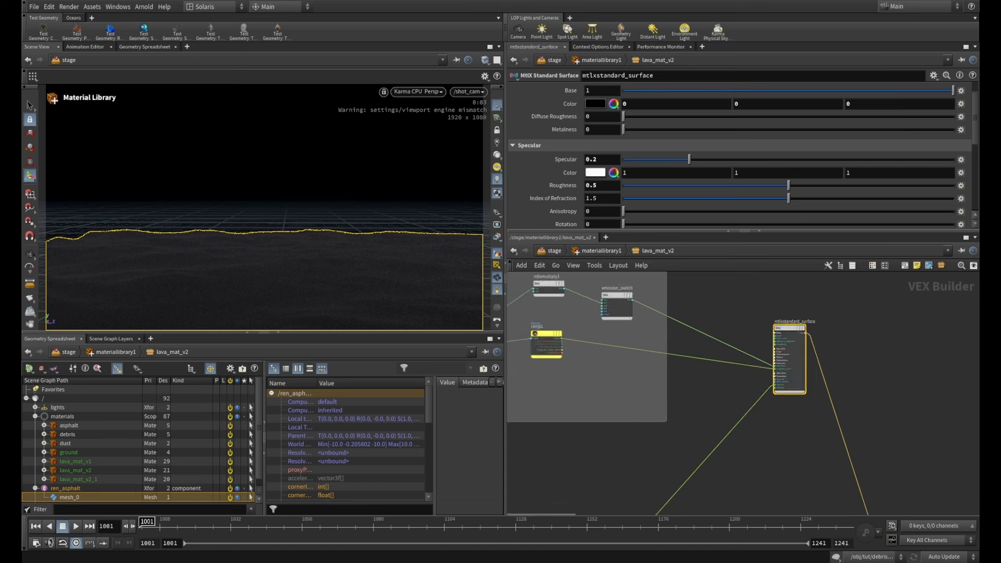
middle_click_drag(741, 414, 913, 290)
scroll(777, 391, "down", 2)
middle_click_drag(730, 391, 781, 395)
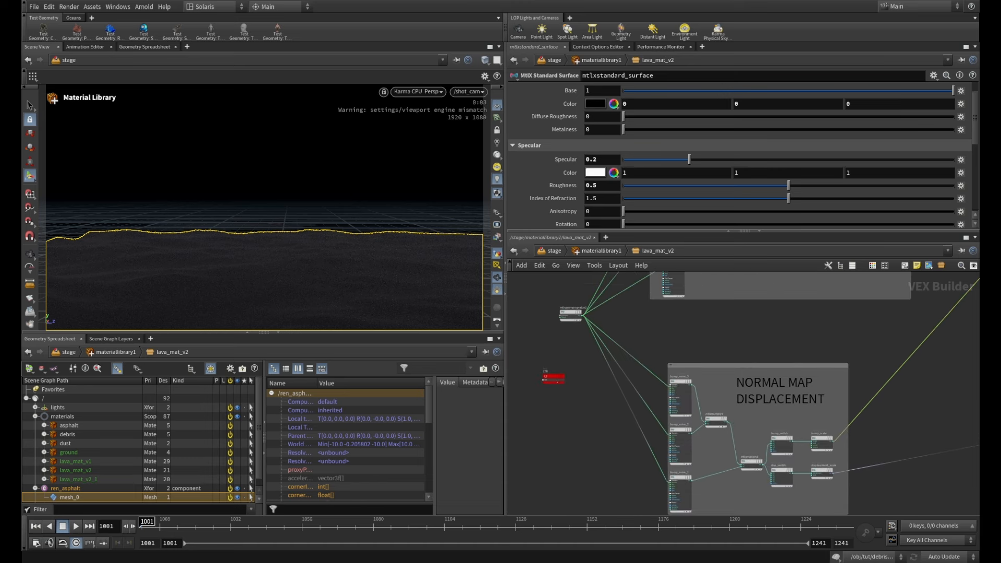
scroll(688, 413, "up", 3)
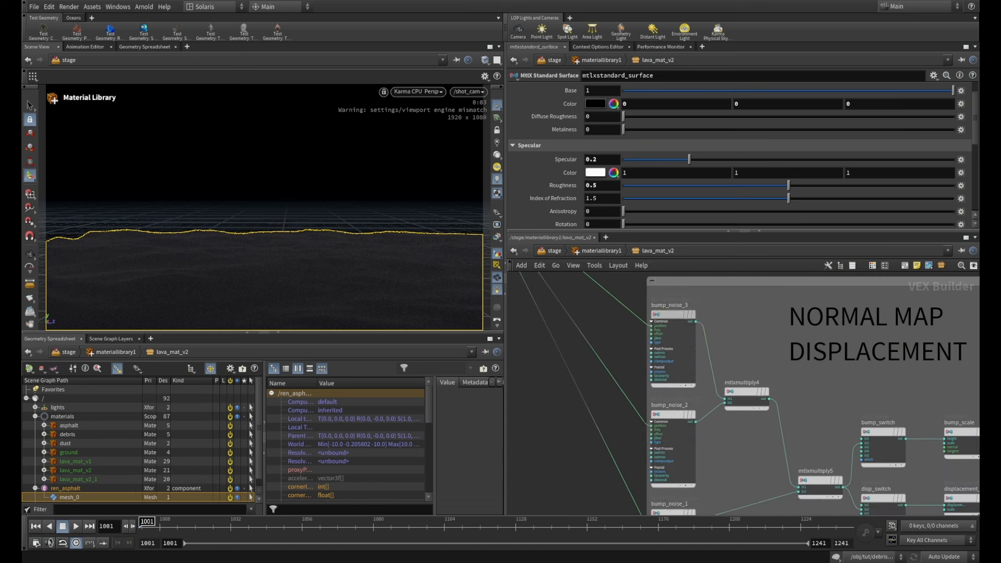
left_click(673, 339)
- Move mtlxstandard_surface down next to the NORMAL MAP DISPLACEMENT group
scroll(605, 333, "down", 2)
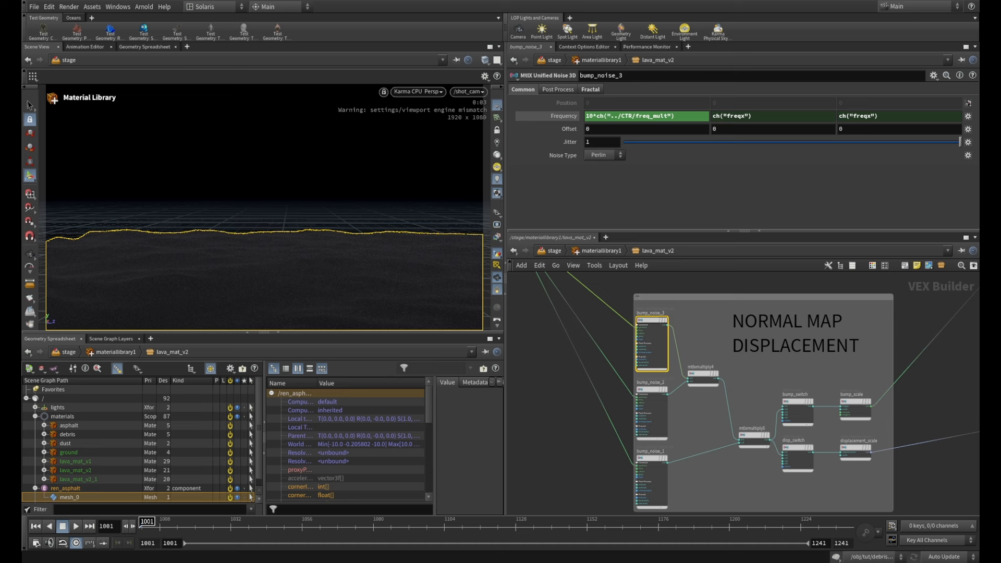
middle_click_drag(839, 278, 763, 344)
scroll(763, 345, "down", 4)
middle_click_drag(865, 336, 815, 390)
scroll(815, 390, "up", 2)
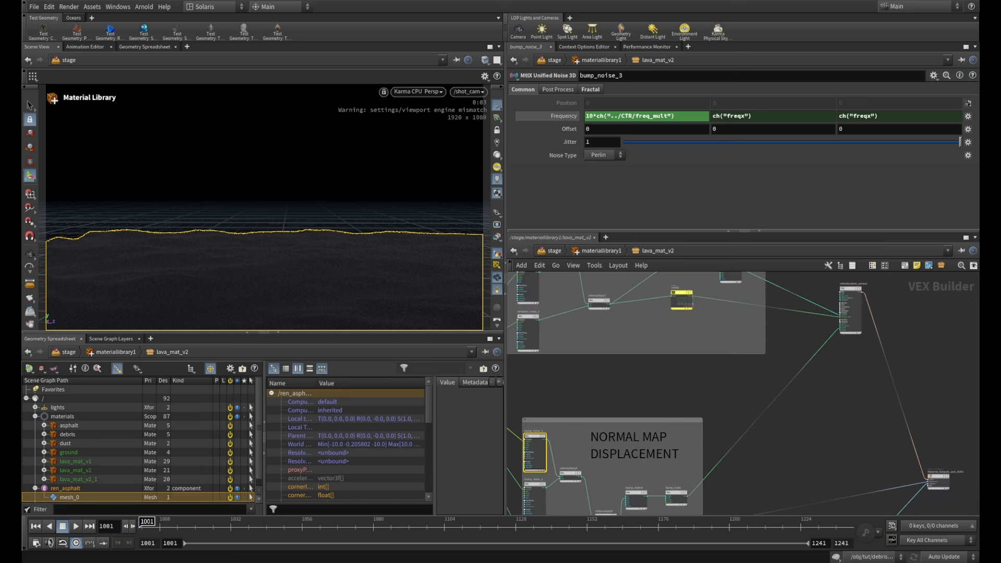
left_click_drag(850, 292, 755, 427)
middle_click_drag(756, 427, 852, 368)
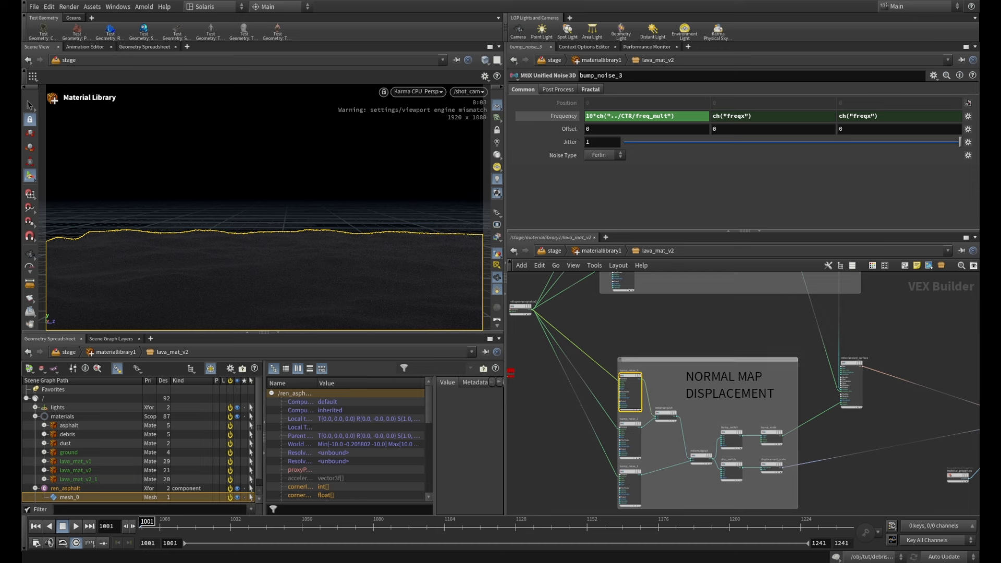
- Compare the frequency expressions and values of bump_noise_1, bump_noise_2 and bump_noise_3, and check Frequency Mult on the CTR null
middle_click_drag(788, 414, 747, 382)
scroll(642, 377, "up", 4)
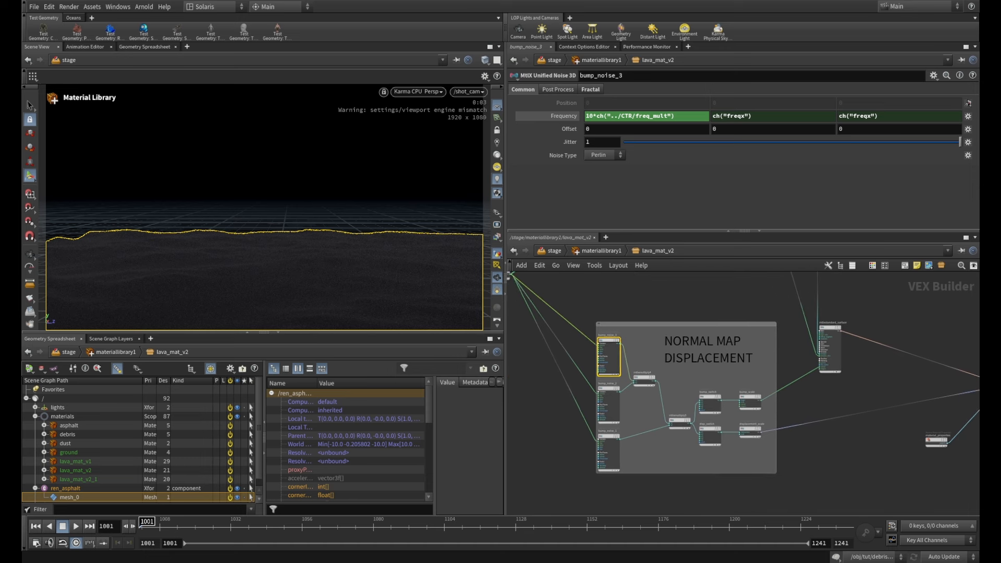
middle_click_drag(546, 469, 694, 472)
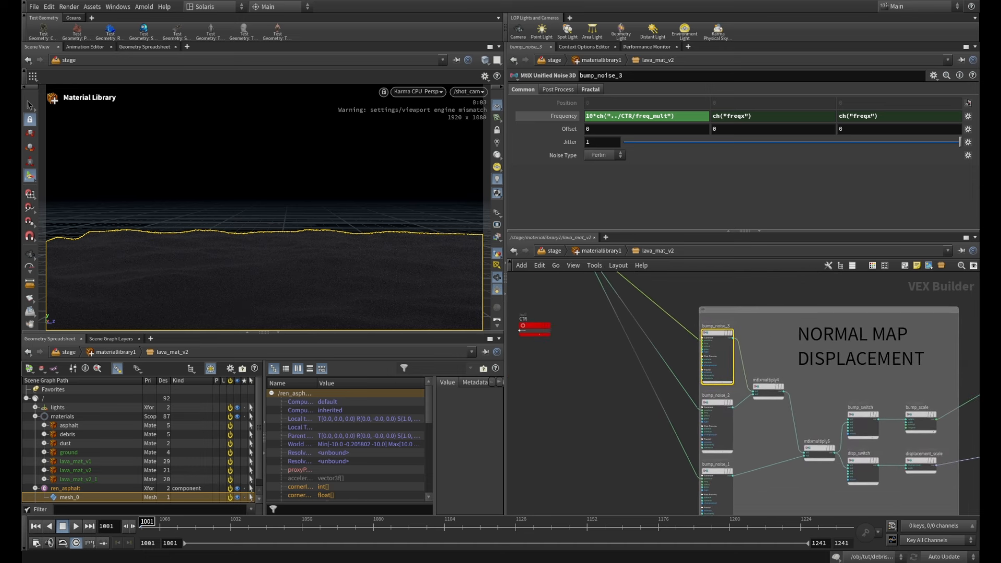
left_click(714, 471)
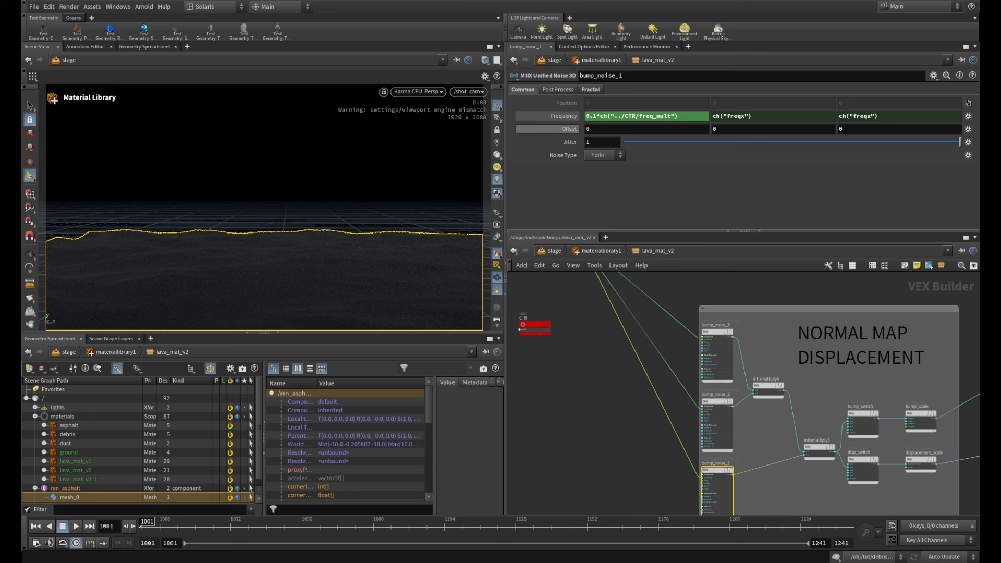
left_click(563, 115)
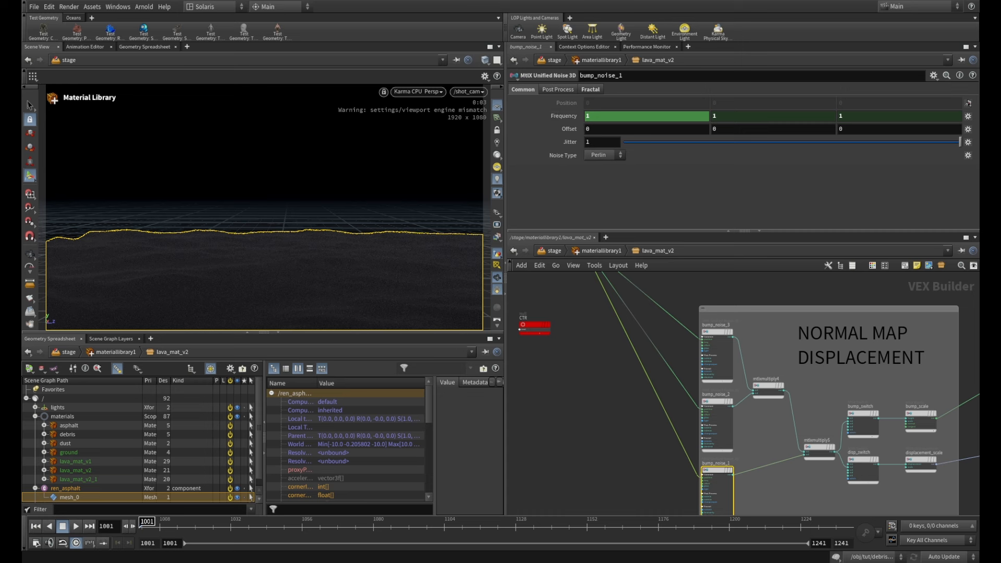
left_click(717, 402)
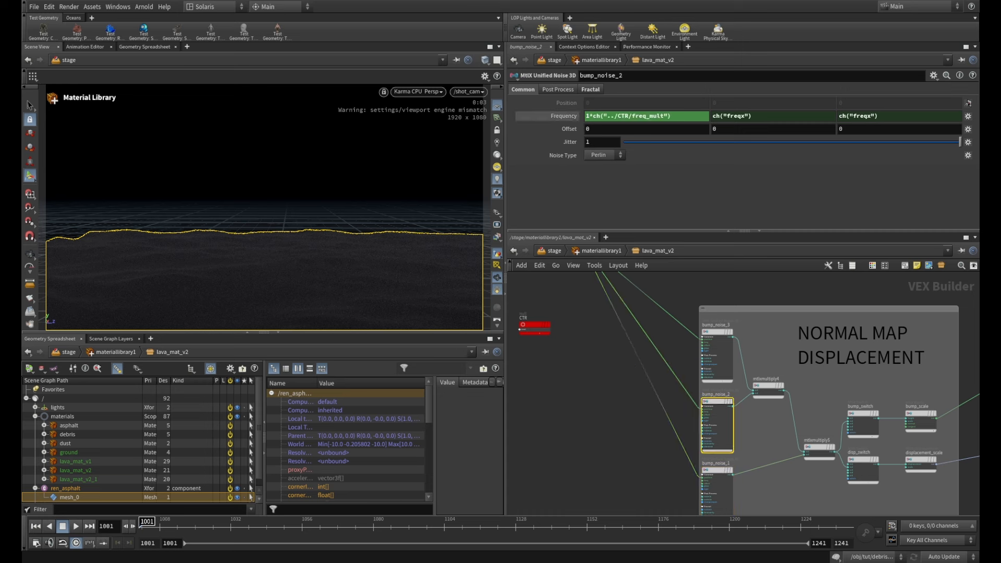
left_click(718, 355)
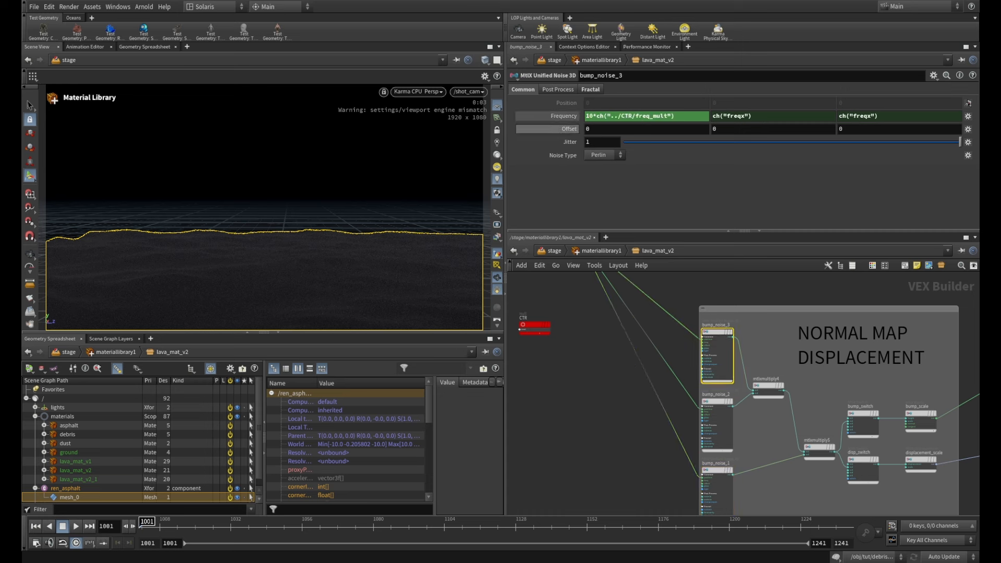
left_click(564, 116)
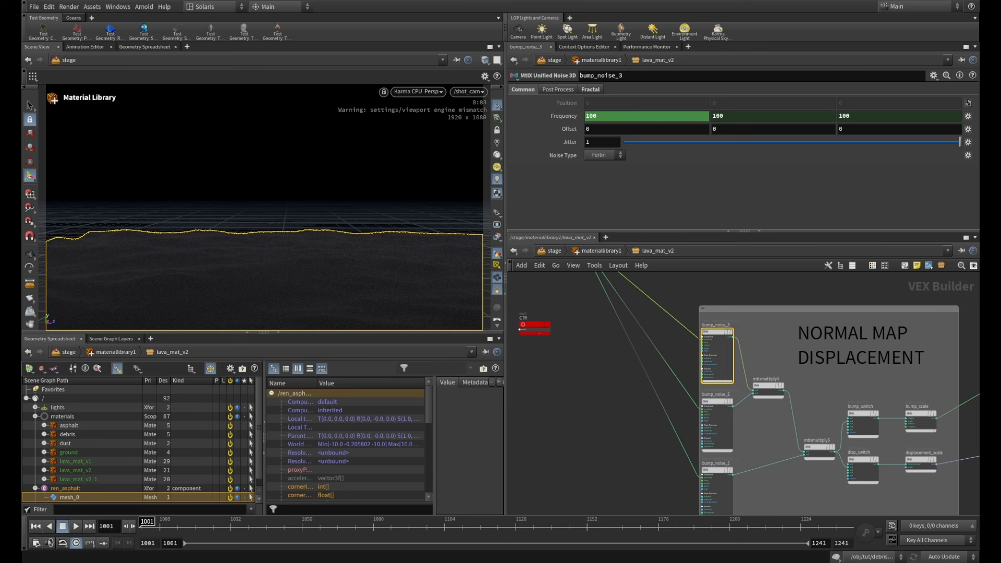
left_click(535, 327)
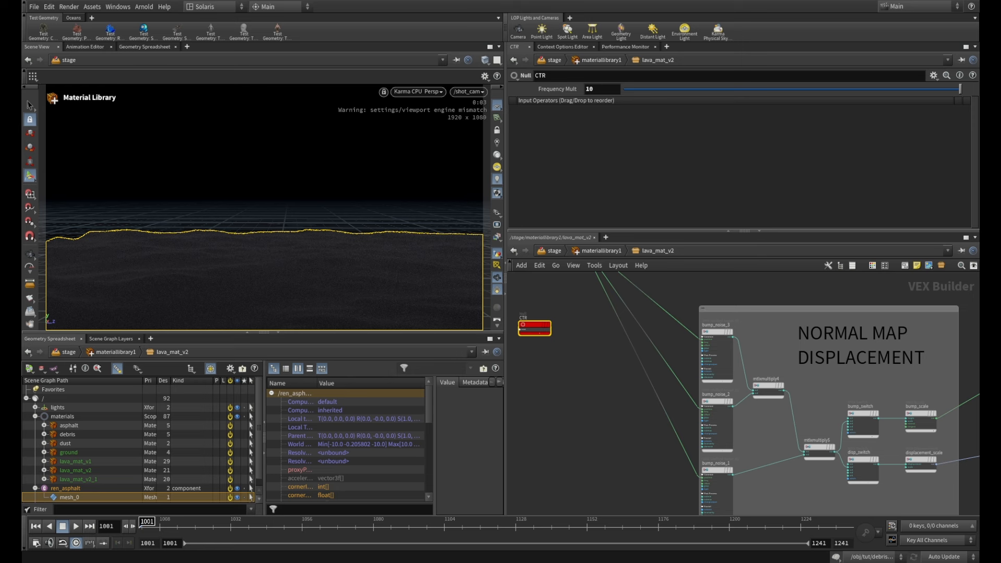
- Move mtlxstandard_surface onto the NORMAL MAP DISPLACEMENT group, close to the bump noise nodes
scroll(673, 308, "down", 3)
middle_click_drag(673, 308, 664, 461)
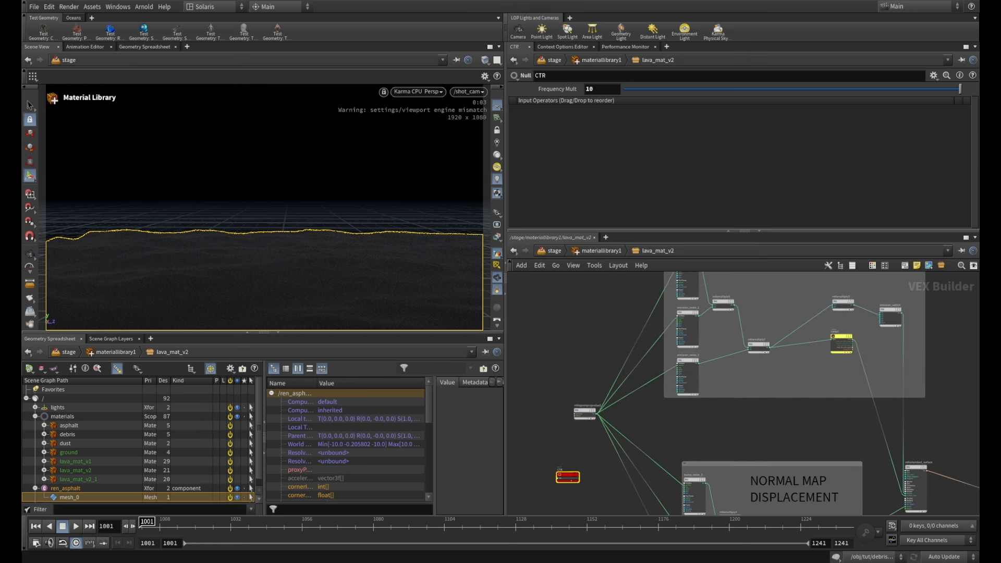
middle_click_drag(678, 292, 675, 365)
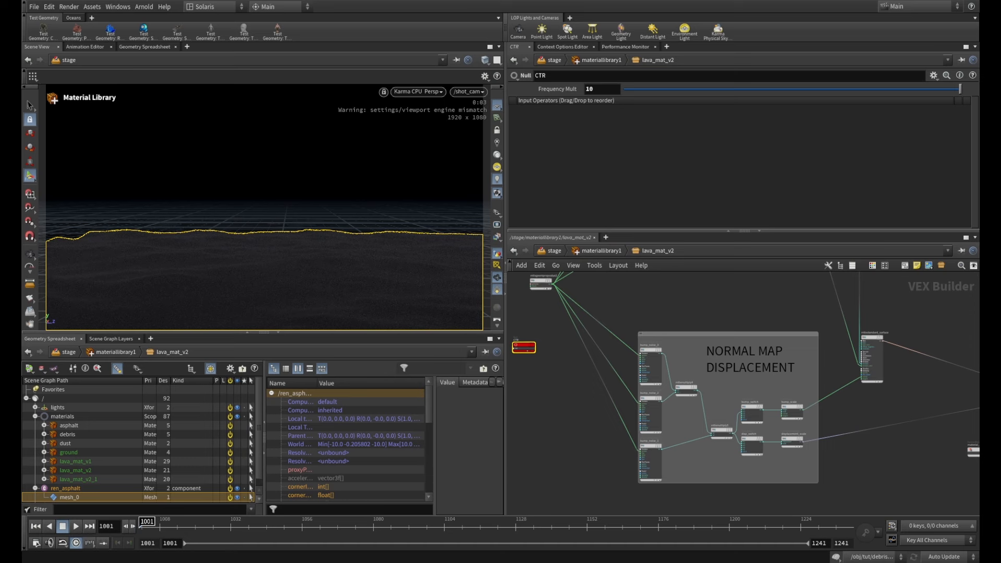
left_click_drag(870, 354, 685, 336)
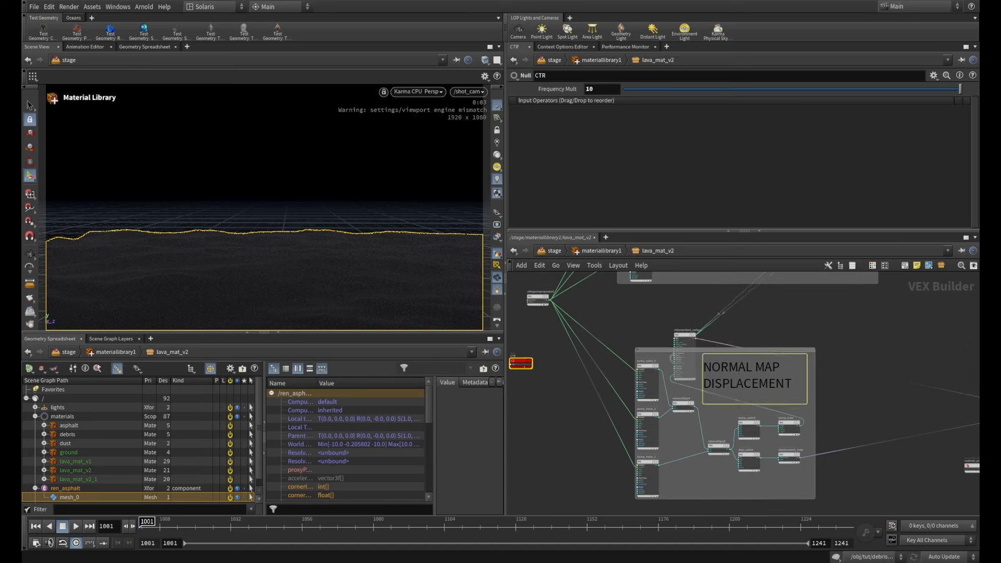
middle_click_drag(730, 384, 853, 384)
- Connect the output of bump_noise_3 to the base_color input of mtlxstandard_surface to preview the noise
scroll(859, 360, "up", 6)
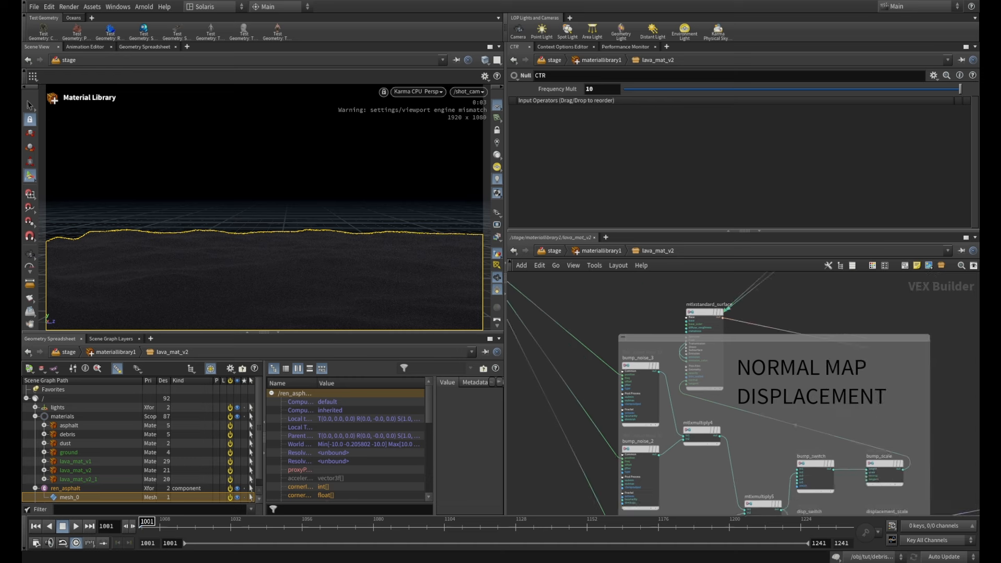
scroll(770, 313, "up", 1)
middle_click_drag(769, 313, 819, 331)
left_click(599, 421)
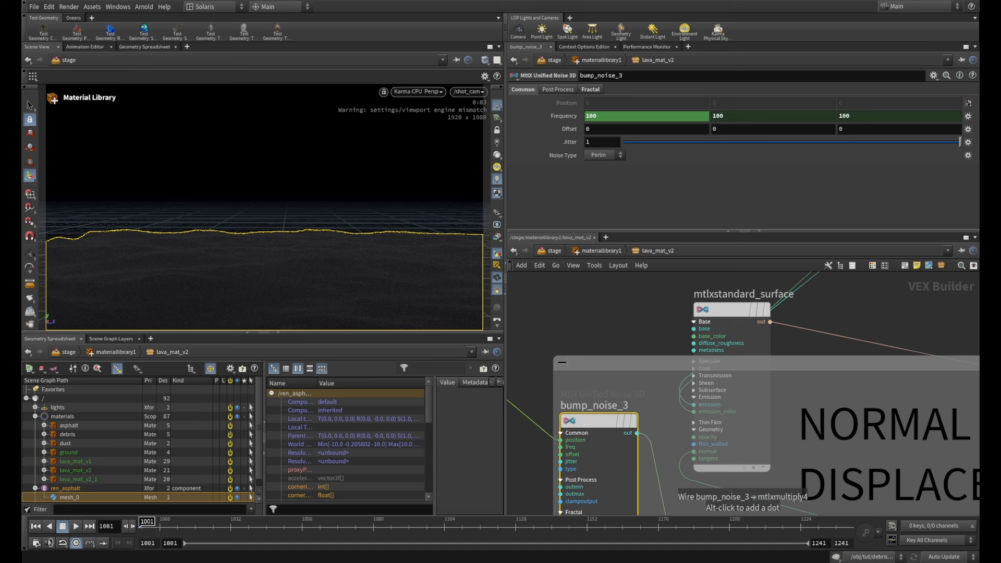
left_click(637, 433)
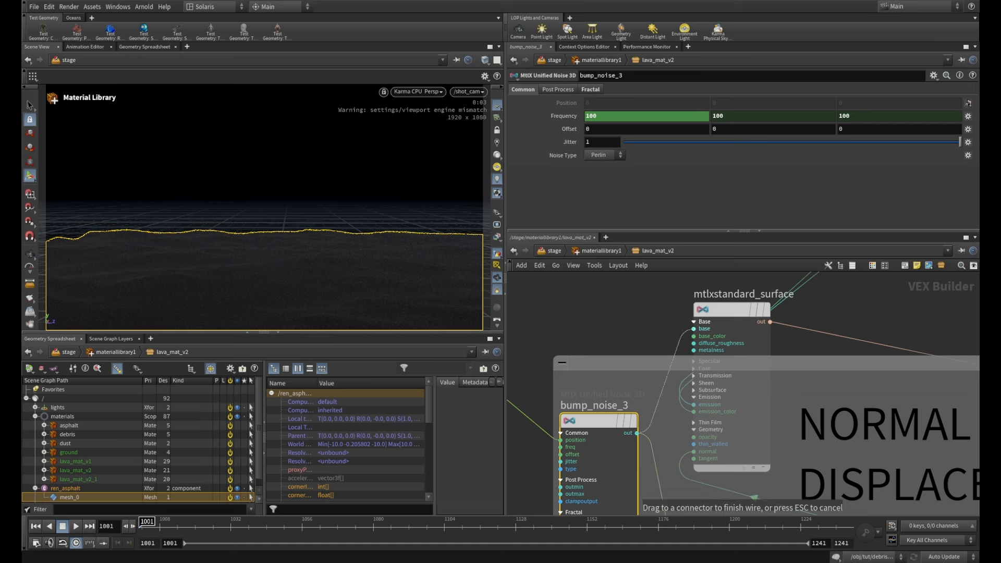
left_click(695, 336)
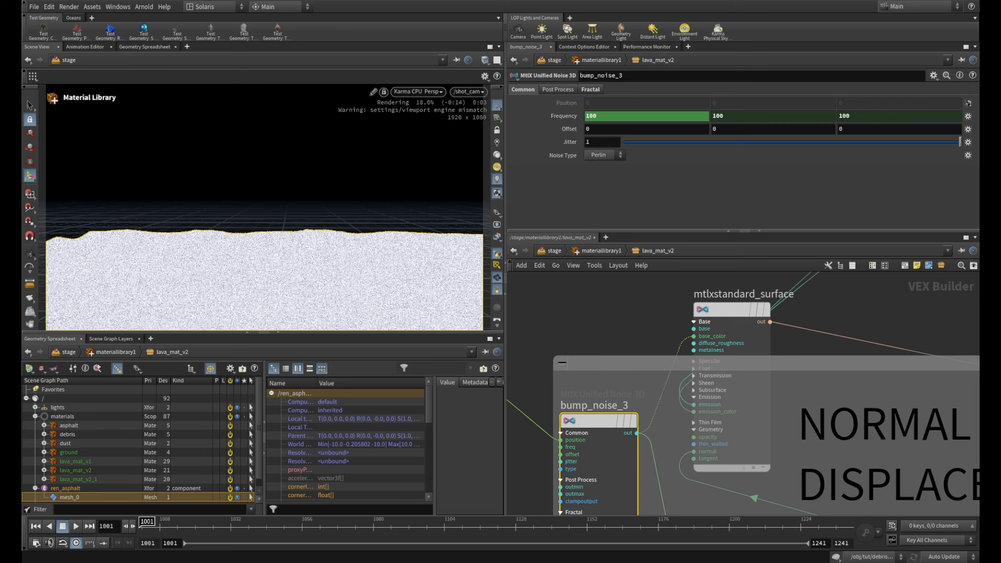
- Connect the output of bump_noise_2 to the base_color input of mtlxstandard_surface in place of bump_noise_3
scroll(656, 318, "down", 2)
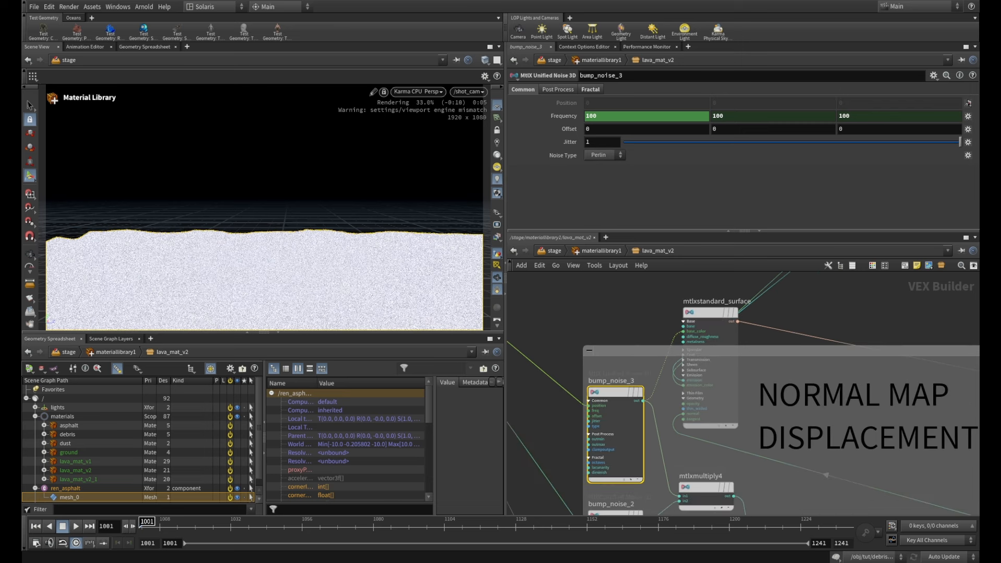
middle_click_drag(657, 449, 641, 405)
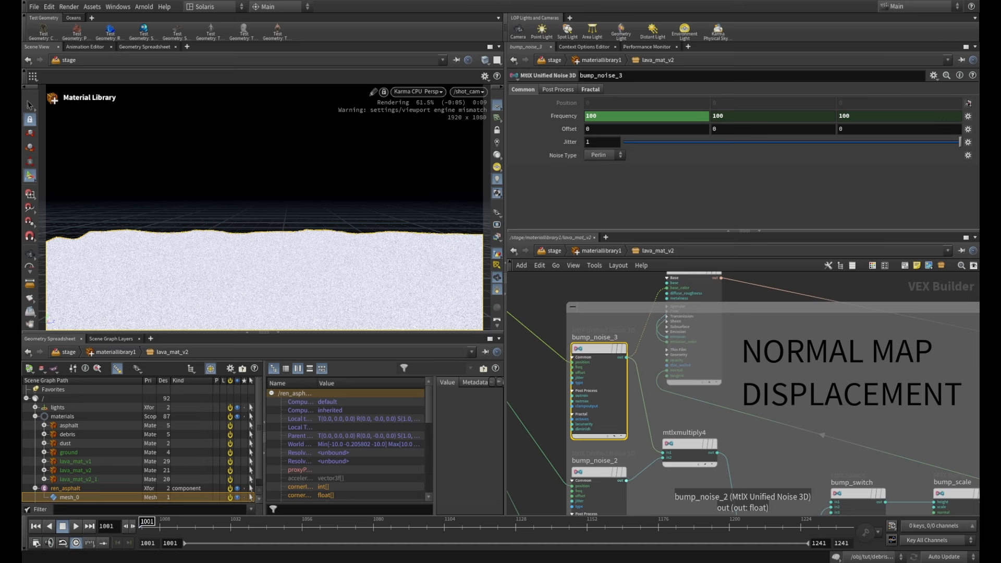
left_click(627, 480)
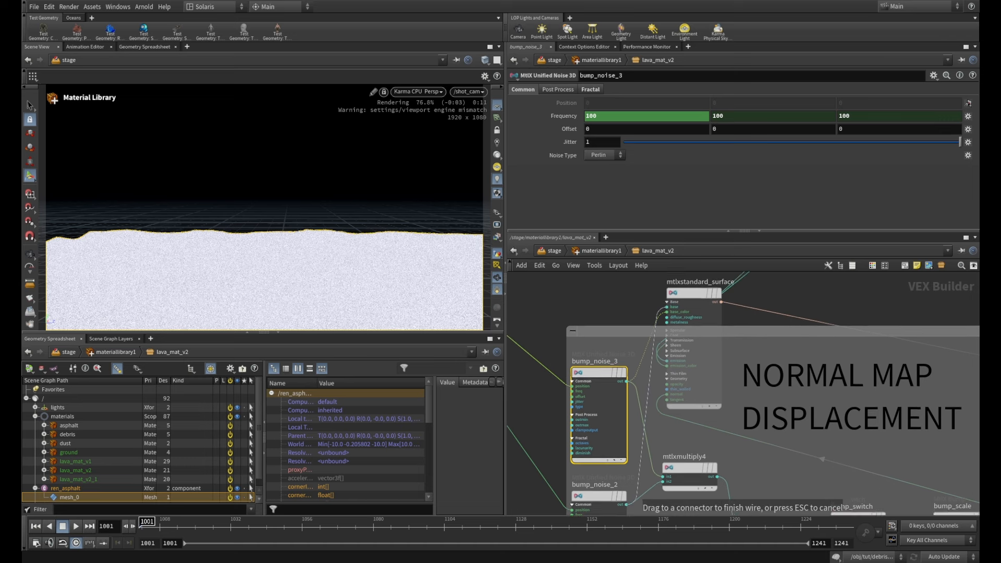
left_click_drag(666, 307, 667, 317)
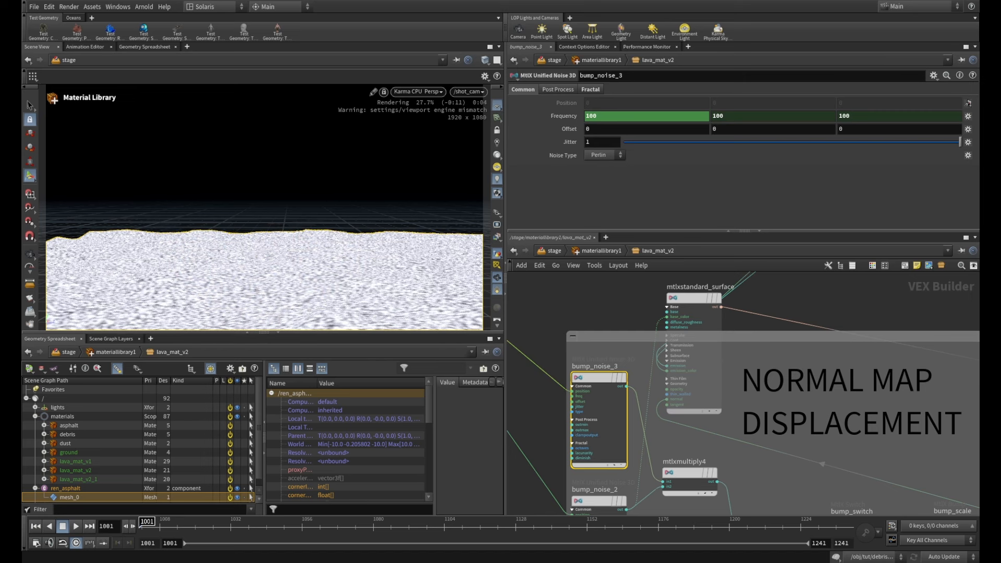
- Preview bump_noise_1 and the combined mtlxmultiply5 output by connecting each in turn to the base_color input of mtlxstandard_surface
scroll(547, 309, "down", 1)
middle_click_drag(647, 407, 650, 337)
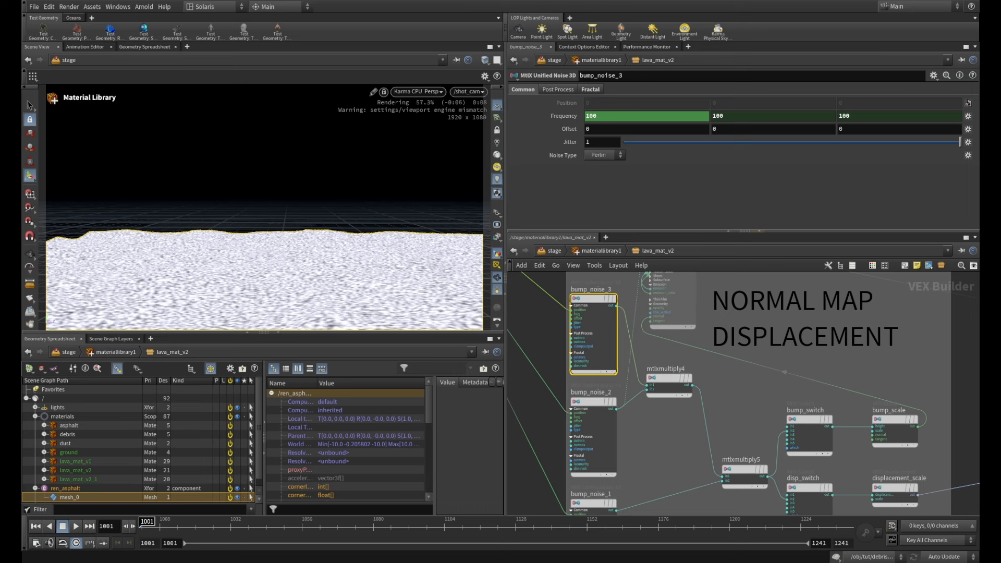
left_click_drag(745, 230, 745, 140)
middle_click_drag(756, 313, 757, 336)
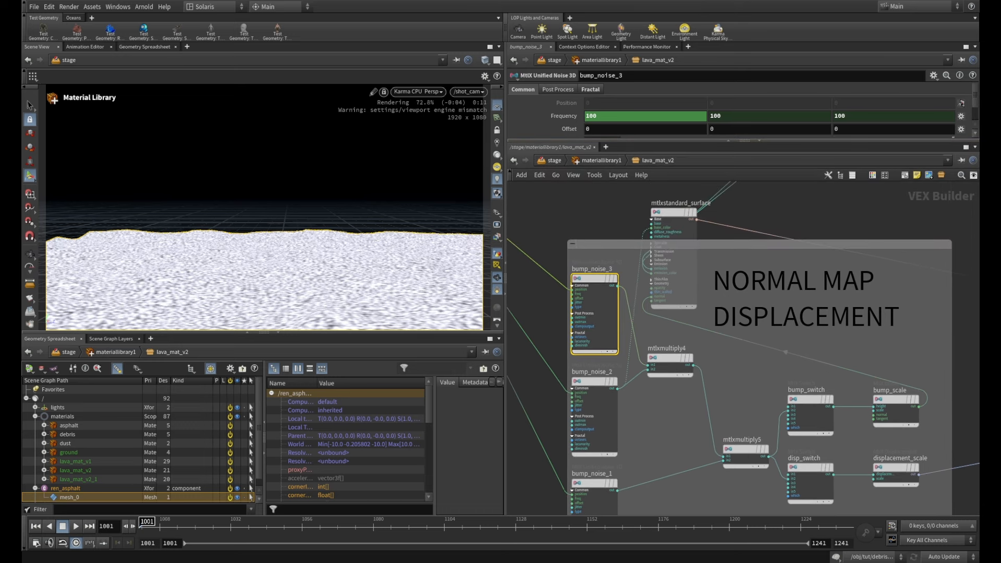
left_click(617, 490)
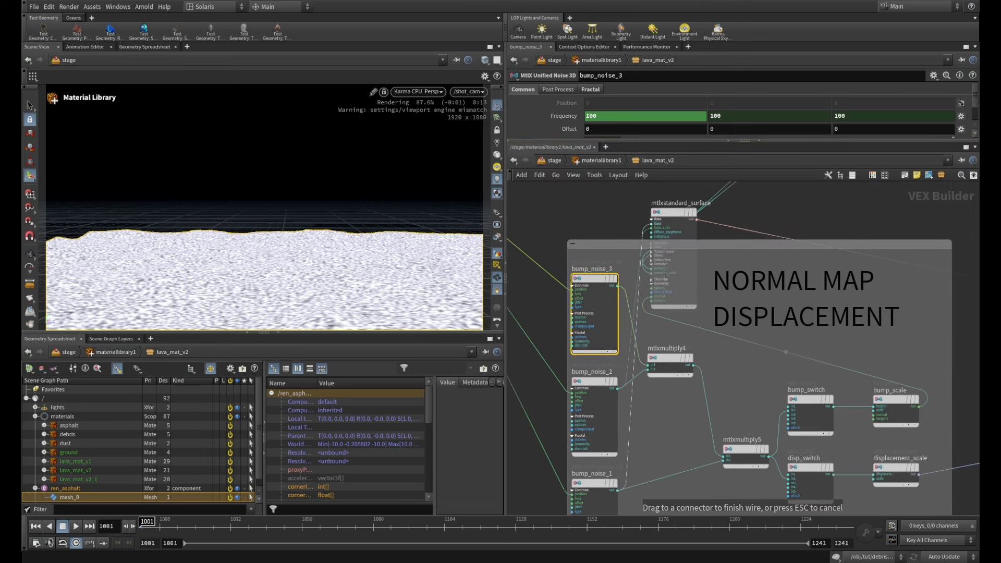
left_click(651, 227)
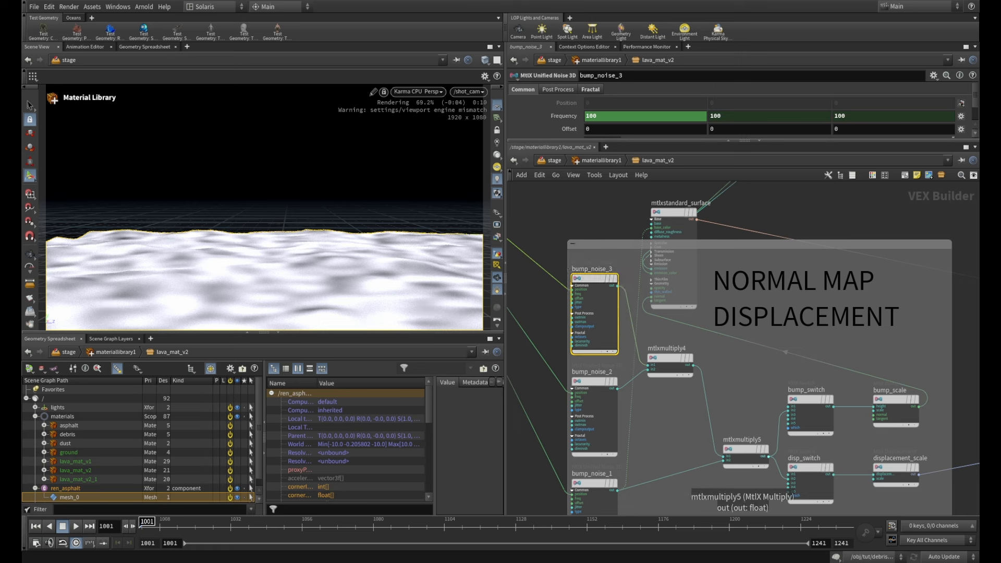
left_click(769, 457)
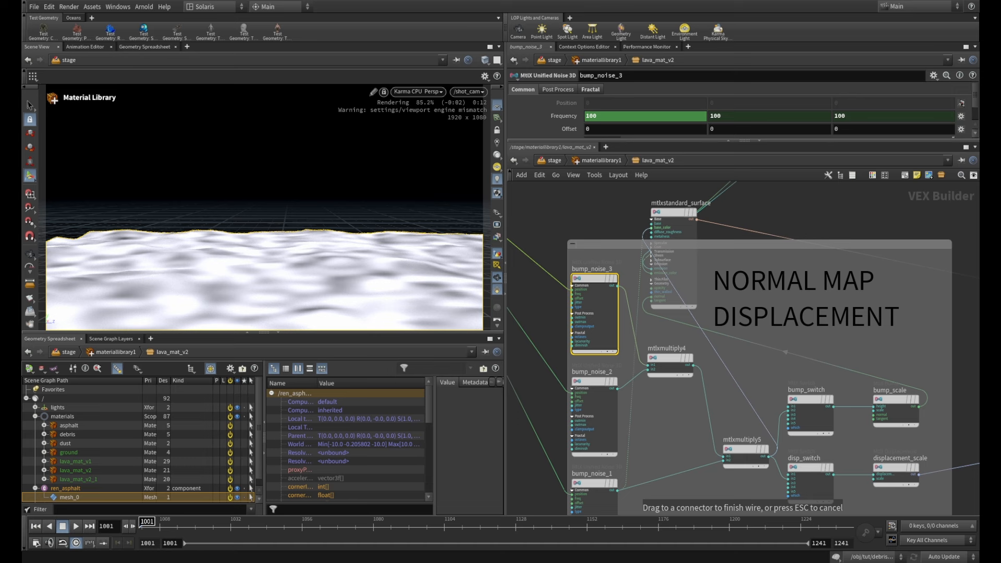
left_click(652, 228)
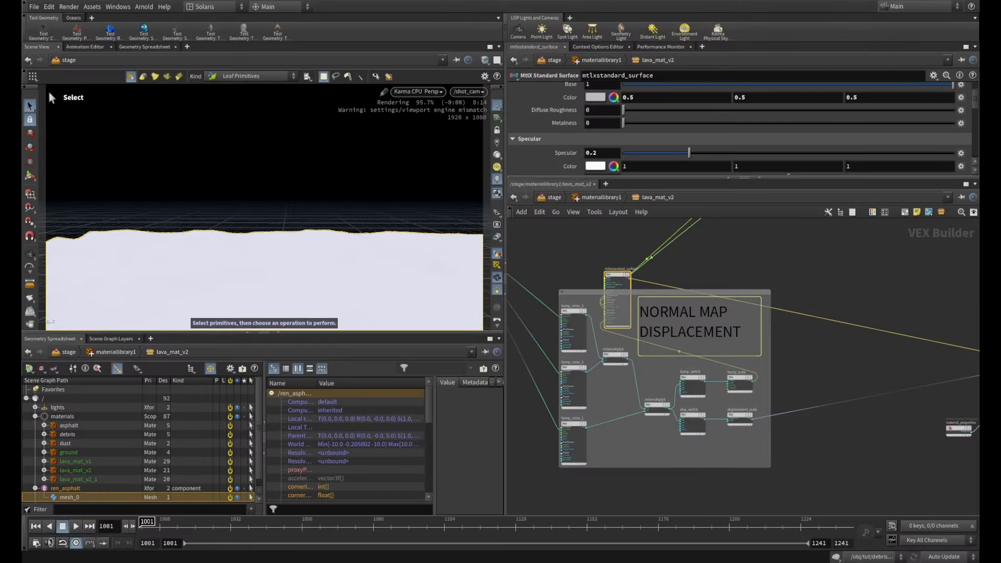
- Examine bump_scale's parameters and trace its output to the normal input of mtlxstandard_surface
scroll(654, 407, "up", 2)
scroll(655, 407, "up", 2)
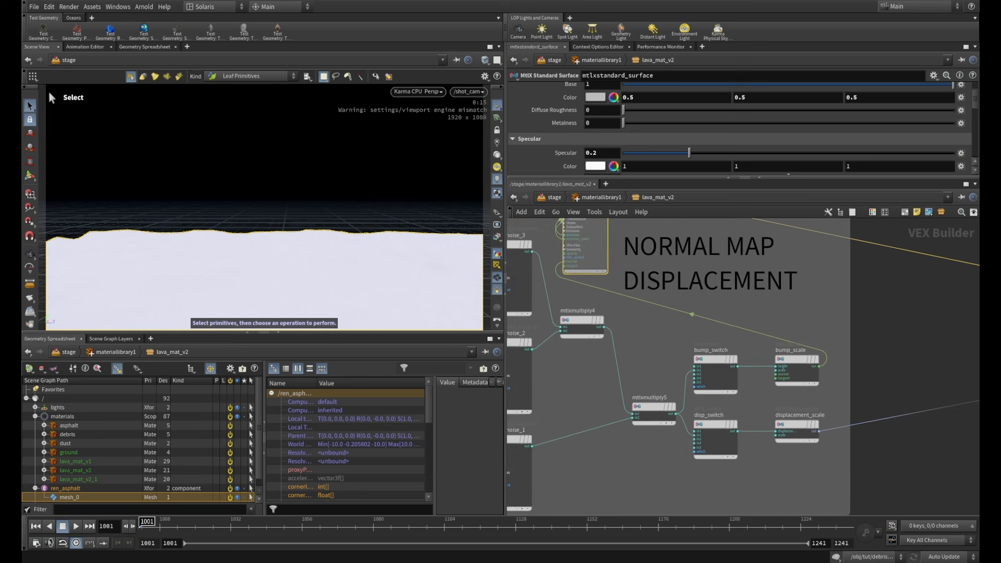
middle_click_drag(864, 342, 863, 356)
scroll(863, 356, "up", 2)
left_click(780, 389)
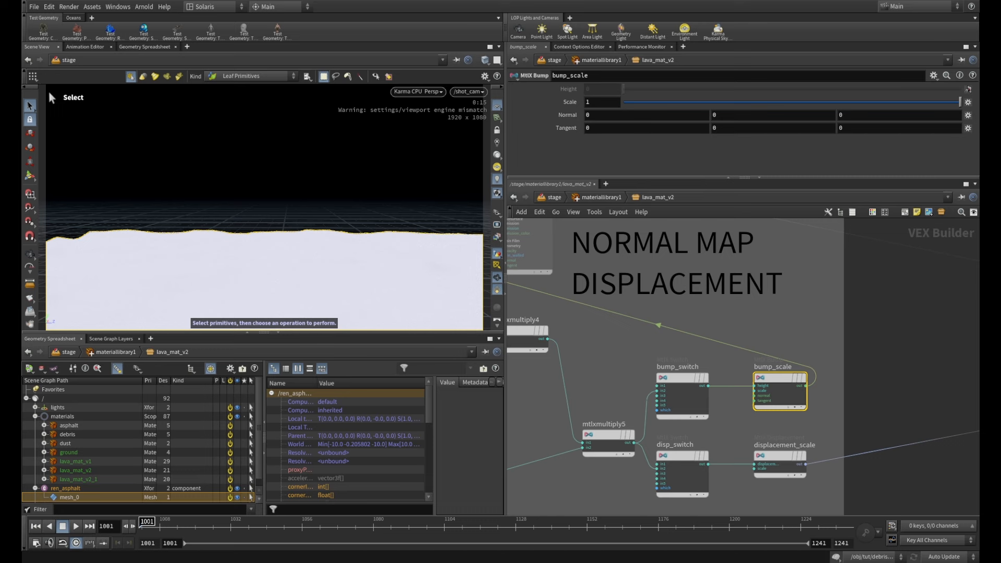
middle_click_drag(589, 274, 807, 333)
scroll(721, 315, "up", 5)
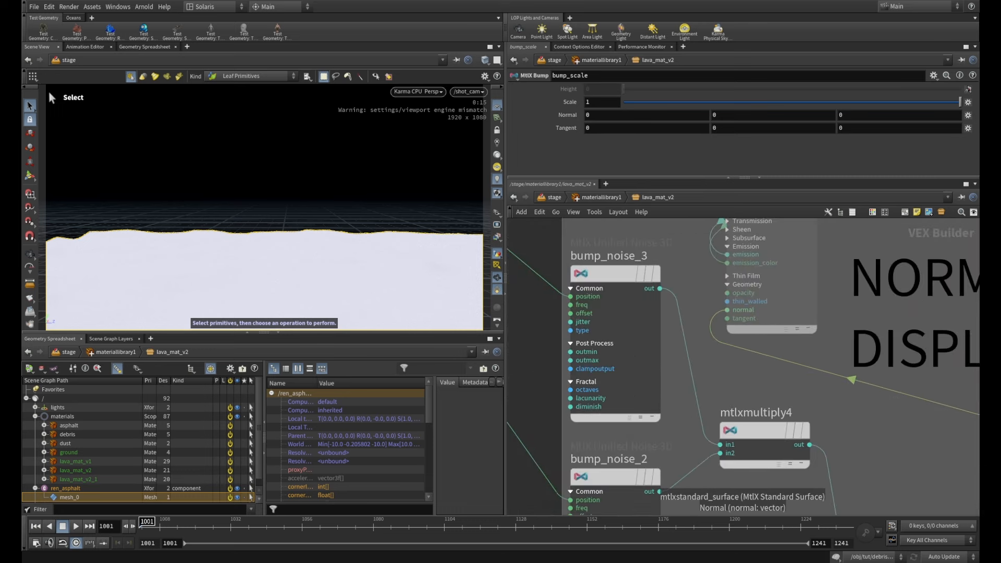
scroll(802, 383, "down", 4)
middle_click_drag(855, 433, 626, 290)
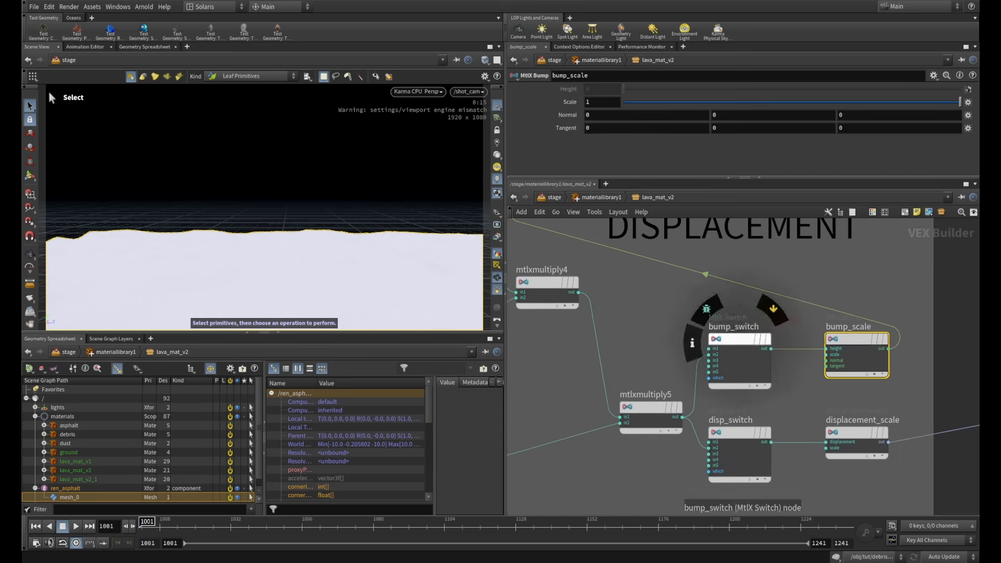
- Set Which to 1 on bump_switch so that the combined bump noise feeds bump_scale
left_click(739, 360)
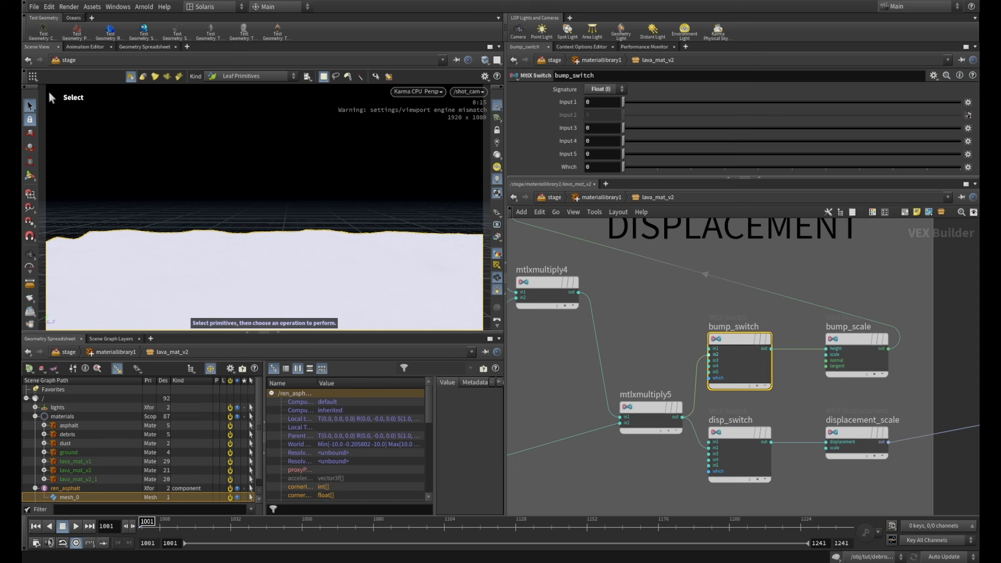
scroll(729, 356, "up", 2)
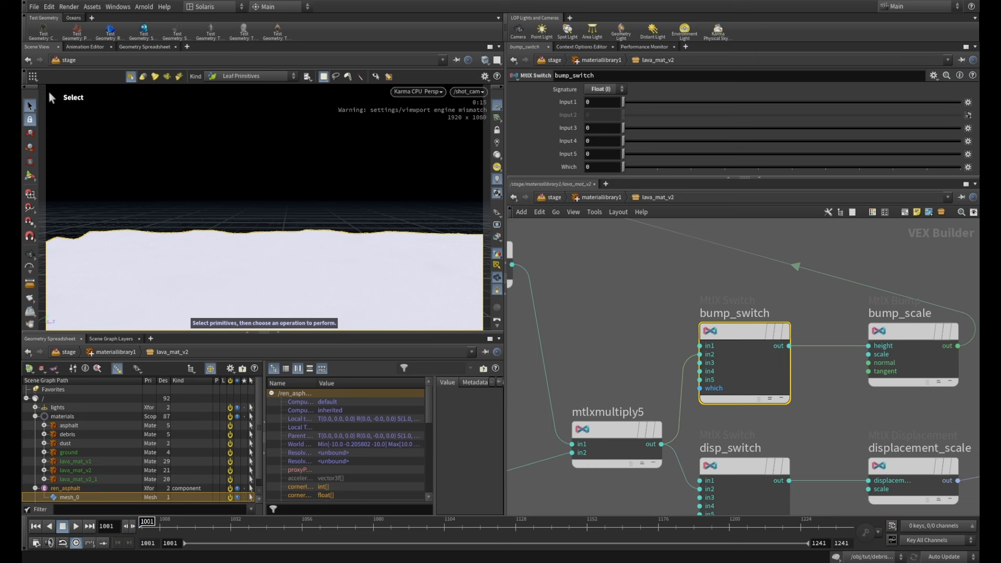
double_click(595, 167)
type("1")
key("Return")
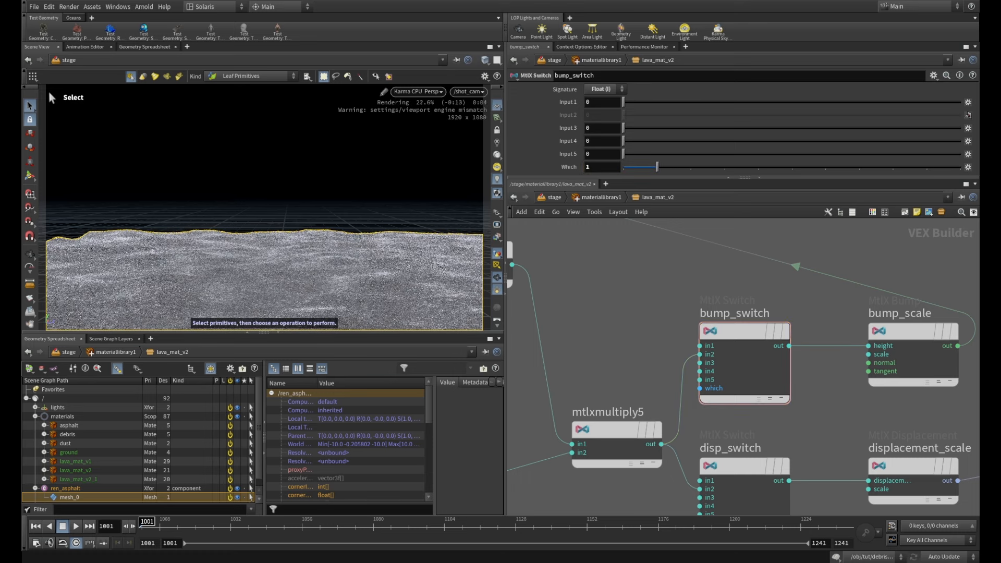
- Examine the Scale of displacement_scale, its output connection, and the inputs and Which value of disp_switch
scroll(601, 295, "down", 2)
middle_click_drag(689, 406, 673, 324)
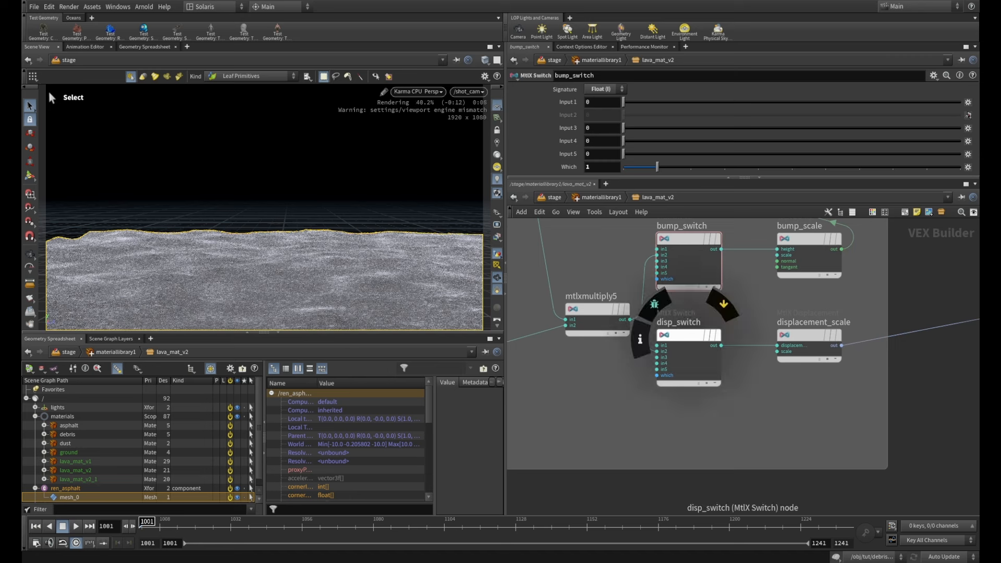
left_click(810, 336)
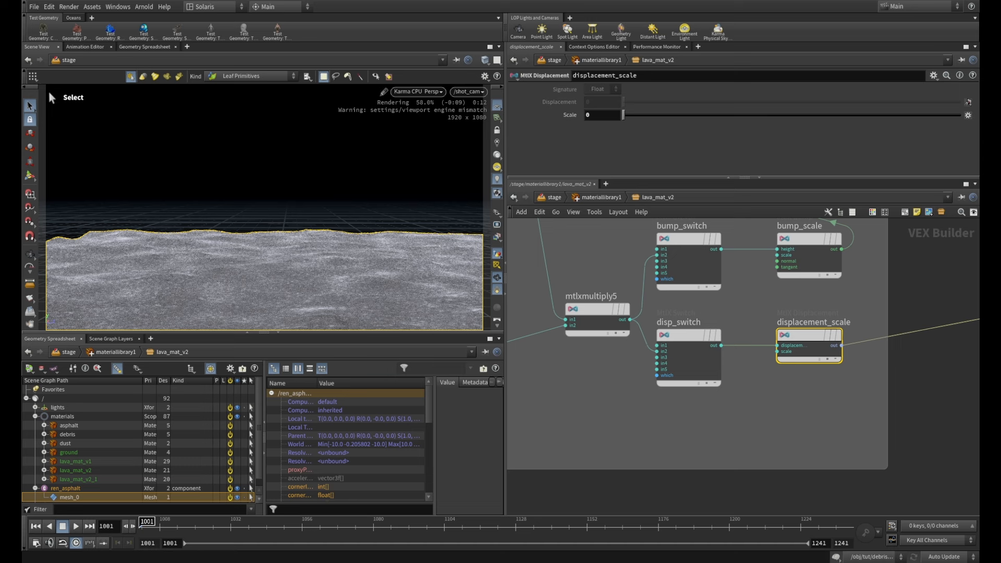
scroll(915, 395, "down", 4)
middle_click_drag(972, 402, 747, 411)
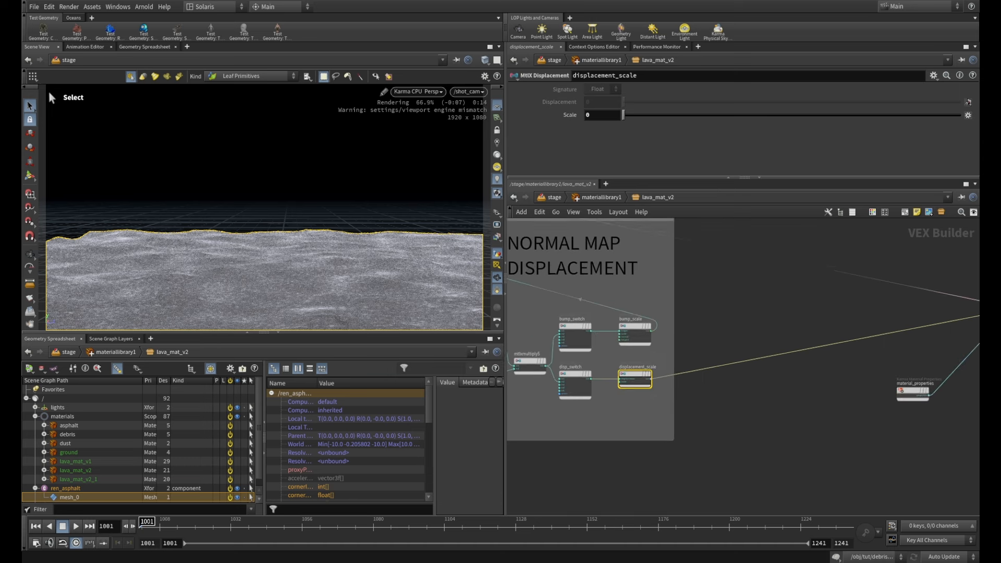
scroll(764, 416, "down", 1)
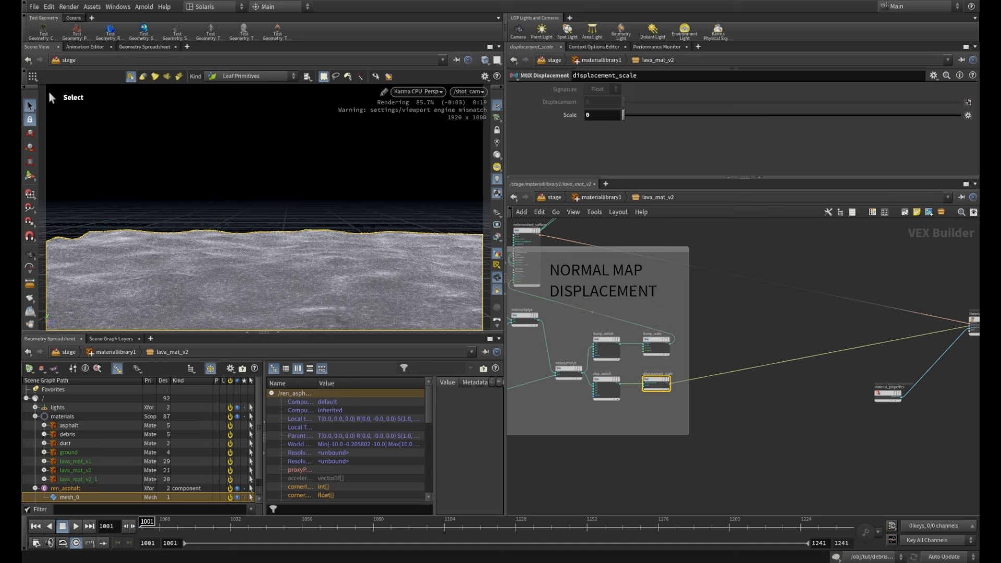
scroll(646, 399, "up", 5)
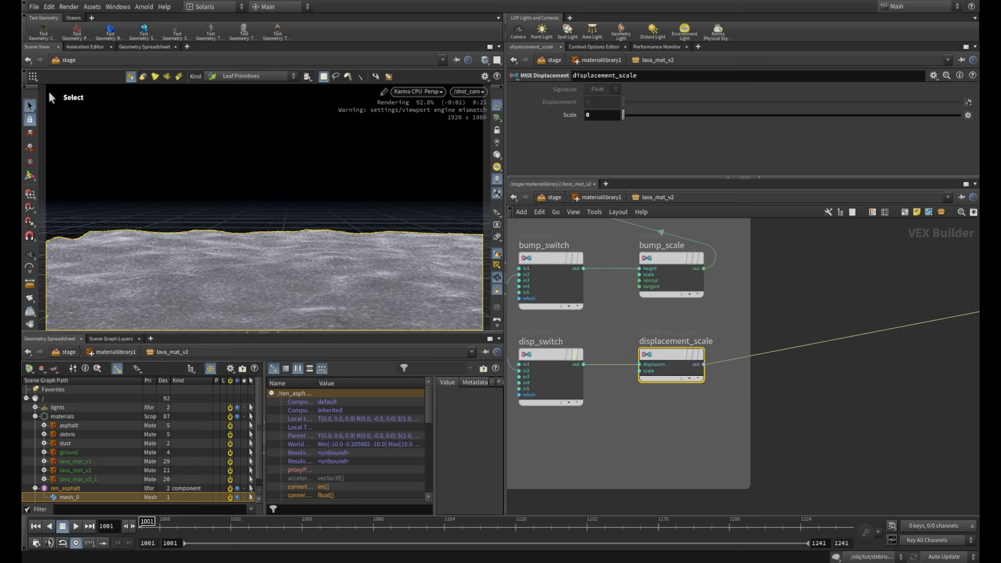
middle_click_drag(552, 378, 642, 382)
left_click(641, 360)
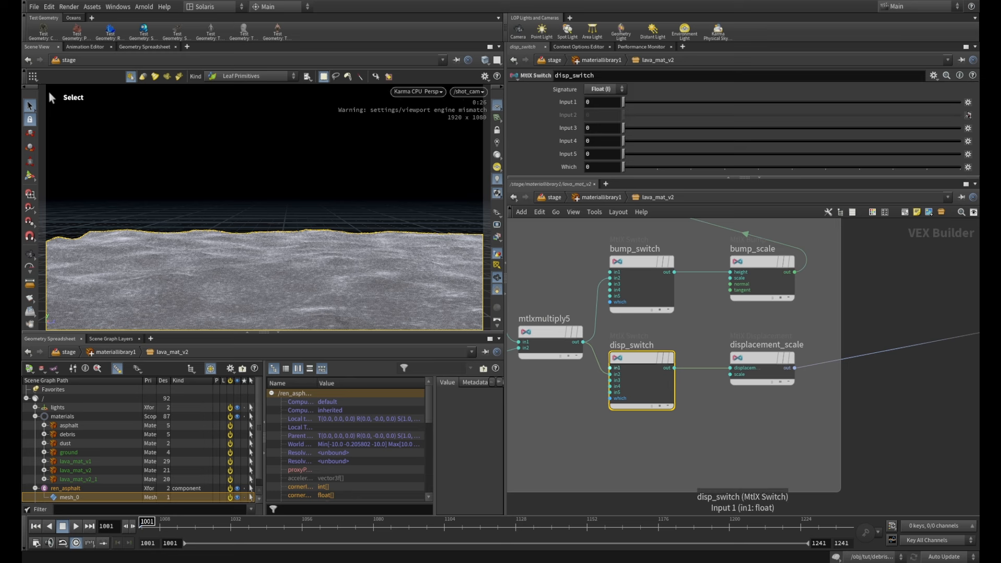
key("h")
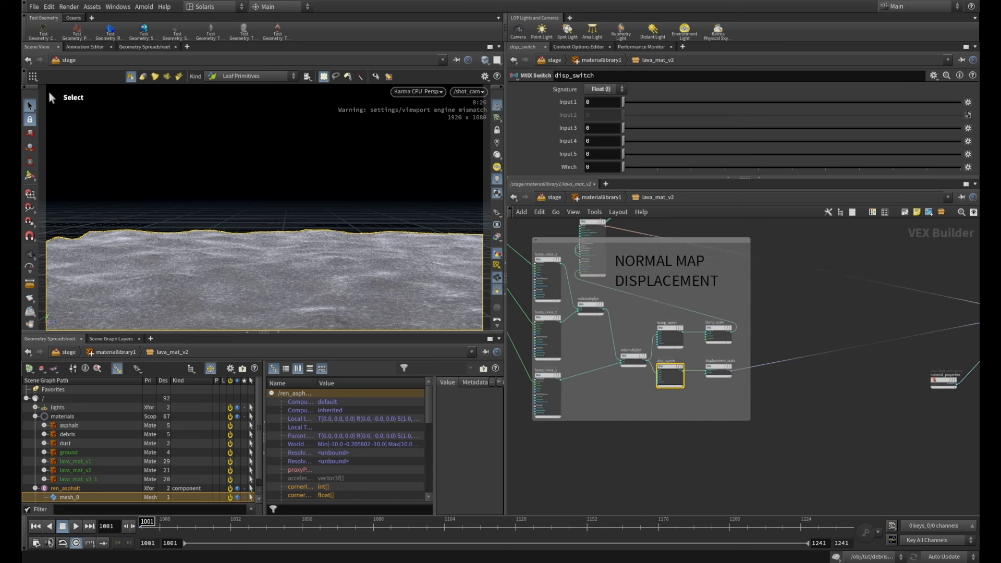
scroll(779, 351, "up", 3)
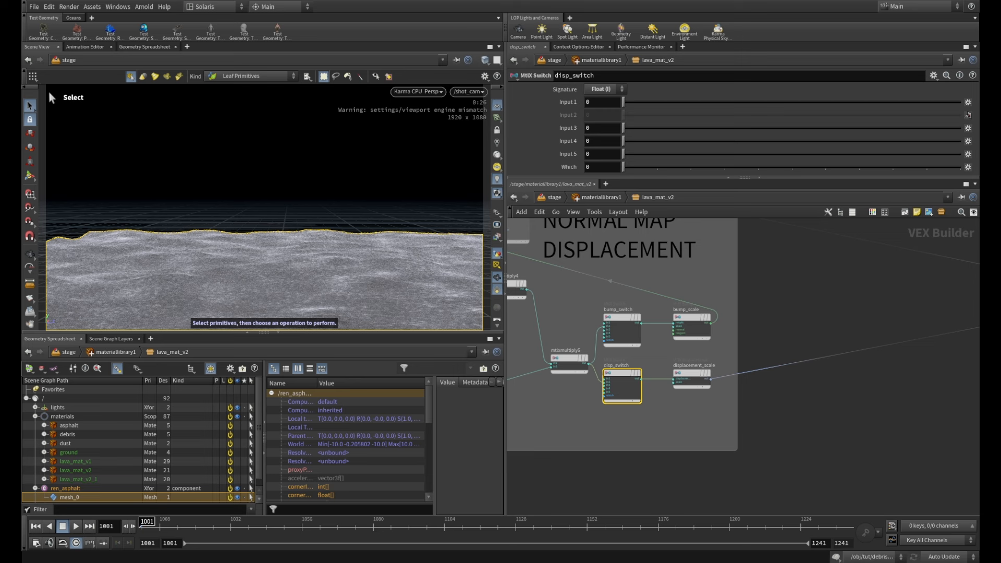
scroll(793, 328, "down", 2)
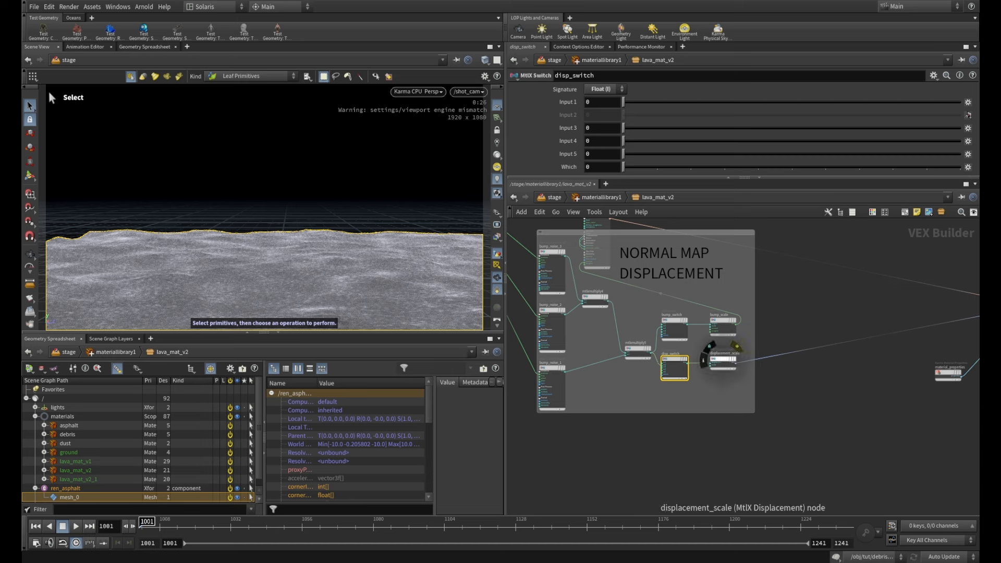
- Compare the frequency and fractal settings of the emission noises with the fractal settings of bump_noise_1
middle_click_drag(723, 352, 779, 508)
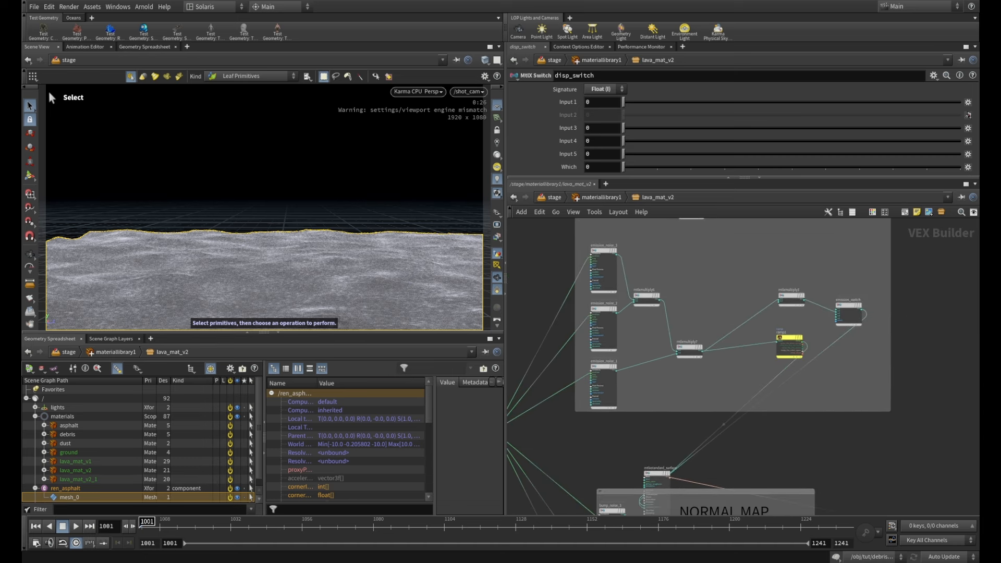
scroll(625, 275, "up", 4)
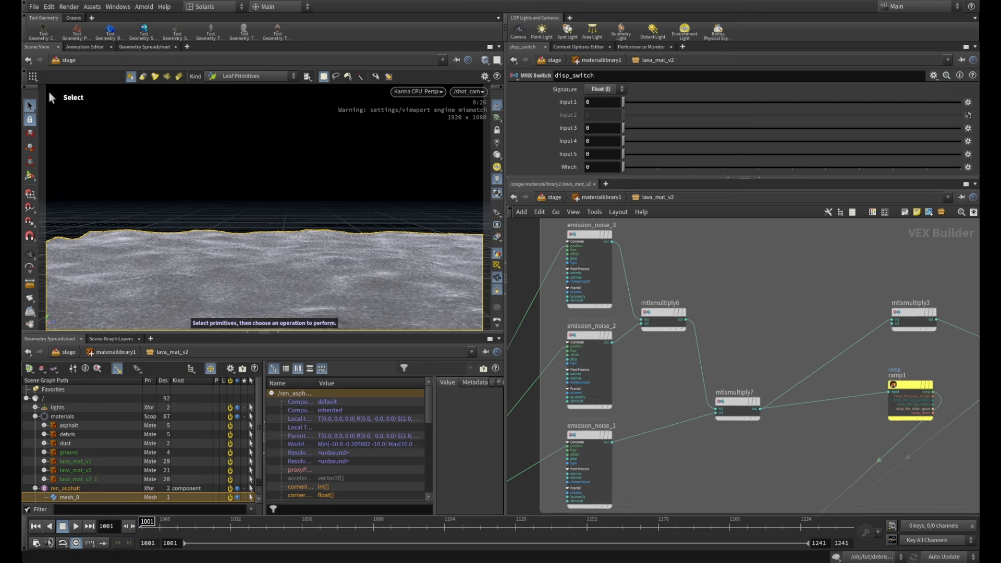
scroll(638, 314, "down", 1)
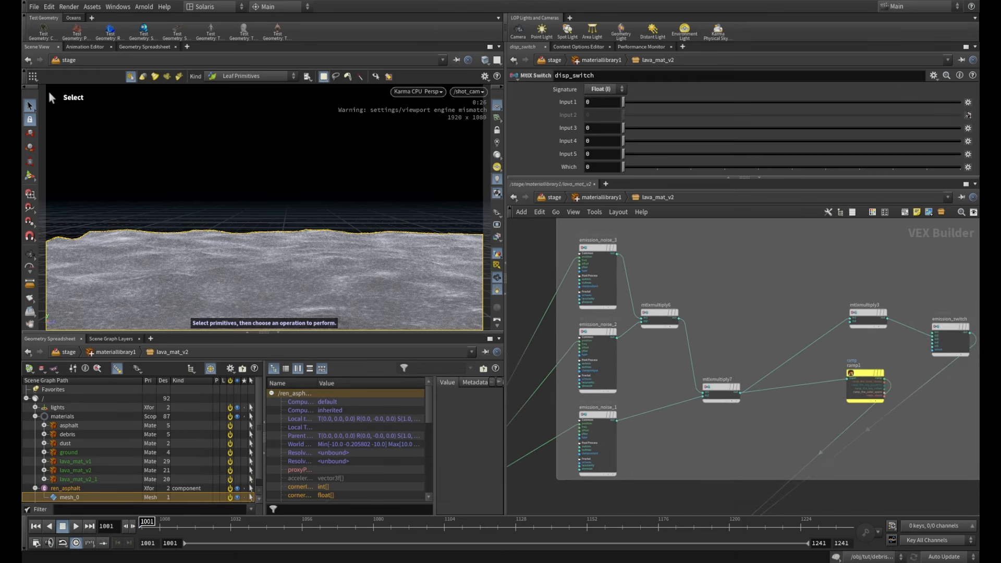
mouse_move(597, 247)
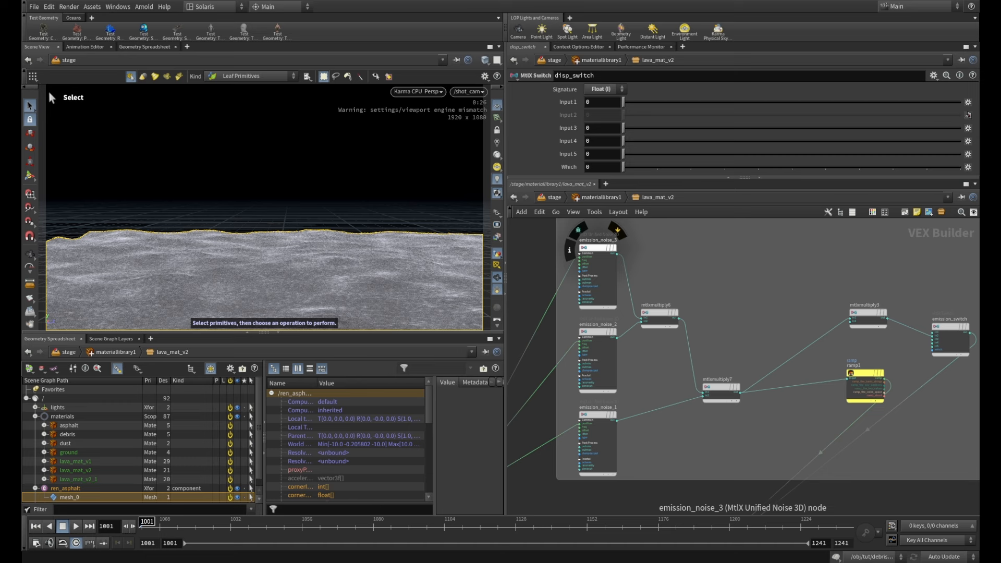
left_click(598, 248)
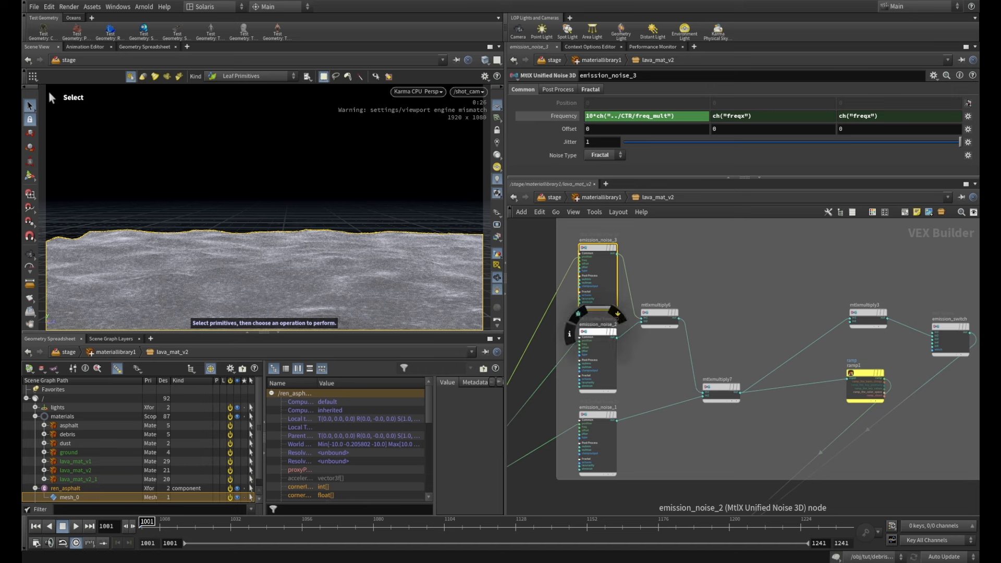
left_click(598, 331)
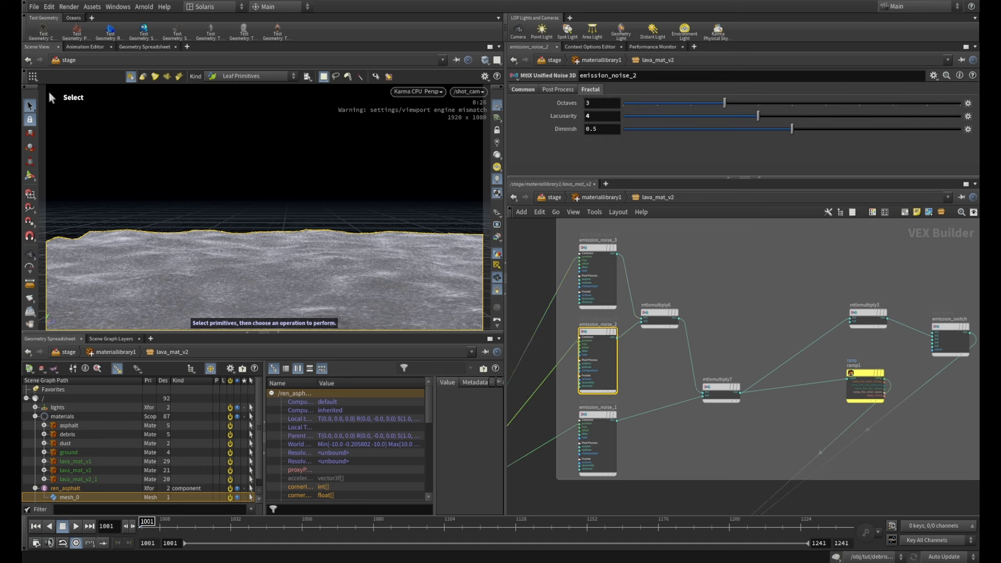
scroll(573, 365, "down", 3)
scroll(628, 410, "up", 4)
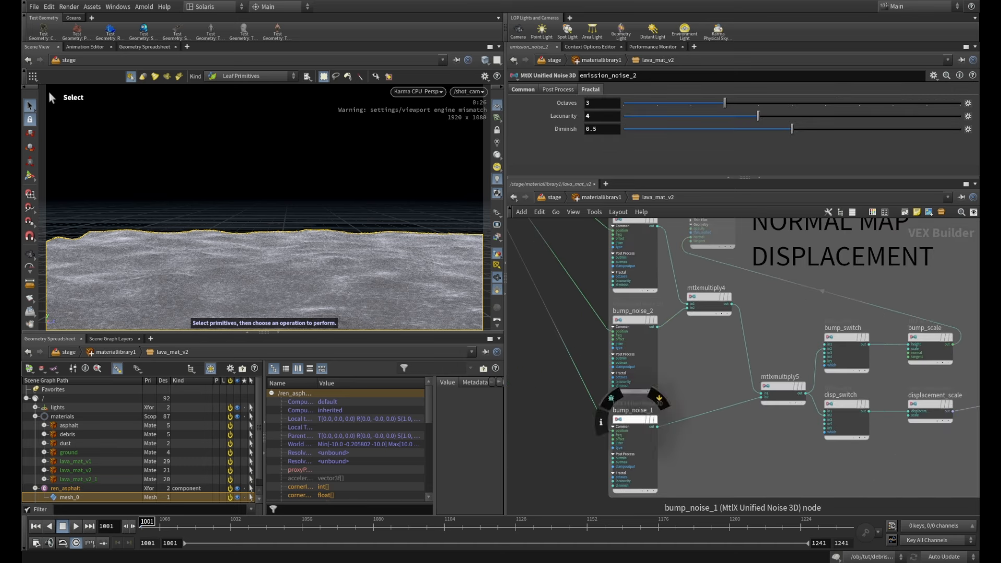
left_click(634, 420)
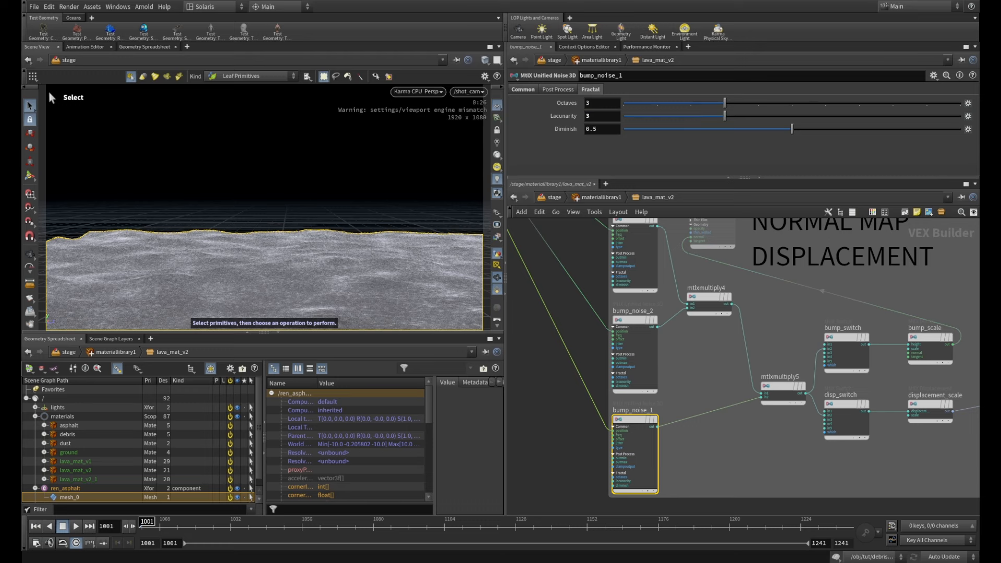
scroll(652, 373, "down", 2)
middle_click_drag(651, 373, 649, 502)
middle_click_drag(658, 282, 647, 375)
scroll(646, 375, "up", 2)
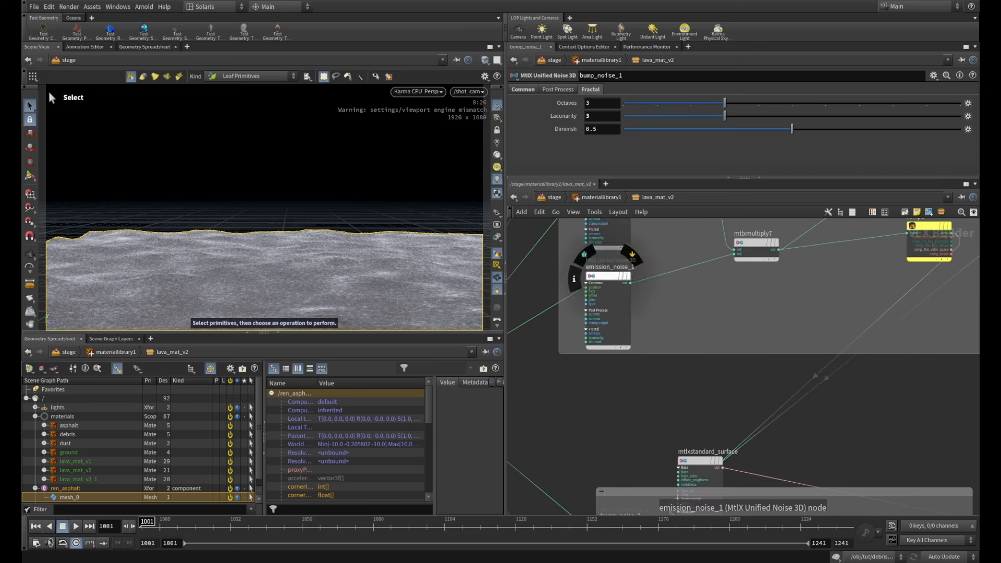
left_click(608, 281)
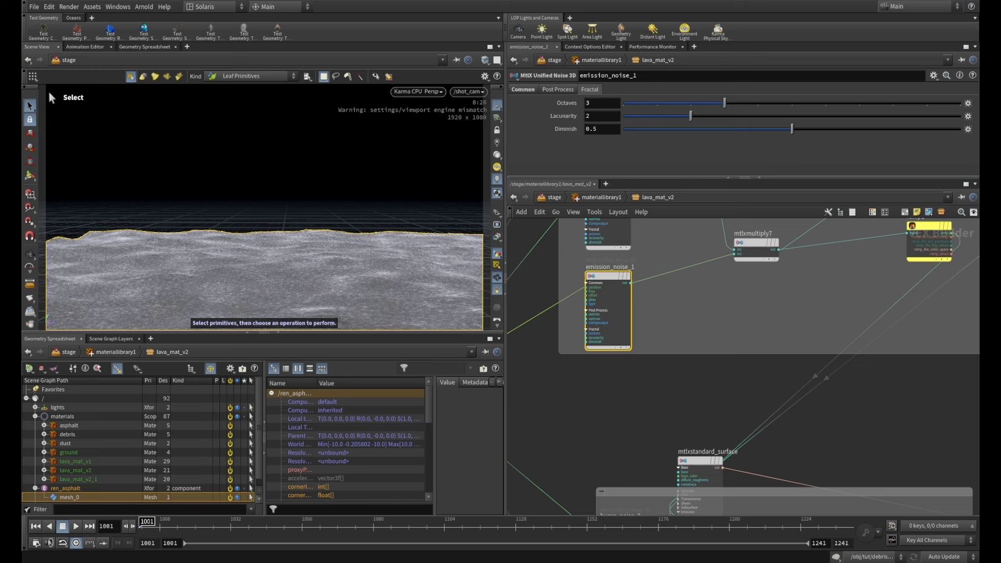
- Move mtlxstandard_surface away from the NORMAL MAP DISPLACEMENT group to the open area beside the emission group, past emission_switch
scroll(670, 357, "down", 3)
middle_click_drag(670, 357, 656, 446)
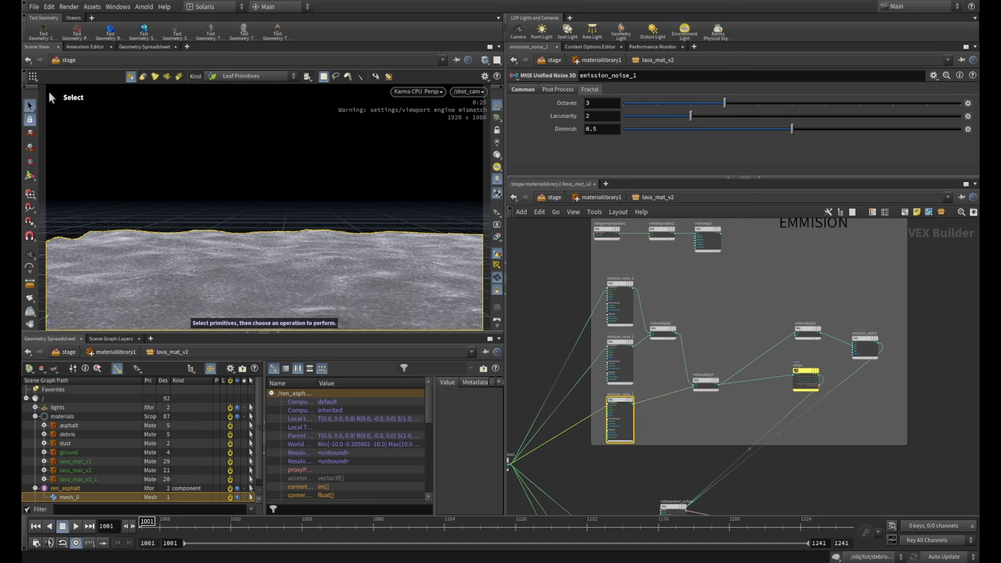
scroll(704, 383, "up", 5)
middle_click_drag(684, 384, 690, 310)
scroll(703, 380, "down", 3)
middle_click_drag(703, 379, 626, 260)
left_click_drag(562, 344, 910, 258)
middle_click_drag(910, 258, 862, 414)
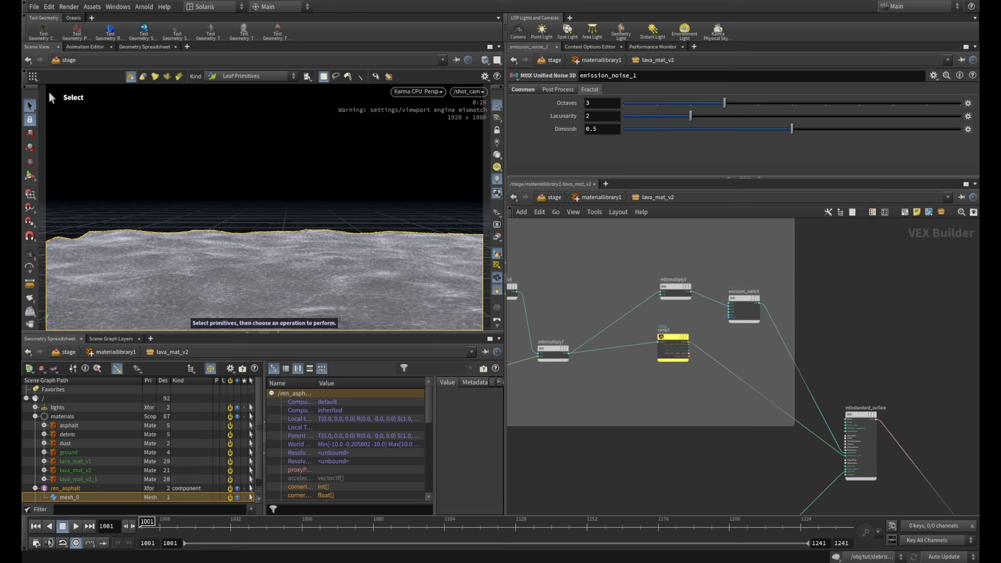
left_click_drag(861, 414, 867, 381)
scroll(671, 367, "up", 3)
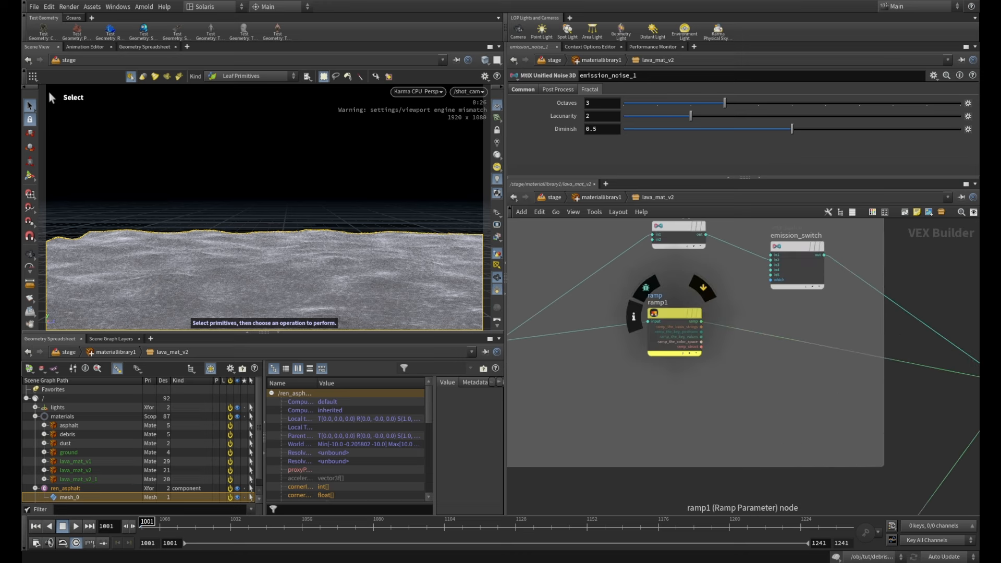
- Examine the colour ramp of ramp1 and its connection to the emission_color input of mtlxstandard_surface
left_click(673, 336)
left_click_drag(745, 177, 745, 287)
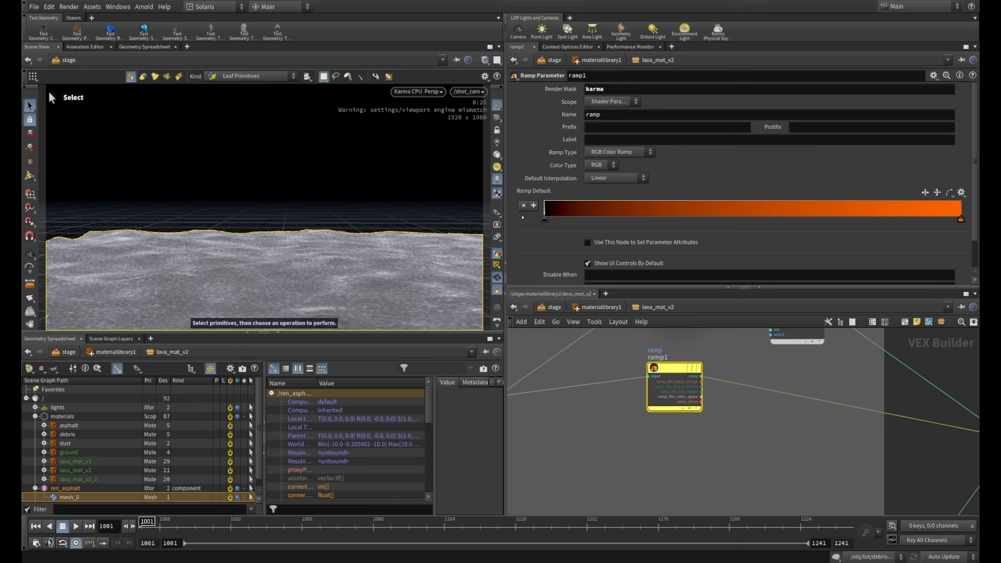
scroll(812, 383, "down", 4)
middle_click_drag(812, 382, 730, 366)
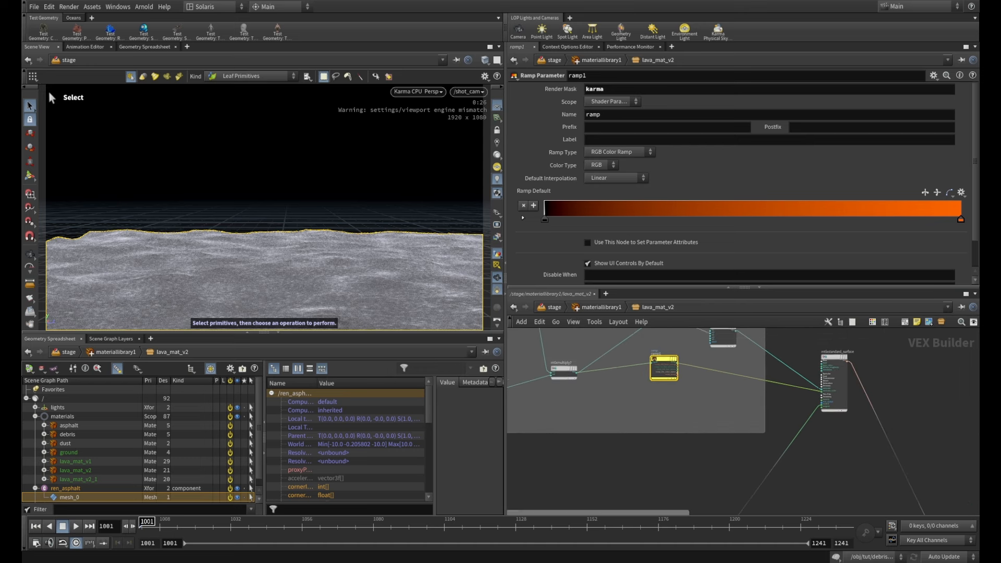
scroll(718, 367, "up", 3)
scroll(709, 367, "up", 1)
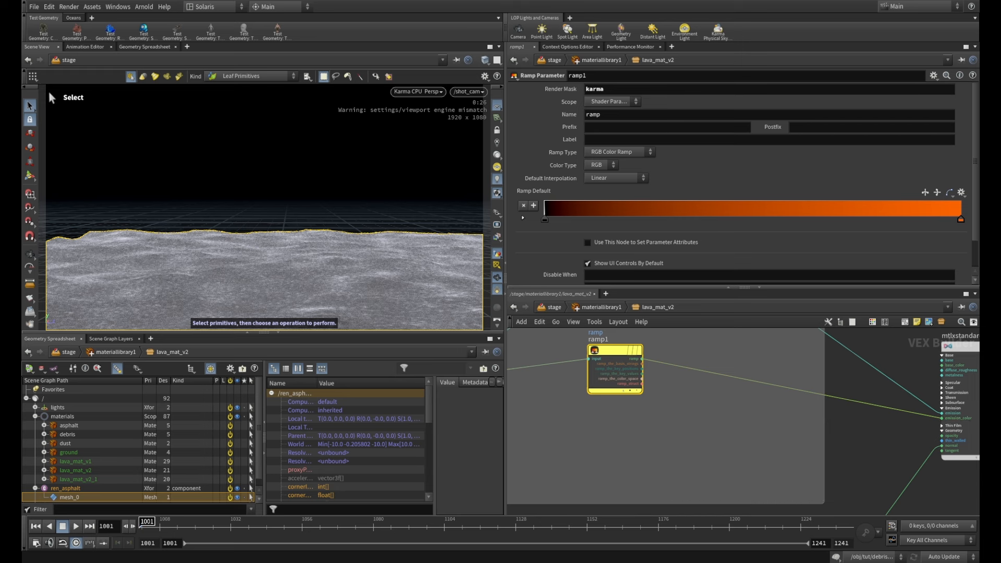
- Disconnect emission_switch from the emission input of mtlxstandard_surface, keeping ramp1 wired to the emission colour
scroll(846, 437, "down", 3)
mouse_move(839, 365)
middle_mouse_down()
mouse_move(839, 418)
mouse_move(828, 377)
mouse_move(837, 373)
mouse_move(823, 374)
middle_mouse_up()
scroll(841, 411, "up", 2)
scroll(839, 407, "up", 2)
left_click_drag(829, 367, 844, 395)
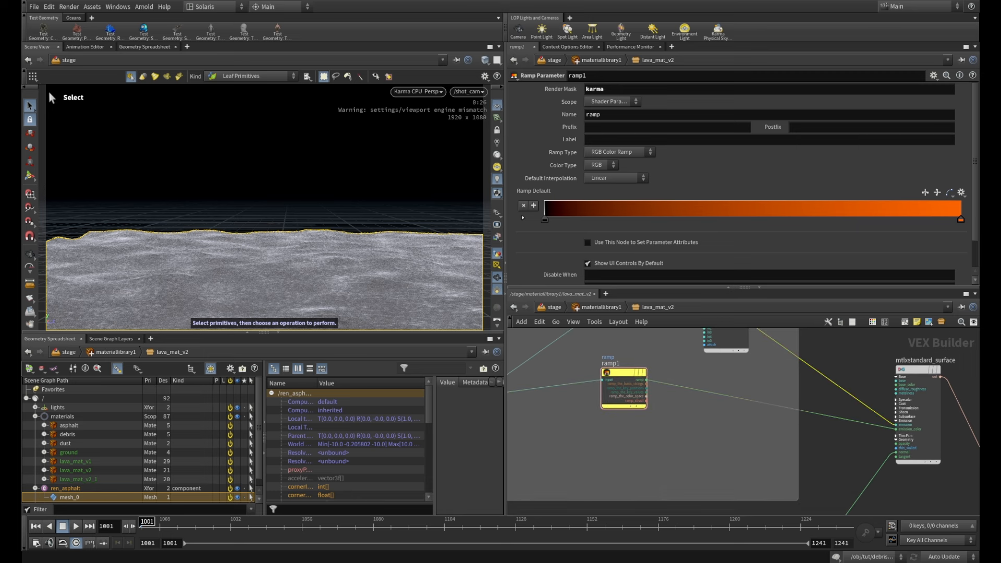
key("Delete")
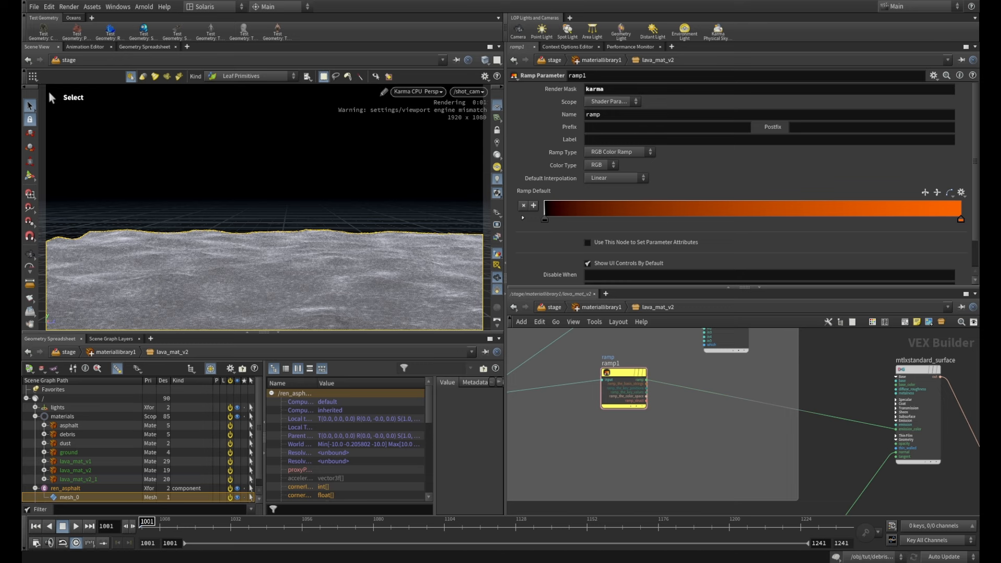
- Set the base Color of mtlxstandard_surface to black
scroll(776, 405, "down", 3)
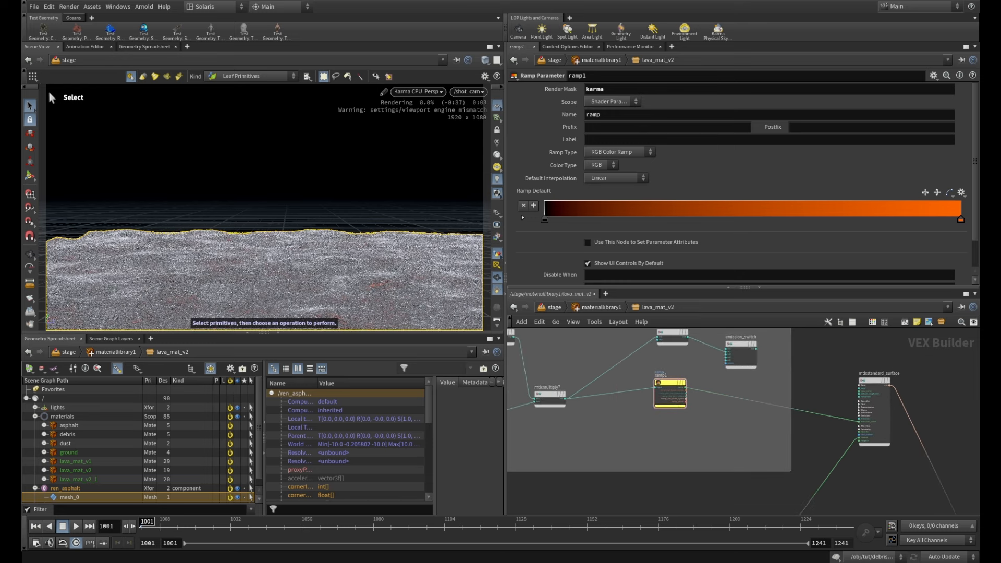
scroll(661, 401, "down", 3)
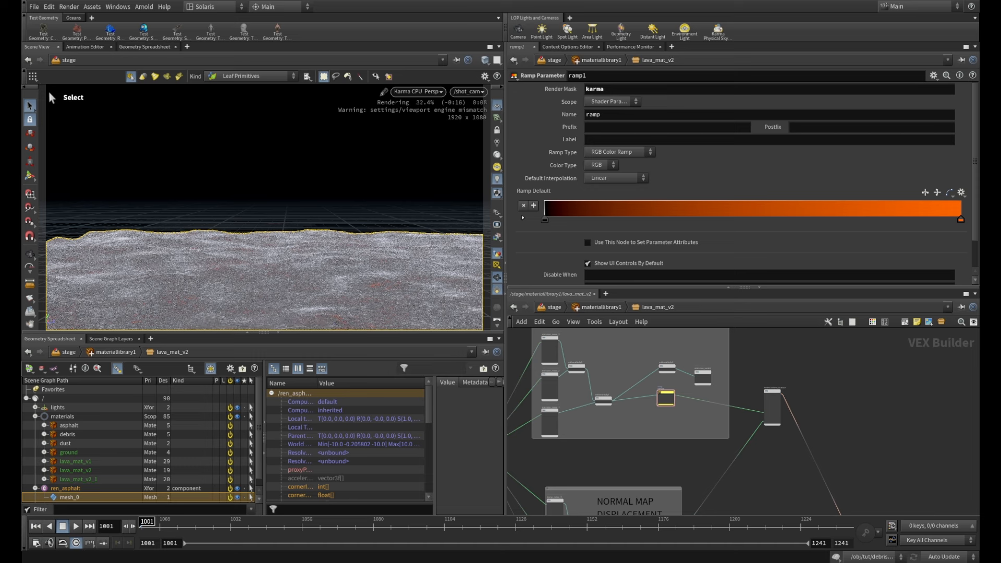
middle_click_drag(620, 359, 782, 495)
scroll(771, 382, "up", 3)
middle_click_drag(716, 488, 714, 412)
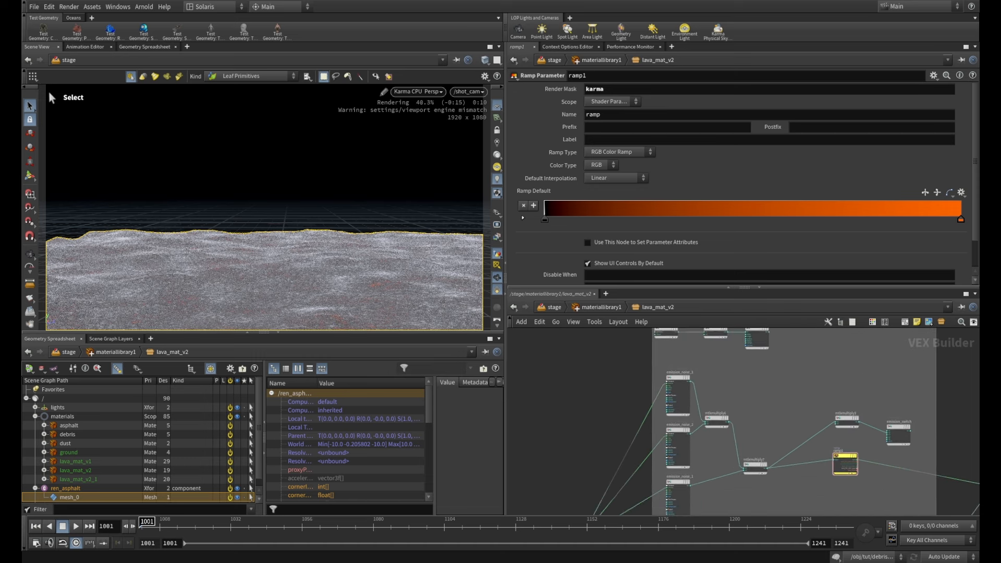
scroll(714, 412, "up", 3)
middle_click_drag(912, 454, 598, 391)
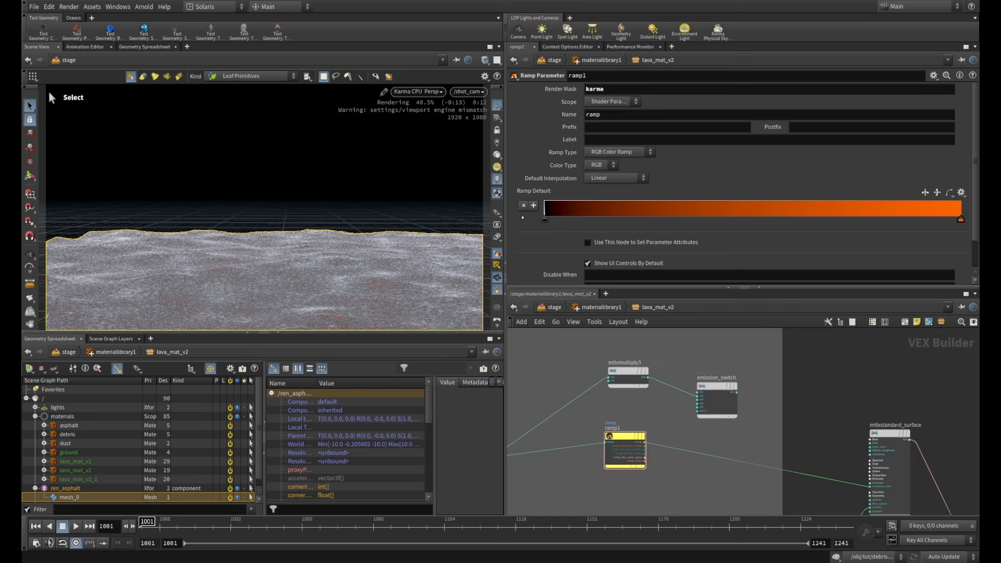
left_click(887, 433)
left_click(595, 110)
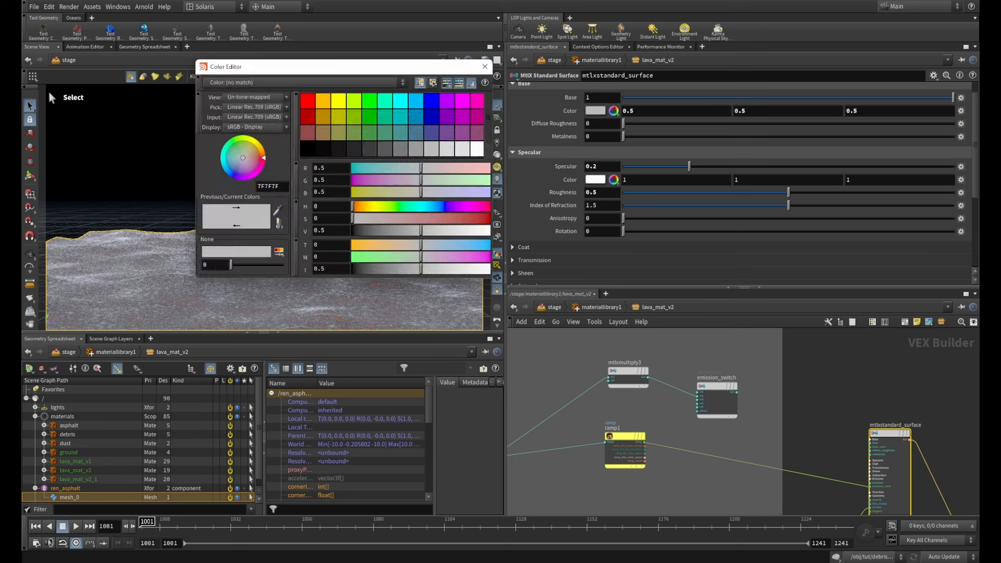
left_click(308, 149)
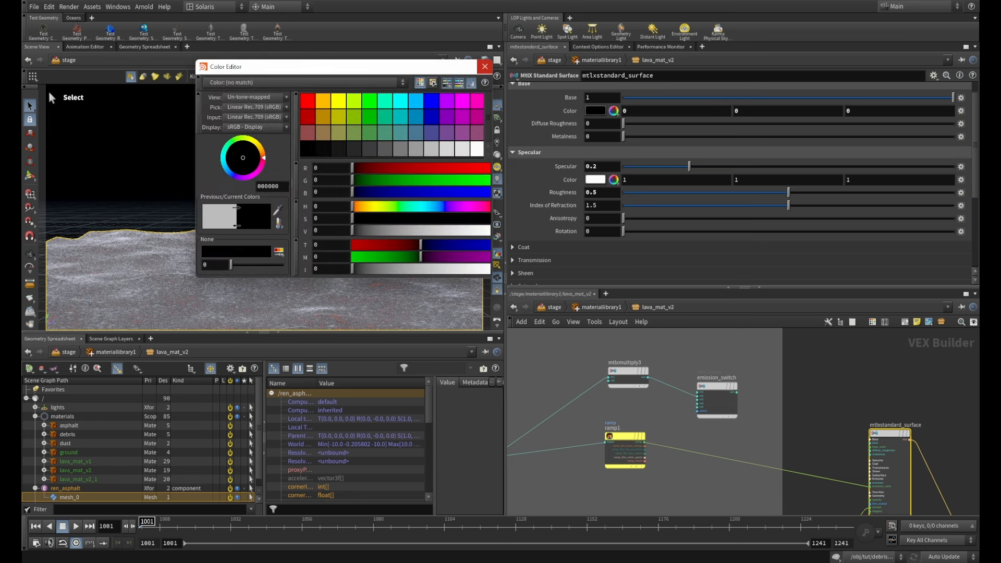
left_click(485, 66)
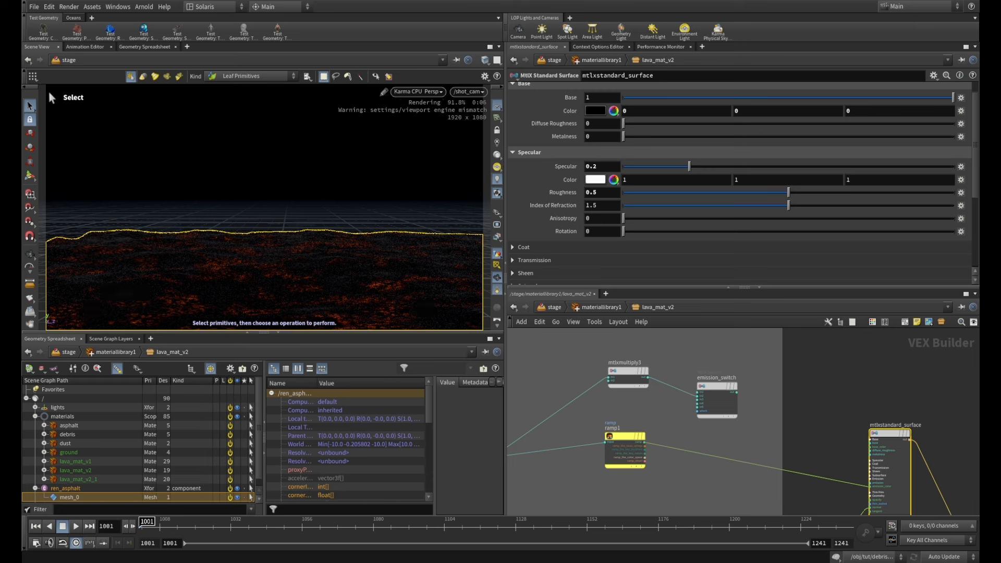
- Check mtlxmultiply3 and emission_switch, and reconnect the switch's output to the emission input of mtlxstandard_surface
mouse_move(629, 376)
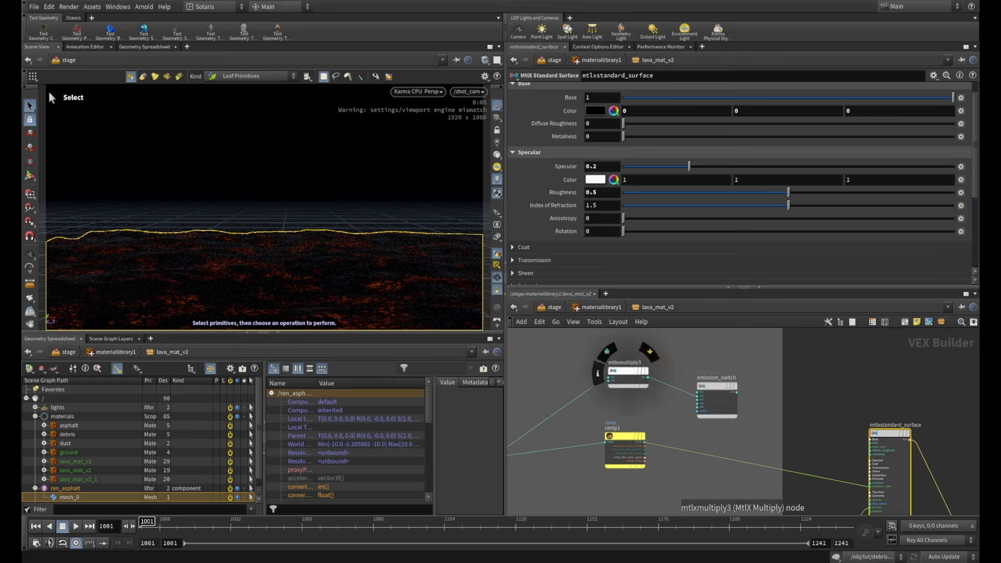
scroll(630, 374, "down", 1)
left_click(633, 374)
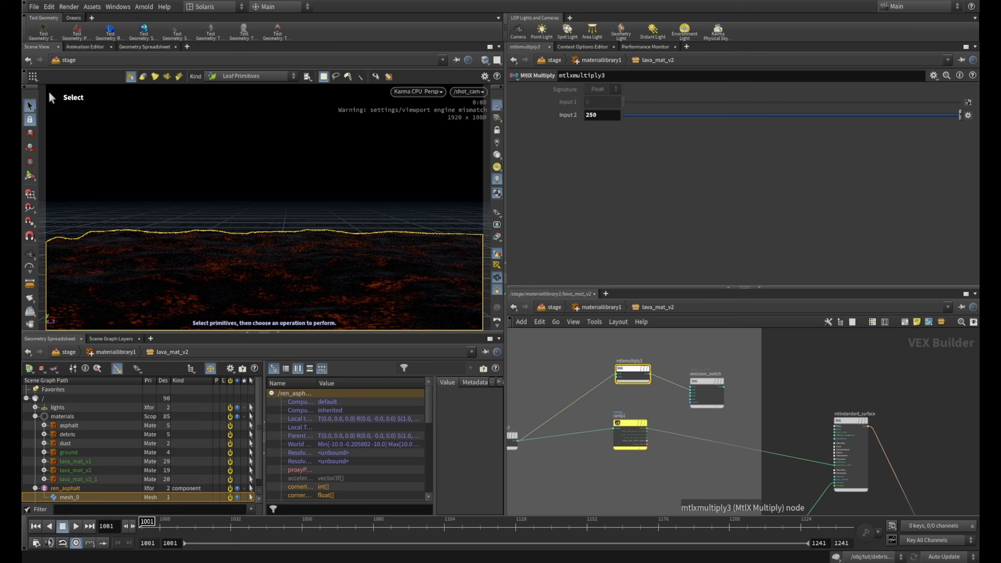
left_click(706, 386)
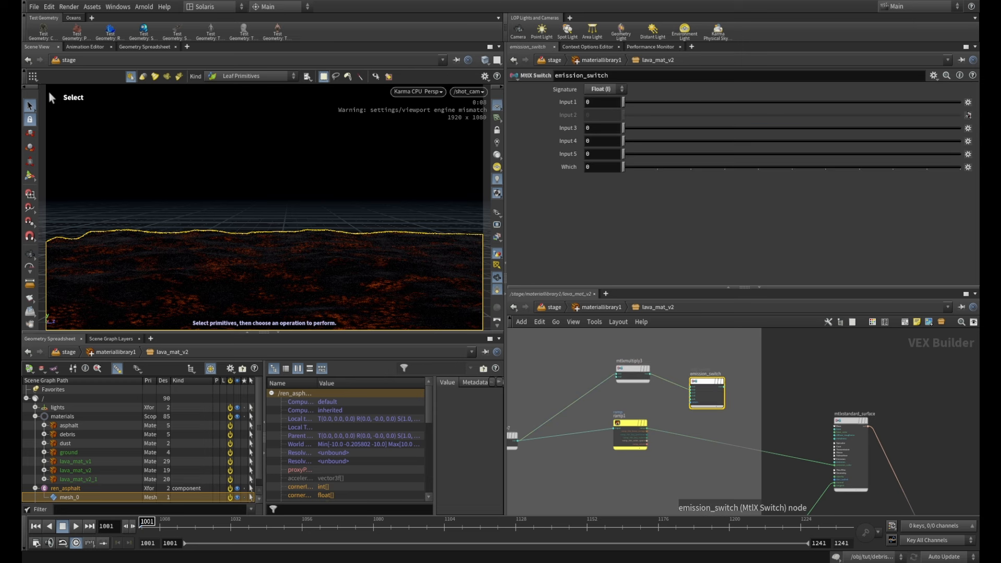
scroll(751, 391, "up", 3)
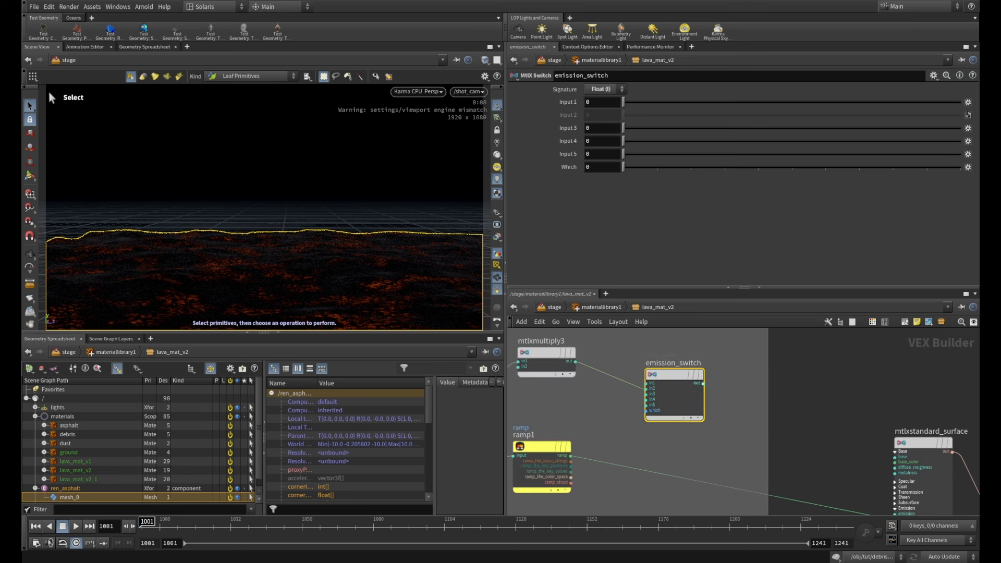
scroll(789, 415, "down", 1)
middle_click_drag(789, 415, 738, 382)
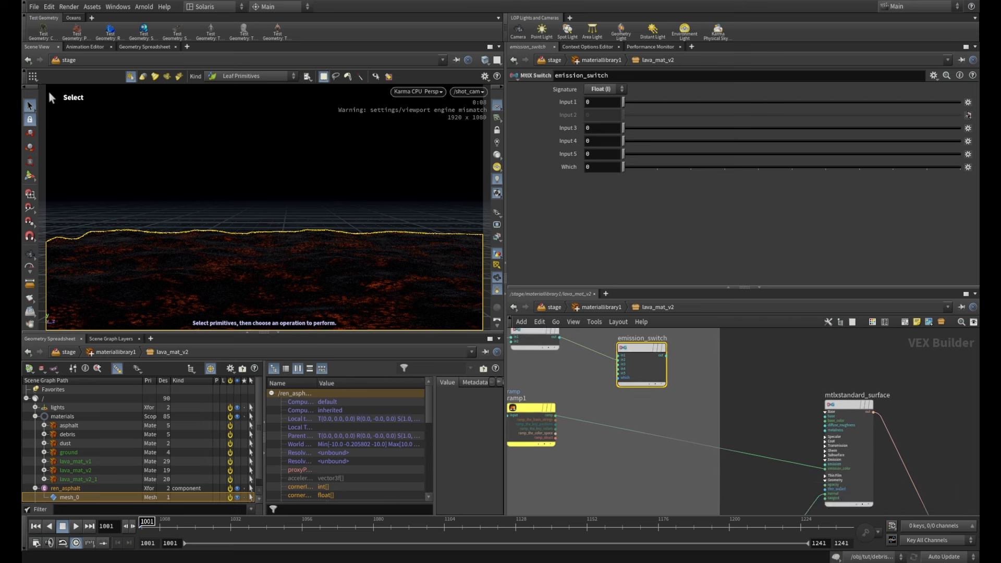
left_click(666, 356)
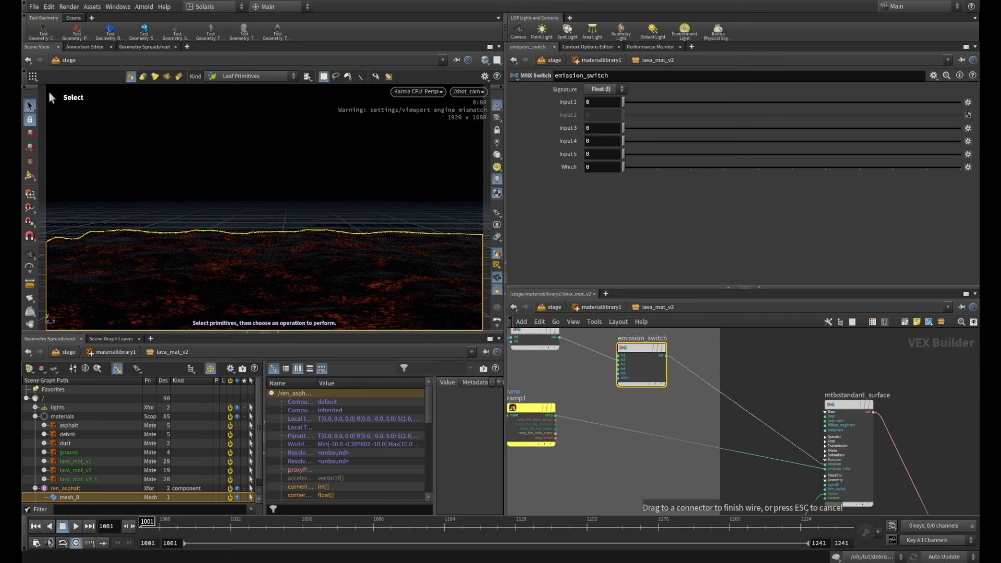
left_click(825, 464)
scroll(776, 360, "down", 2)
middle_click_drag(776, 360, 847, 403)
scroll(811, 387, "up", 3)
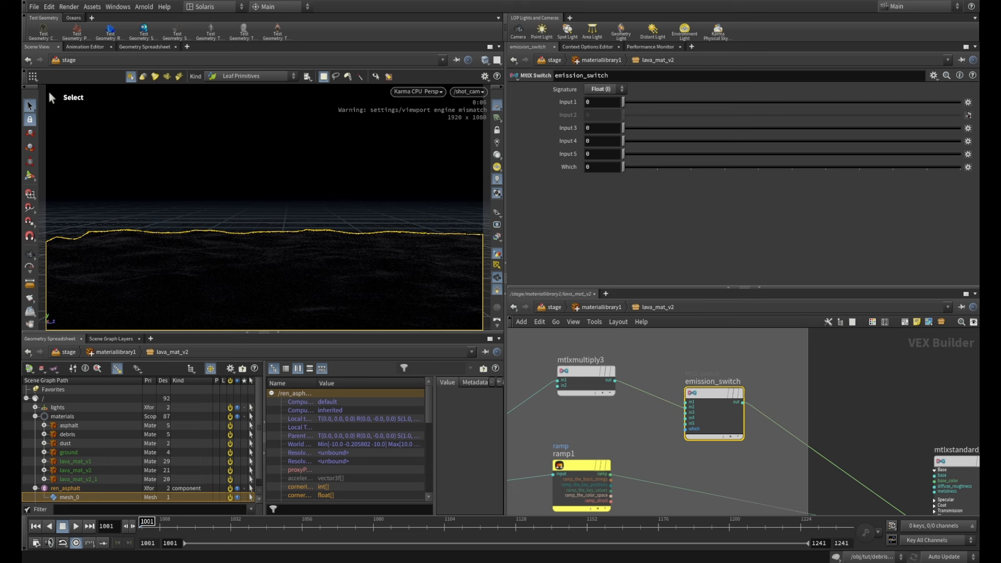
- Set Which to 1 on emission_switch so that mtlxmultiply3 drives the emission strength
double_click(590, 167)
type("1")
key("Return")
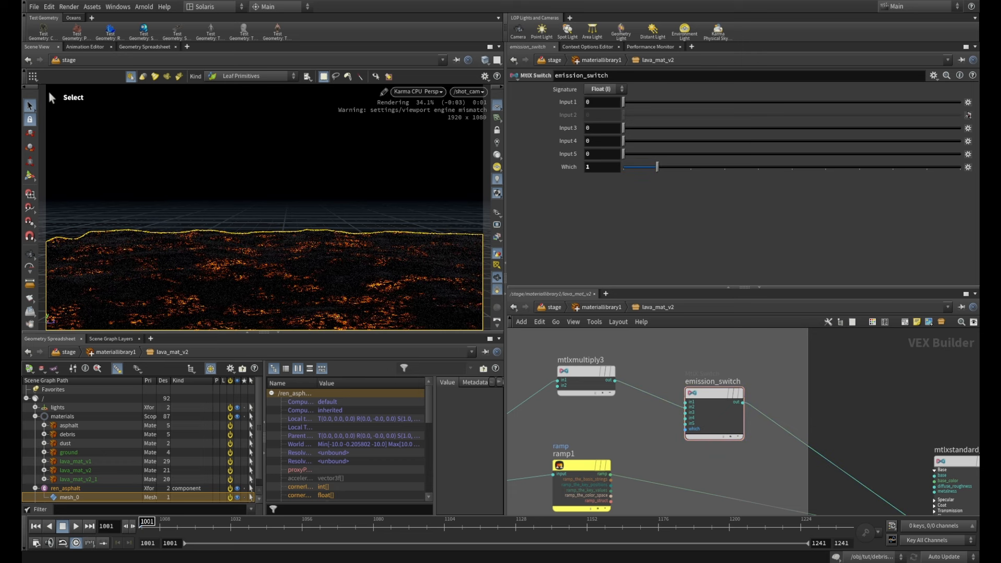
- Examine mtlxmultiply3, the Geomprop setting of mtlxgeompropvalue2, and that node's connections to the emission and bump noises
scroll(887, 410, "down", 2)
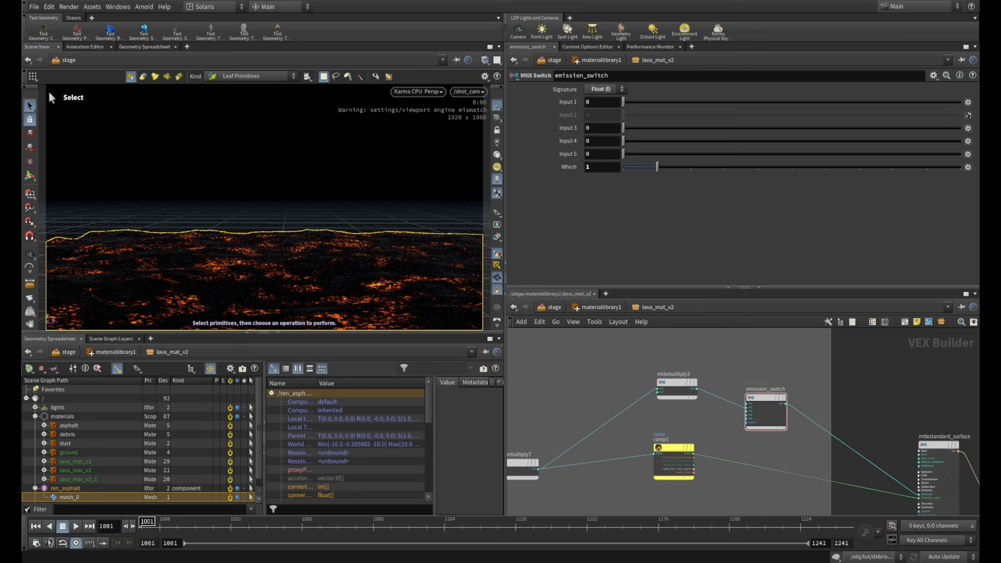
left_click(677, 391)
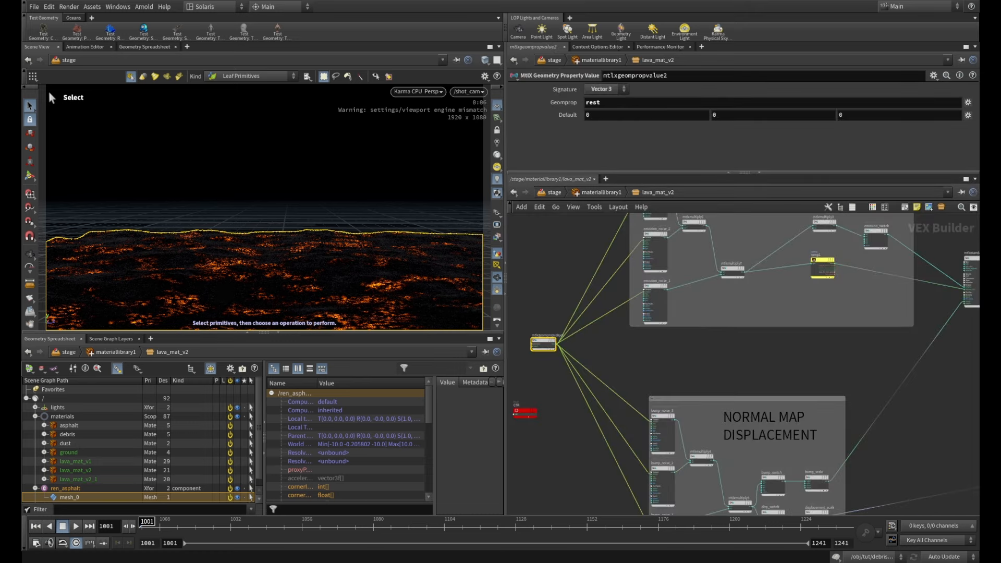
scroll(603, 349, "up", 3)
middle_click_drag(602, 350, 739, 356)
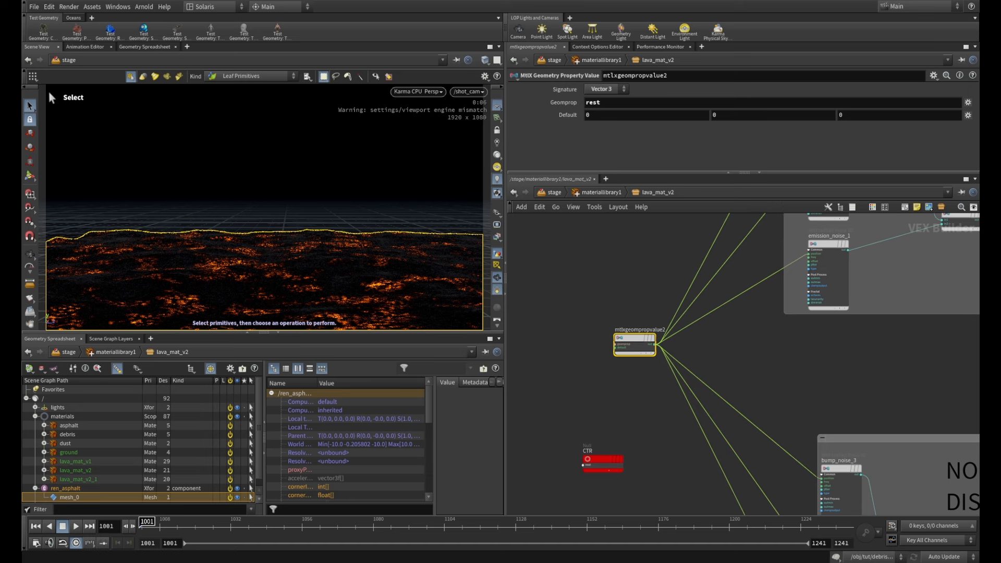
scroll(866, 373, "down", 3)
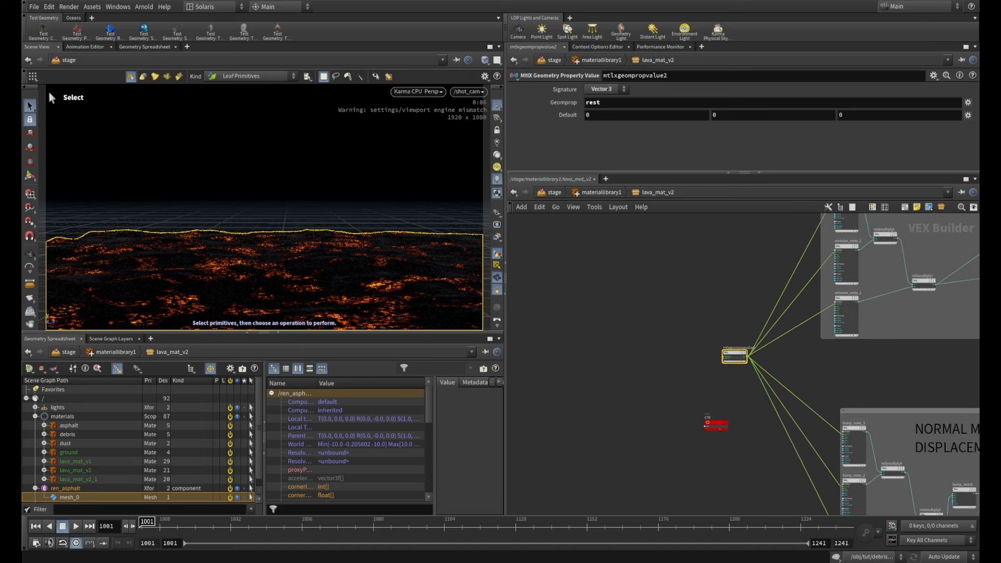
middle_click_drag(865, 372, 757, 325)
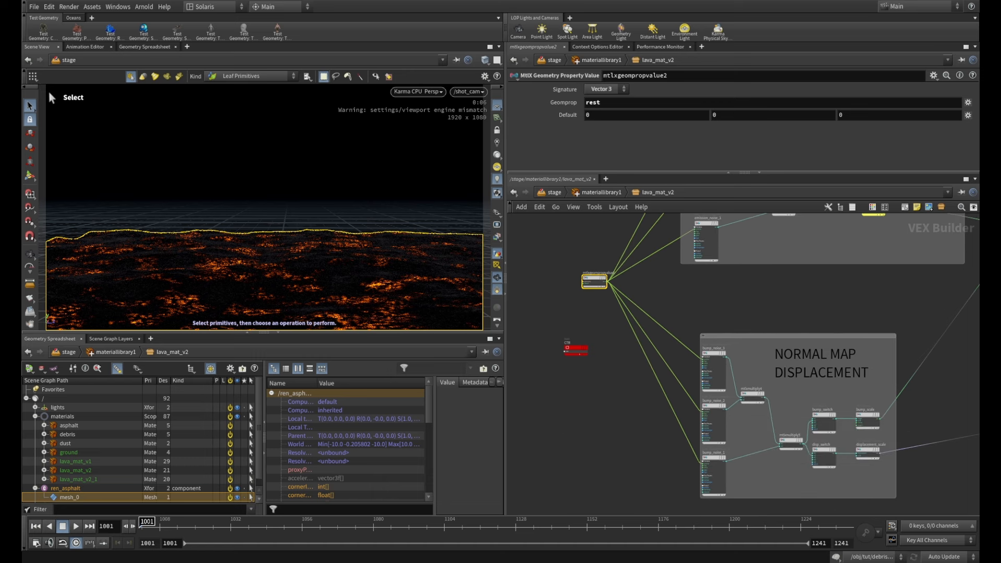
middle_click_drag(662, 282, 660, 378)
scroll(646, 371, "up", 5)
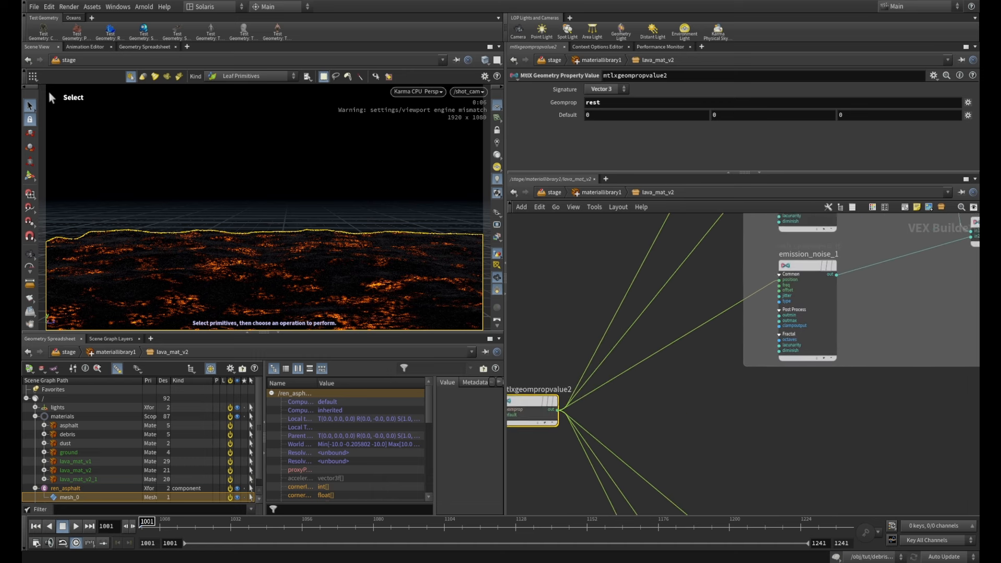
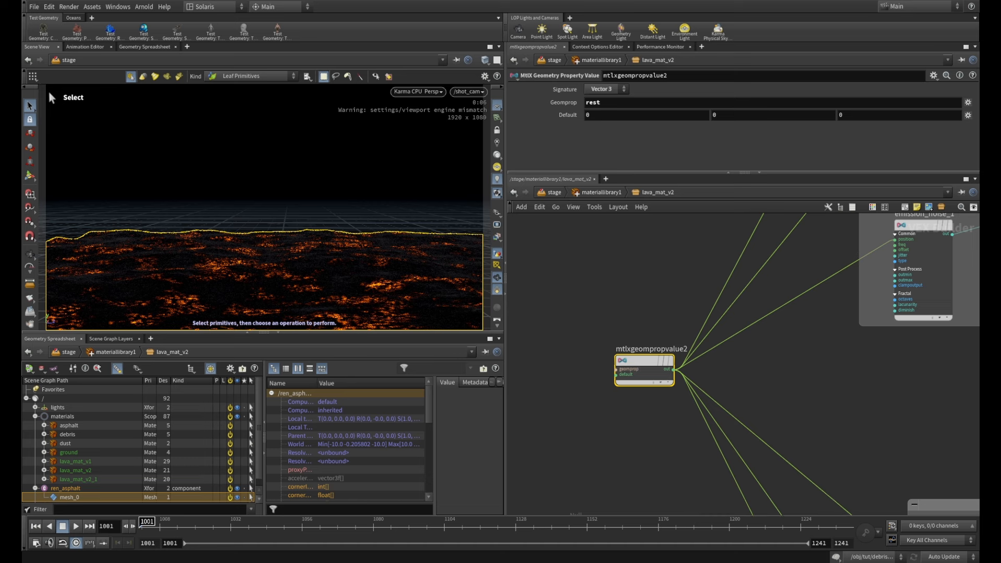
middle_click_drag(782, 292, 634, 490)
scroll(838, 362, "down", 2)
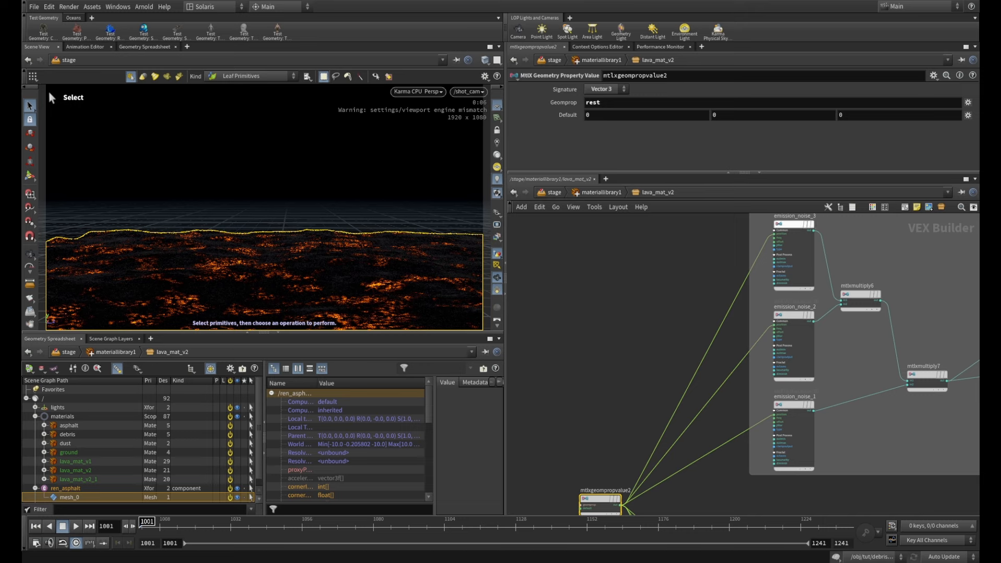
- Open the lava_mat network inside materiallibrary2 and move its inputs node away from the shader nodes
scroll(761, 235, "up", 3)
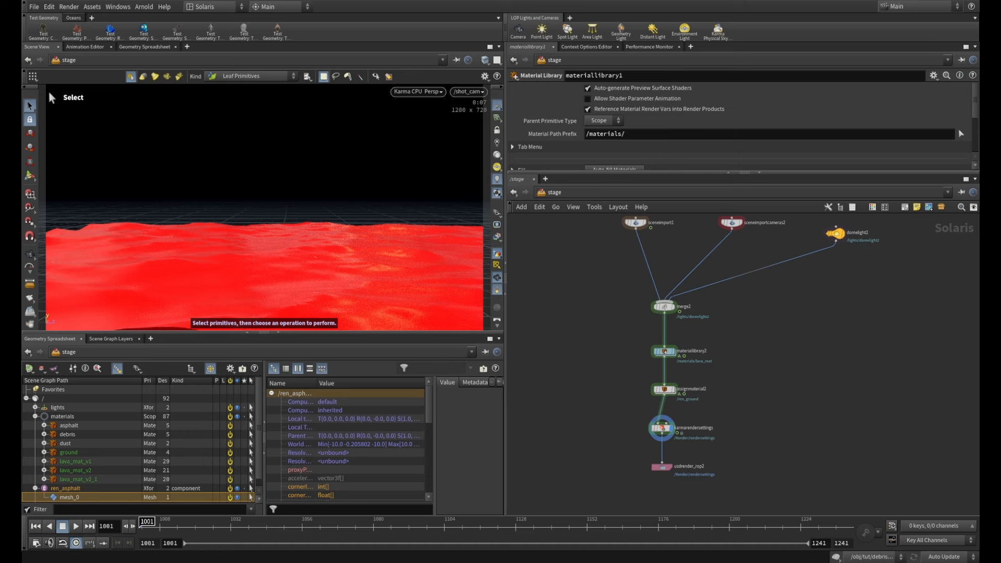
scroll(636, 379, "up", 5)
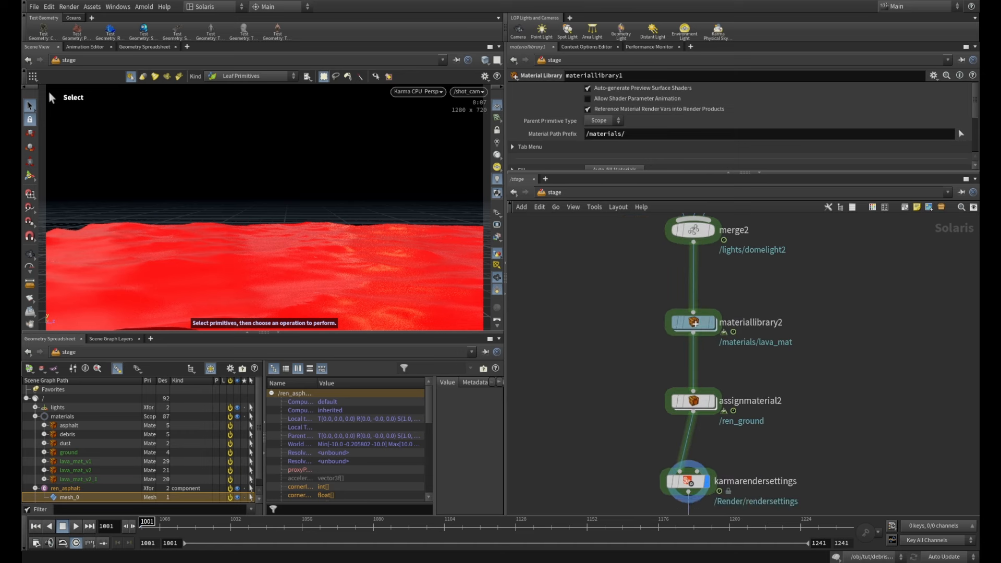
double_click(693, 323)
double_click(682, 357)
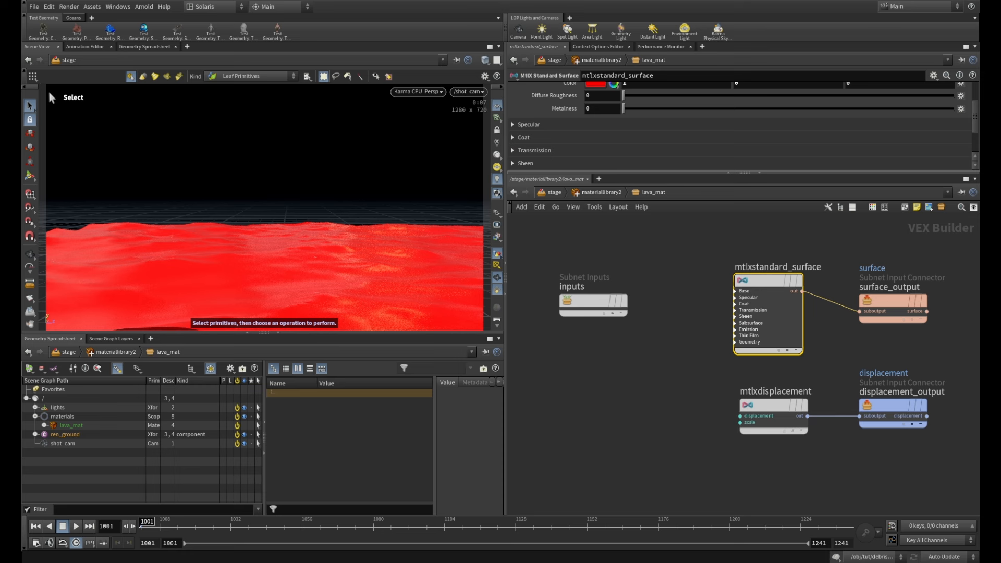
scroll(644, 389, "down", 3)
left_click_drag(609, 328, 563, 277)
middle_click_drag(633, 360, 740, 302)
key("Tab")
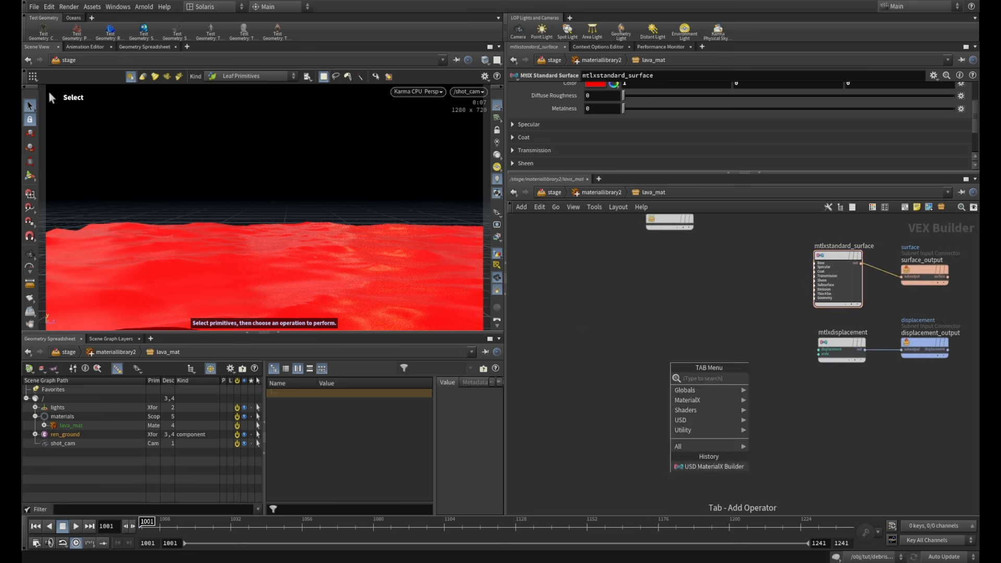
type("noi")
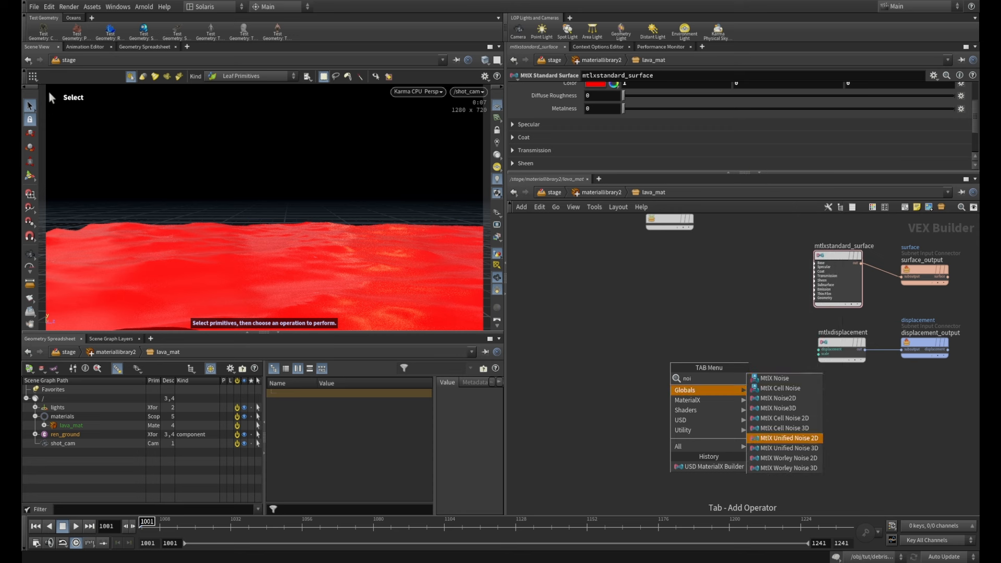
key("Return")
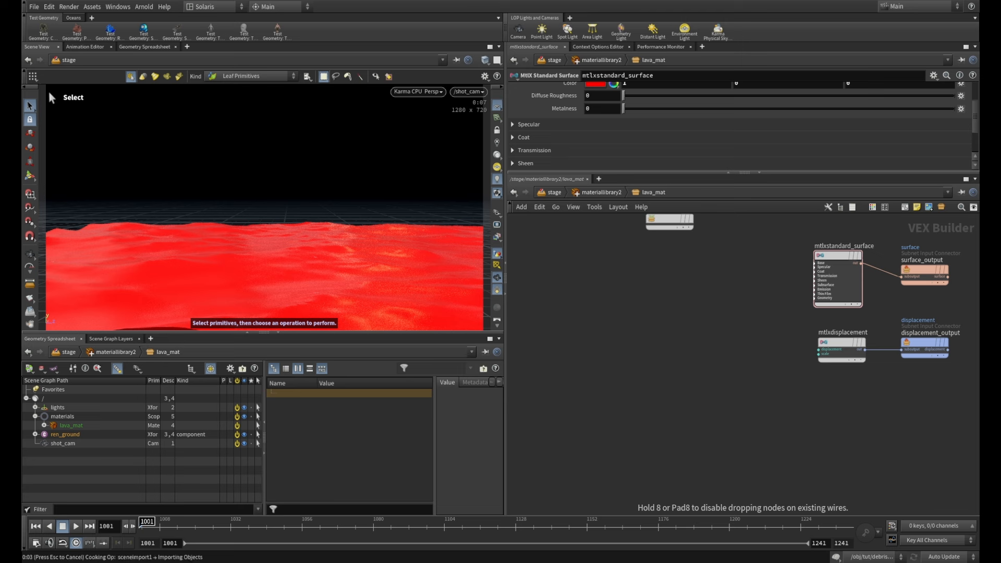
left_click(660, 362)
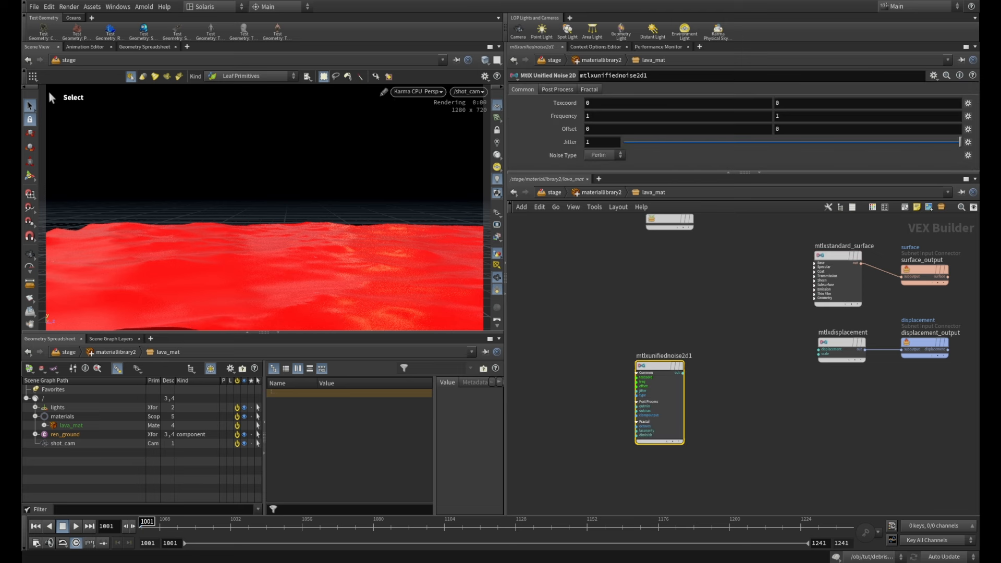
scroll(671, 359, "up", 3)
scroll(674, 371, "up", 1)
middle_click_drag(705, 401, 714, 343)
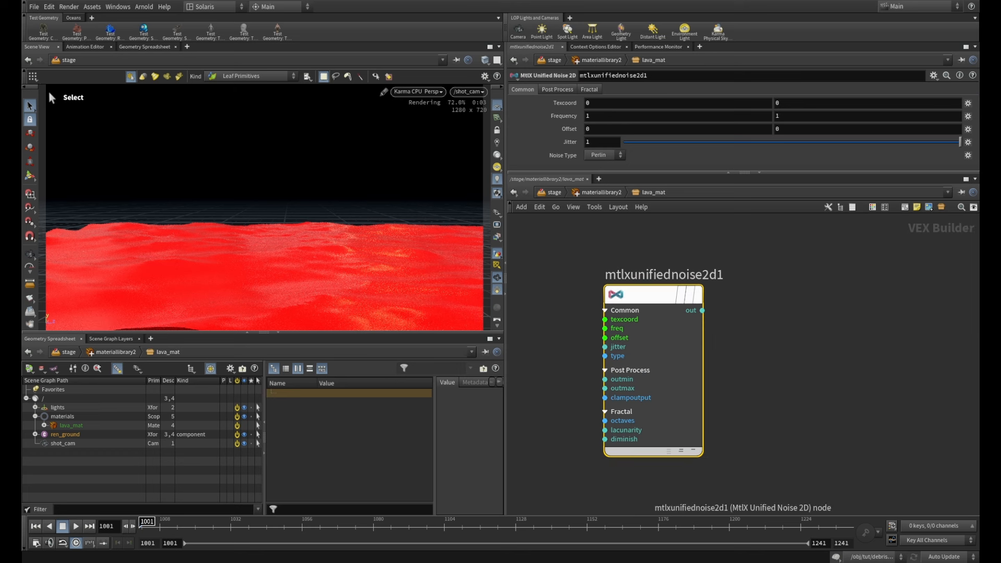
key("Delete")
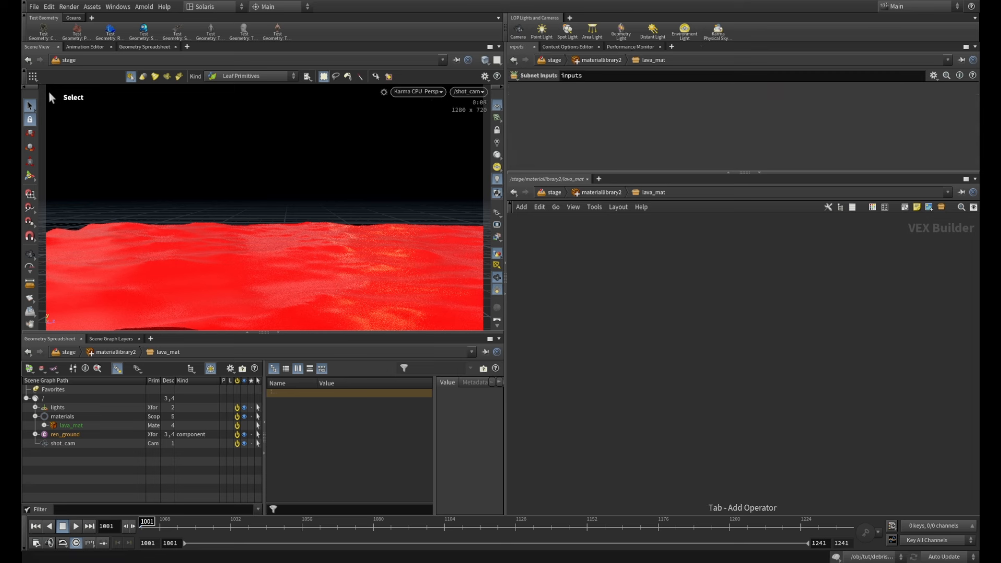
- Switch the viewport renderer from Karma CPU to Houdini GL
left_click(417, 91)
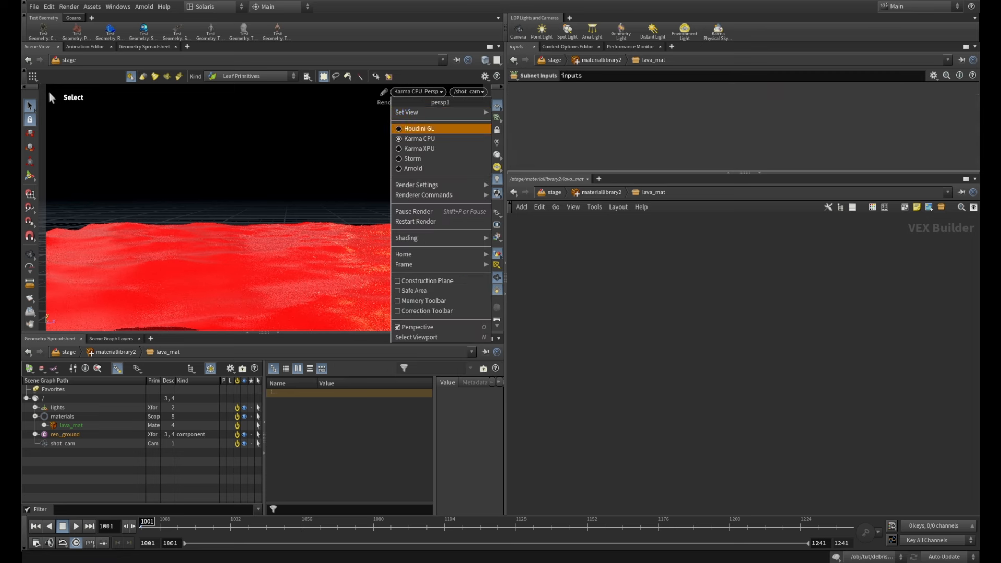
left_click(422, 129)
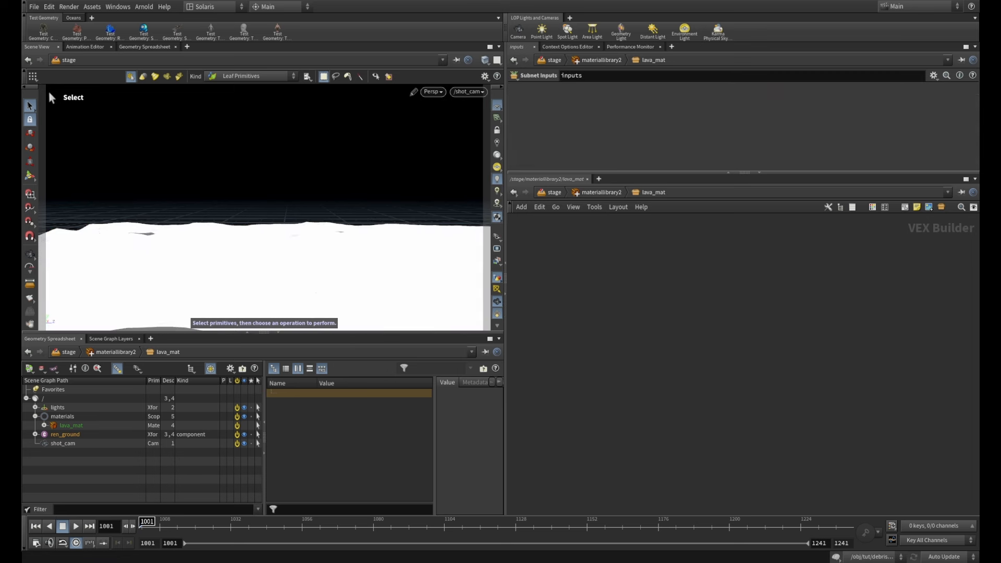
- Add a MtlX Unified Noise 3D node to the lava_mat network
key("Tab")
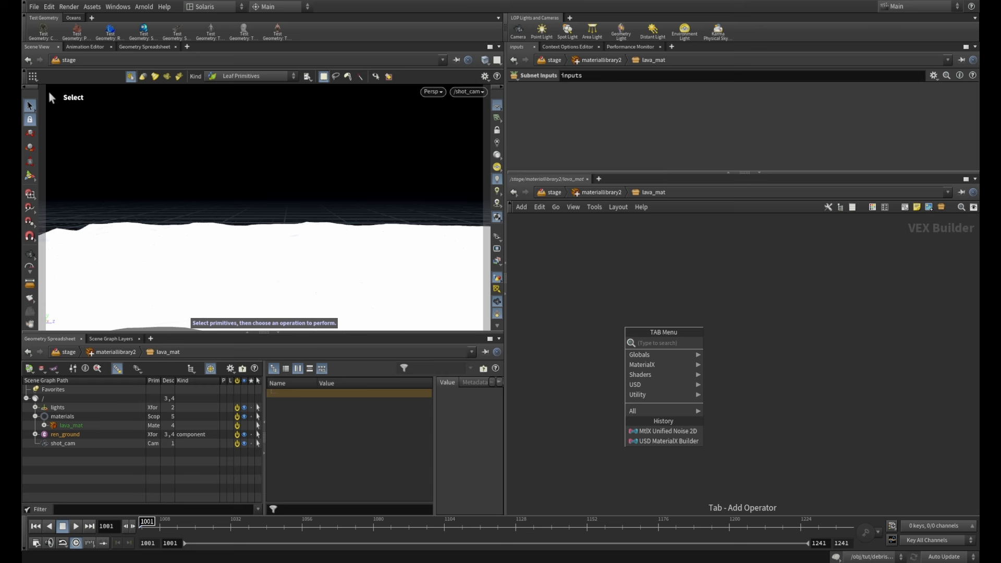
type("noi")
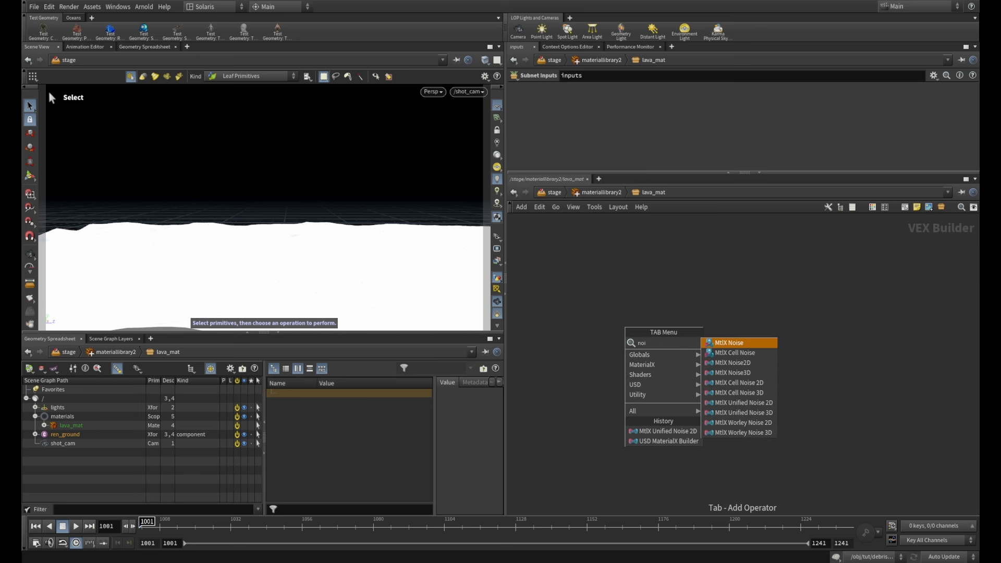
key("Down")
key("Down")
key("Down")
key("Down")
key("Down")
key("Down")
key("Down")
key("Return")
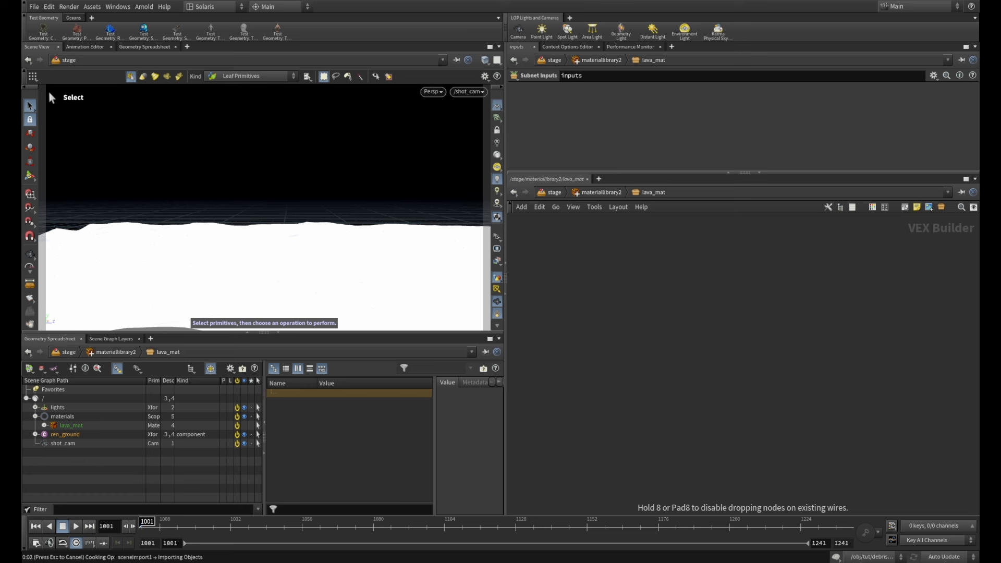
left_click(655, 326)
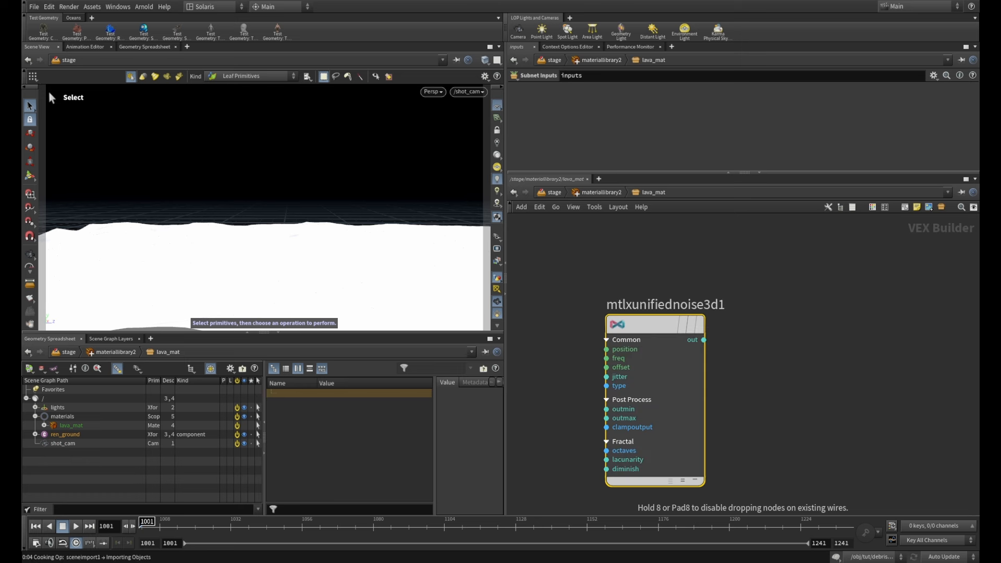
- Link the noise's Y and Z frequency to its X frequency with relative references
scroll(735, 327, "down", 2)
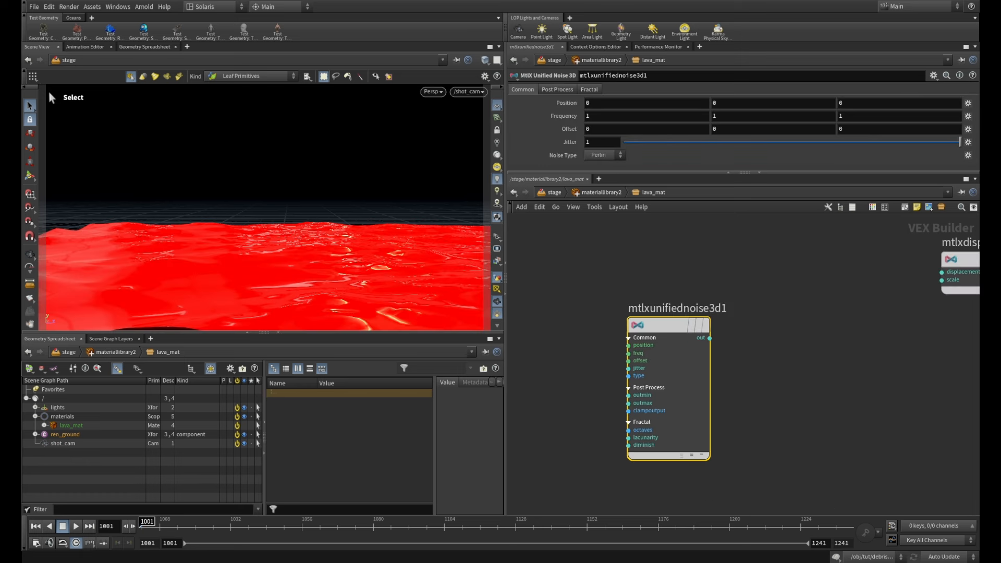
middle_click_drag(734, 328, 740, 322)
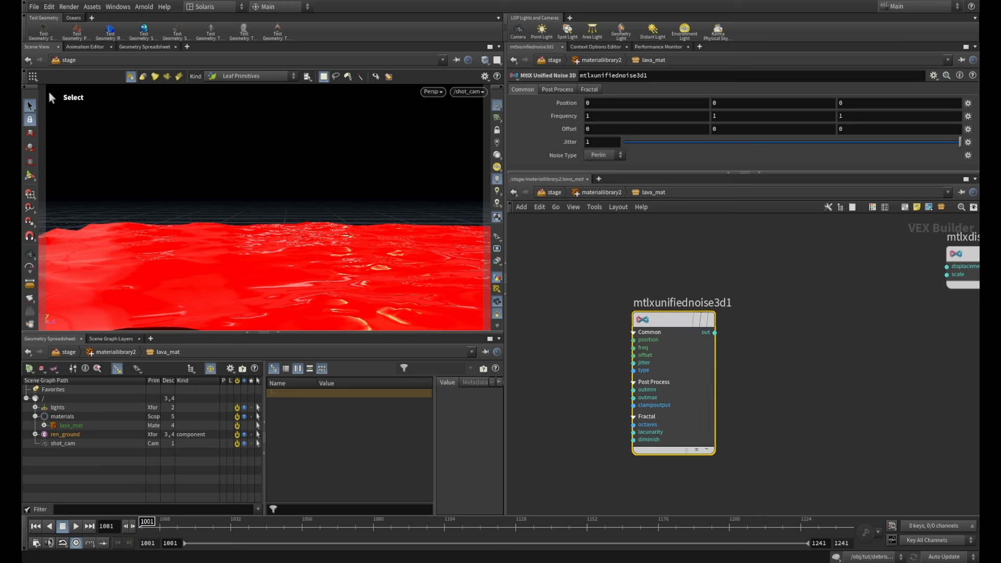
scroll(683, 397, "down", 3)
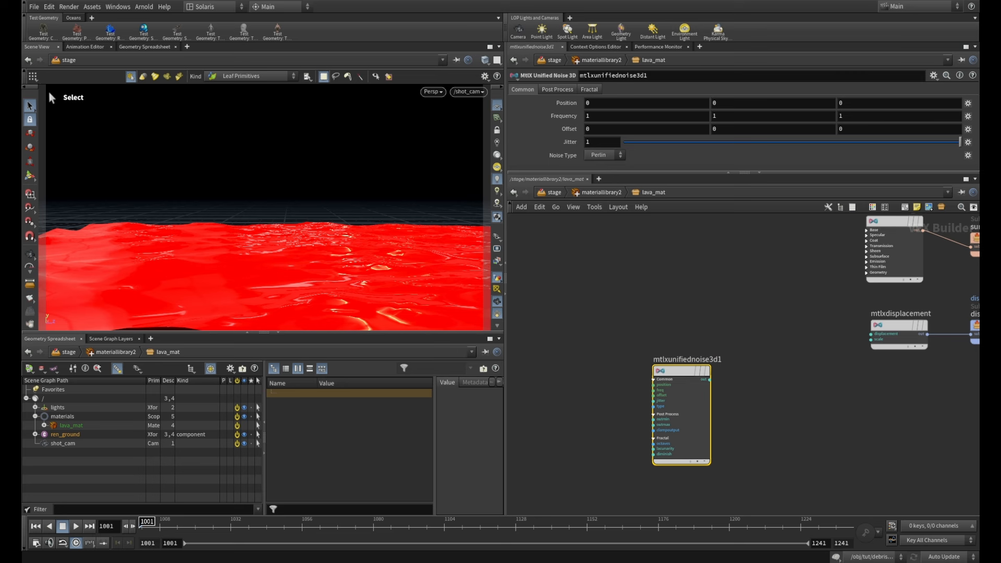
right_click(616, 117)
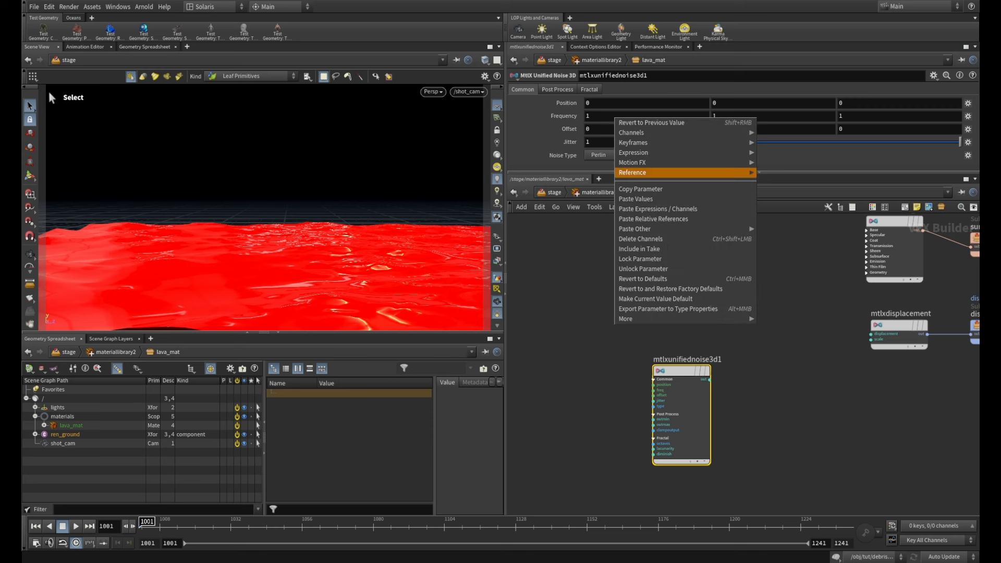
left_click(647, 189)
right_click(726, 116)
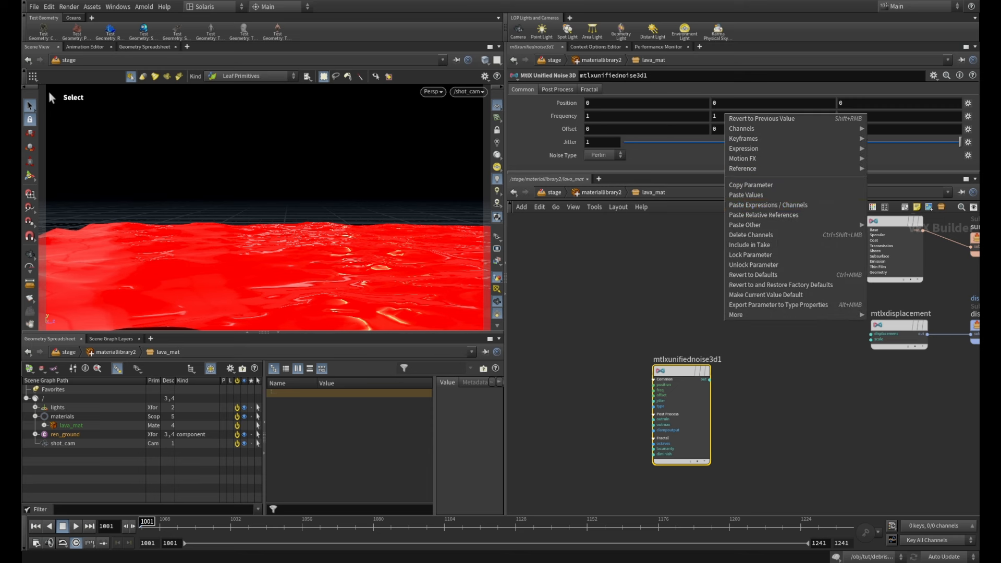
left_click(757, 214)
right_click(837, 116)
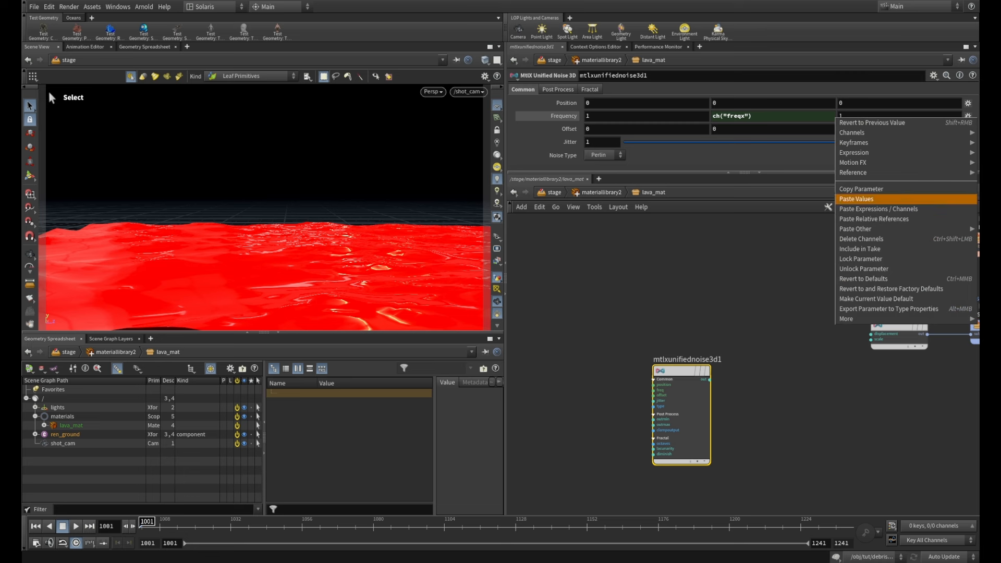
left_click(869, 219)
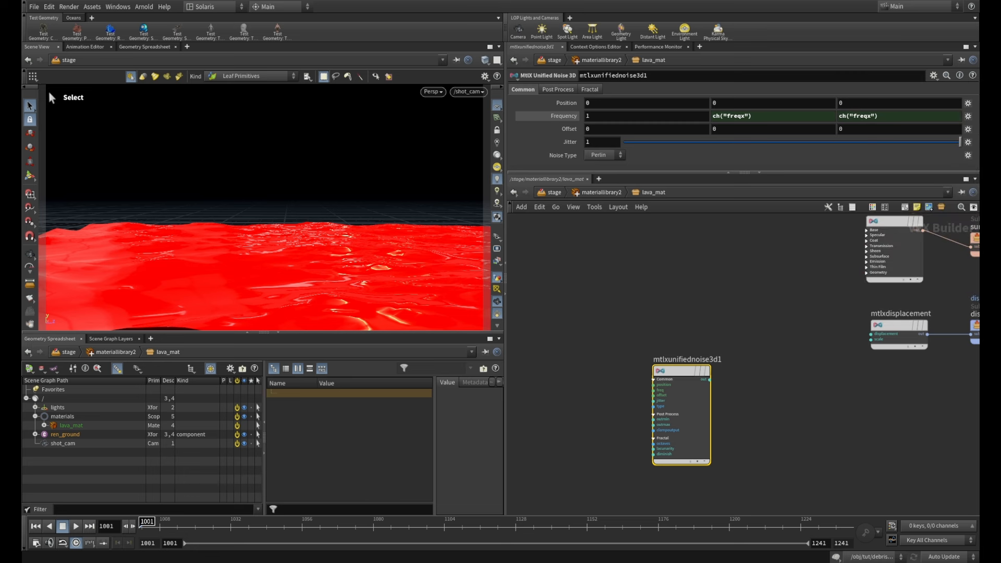
- Set the noise's X frequency to 0.1 and place the node farther from the shader nodes
double_click(605, 116)
type("0.1")
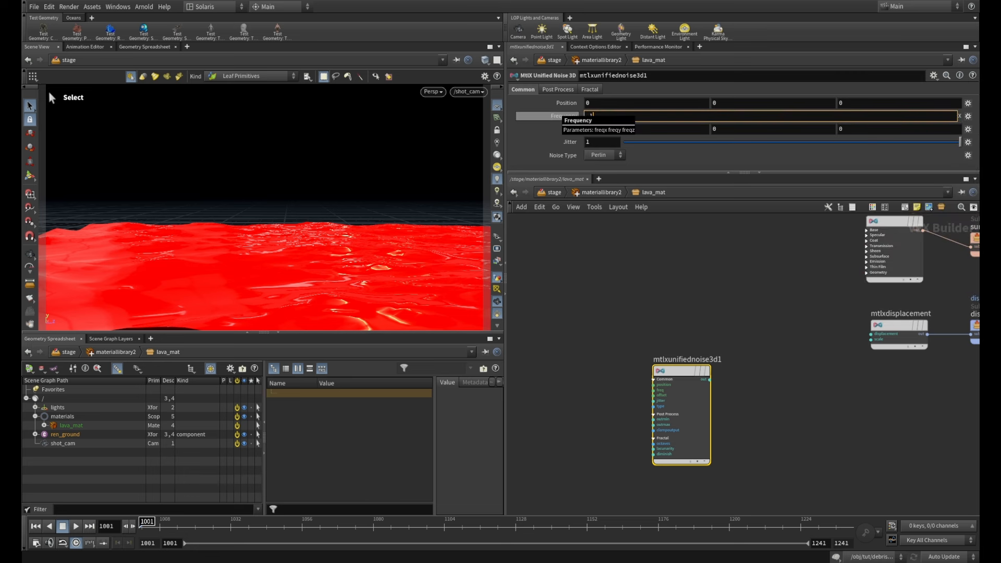
key("Return")
middle_click_drag(730, 334, 683, 341)
left_click_drag(635, 379, 604, 335)
scroll(628, 301, "down", 1)
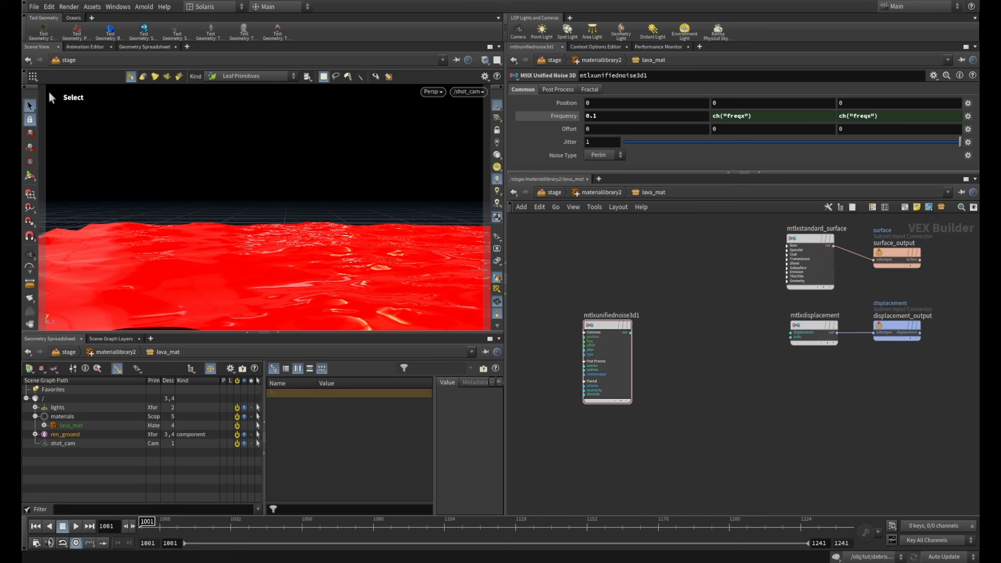
- Duplicate the noise node above the original, shift the inputs node clear, and set the copy's X frequency to 1
middle_click_drag(629, 301, 636, 357)
left_click_drag(615, 388, 625, 306)
middle_click_drag(627, 308, 634, 380)
left_click_drag(656, 333, 613, 240)
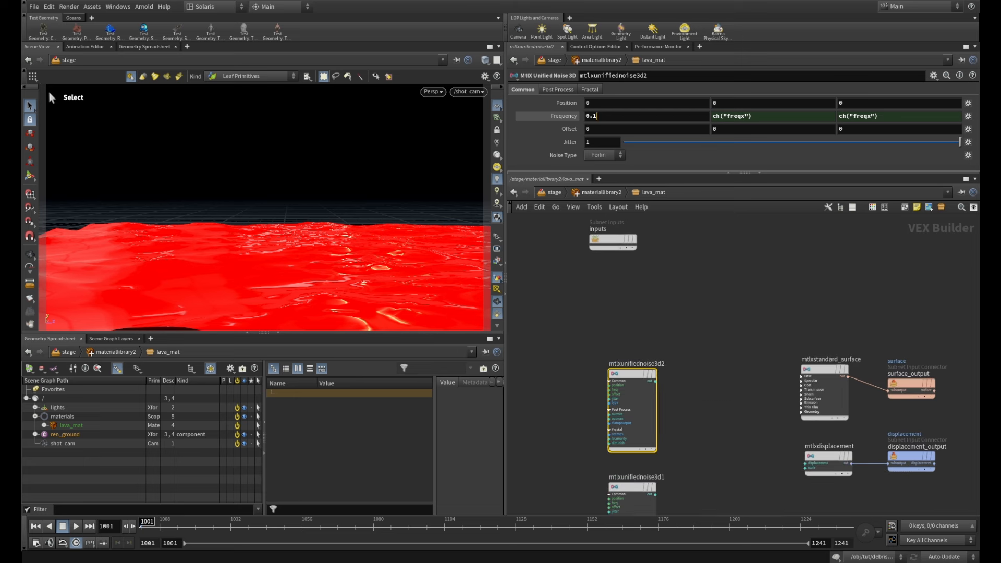
left_click(594, 116)
type("1")
key("Return")
- Duplicate the second noise node above itself and set the new copy's X frequency to 10
left_click_drag(633, 374, 633, 270, "alt")
left_click(597, 116)
type("0")
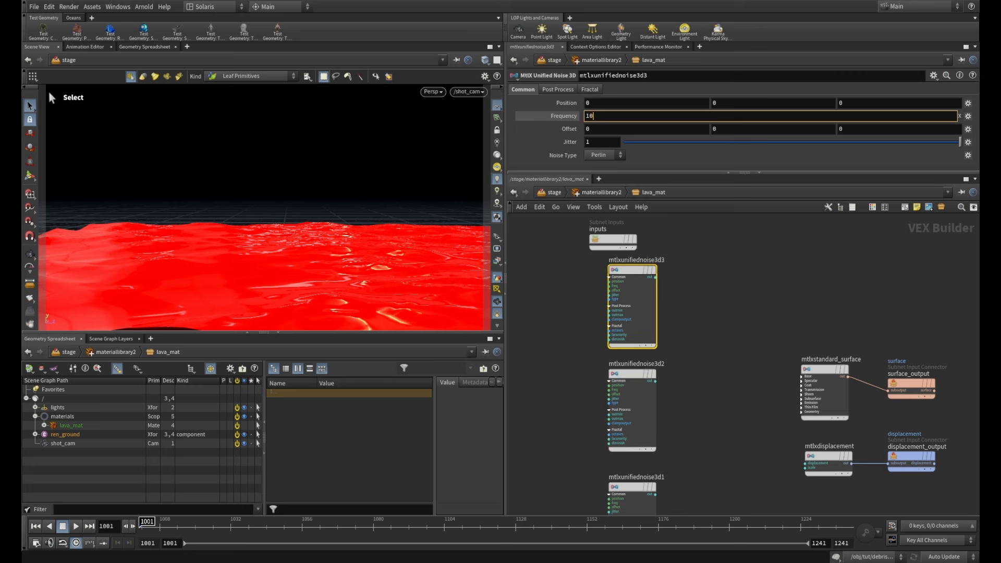
key("Return")
- Move the inputs node well clear of the three stacked noise nodes
scroll(706, 267, "down", 2)
middle_click_drag(706, 268, 793, 290)
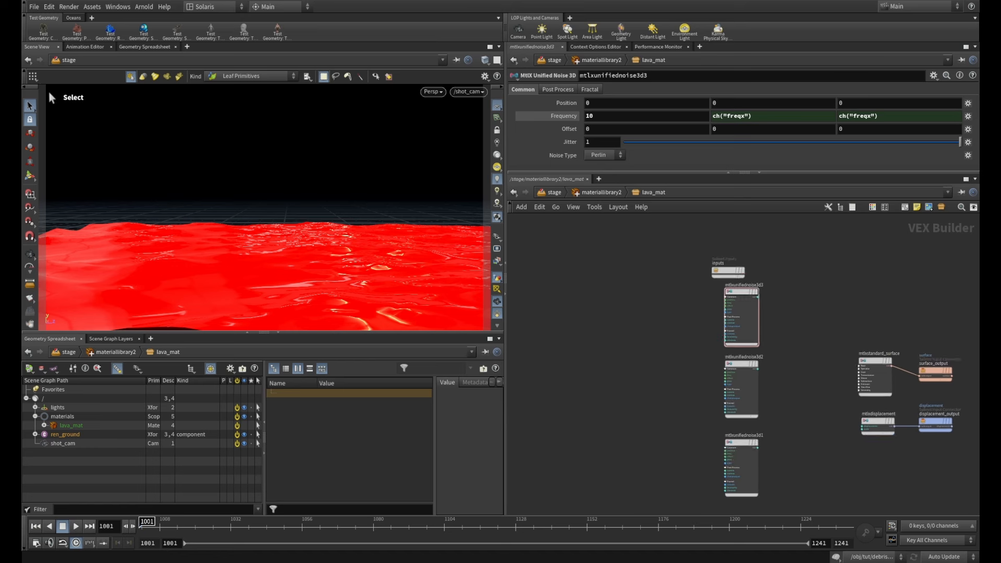
left_click_drag(729, 270, 606, 250)
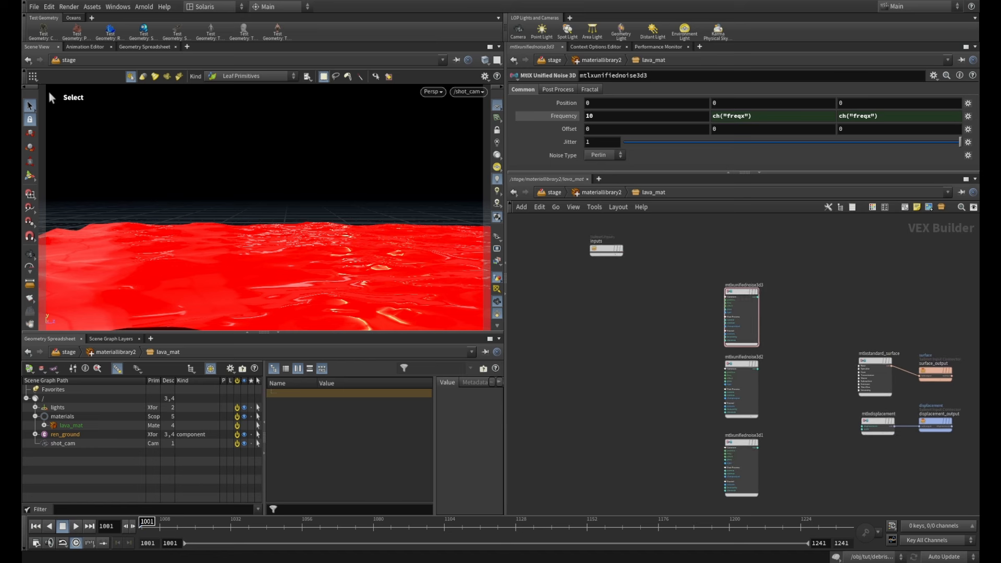
- Add a MtlX Position node and place it on the input side of the noise nodes
middle_click_drag(677, 294, 637, 260)
scroll(637, 260, "up", 2)
scroll(632, 264, "up", 1)
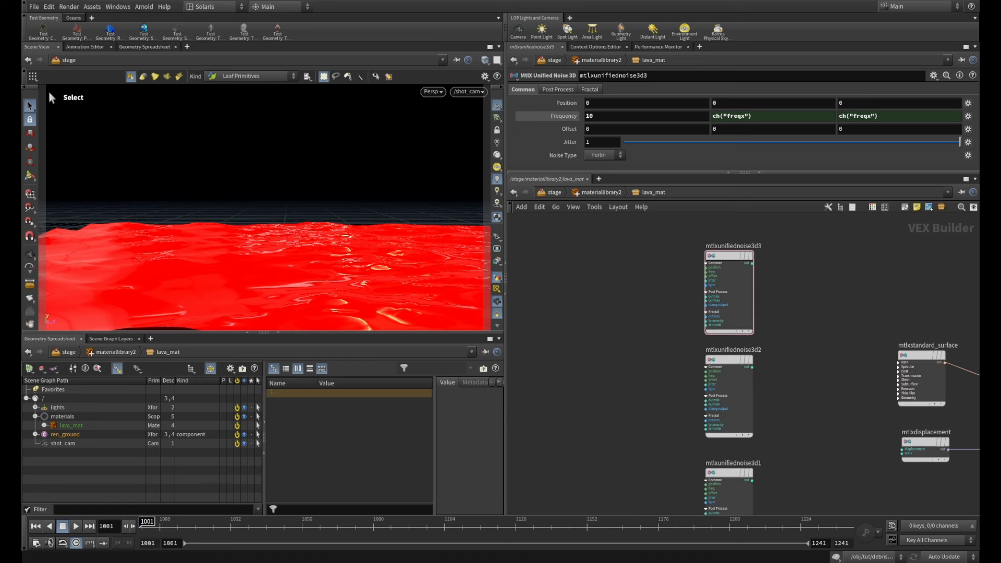
middle_click_drag(632, 264, 656, 253)
key("Tab")
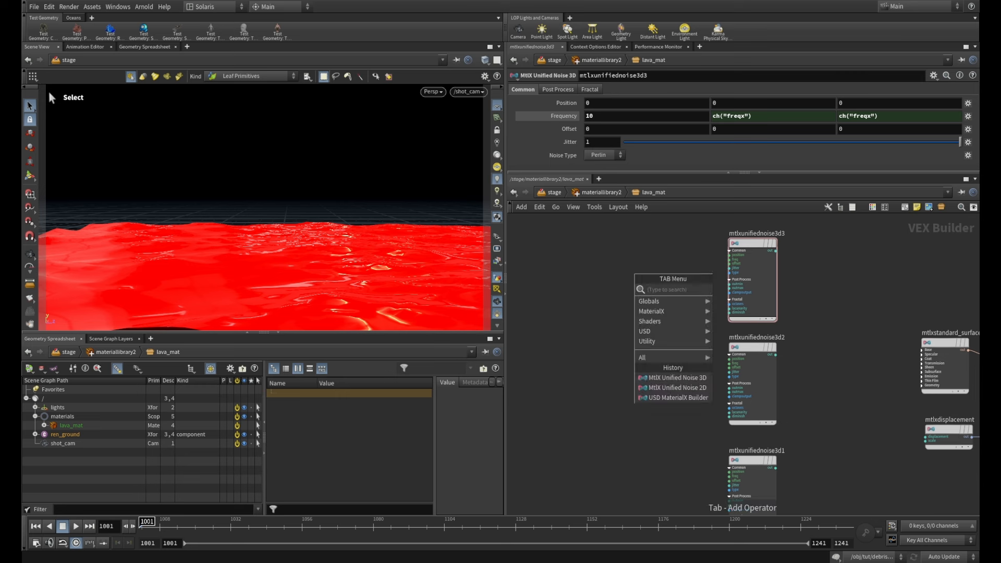
type("po")
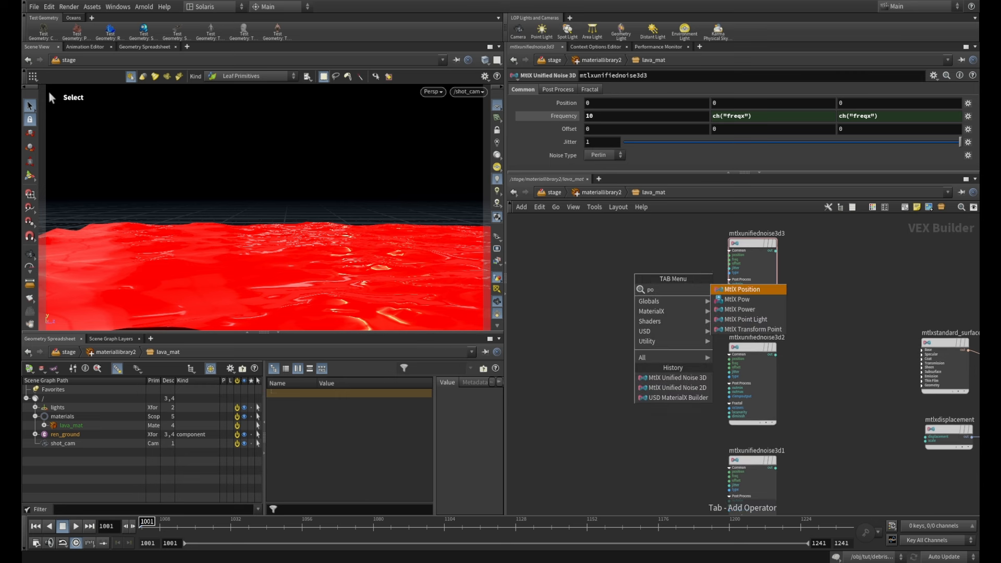
key("Return")
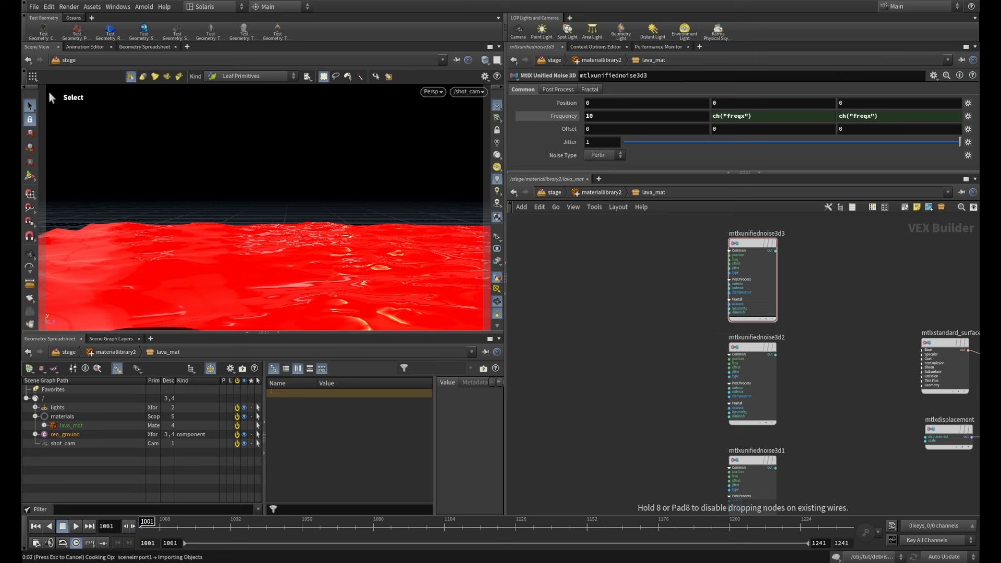
left_click(633, 294)
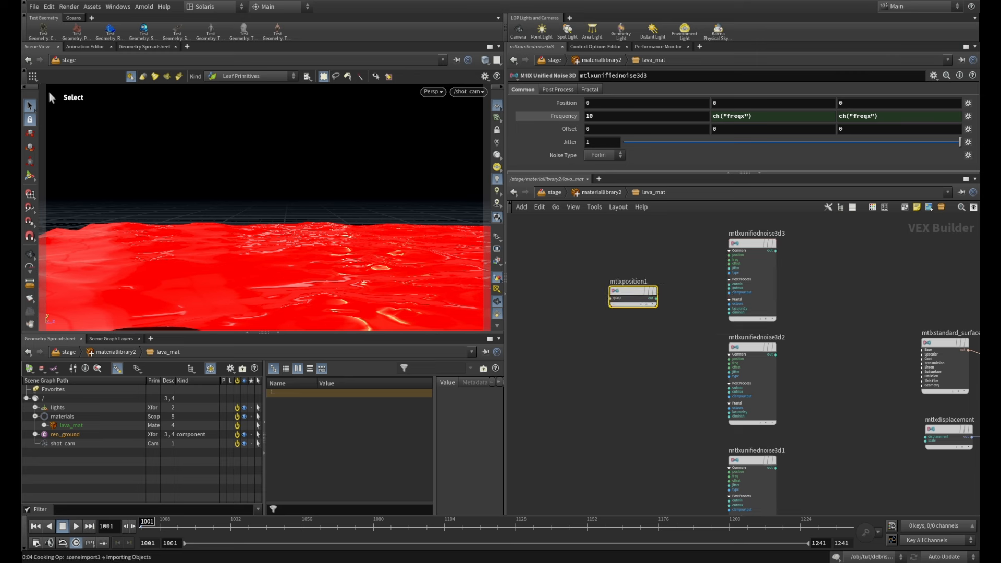
left_click_drag(633, 293, 599, 296)
- Connect the MtlX Position node's output to the position inputs of the upper two noise nodes
scroll(620, 283, "up", 3)
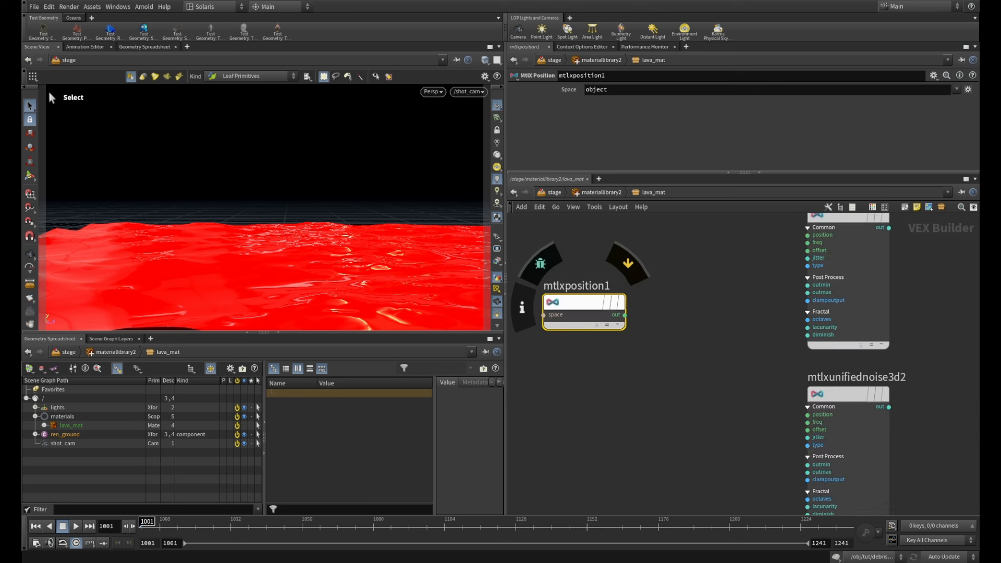
left_click_drag(624, 315, 807, 236)
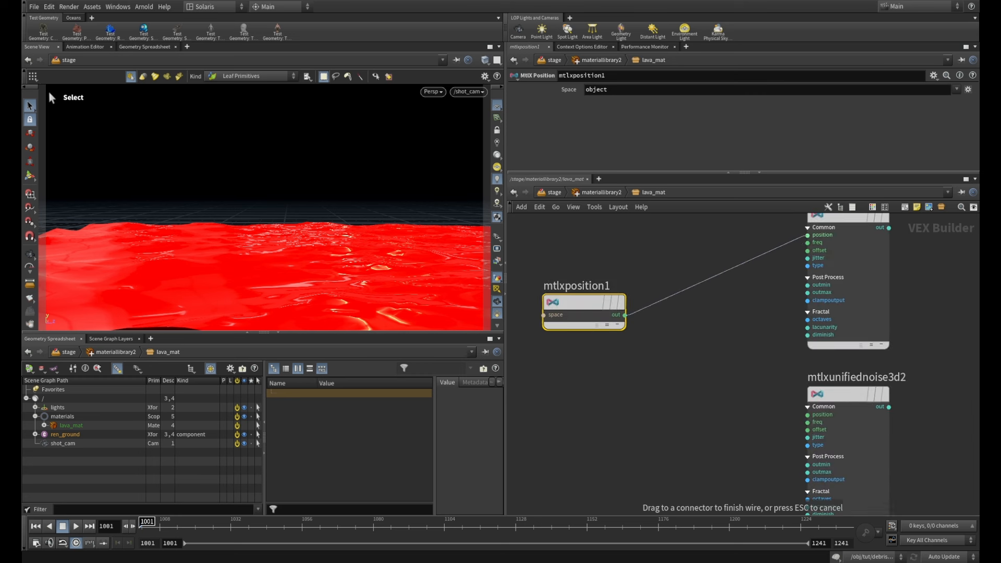
left_click(808, 235, "shift")
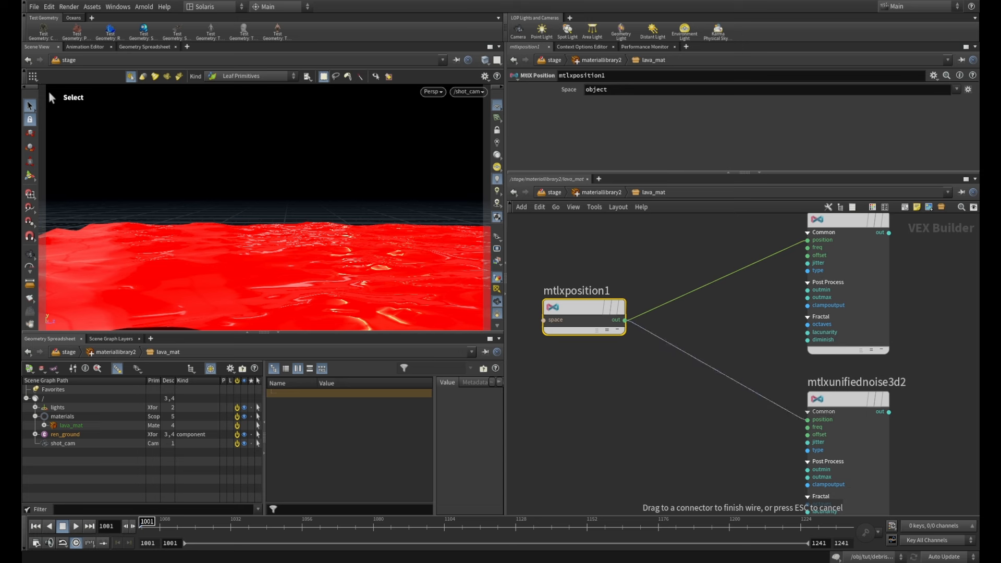
left_click_drag(806, 419, 808, 420)
- Lower the position node and connect its output to the position input of the lowest noise node
scroll(769, 381, "down", 3)
middle_click_drag(768, 381, 768, 328)
left_click_drag(633, 275, 605, 399)
middle_click_drag(626, 404, 631, 302)
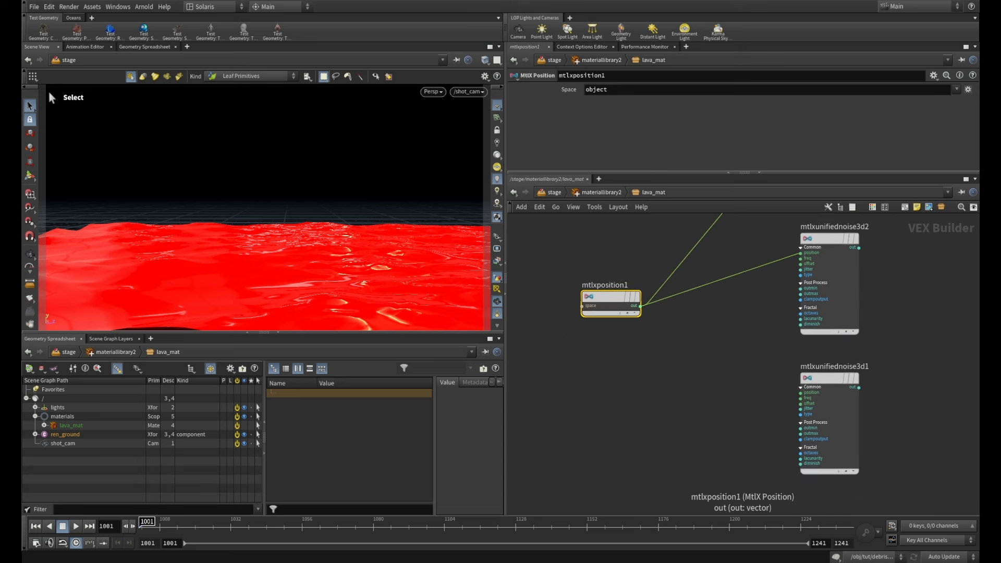
left_click(641, 306)
left_click(800, 392)
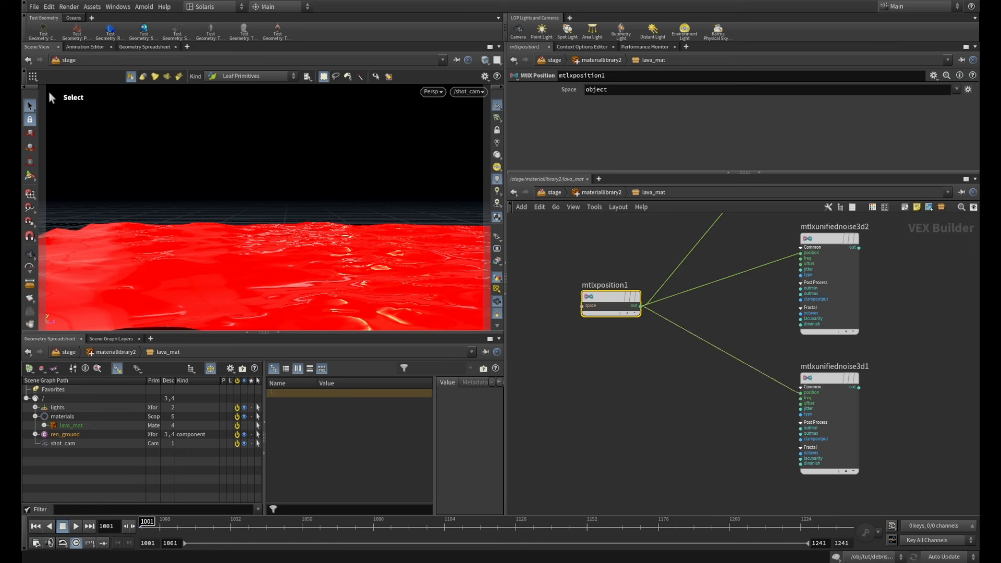
scroll(735, 390, "down", 3)
middle_click_drag(793, 295, 766, 353)
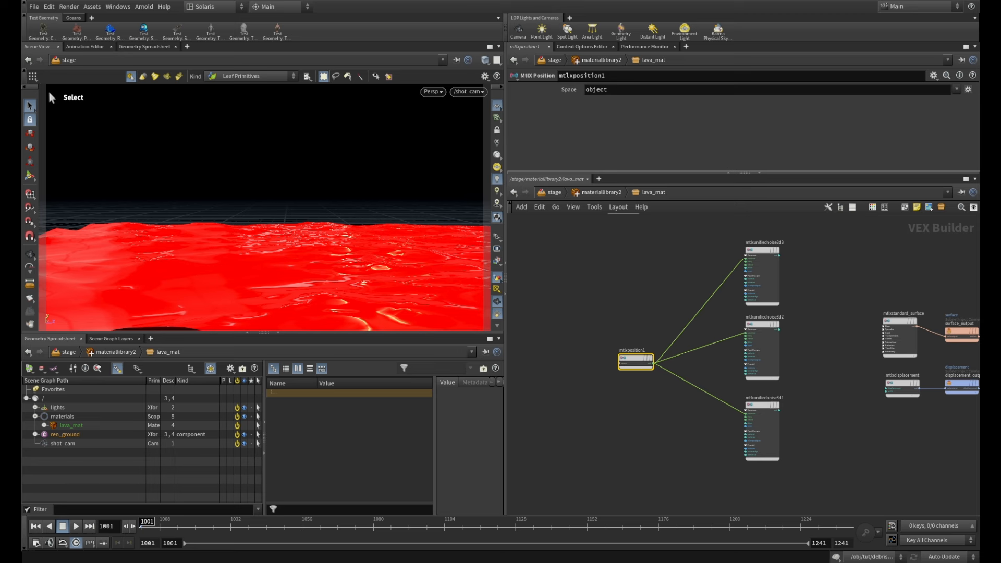
- Add a Null node in the empty area above the position node
left_click(762, 256)
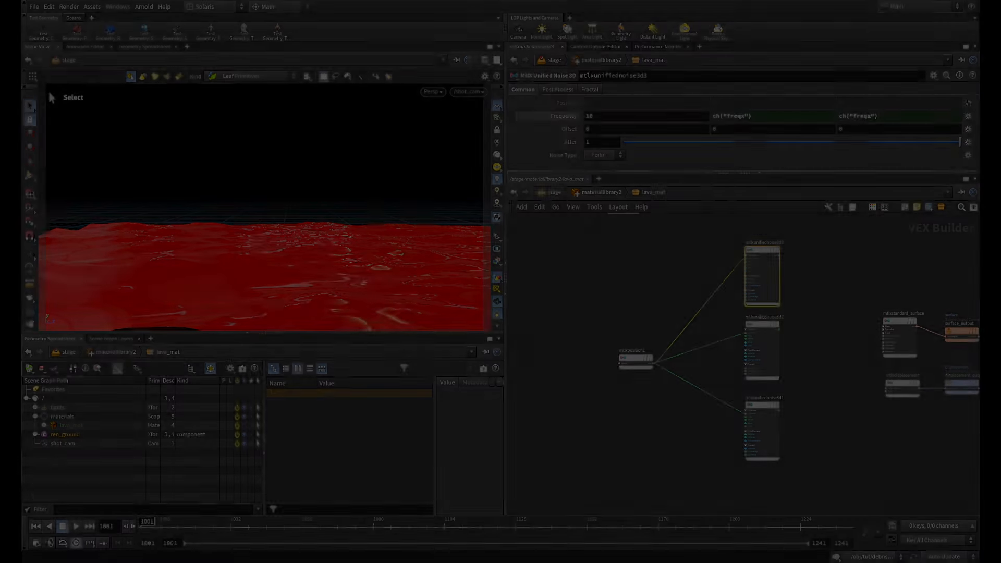
key("Tab")
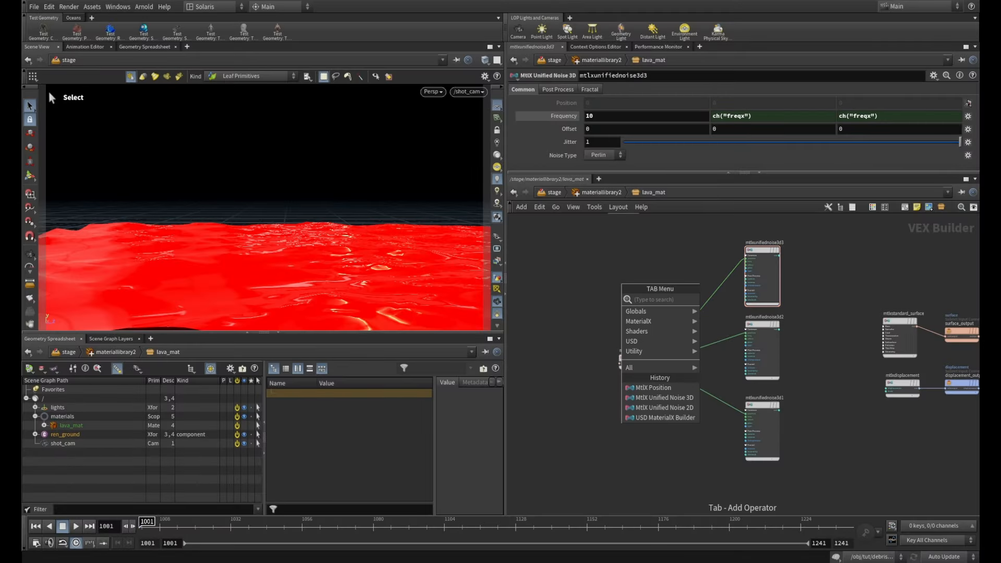
type("nul")
key("Return")
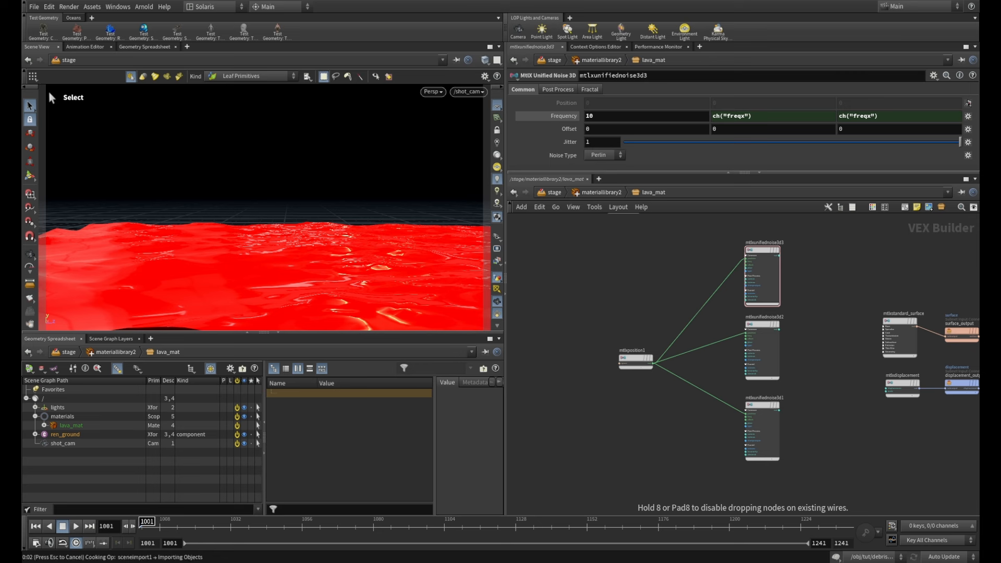
left_click(593, 283)
scroll(594, 279, "up", 3)
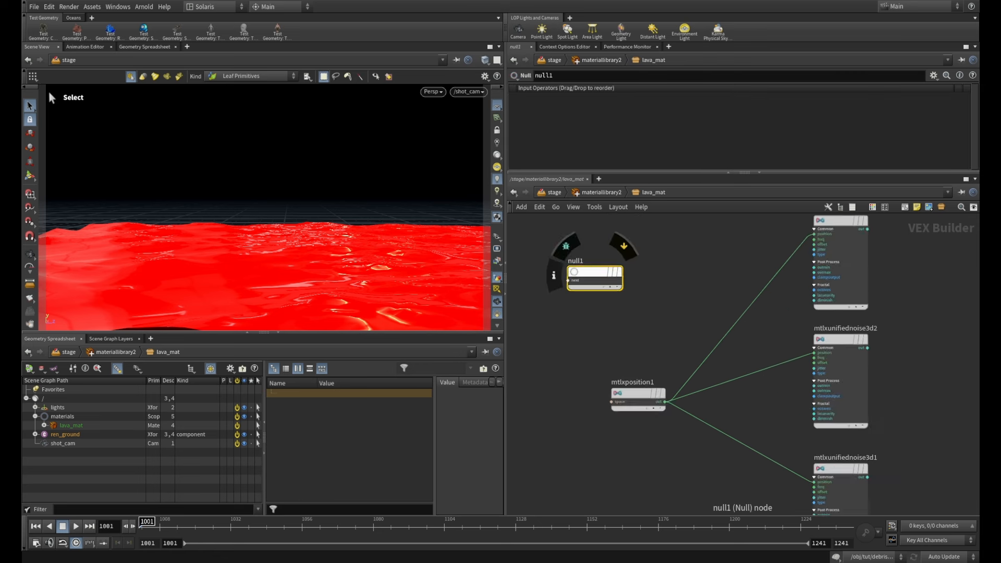
- Rename the null node to CTR and colour it red
scroll(606, 275, "up", 2)
left_click(565, 254)
key("ctrl+a")
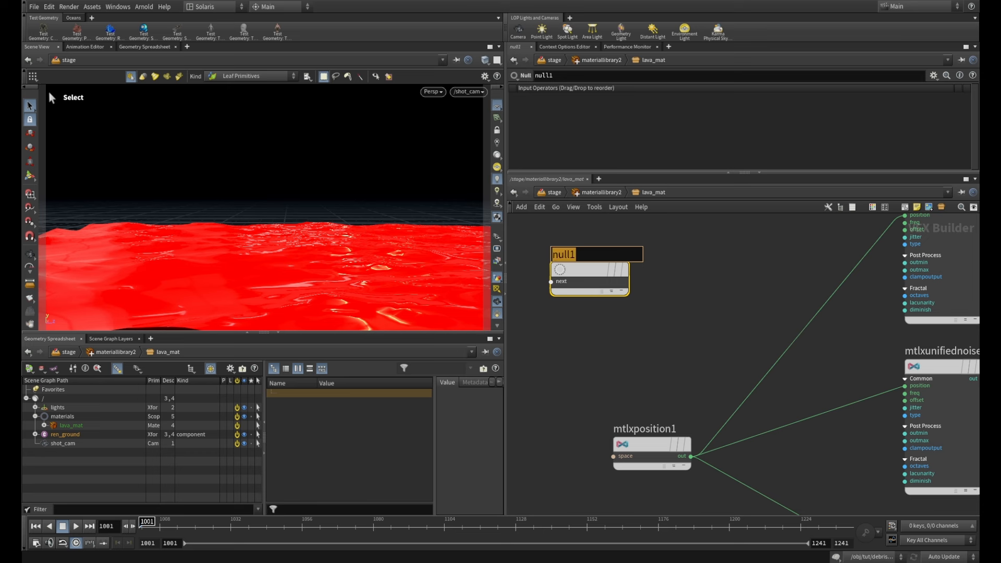
type("CRT")
key("Return")
left_click(561, 255)
key("ctrl+a")
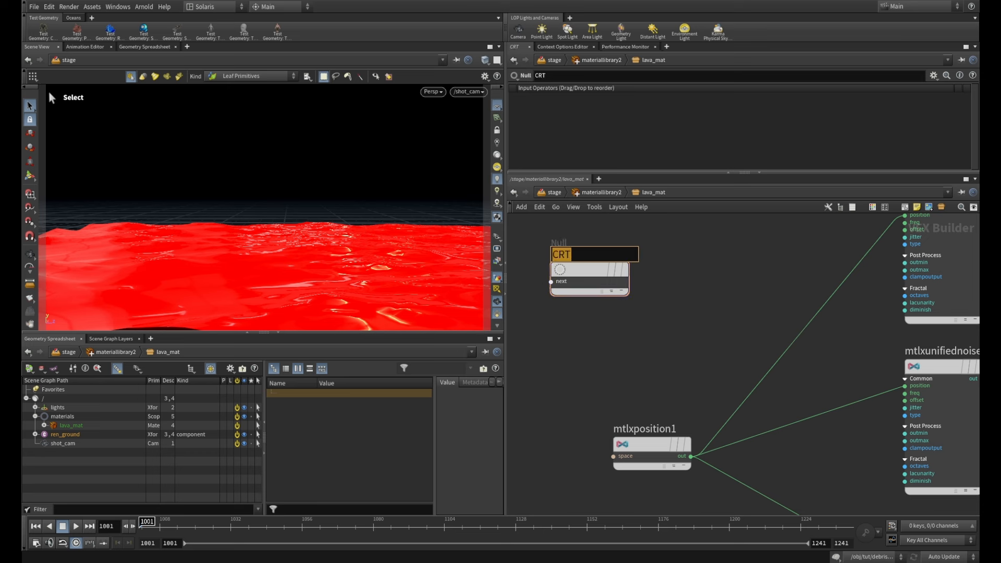
type("CTR")
key("Return")
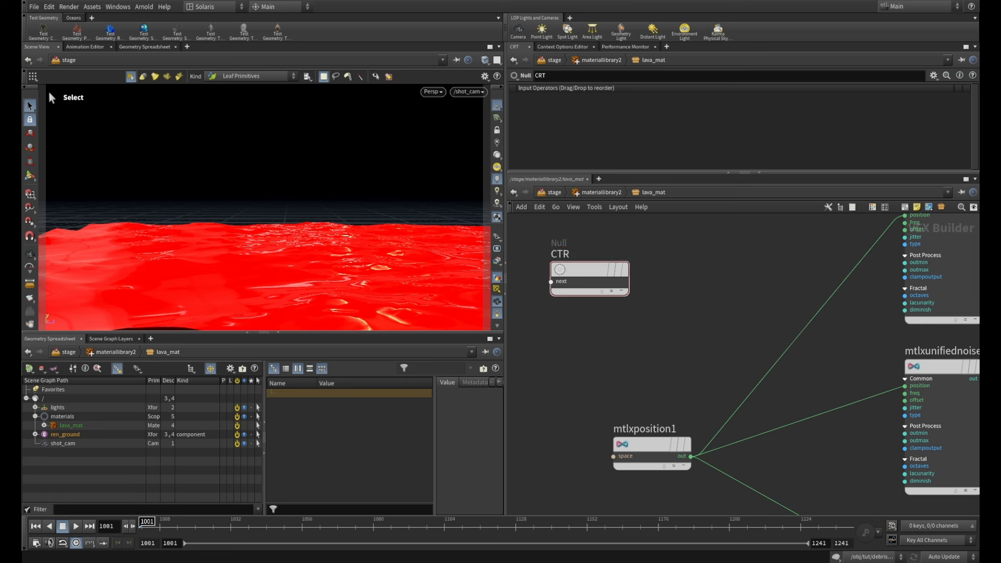
key("c")
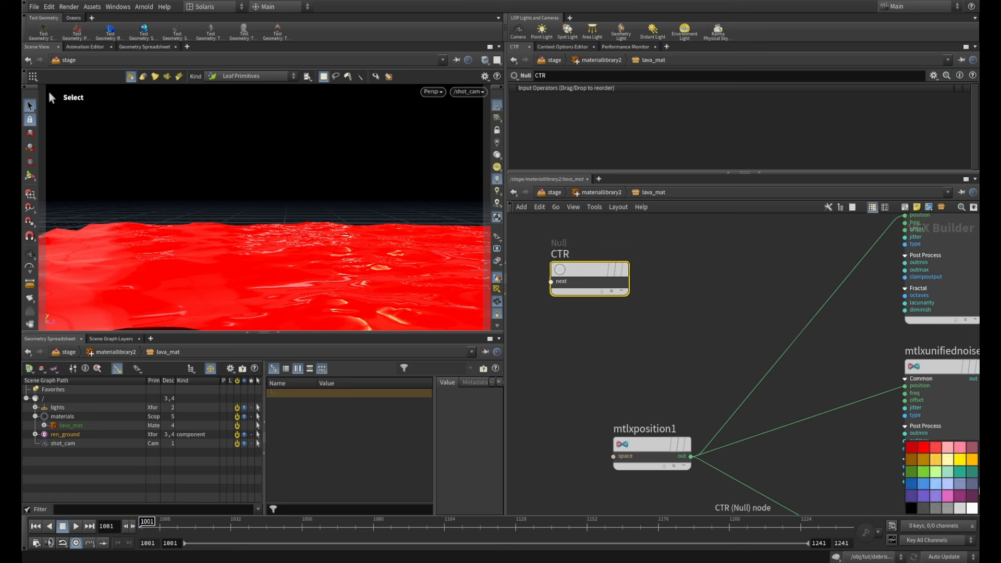
left_click(911, 447)
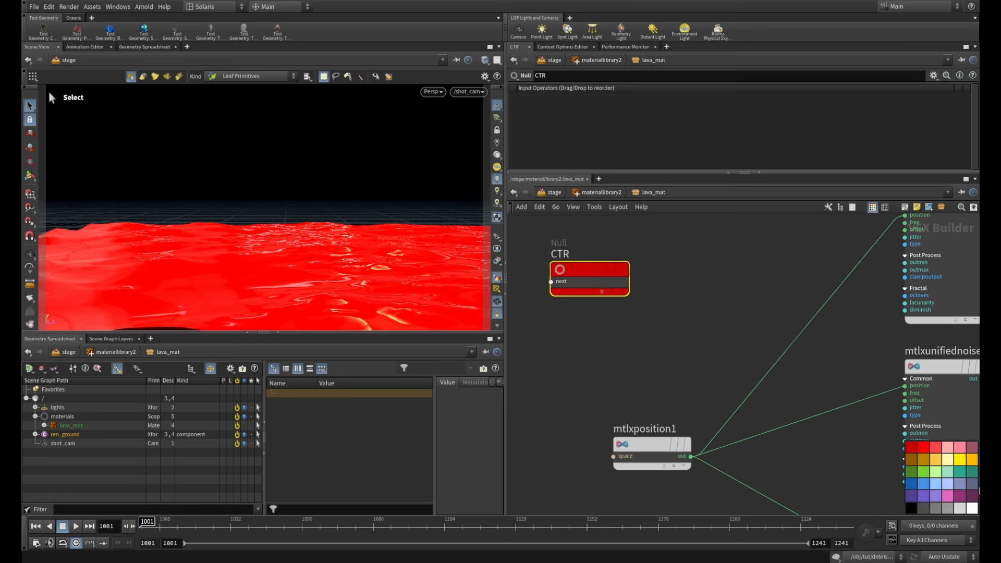
- Add a float parameter named freq with the label Frequency to the CTR node's parameter interface
left_click(933, 76)
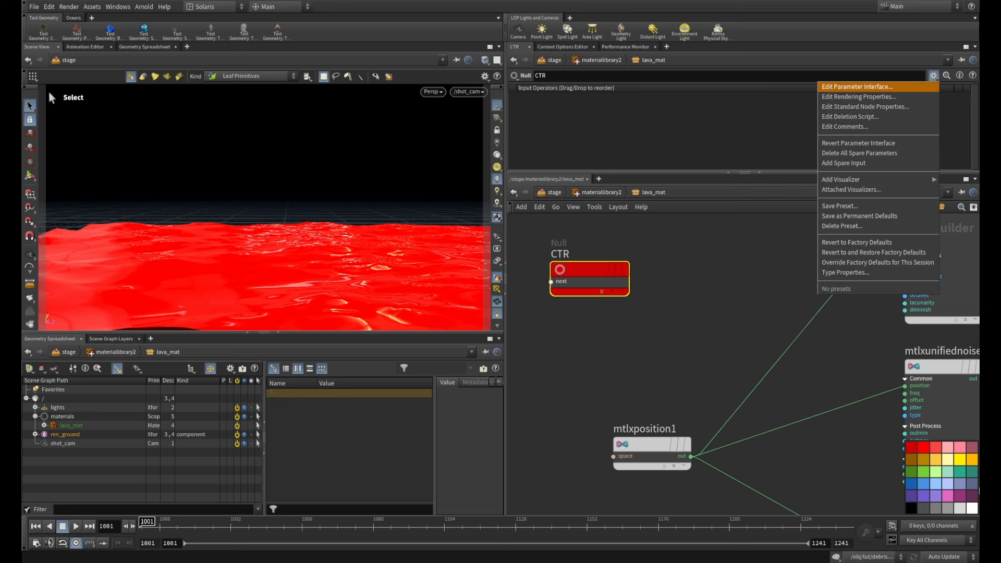
left_click(856, 87)
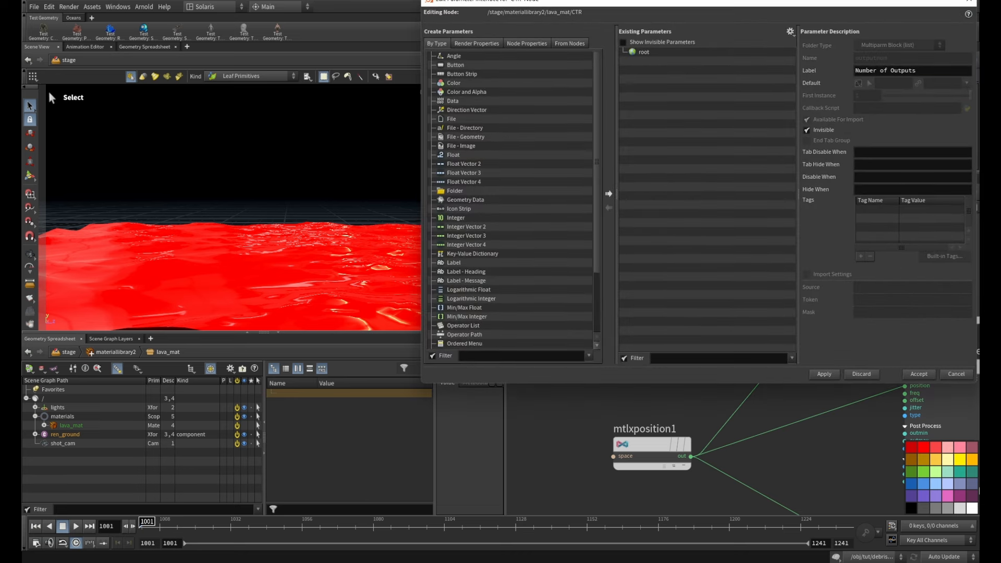
left_click(454, 155)
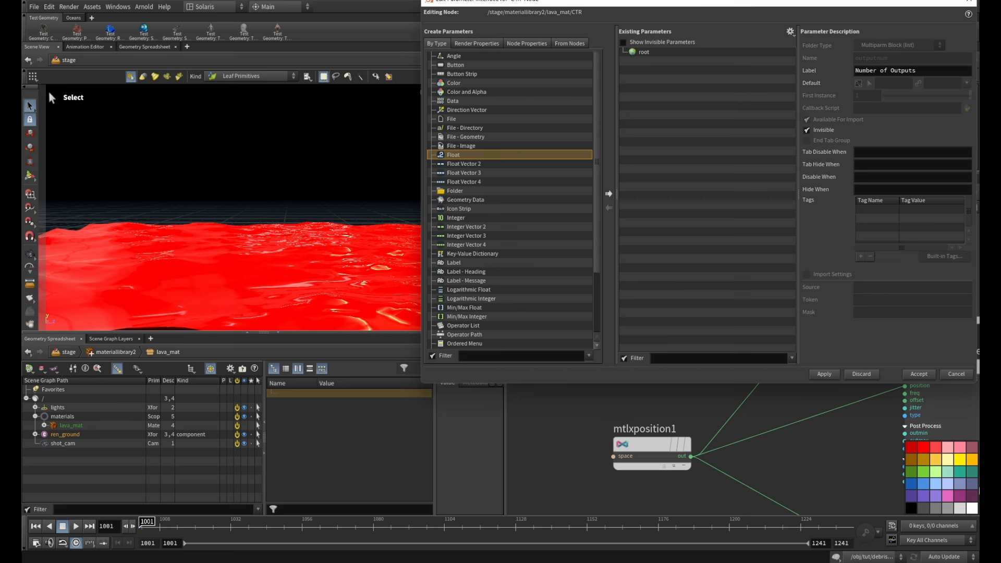
left_click(609, 194)
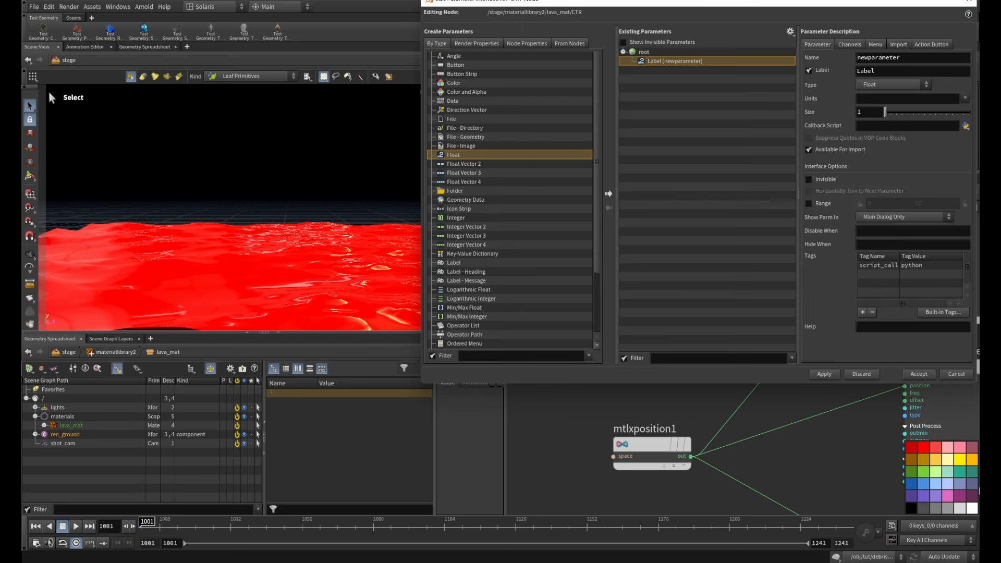
double_click(879, 57)
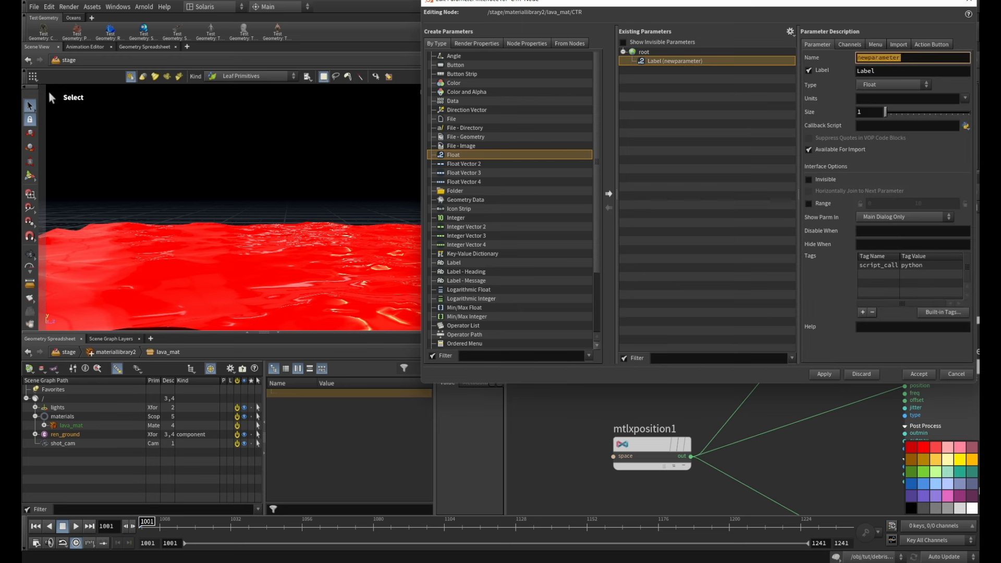
type("freq")
key("Tab")
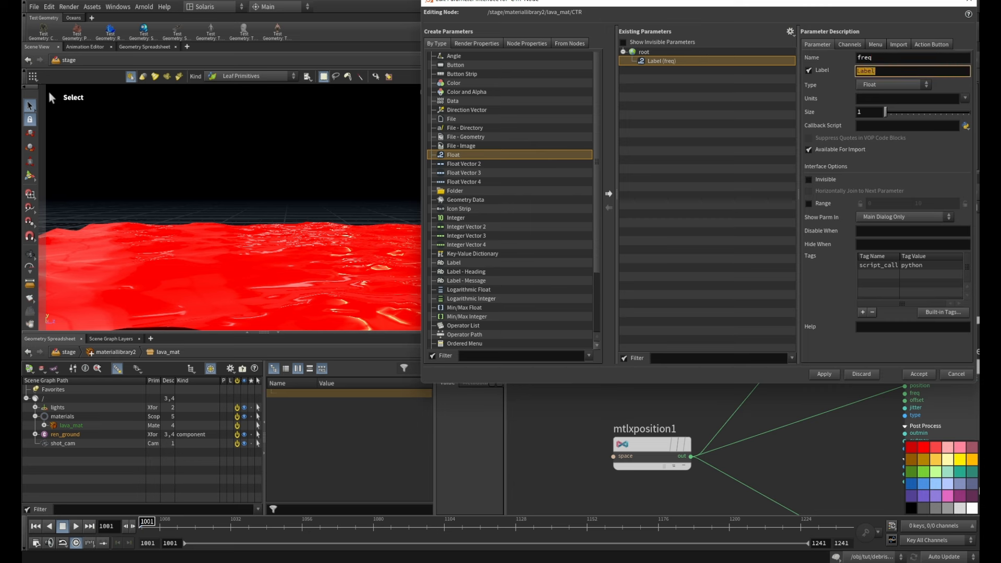
type("Frequency")
- Enable the Frequency parameter's range with a maximum of 500 and accept the parameter interface changes
left_click(809, 204)
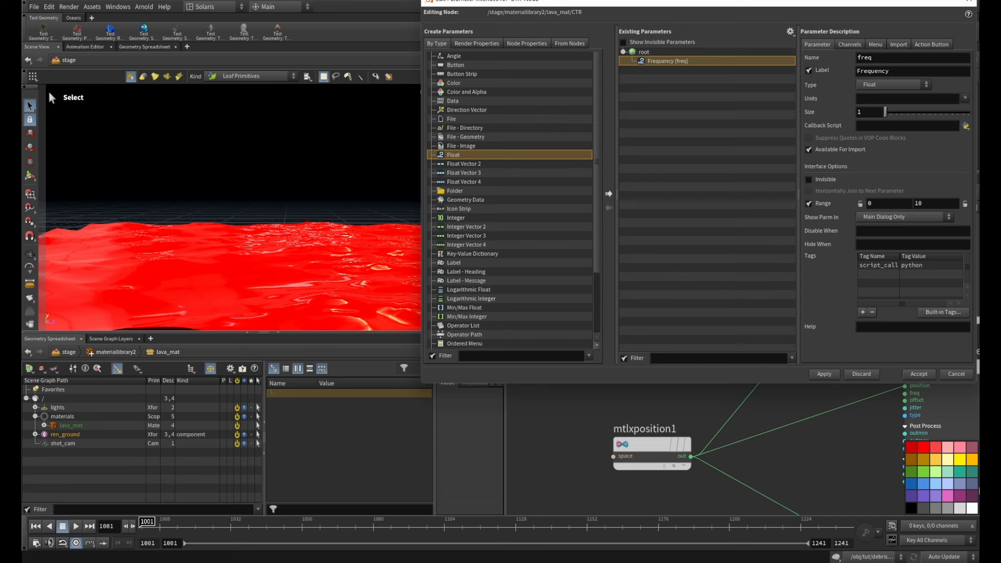
double_click(919, 204)
type("500")
left_click(825, 374)
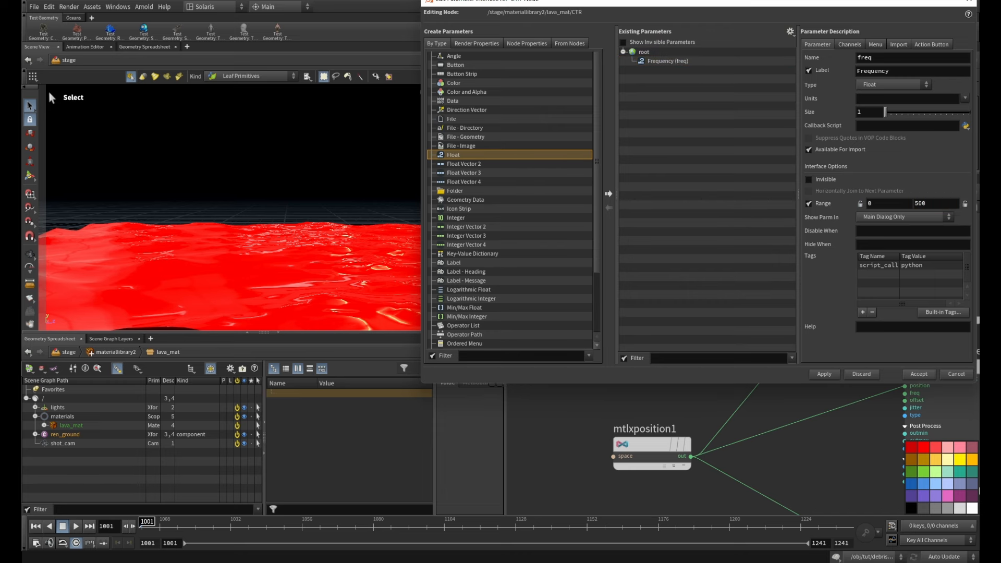
left_click(918, 373)
- Copy the Frequency parameter of the CTR null for use as a reference
scroll(750, 288, "down", 3)
middle_click_drag(749, 288, 679, 311)
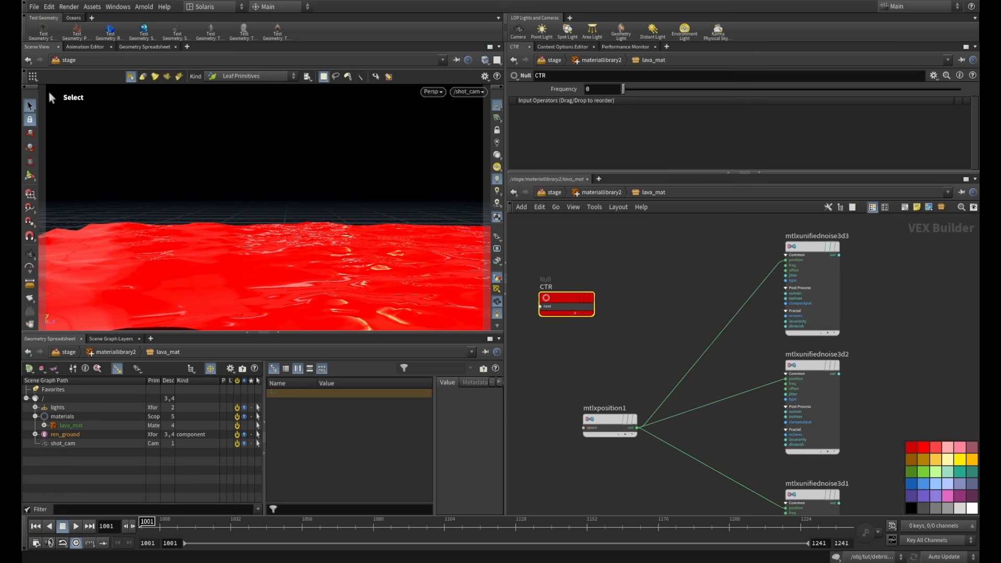
left_click(813, 246)
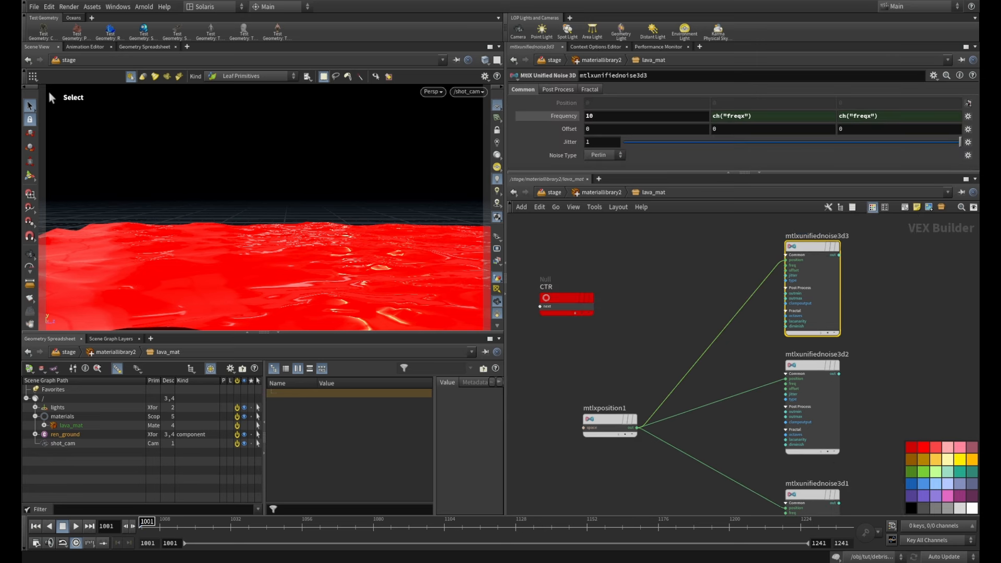
left_click(567, 298)
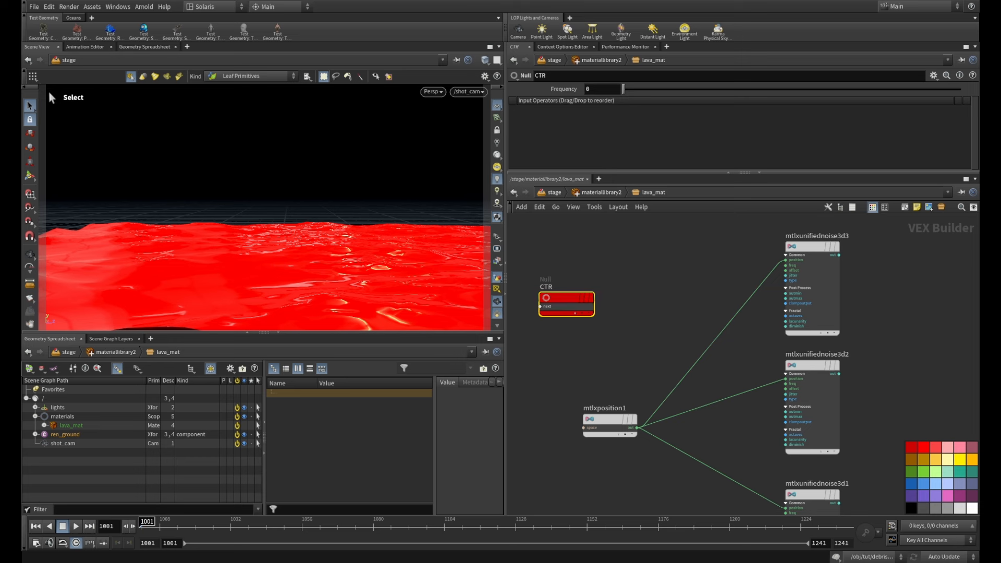
right_click(604, 90)
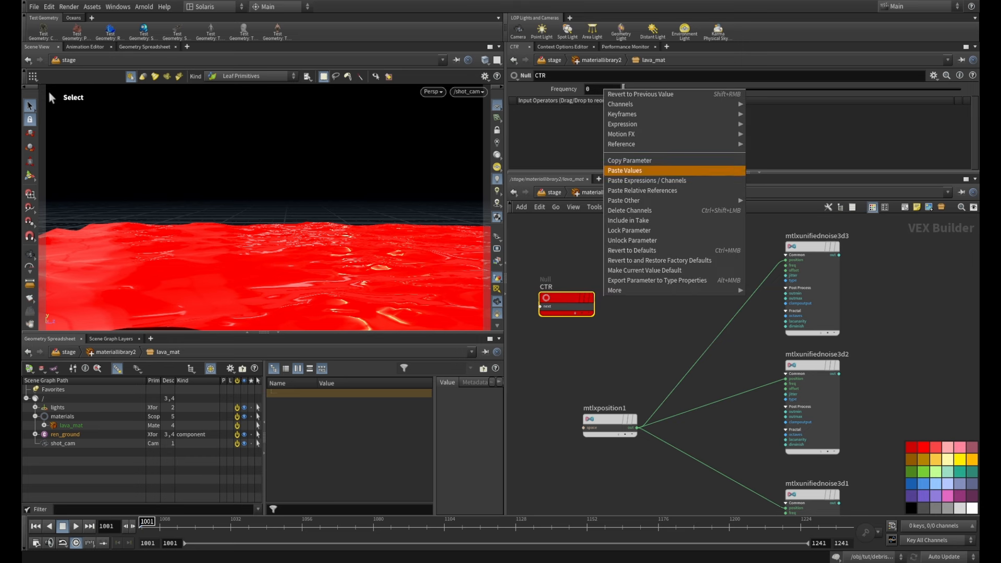
left_click(629, 161)
- Multiply the top noise node's X frequency by a relative reference to the CTR frequency: 10*ch("../CTR/freq")
left_click(812, 246)
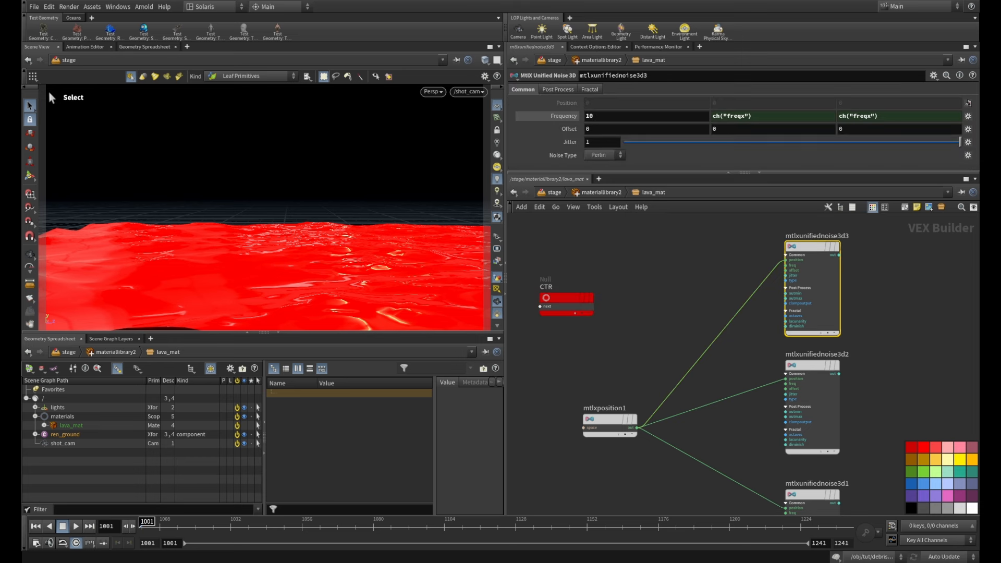
left_click(615, 116)
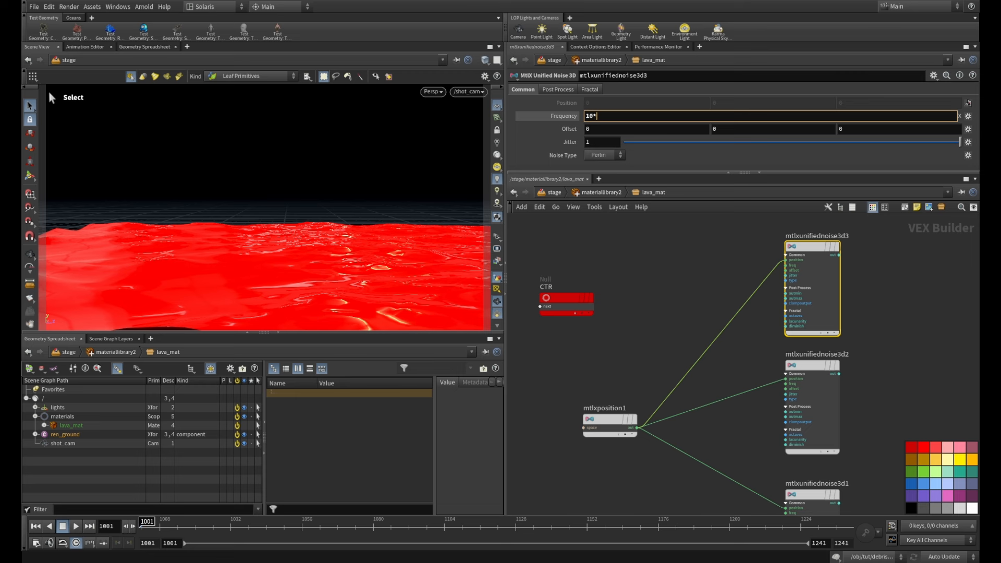
type("*")
right_click(605, 116)
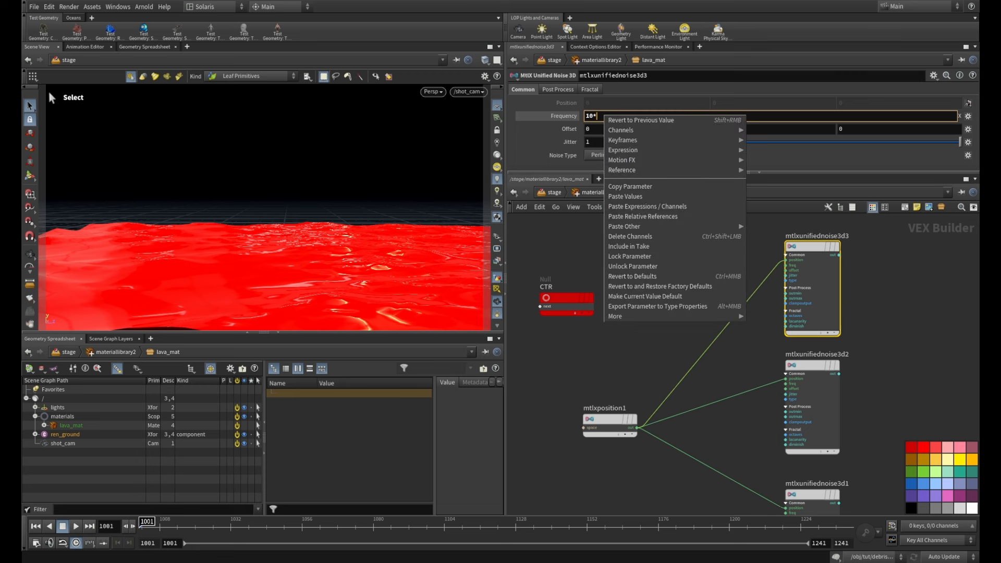
left_click(631, 216)
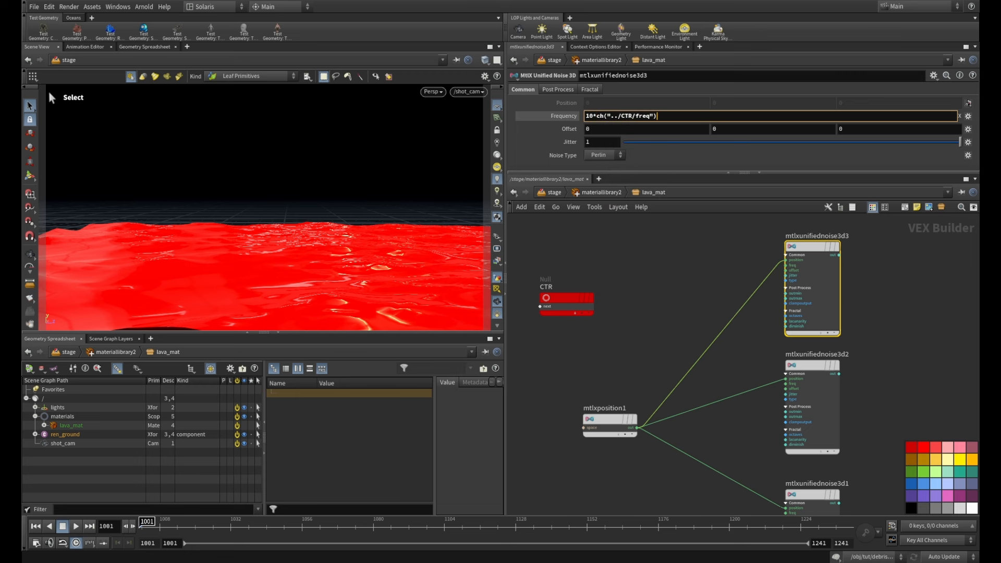
- Set the middle noise node's X frequency to 1*ch("../CTR/freq") by pasting the relative reference
left_click(813, 365)
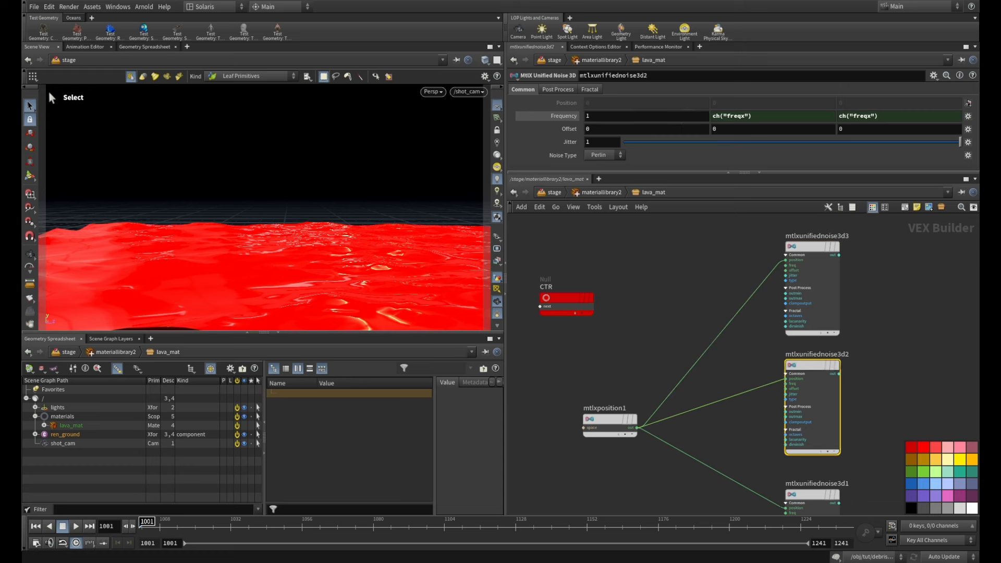
left_click(616, 115)
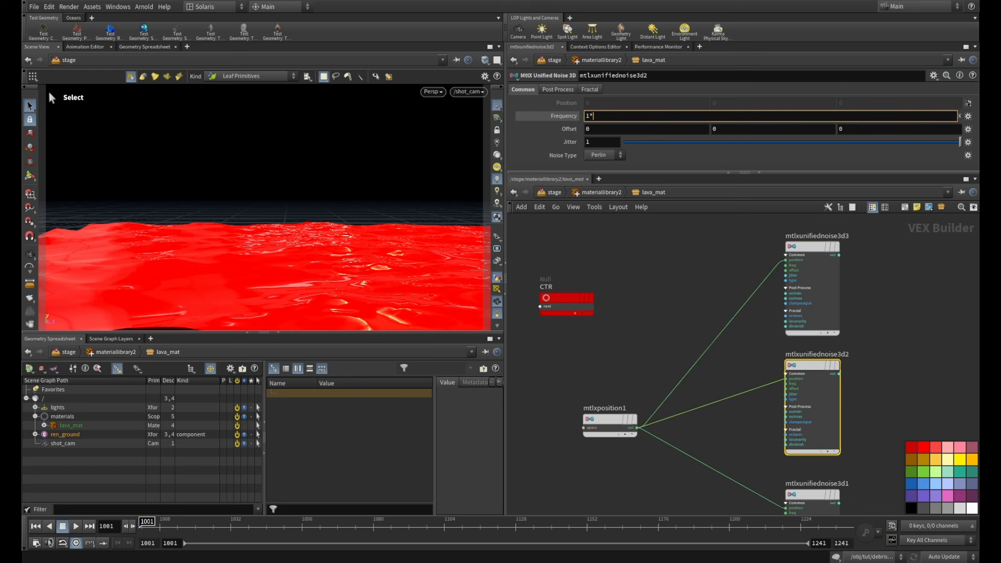
right_click(603, 116)
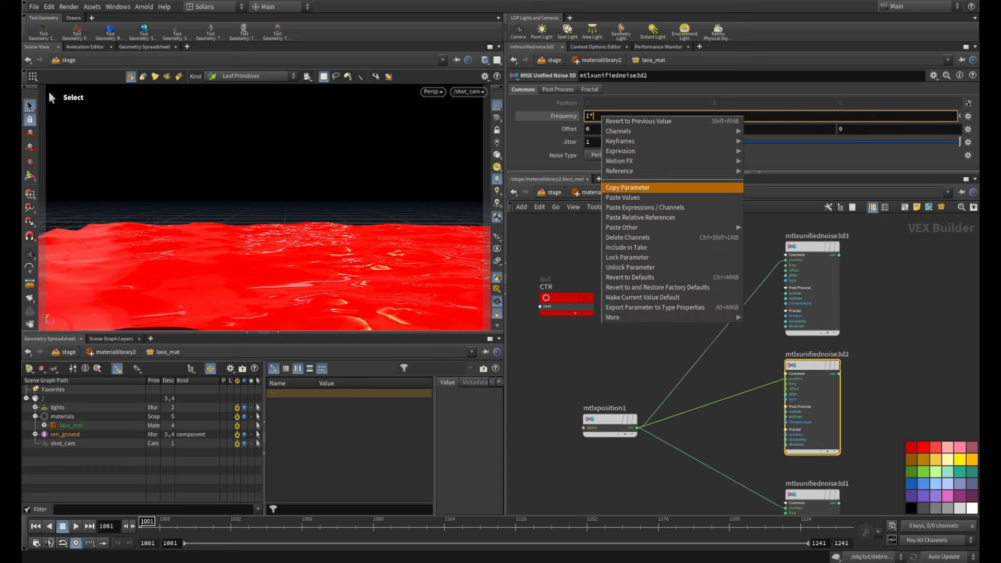
left_click(640, 217)
key("Return")
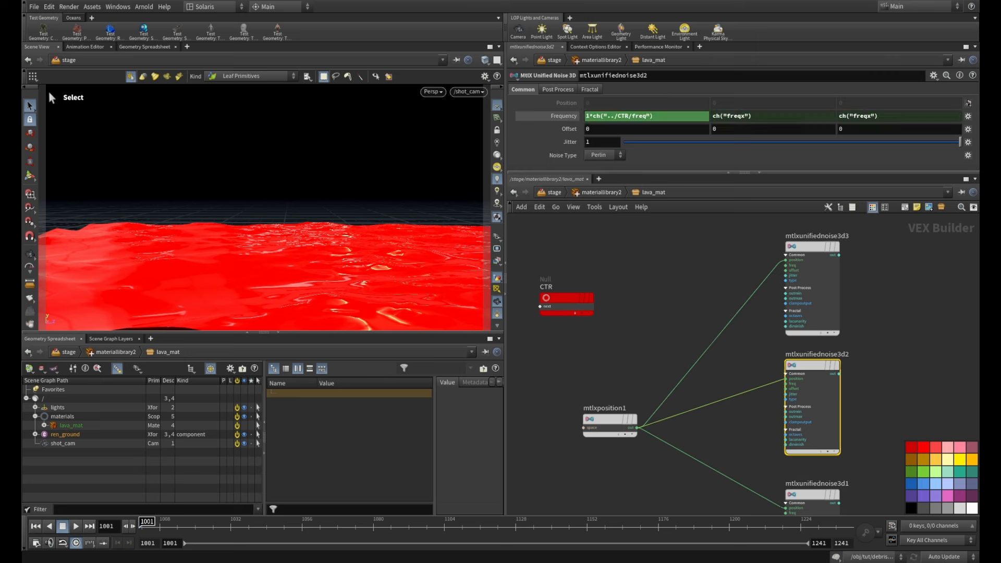
- Multiply the bottom noise node's X frequency by a relative reference to the CTR frequency: 0.1*ch("../CTR/freq")
middle_click_drag(678, 366, 667, 263)
left_click(803, 395)
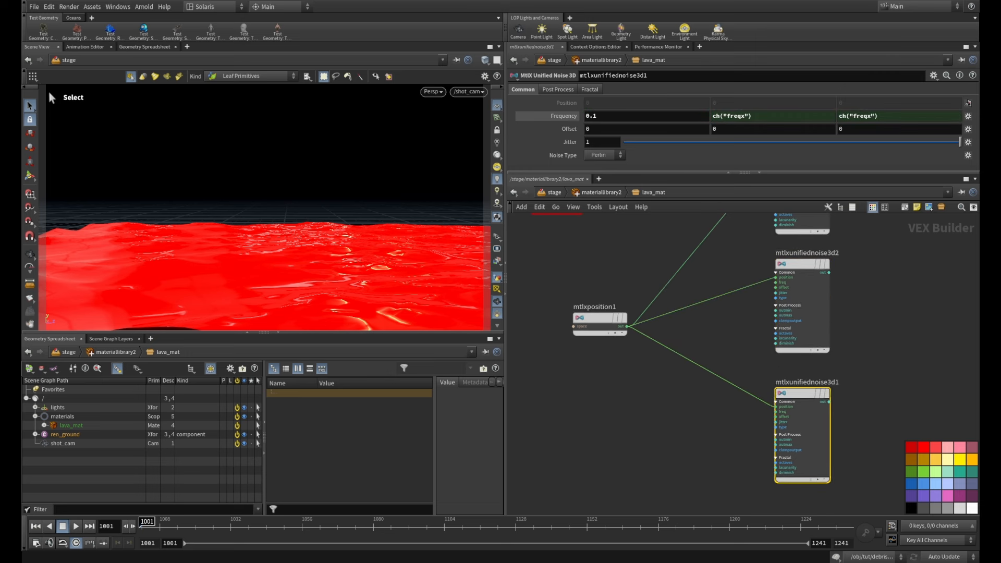
left_click(594, 116)
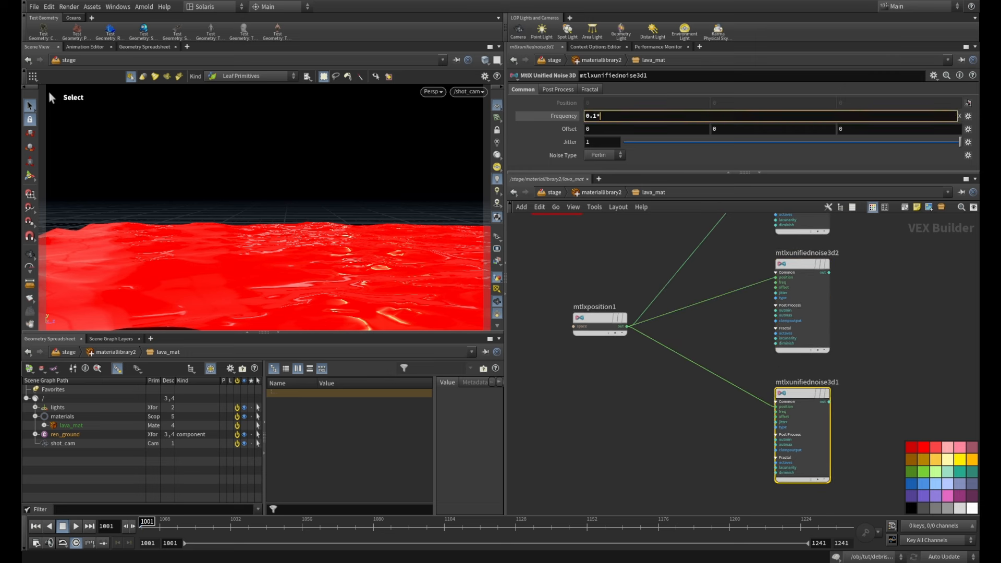
right_click(609, 117)
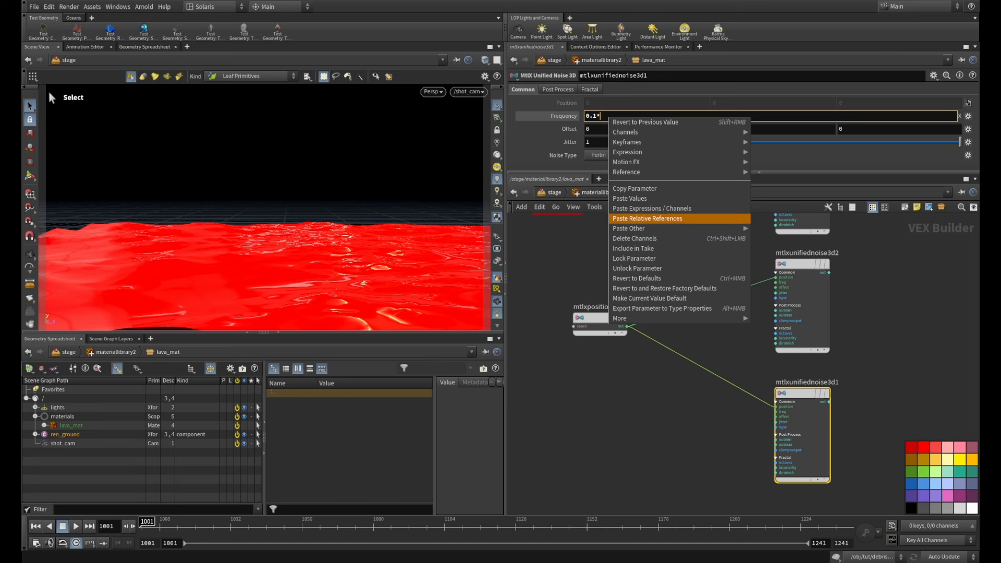
left_click(646, 218)
- Examine the evaluated frequency of the top noise node and the Frequency value of the CTR null
left_click(599, 318)
scroll(602, 316, "down", 2)
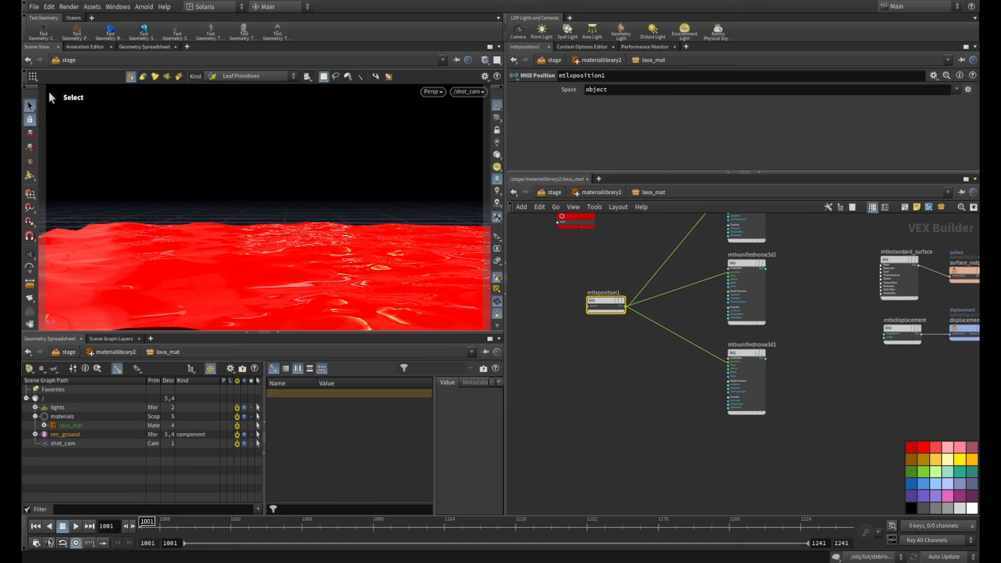
key("h")
left_click(727, 261)
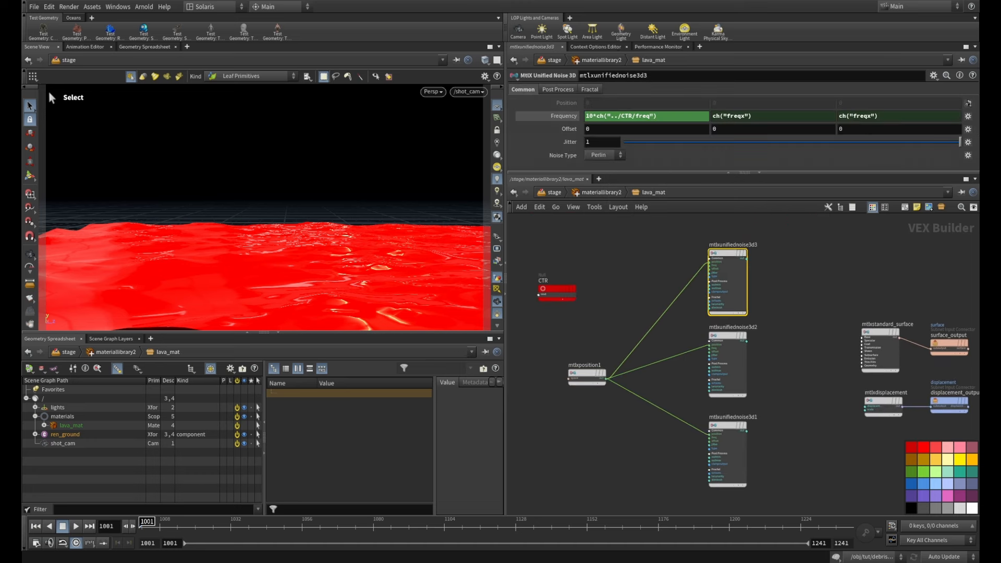
left_click(564, 116)
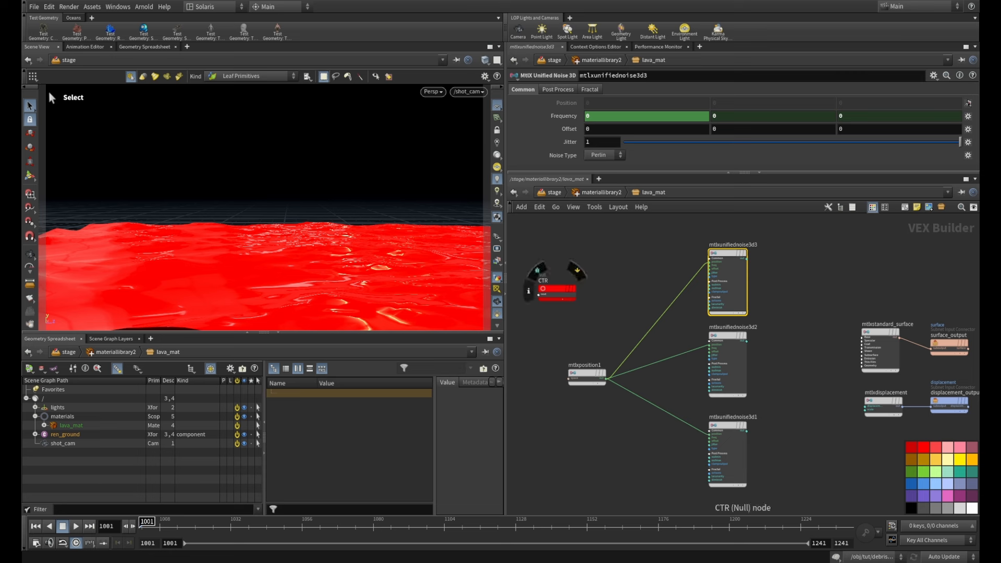
left_click(557, 289)
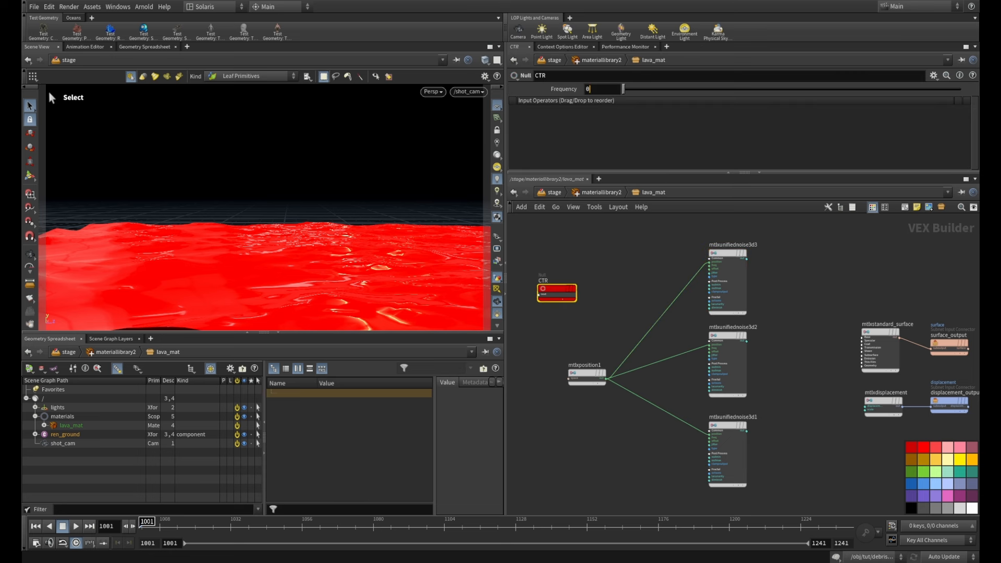
left_click(588, 90)
left_click(618, 260)
scroll(618, 261, "down", 1)
middle_click_drag(618, 261, 668, 270)
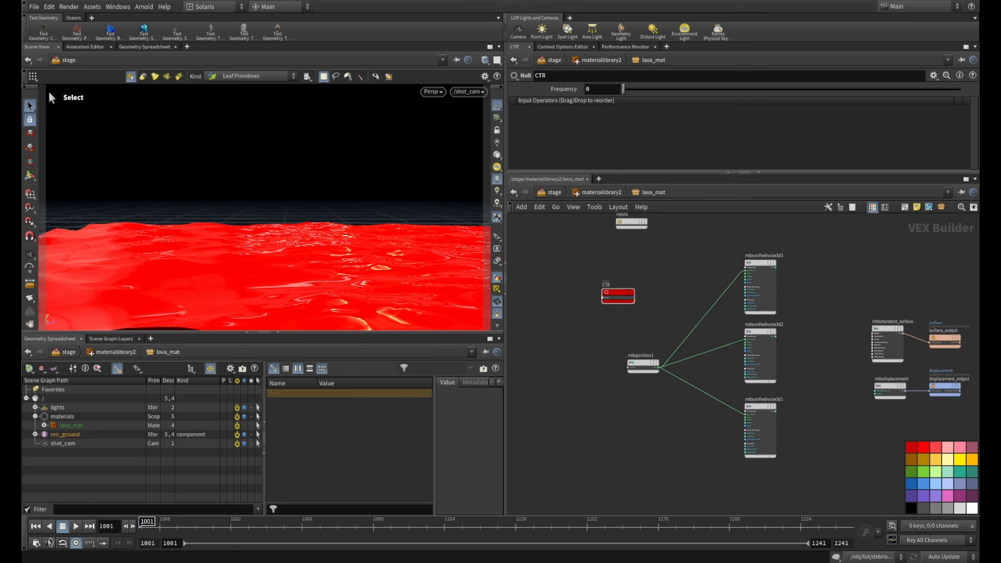
- Open lava_mat_v2 inside materiallibrary1 and check the Frequency Mult value on its CTR null
key("u")
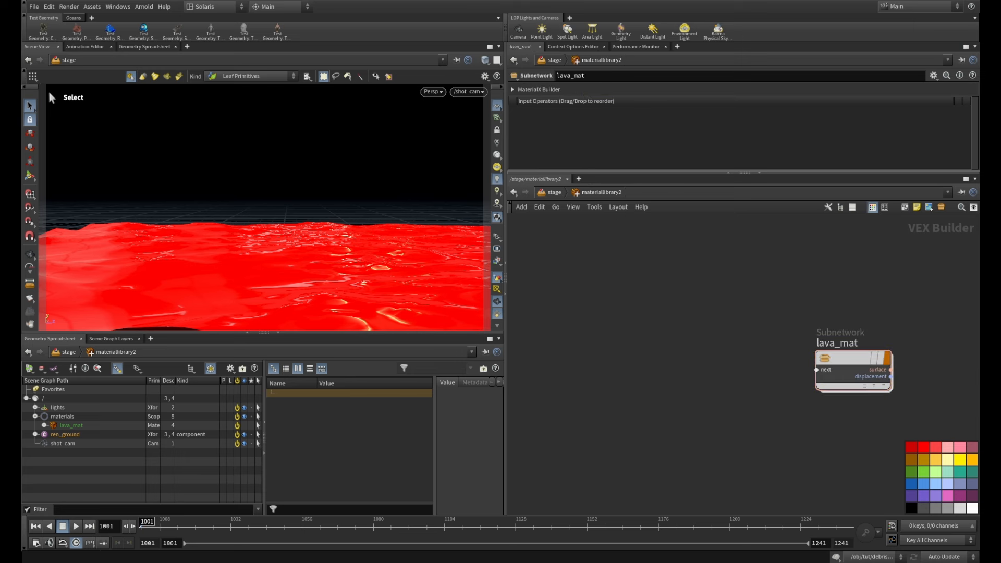
key("u")
scroll(674, 315, "down", 7)
middle_click_drag(606, 305, 853, 346)
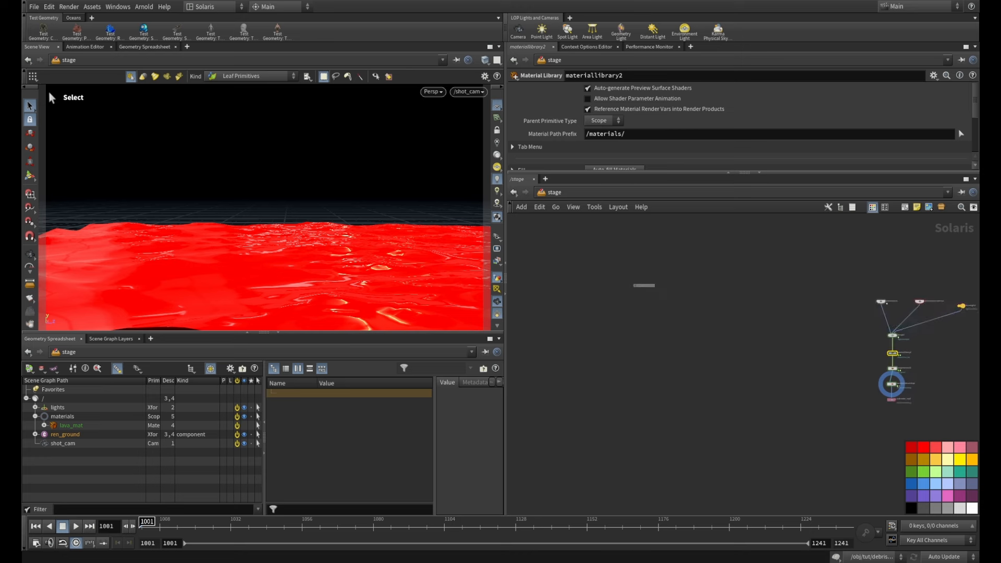
middle_click_drag(605, 269, 764, 325)
scroll(765, 325, "up", 3)
scroll(771, 344, "up", 3)
middle_click_drag(882, 368, 620, 296)
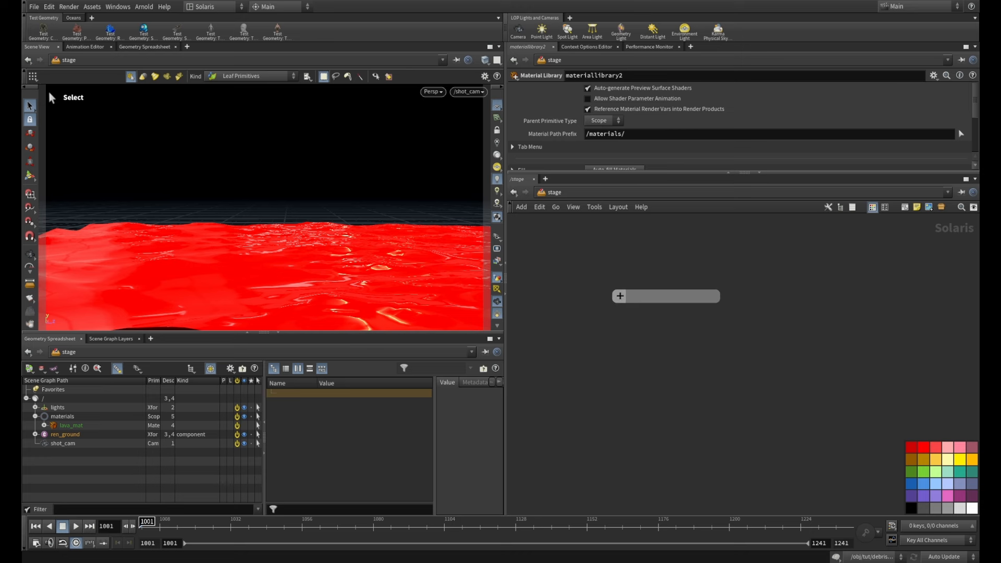
left_click(620, 296)
middle_click_drag(763, 466, 674, 328)
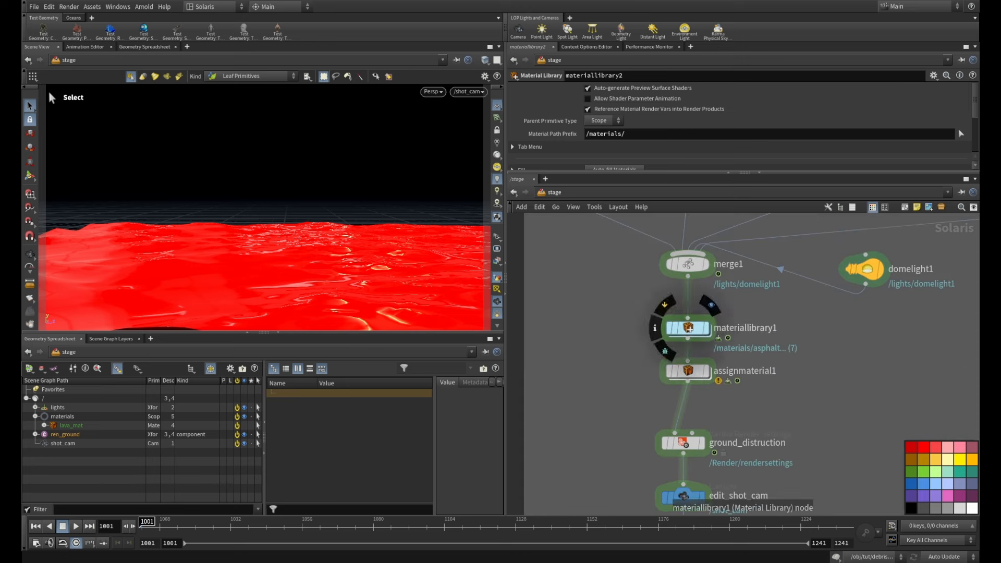
double_click(689, 327)
double_click(729, 347)
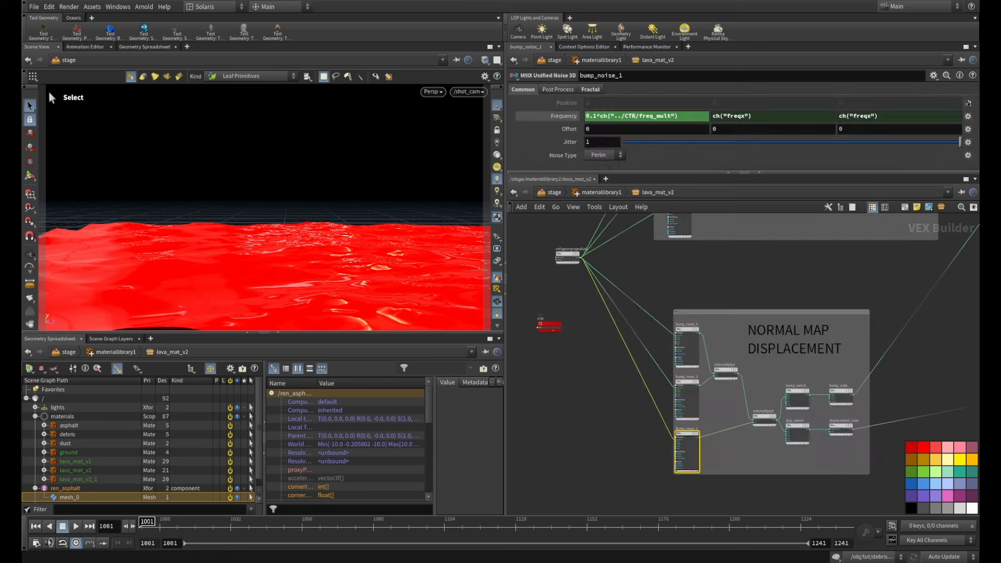
scroll(579, 324, "up", 3)
left_click(601, 328)
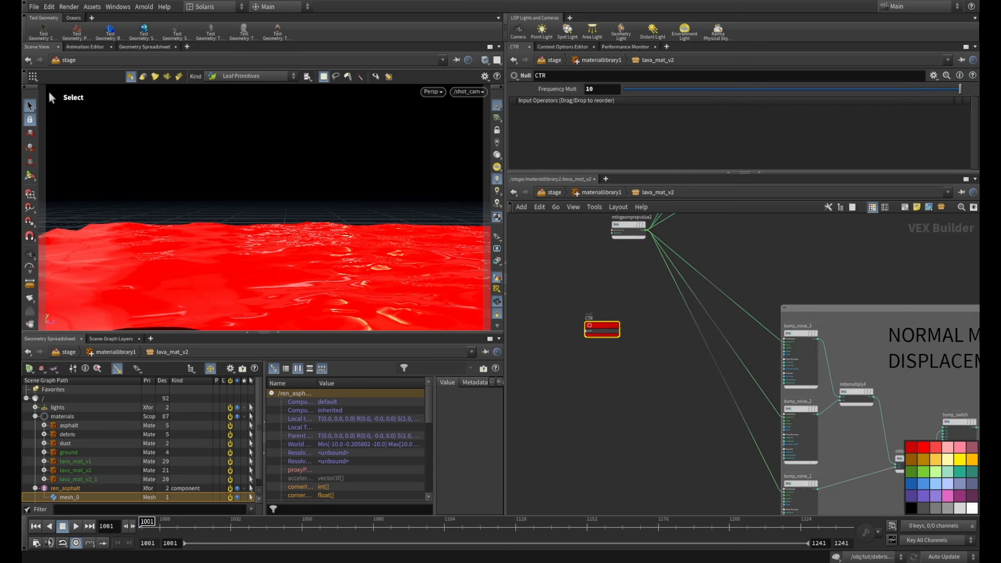
- Return to the lava_mat network inside materiallibrary2
key("u")
key("u")
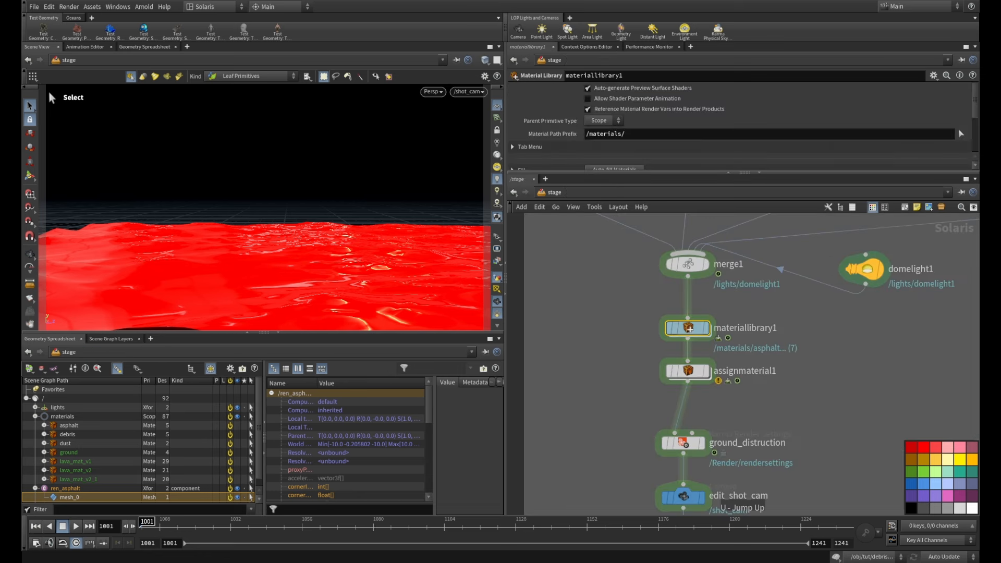
scroll(822, 383, "down", 2)
left_click(686, 274)
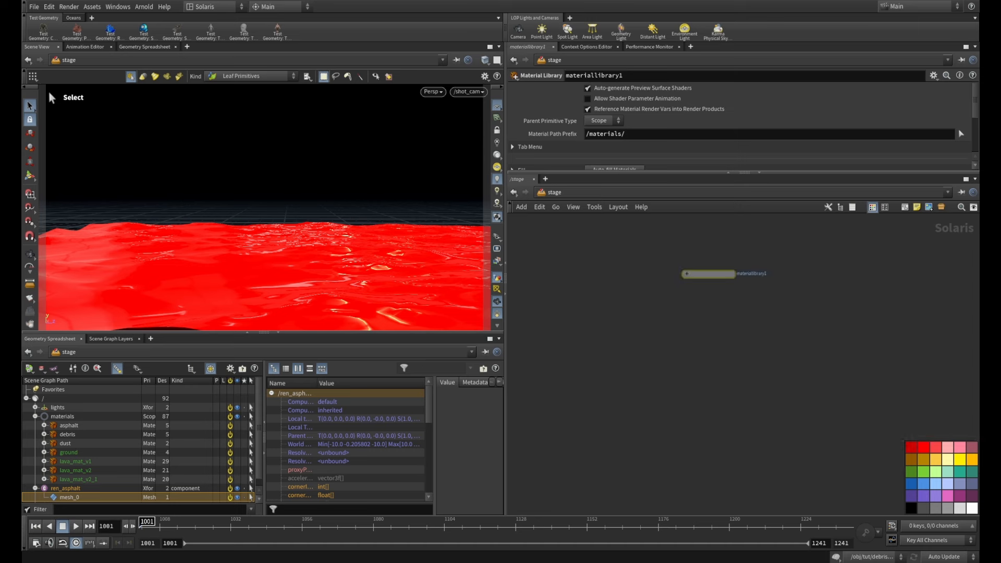
scroll(778, 254, "down", 2)
middle_click_drag(778, 254, 504, 295)
middle_click_drag(938, 449, 712, 332)
scroll(724, 334, "up", 3)
middle_click_drag(667, 295, 782, 329)
scroll(783, 328, "up", 2)
double_click(637, 301)
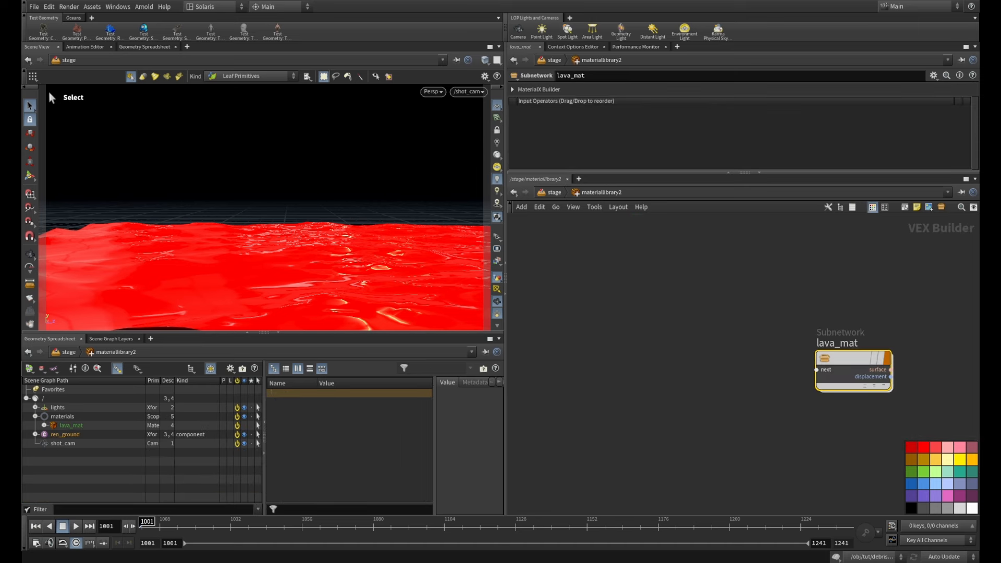
double_click(738, 337)
- Set the CTR null's Frequency to 10
mouse_move(684, 314)
middle_mouse_down()
mouse_move(631, 308)
mouse_move(689, 316)
middle_mouse_up()
scroll(631, 308, "up", 2)
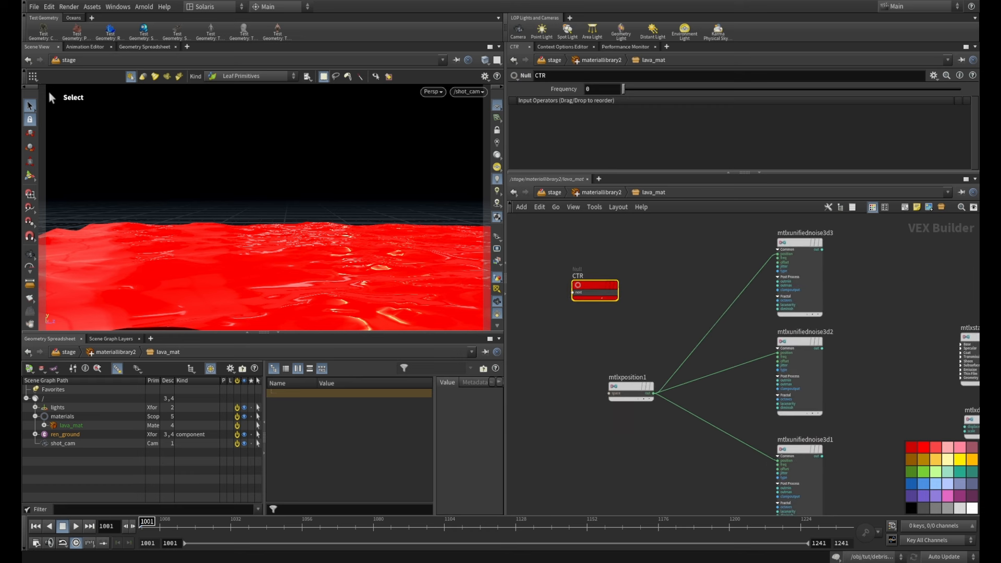
left_click_drag(599, 89, 514, 77)
type("1")
key("Return")
- Check the evaluated frequencies of the bottom, middle and top noise nodes
left_click(800, 449)
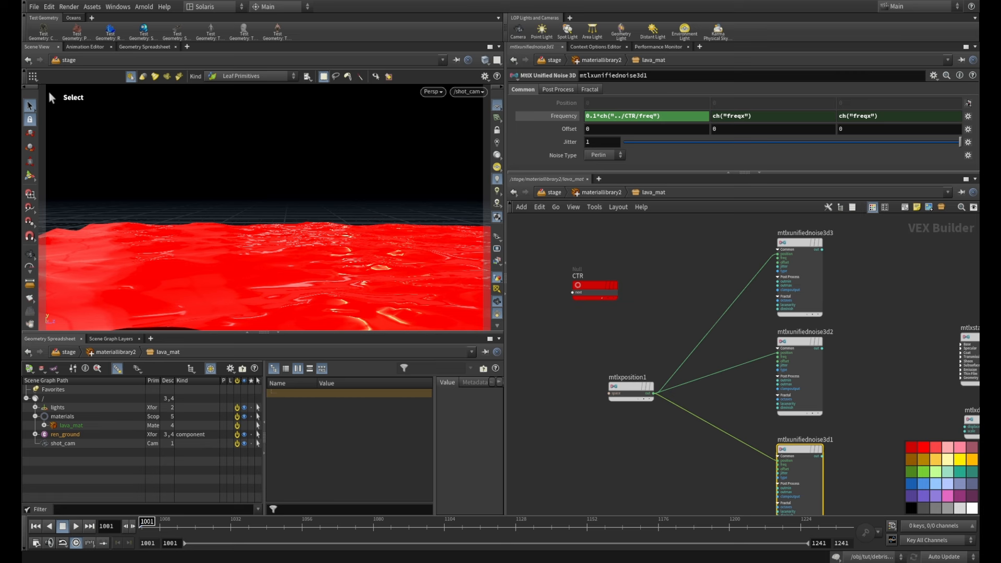
left_click(563, 116)
left_click(800, 342)
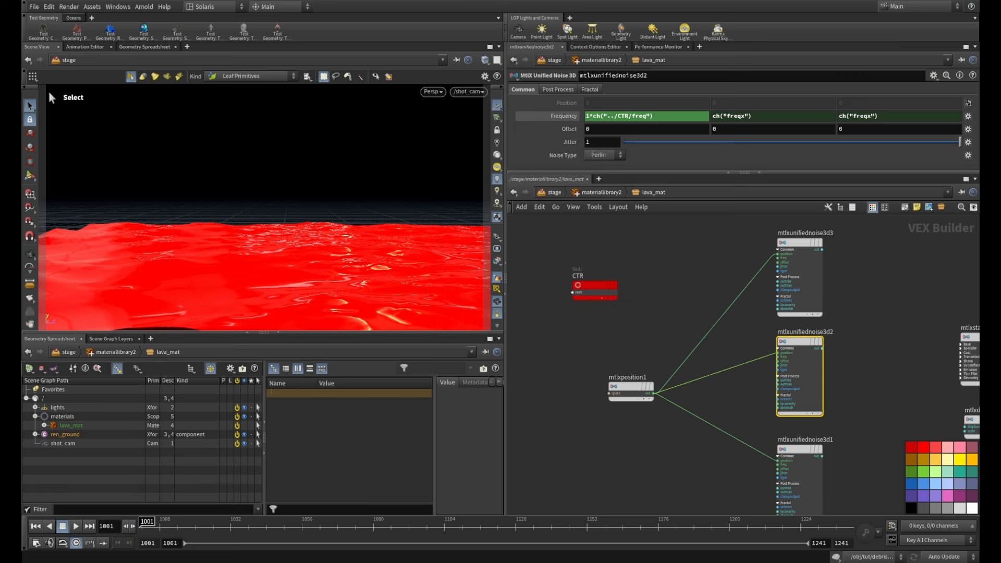
left_click(563, 116)
left_click(800, 243)
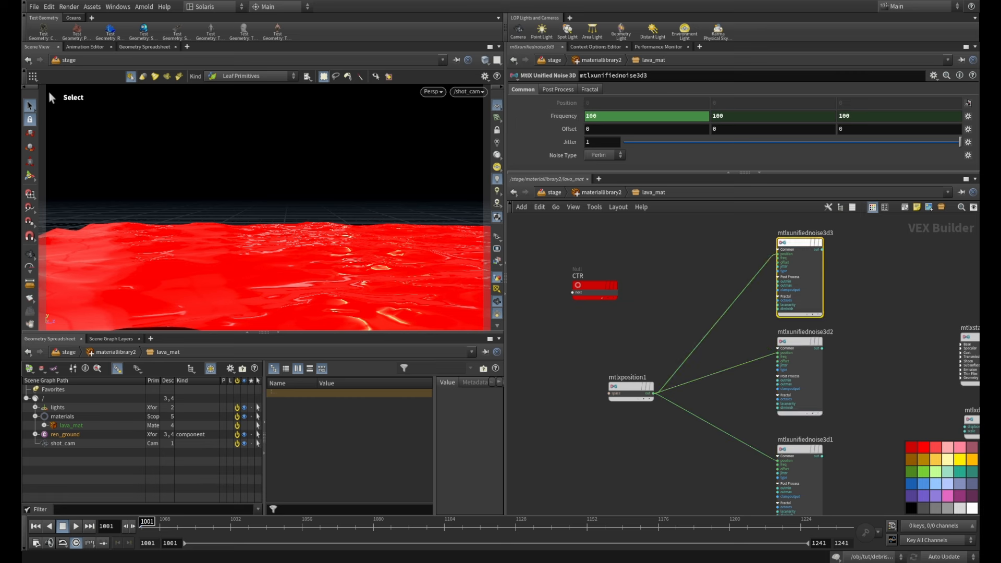
- Move the mtlxstandard_surface node slightly up, in line above the mtlxdisplacement node
key("h")
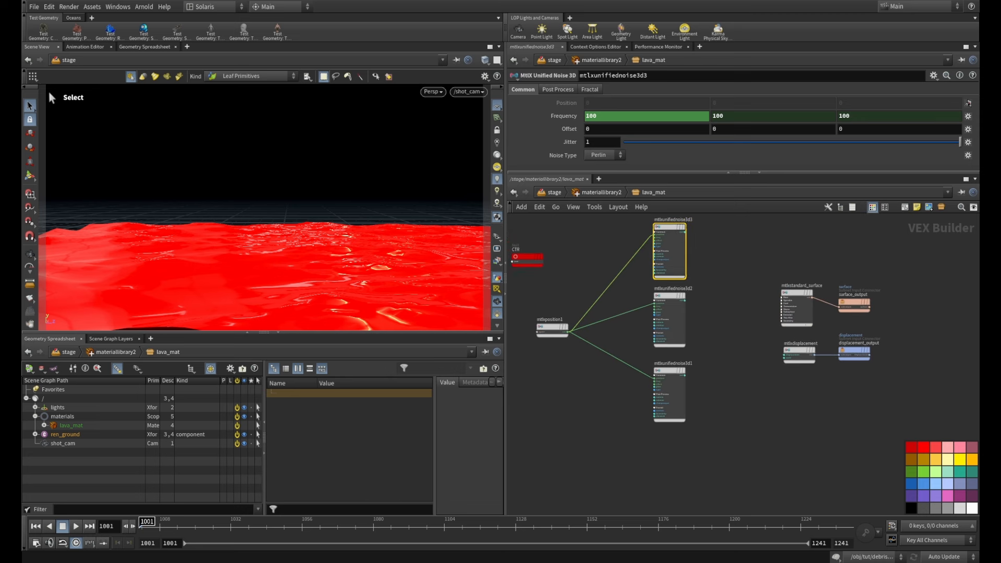
scroll(797, 308, "up", 3)
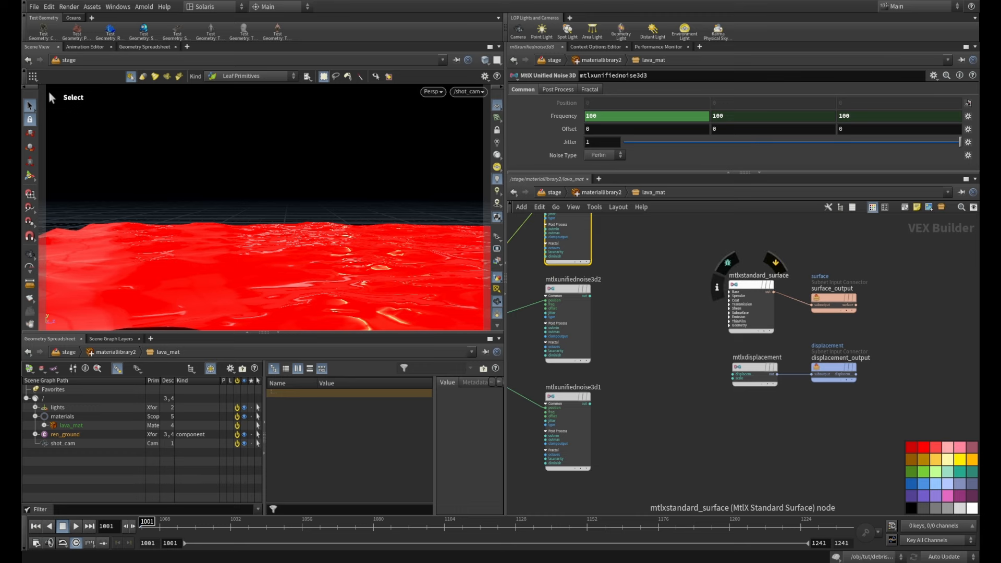
left_click_drag(752, 308, 755, 291)
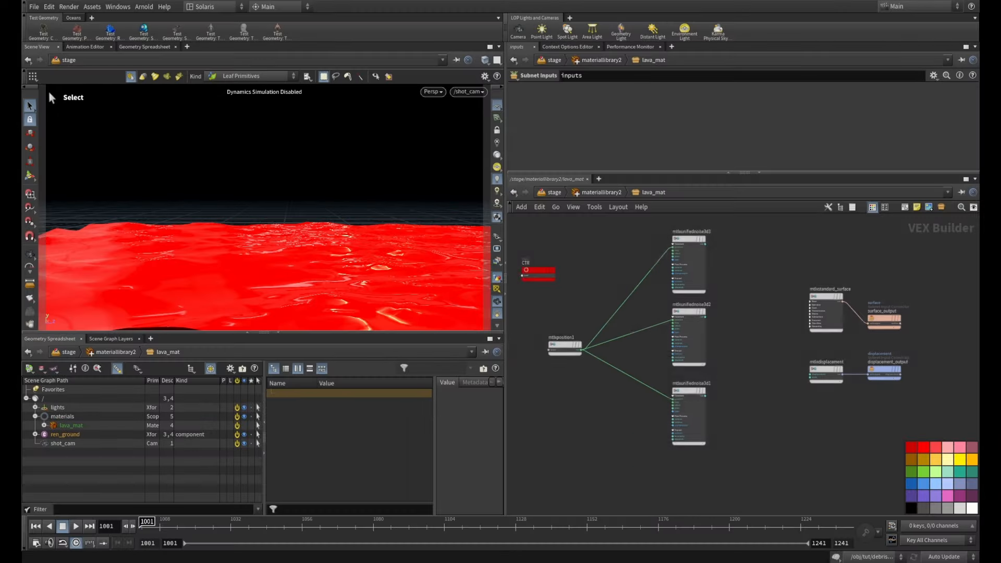
- Add a MtlX Multiply (Math) node and connect the top noise to its first input and the middle noise to its second
scroll(756, 209, "up", 5)
key("Tab")
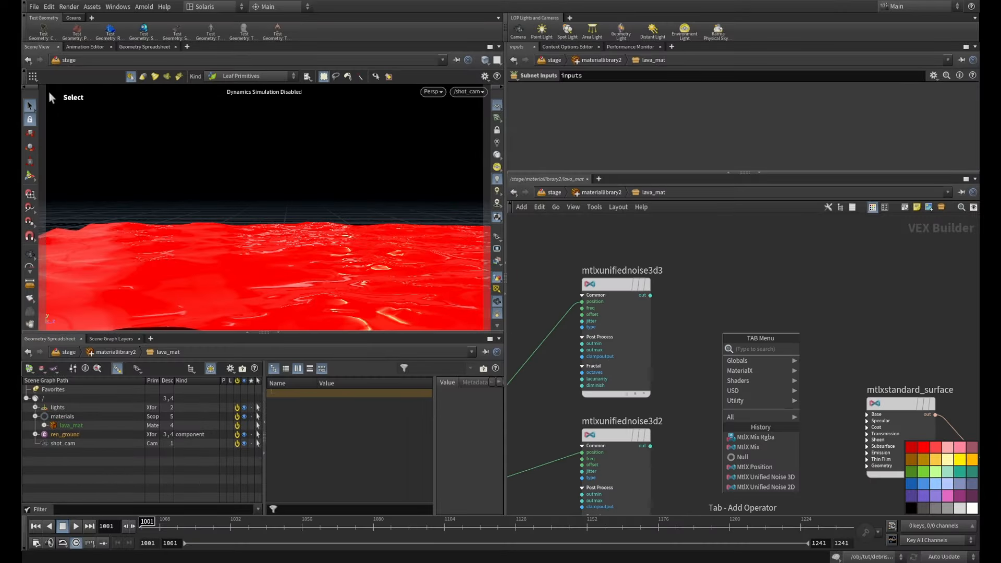
type("mul")
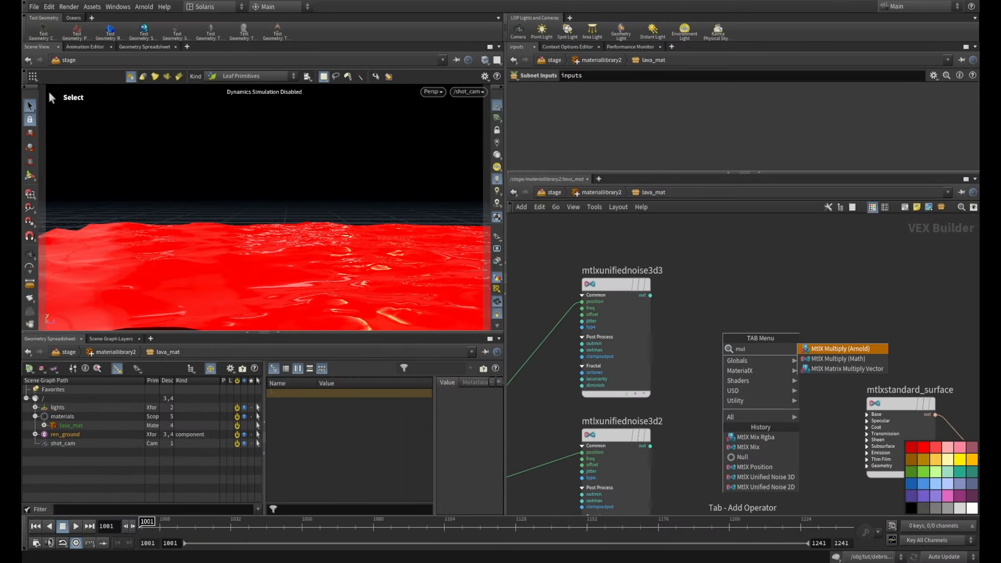
key("Down")
key("Up")
key("Down")
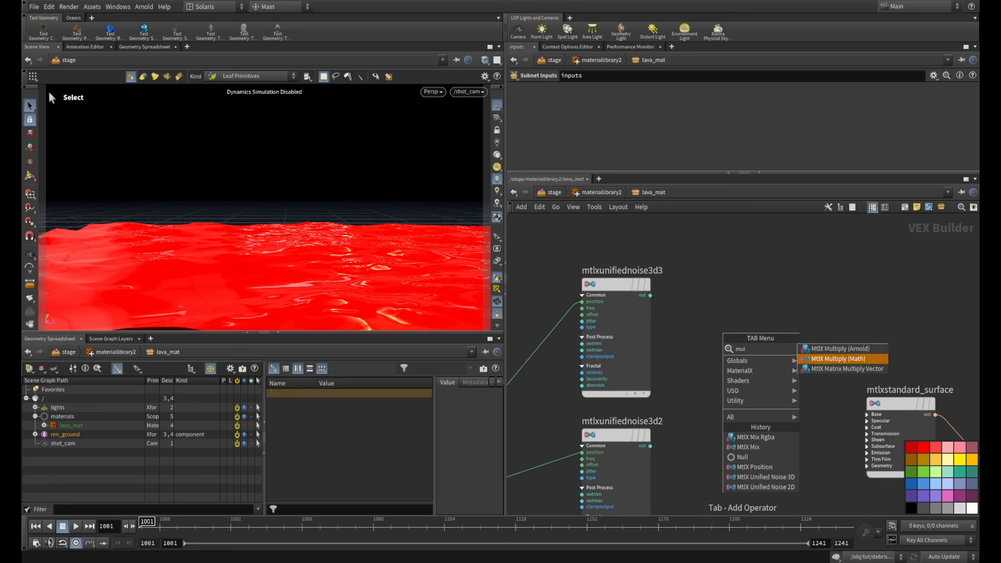
key("Return")
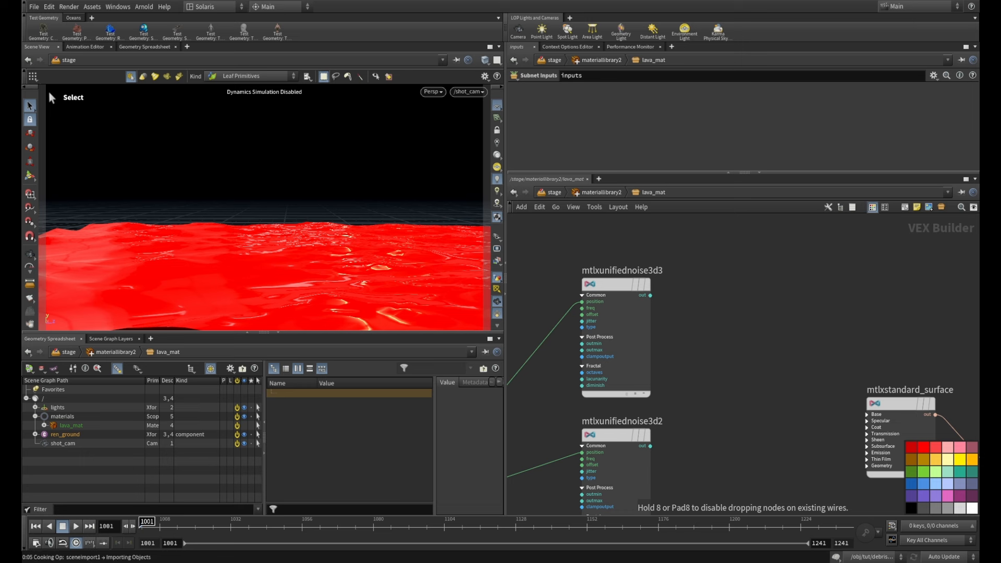
left_click(768, 349)
middle_click_drag(767, 349, 762, 311)
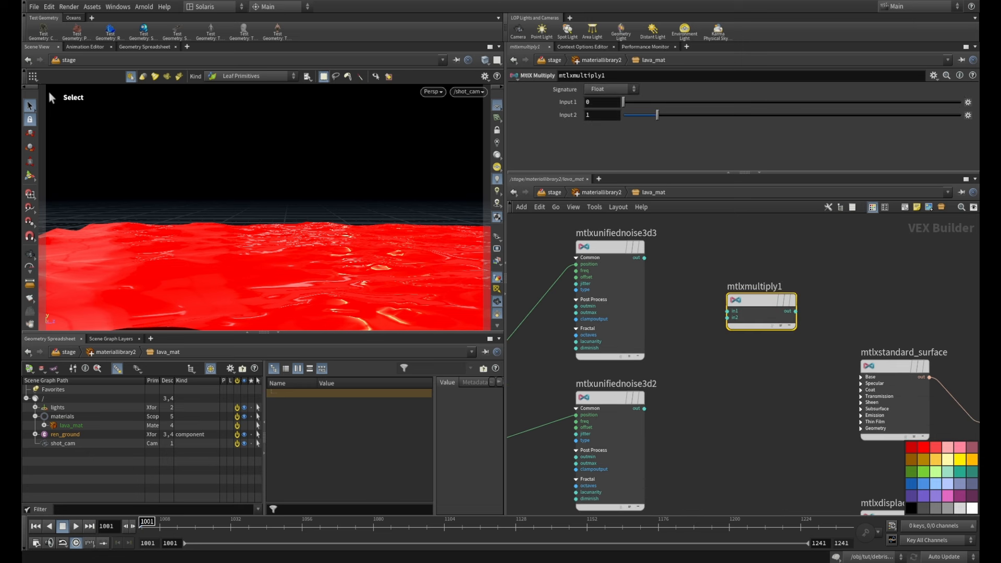
left_click_drag(645, 257, 727, 311)
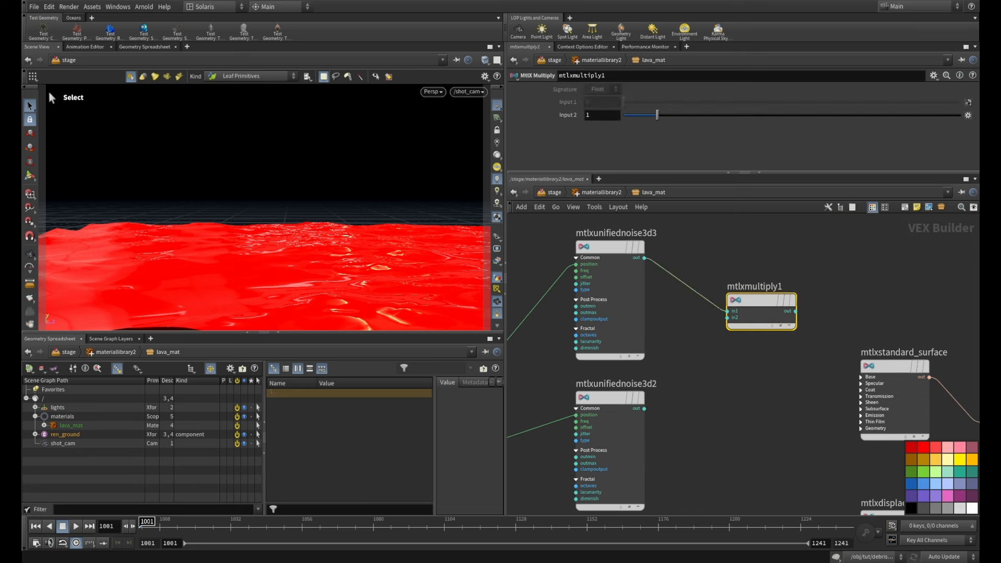
mouse_move(644, 408)
left_mouse_down()
mouse_move(727, 317)
mouse_move(750, 319)
mouse_move(717, 382)
left_mouse_up()
- Duplicate the multiply node and feed the copy with the first multiply's output and the bottom noise
scroll(743, 400, "down", 4)
middle_click_drag(743, 400, 718, 320)
left_click_drag(705, 315, 719, 386, "alt")
scroll(724, 356, "up", 5)
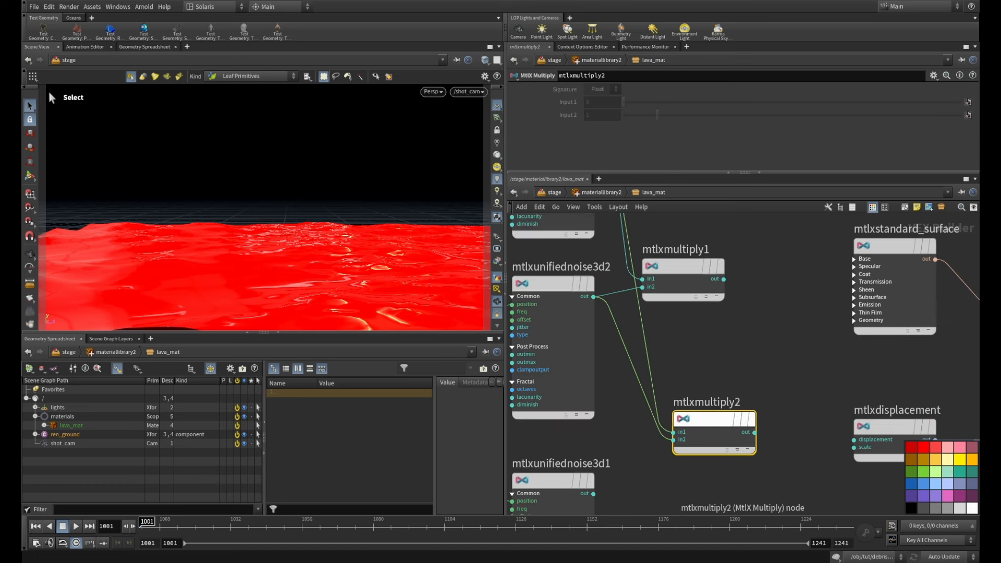
left_click_drag(704, 419, 757, 405)
left_click_drag(724, 280, 727, 419)
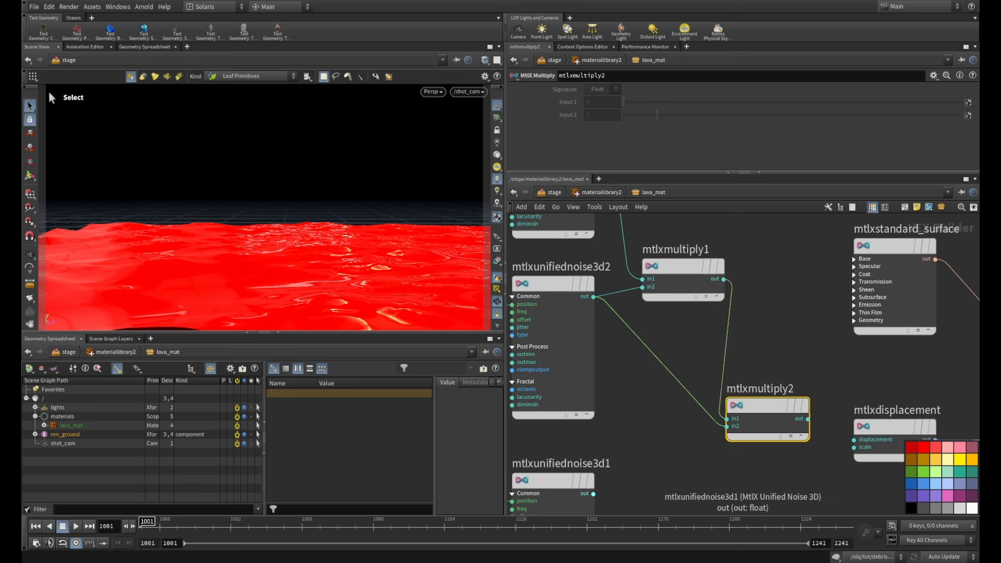
left_click_drag(594, 494, 727, 427)
- Tidy the two multiply nodes, moving both up between the noise nodes and the standard surface
scroll(744, 299, "down", 3)
middle_click_drag(744, 298, 742, 271)
scroll(743, 271, "up", 1)
left_click_drag(670, 278, 662, 263)
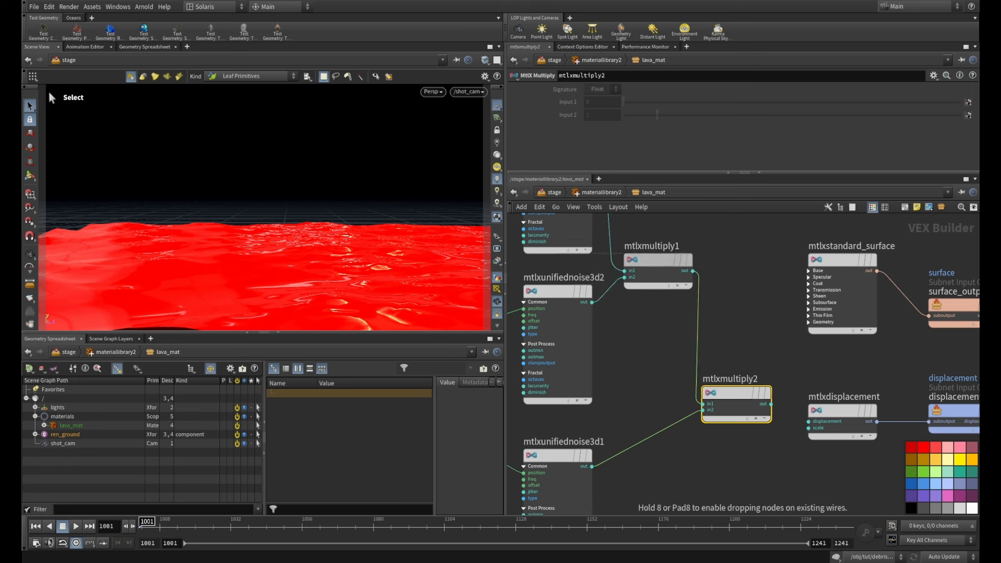
left_click_drag(737, 393, 741, 333)
- Expand the standard surface's Base inputs and connect the second multiply's output to base_color
middle_click_drag(814, 283, 752, 296)
left_click(749, 284)
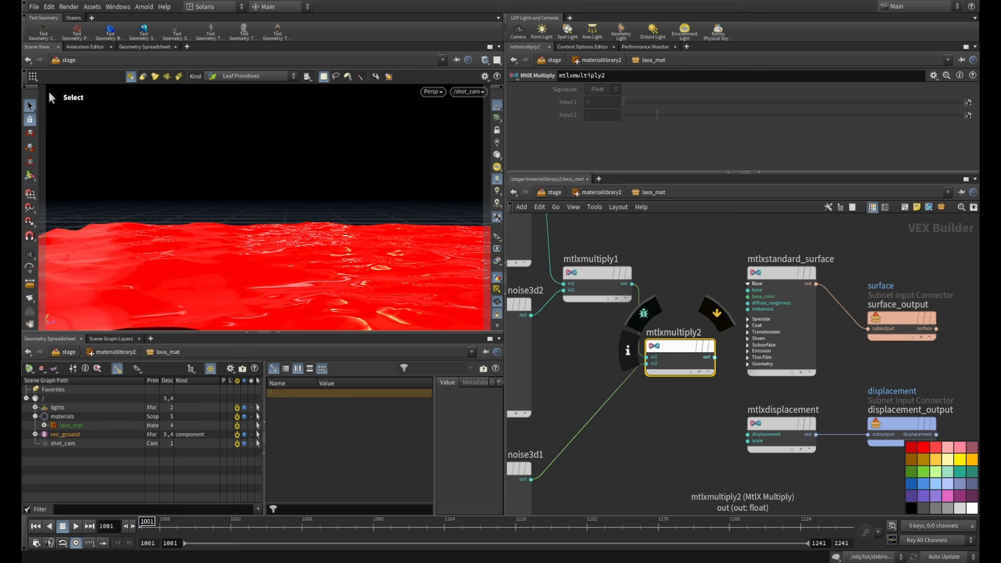
left_click_drag(715, 357, 748, 296)
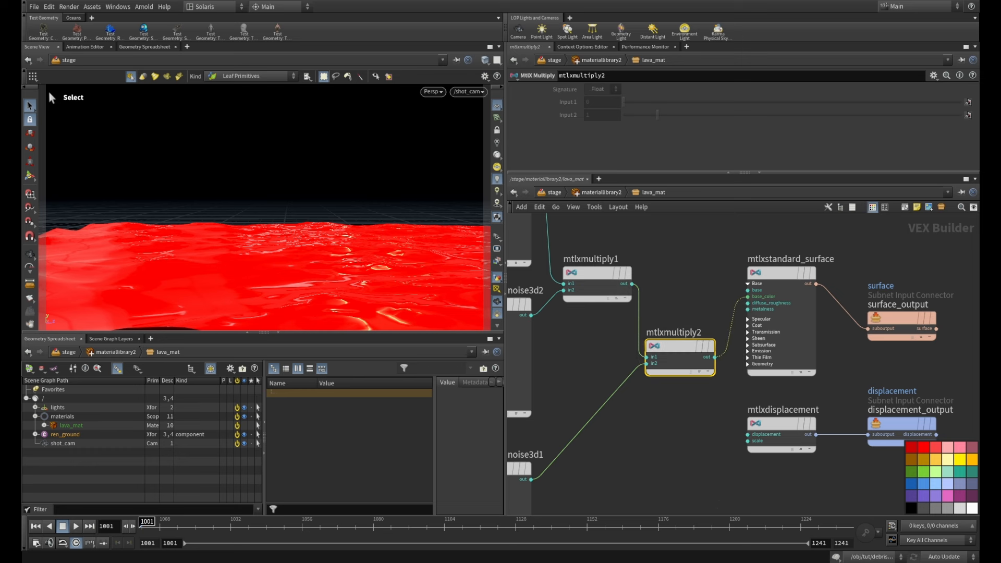
- Switch the viewport renderer from Houdini GL to Karma CPU
left_click(433, 91)
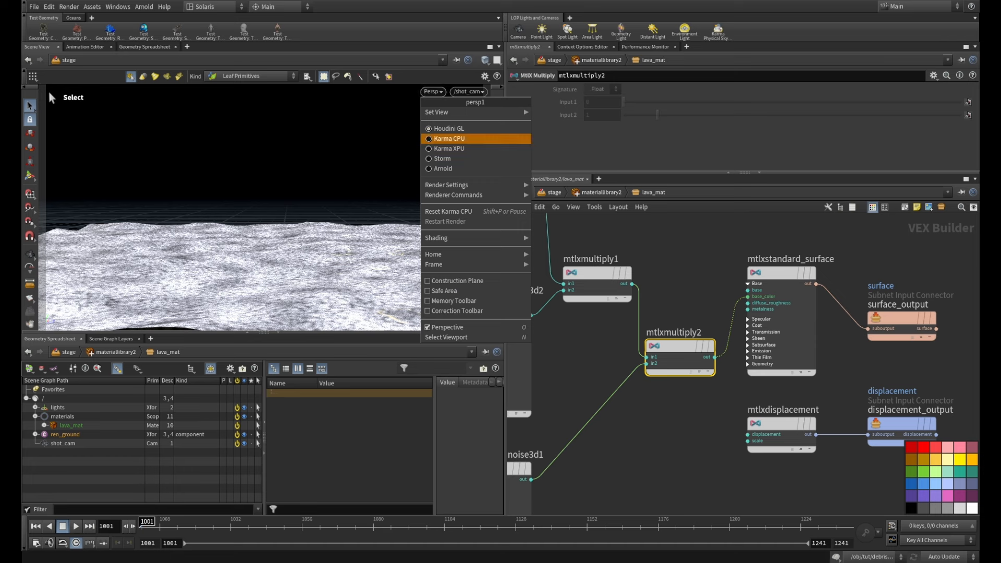
left_click(445, 138)
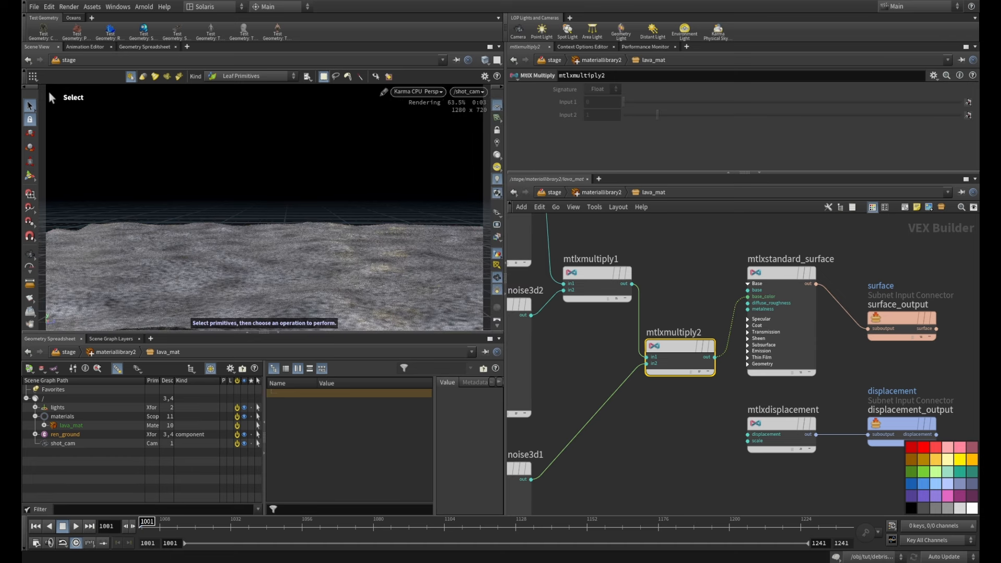
- Set the fractal lacunarity of the middle noise, mtlxunifiednoise3d2, to 4
scroll(605, 392, "down", 2)
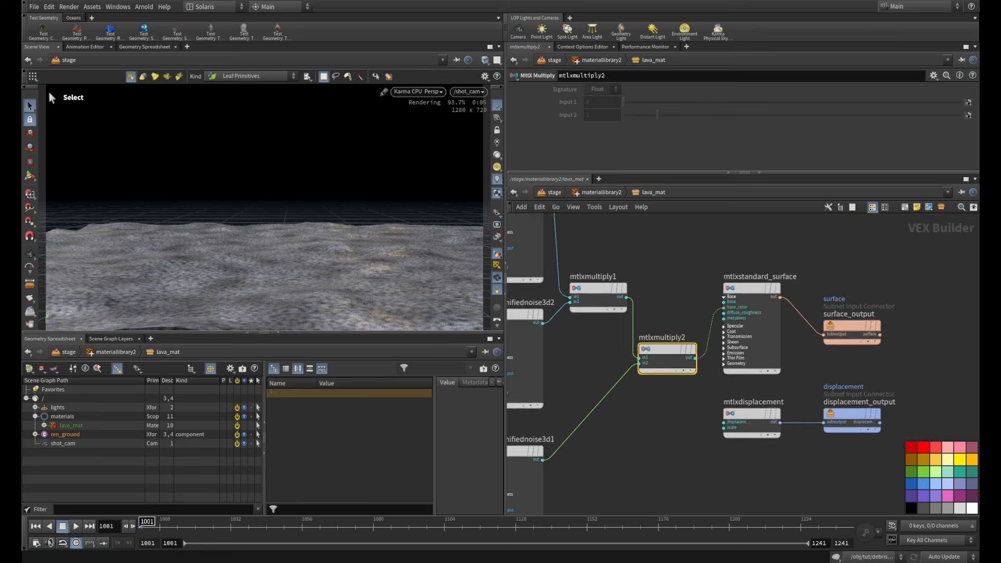
middle_click_drag(605, 393, 738, 398)
left_click(648, 325)
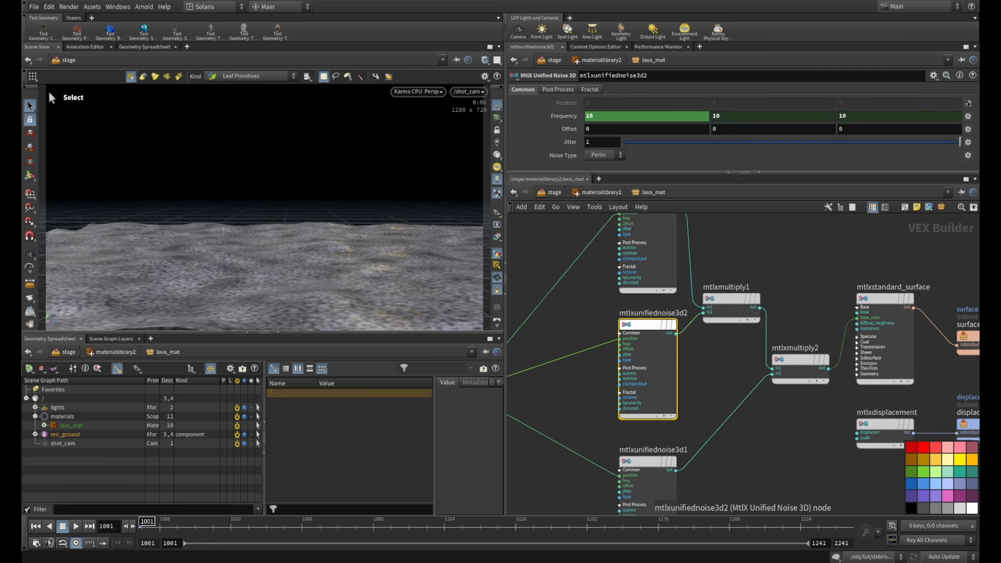
left_click(590, 90)
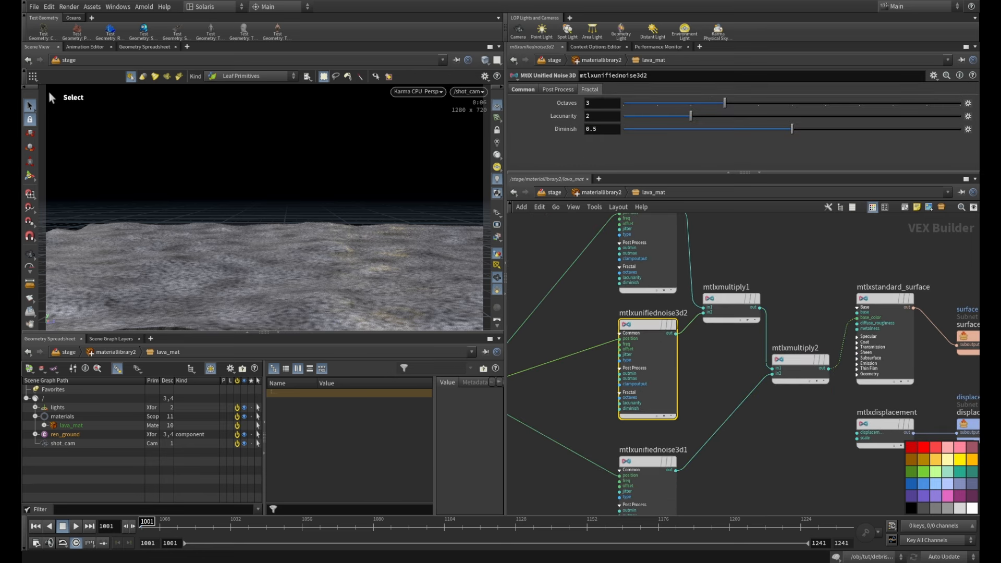
left_click_drag(598, 116, 570, 106)
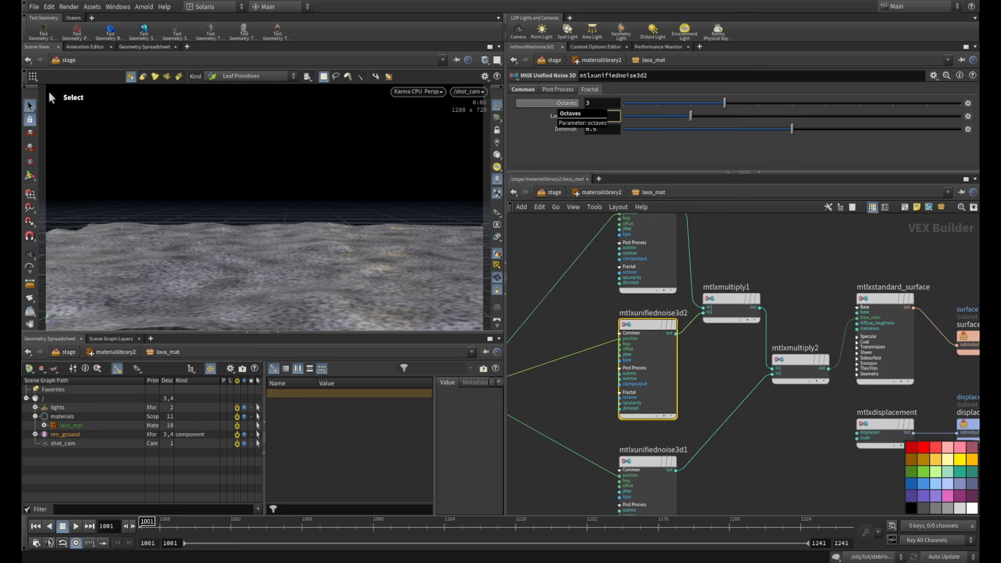
type("4")
left_click(730, 261)
- Set the fractal lacunarity of the top noise, mtlxunifiednoise3d3, to 6
scroll(730, 261, "down", 2)
middle_click_drag(730, 261, 719, 322)
left_click(650, 272)
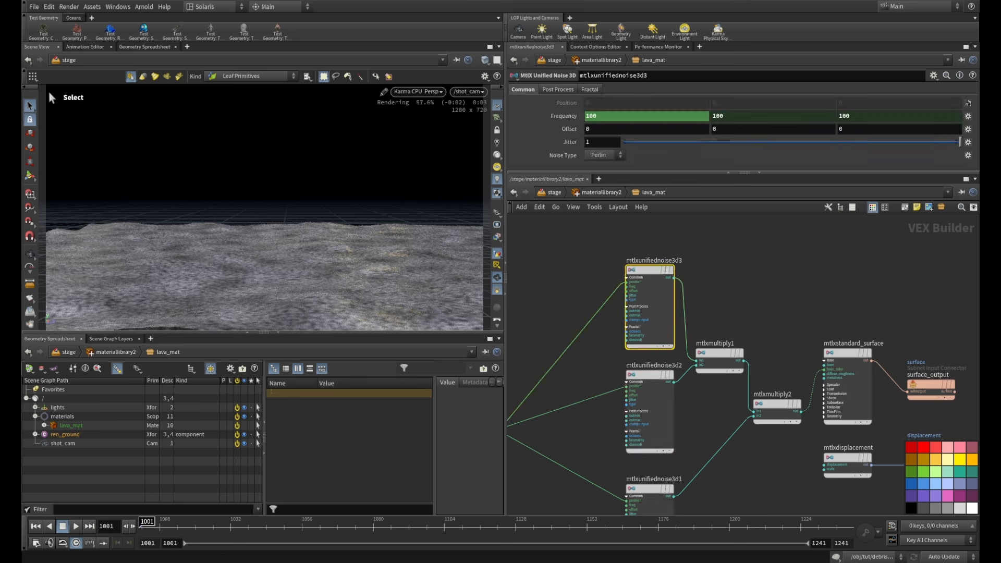
left_click(589, 89)
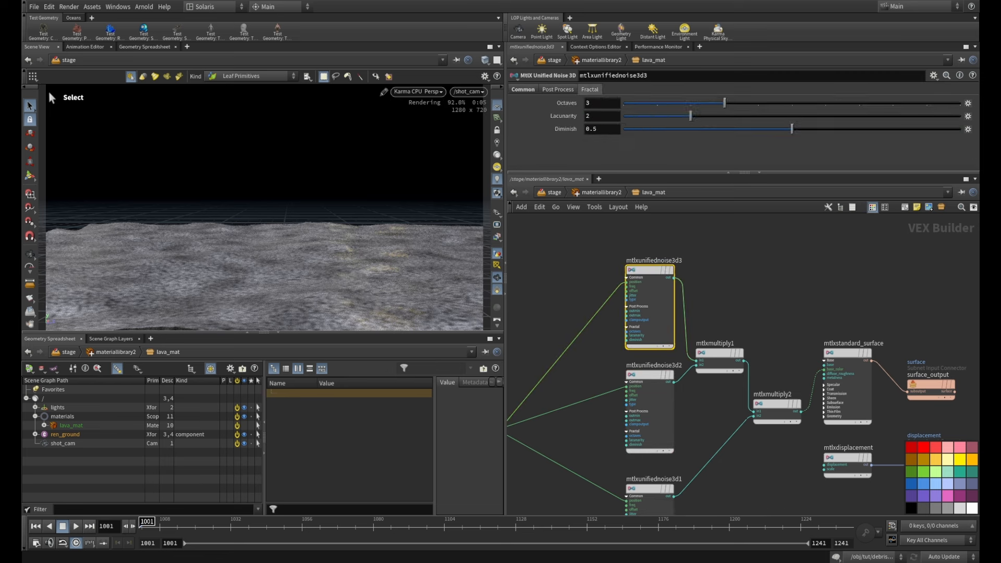
left_click_drag(600, 117, 542, 104)
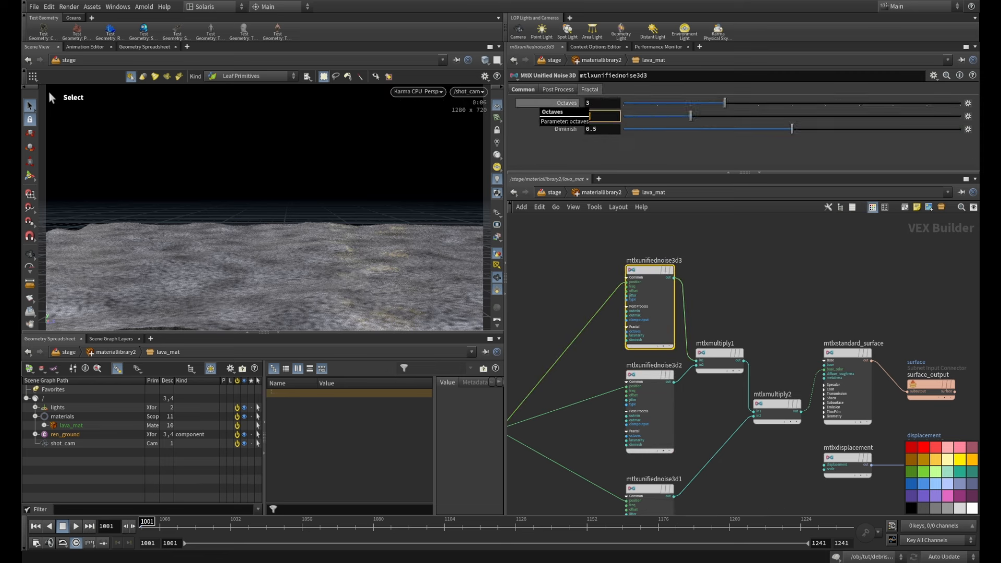
type("4")
key("Return")
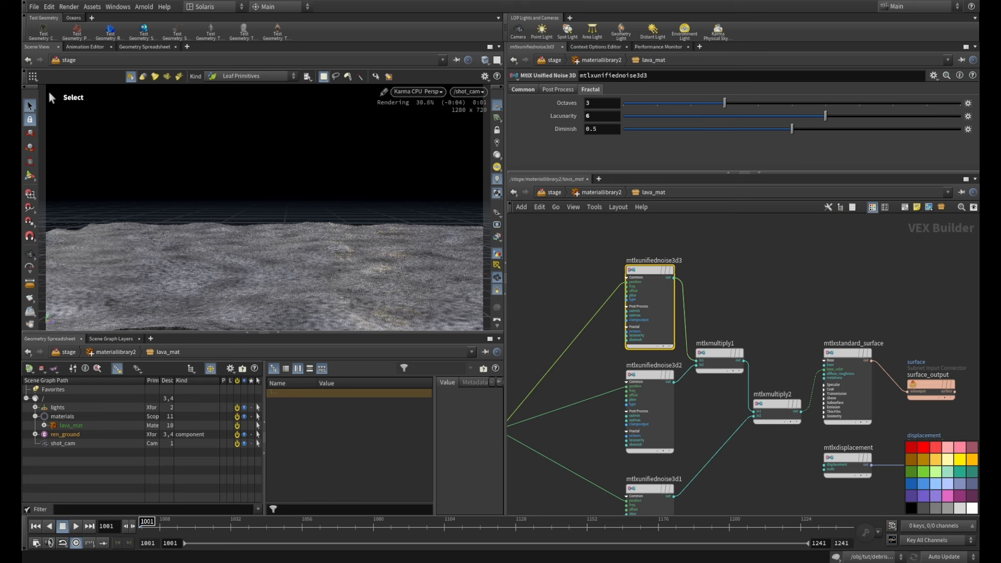
- Expand the standard surface's Geometry inputs and place a MtlX Bump node between the second multiply and the standard surface
scroll(766, 280, "down", 2)
middle_click_drag(766, 281, 697, 249)
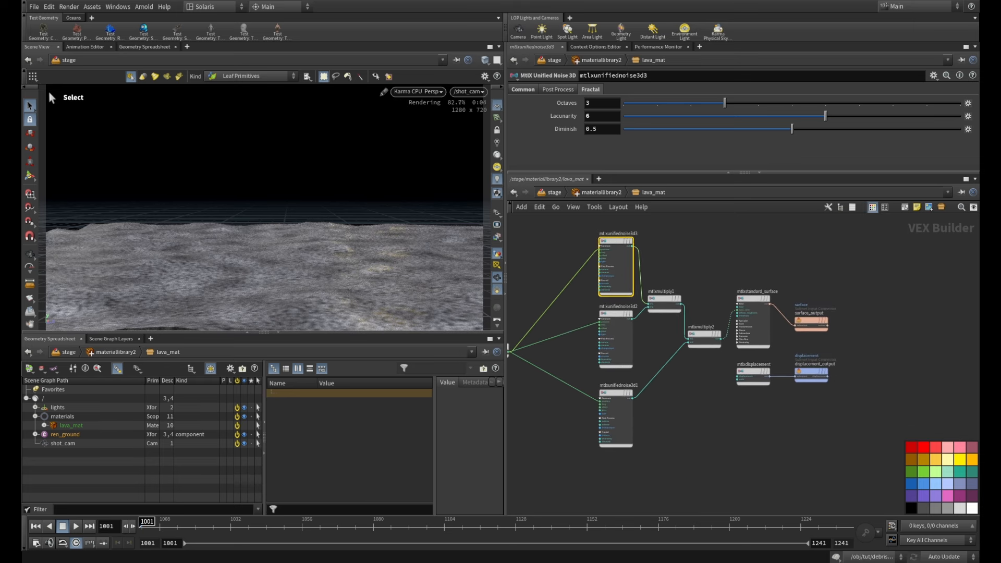
scroll(795, 304, "up", 2)
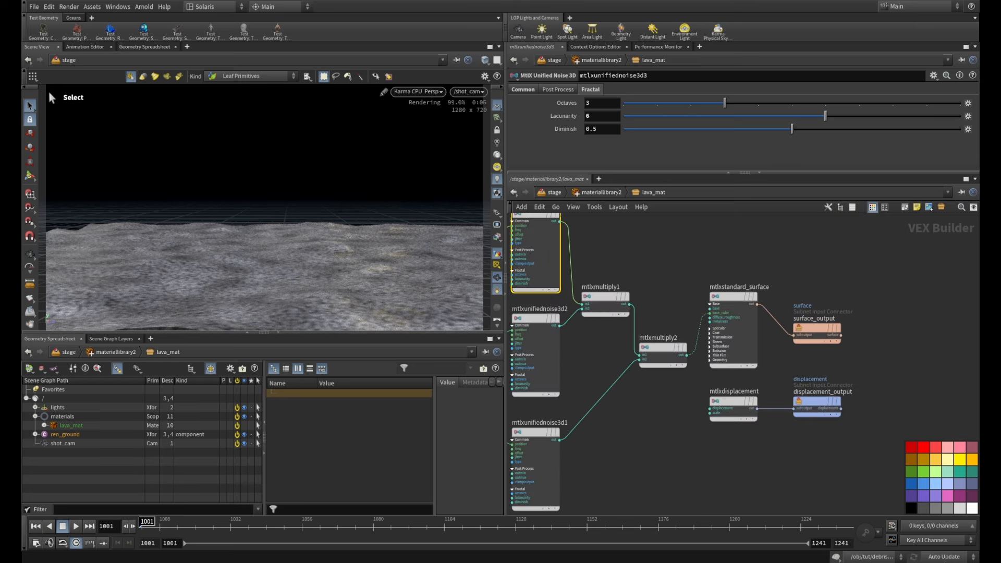
scroll(729, 351, "up", 3)
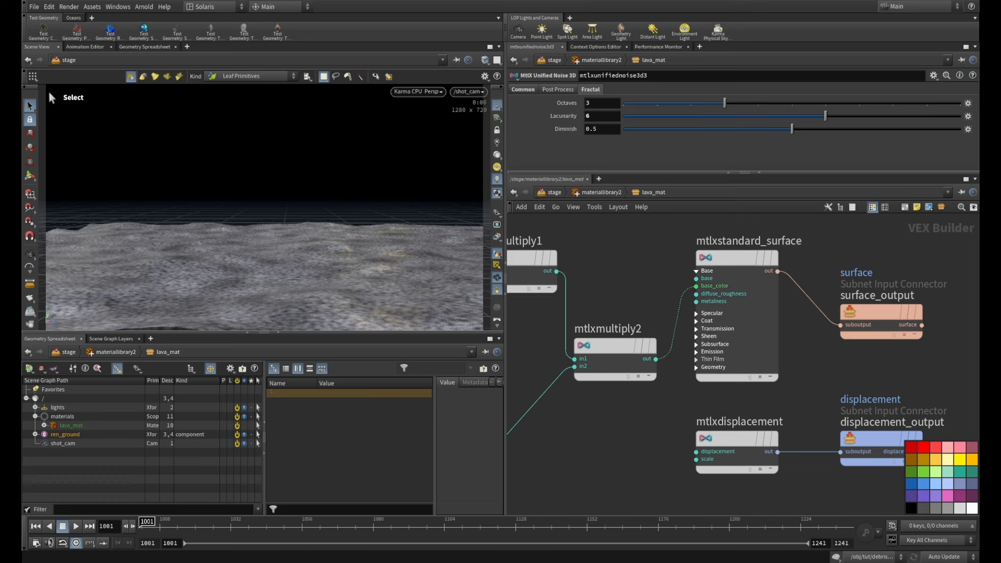
left_click(712, 367)
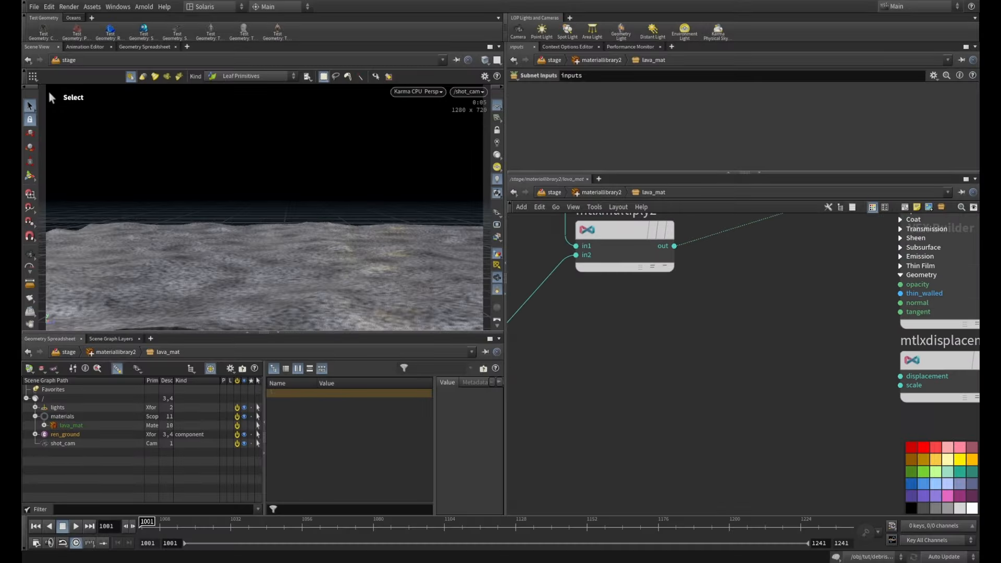
key("Tab")
type("bum")
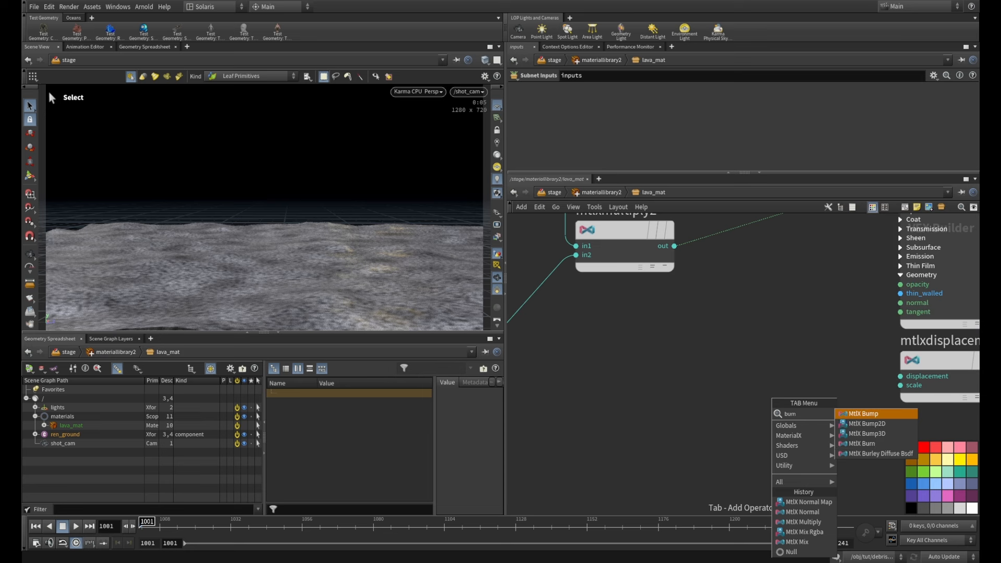
key("Down")
key("Up")
key("Return")
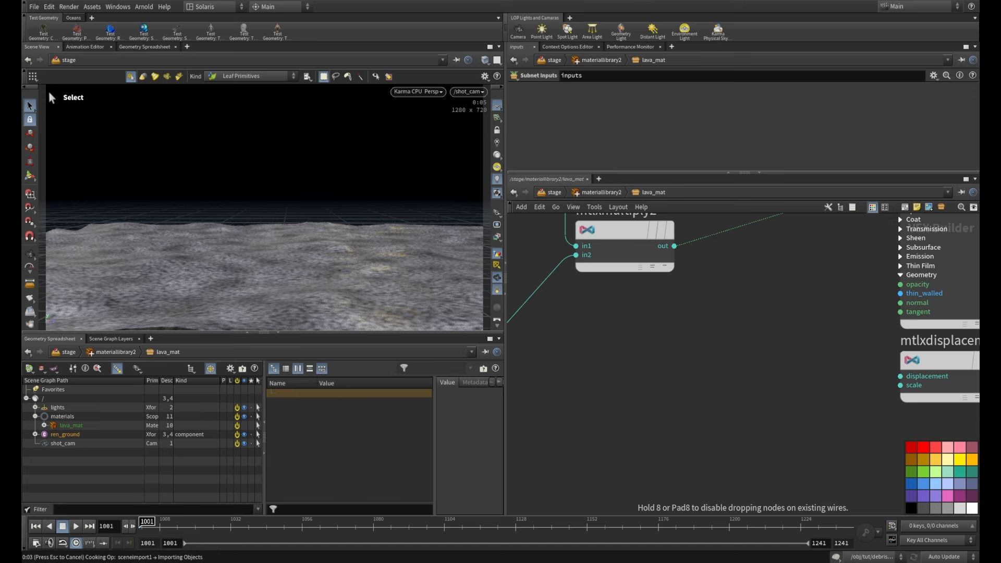
left_click(791, 313)
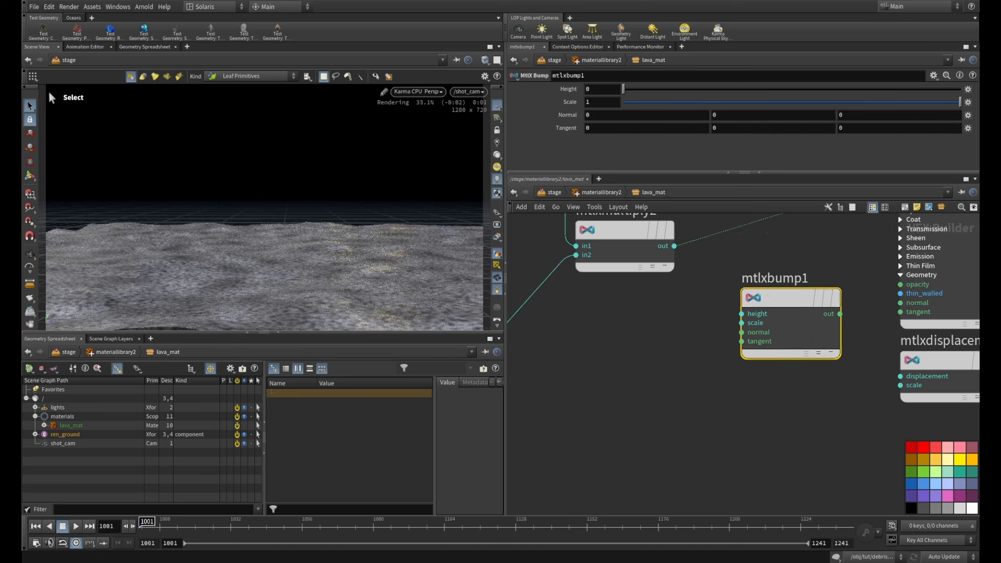
- Connect the second multiply's output to the bump's height input and the bump's output to the standard surface's normal
middle_click_drag(791, 313, 762, 379)
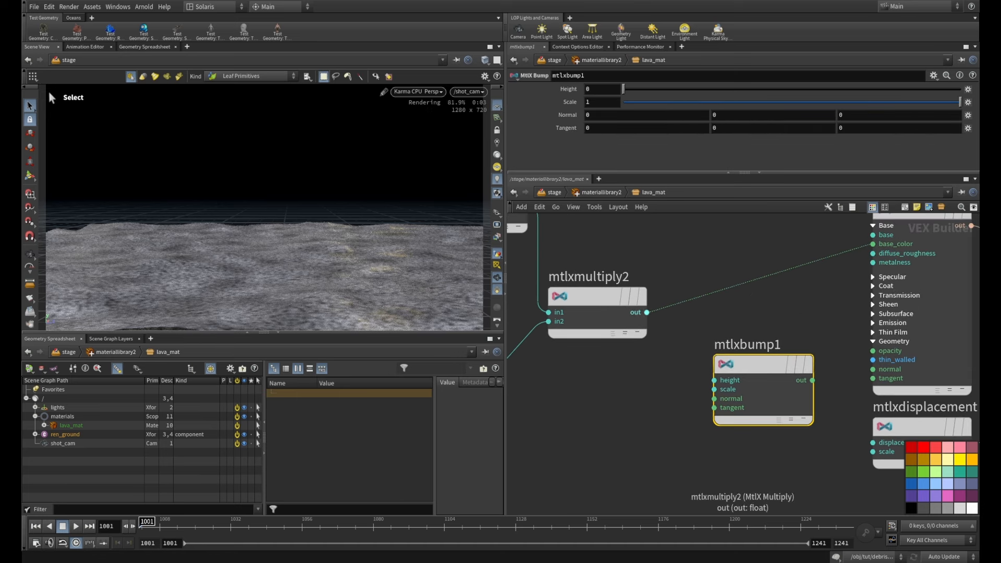
left_click_drag(647, 313, 714, 381)
left_click(715, 381)
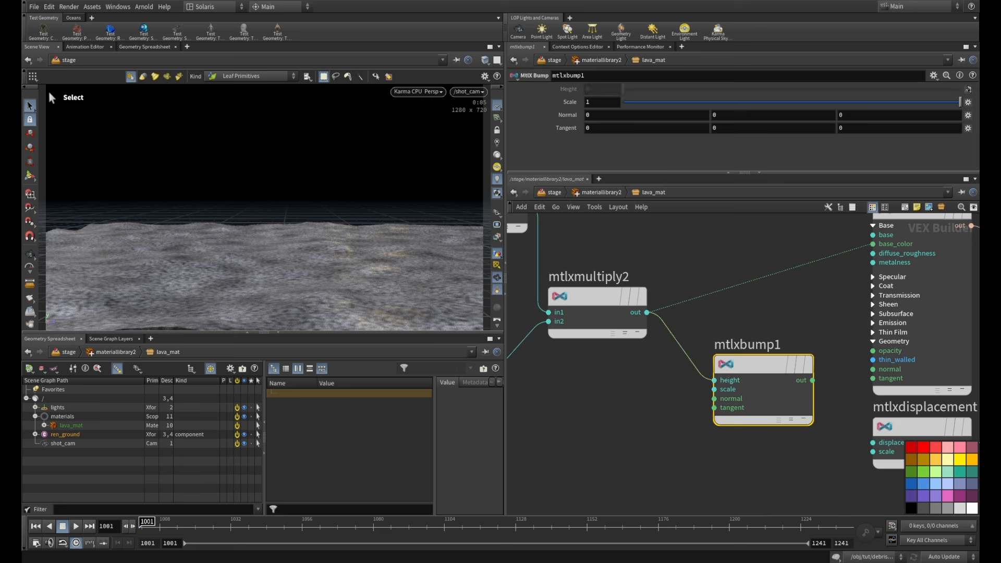
left_click_drag(813, 380, 872, 369)
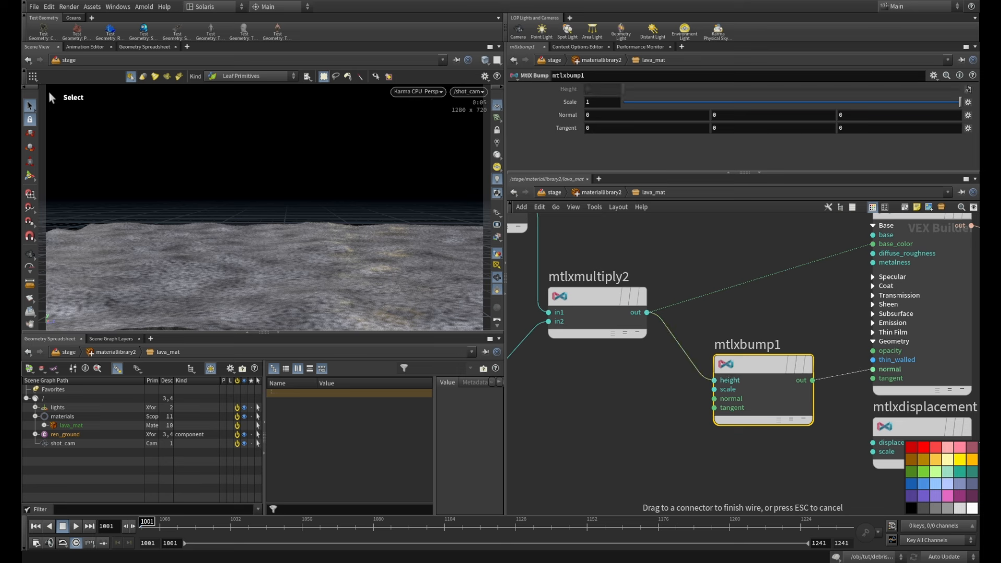
left_click(873, 369)
- Move the bump node slightly up and raise the standard surface well above the bump and output nodes
scroll(810, 326, "down", 2)
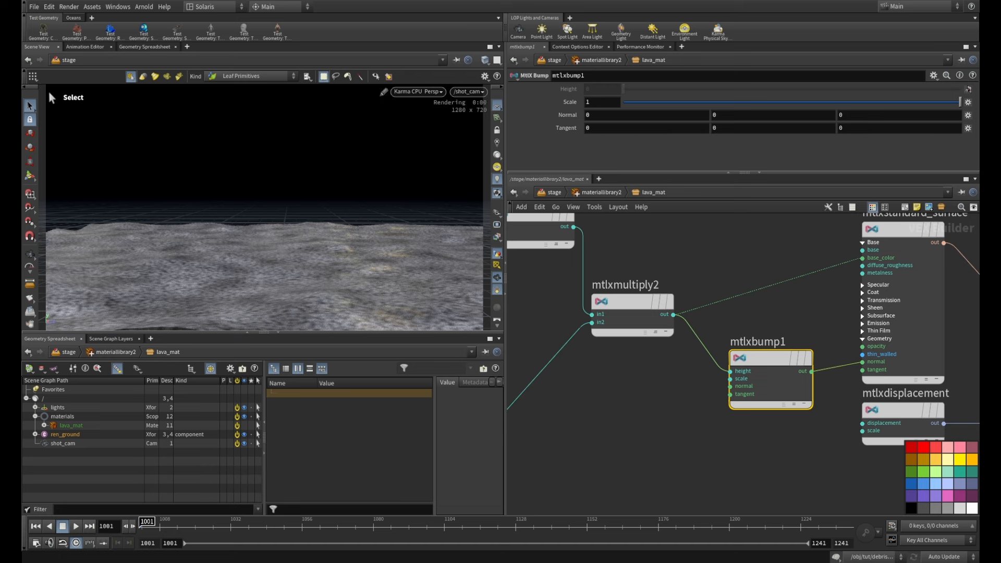
left_click_drag(767, 358, 772, 334)
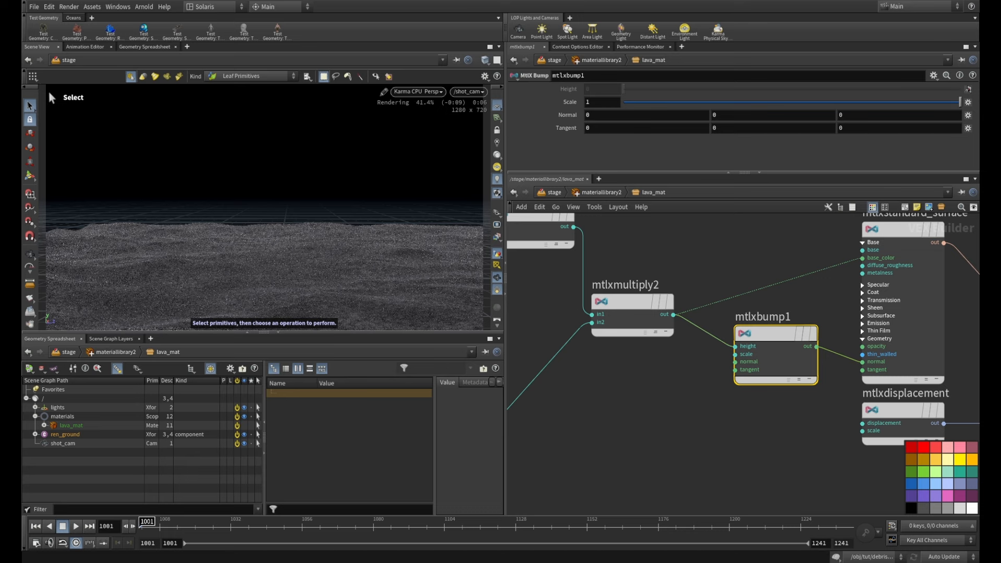
scroll(759, 415, "down", 5)
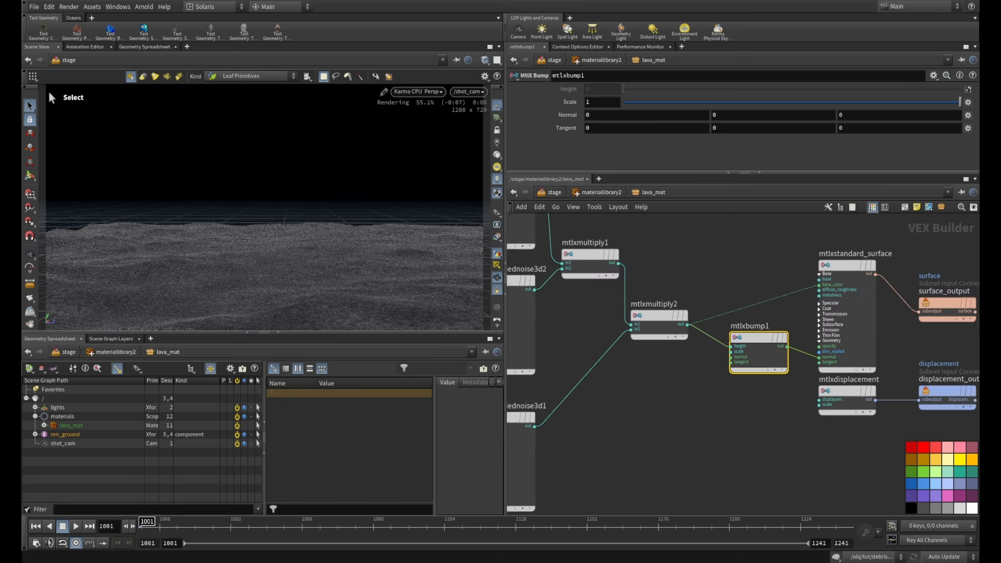
middle_click_drag(759, 415, 704, 466)
left_click_drag(775, 376, 788, 235)
scroll(720, 312, "down", 3)
middle_click_drag(719, 312, 806, 331)
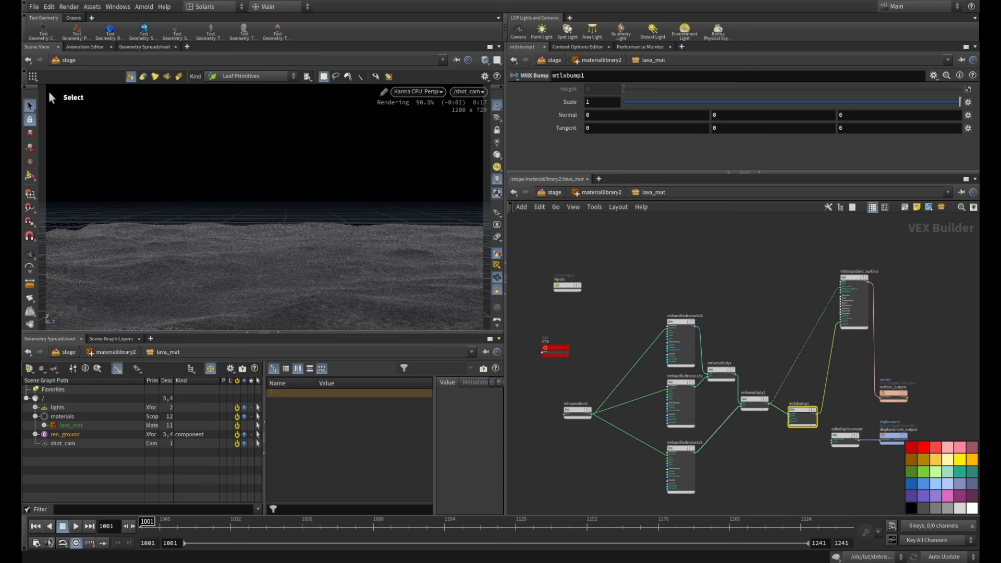
middle_click_drag(730, 323, 642, 353)
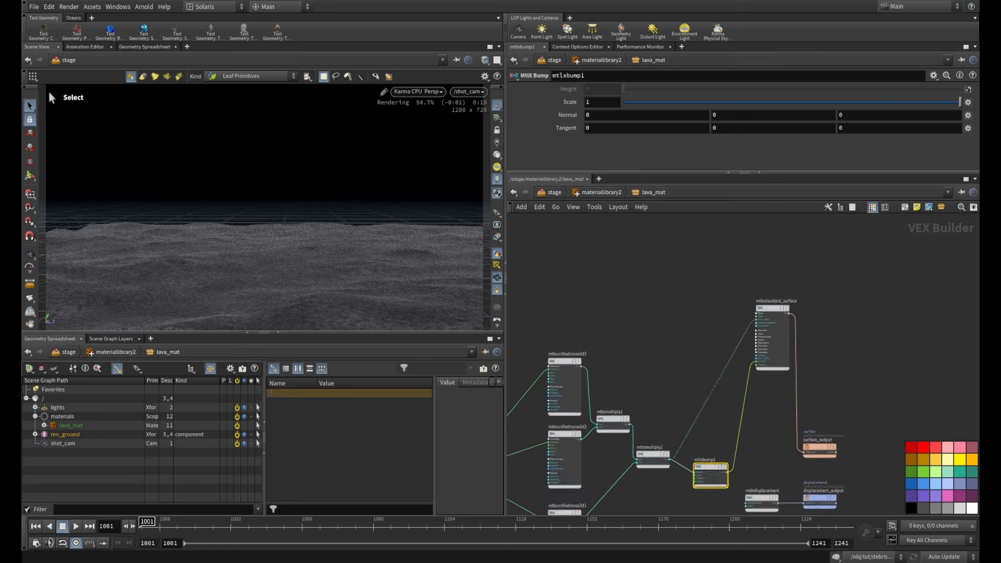
scroll(720, 316, "up", 3)
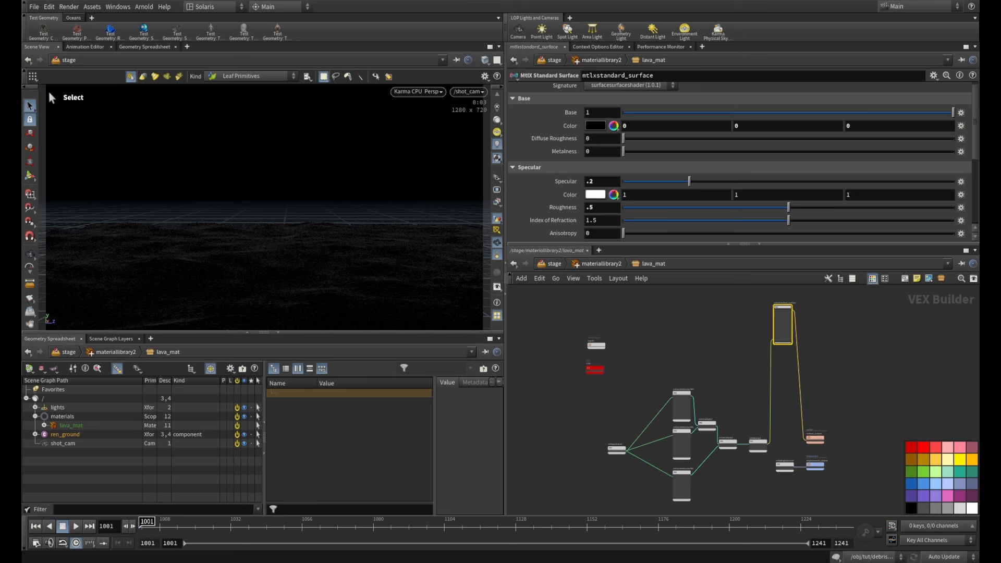
- Move the standard surface node back down closer to the bump and surface output nodes
left_click_drag(783, 313, 785, 387)
key("h")
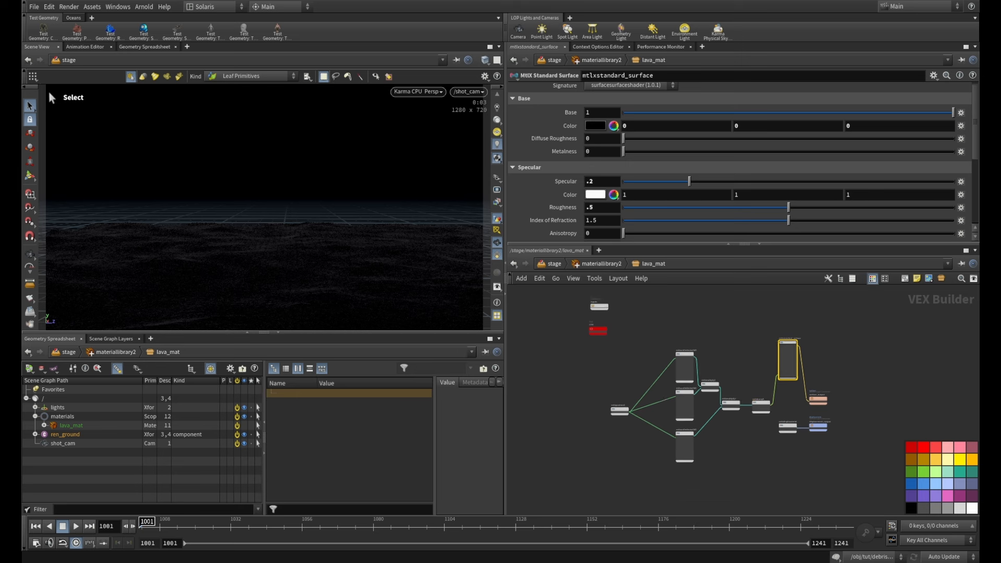
middle_click_drag(801, 314, 722, 360)
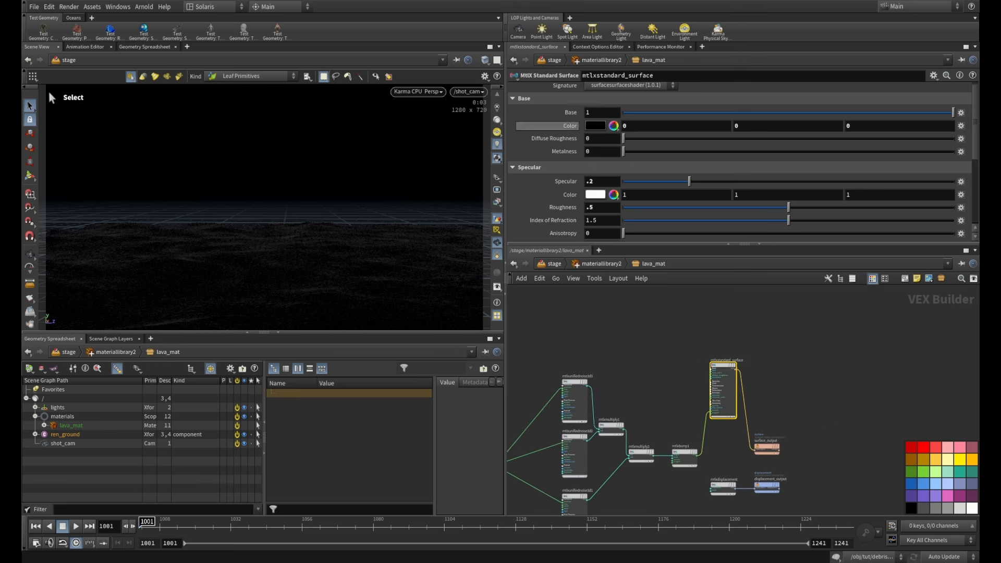
scroll(757, 386, "up", 3)
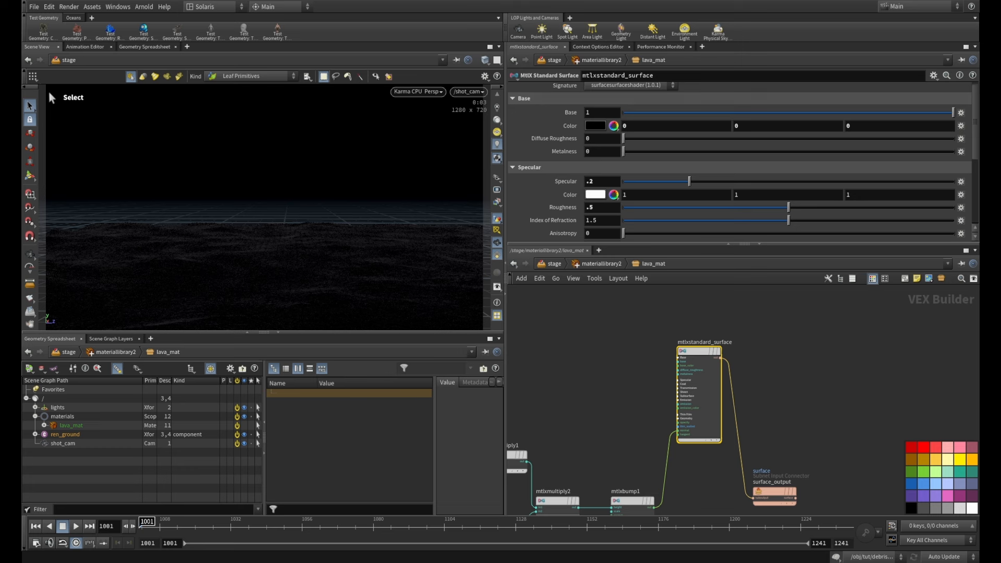
key("h")
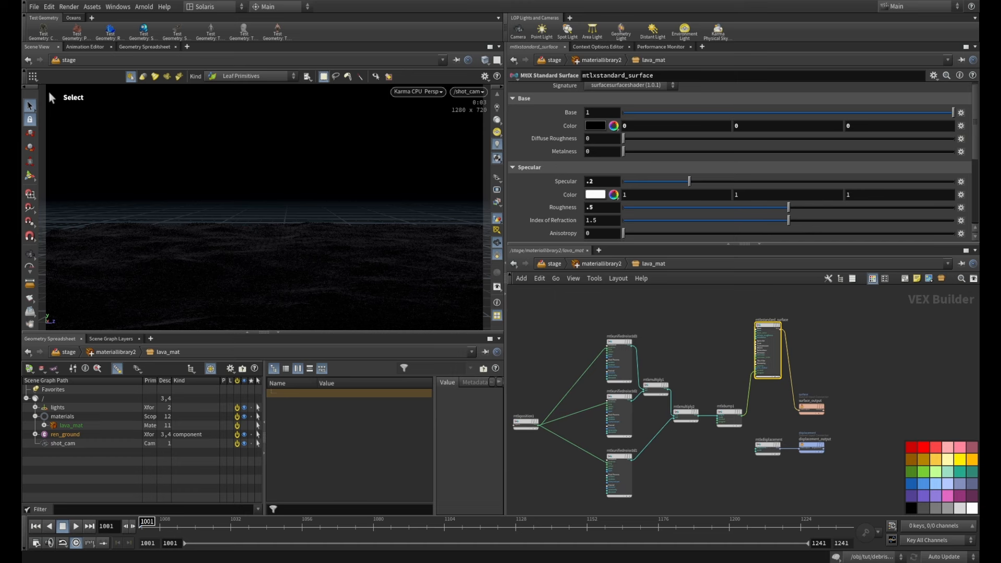
- Duplicate the three noise nodes and two multiply nodes together, placing the copies above the originals
left_click_drag(580, 322, 697, 502)
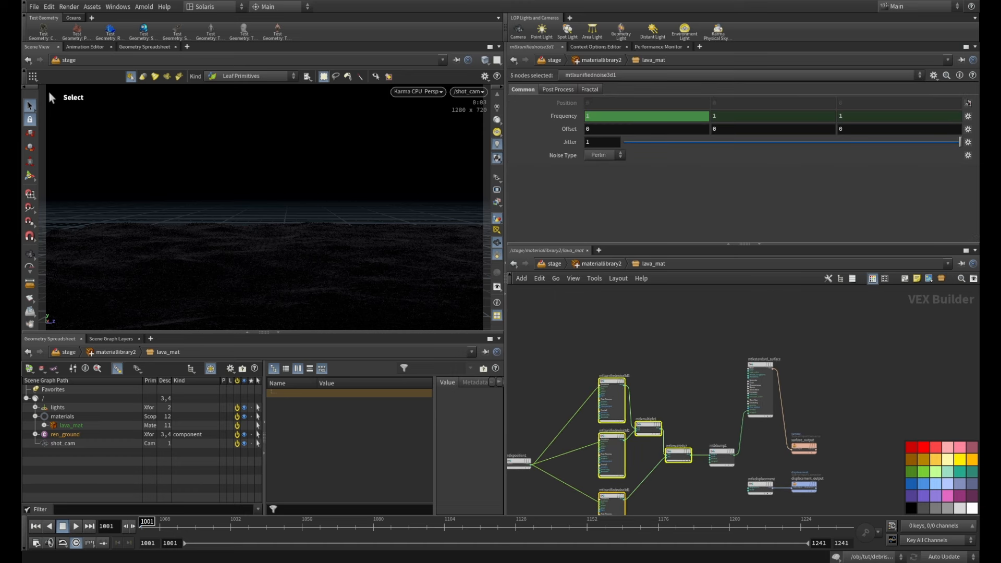
scroll(665, 361, "down", 2)
middle_click_drag(665, 361, 662, 408)
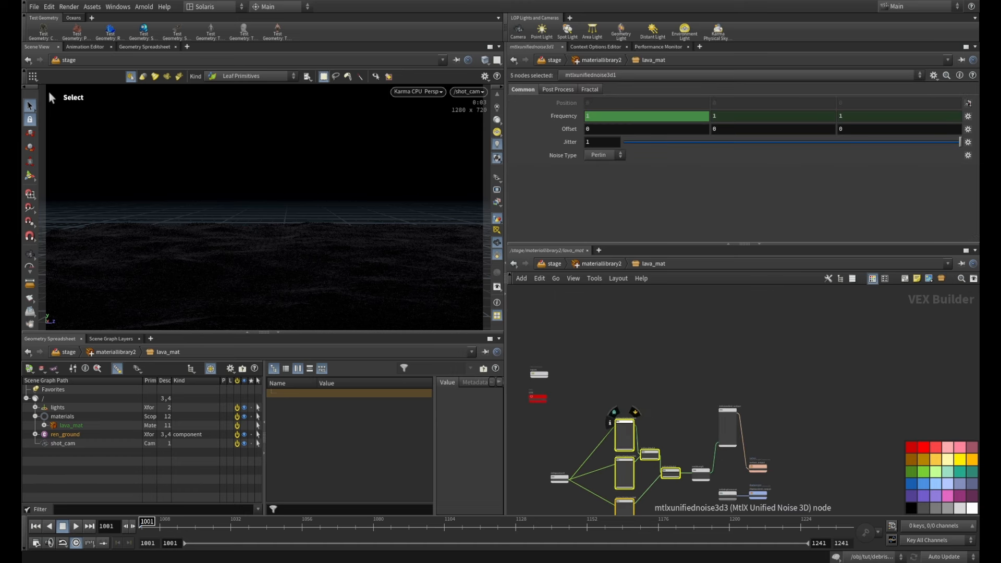
left_click_drag(624, 435, 623, 324)
left_click(670, 360)
scroll(704, 339, "up", 2)
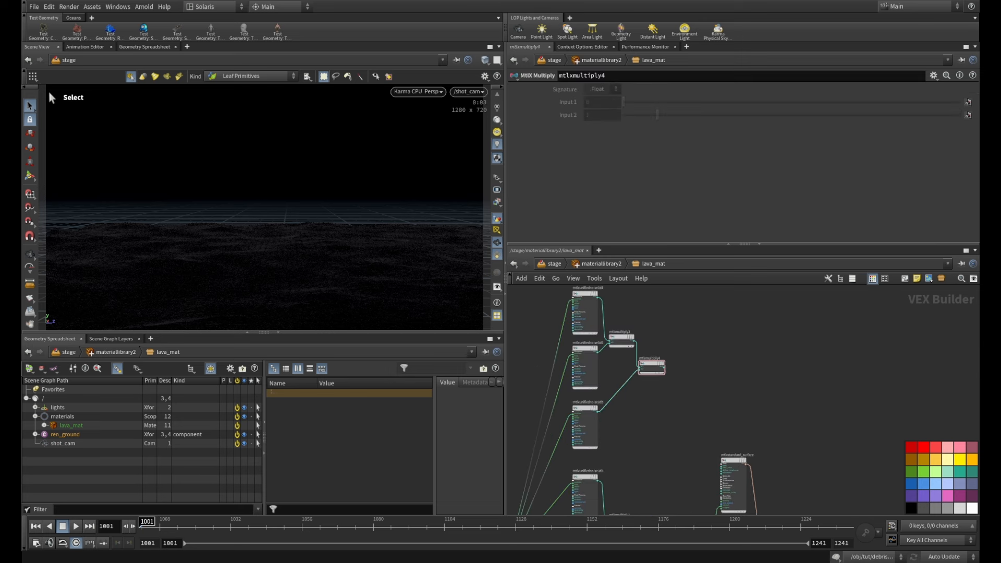
- Set the fractal lacunarity of the lowest duplicated noise node to 3
left_click(585, 423)
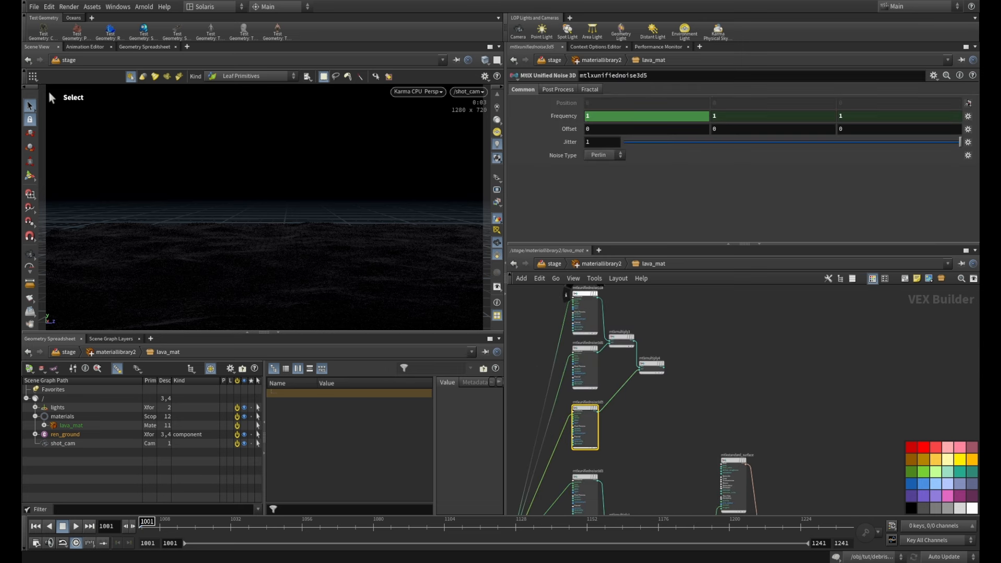
left_click(589, 89)
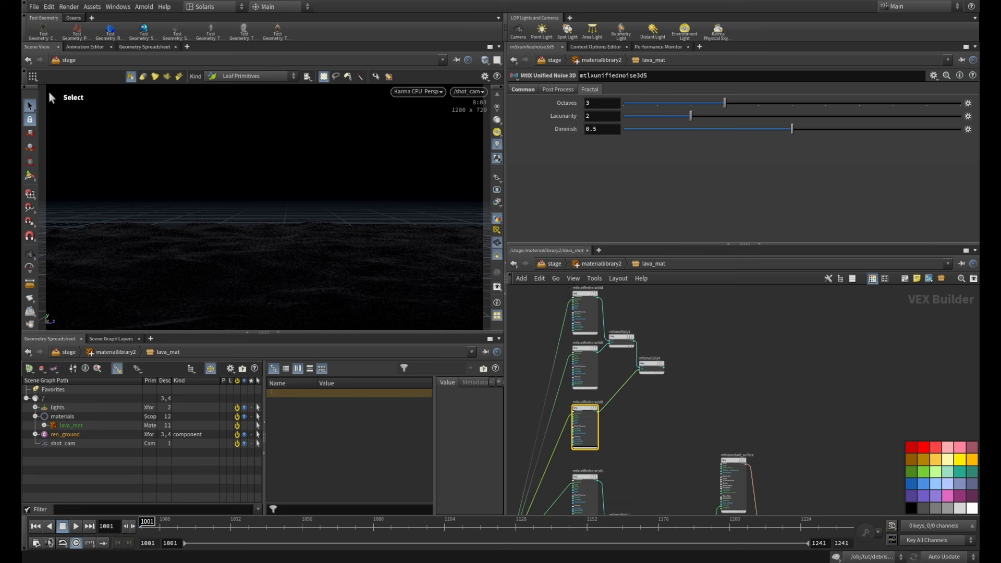
left_click(602, 116)
type("3")
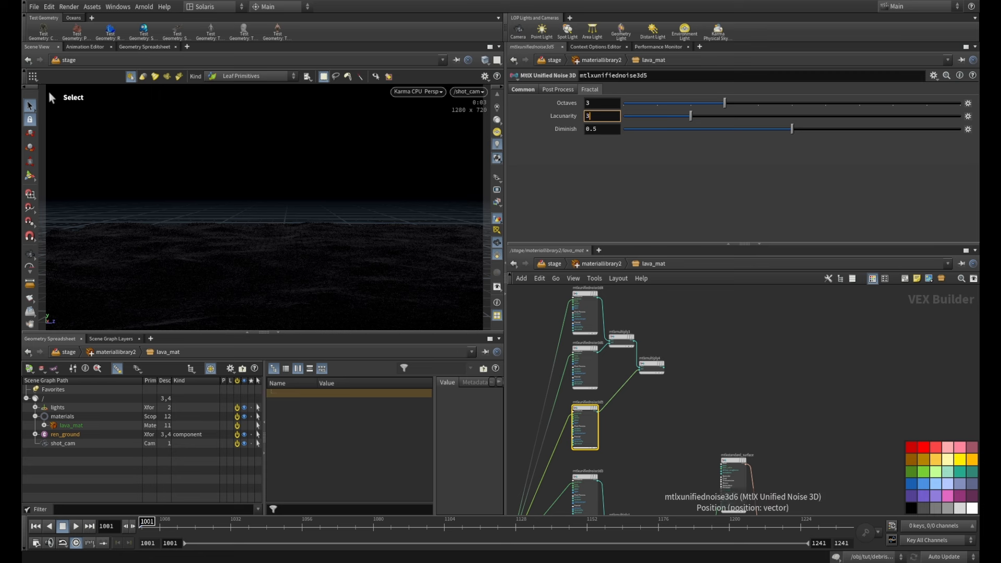
- Edit the middle duplicated noise's fractal lacunarity and set the top duplicated noise's lacunarity to 7
left_click(586, 365)
left_click(600, 116)
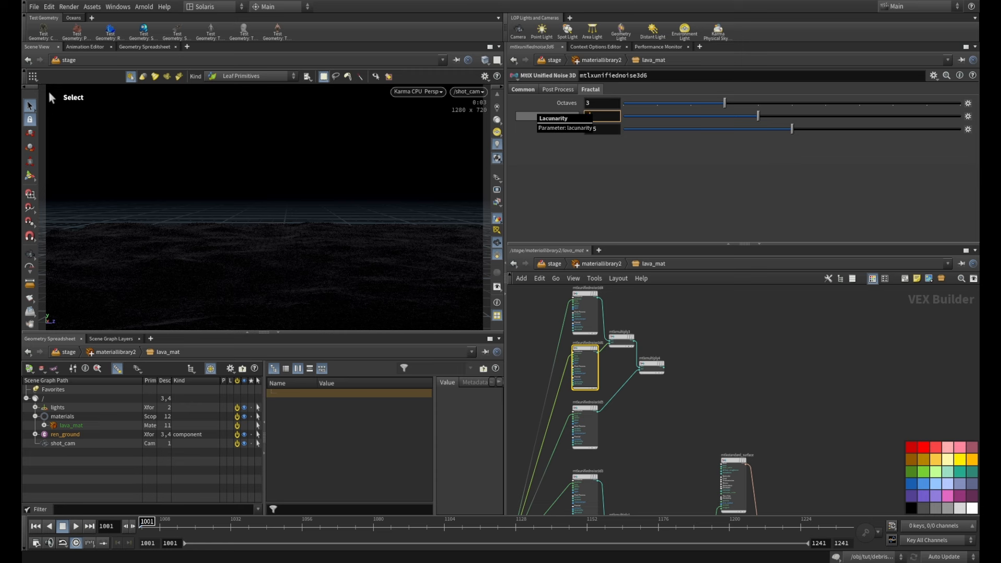
left_click(586, 313)
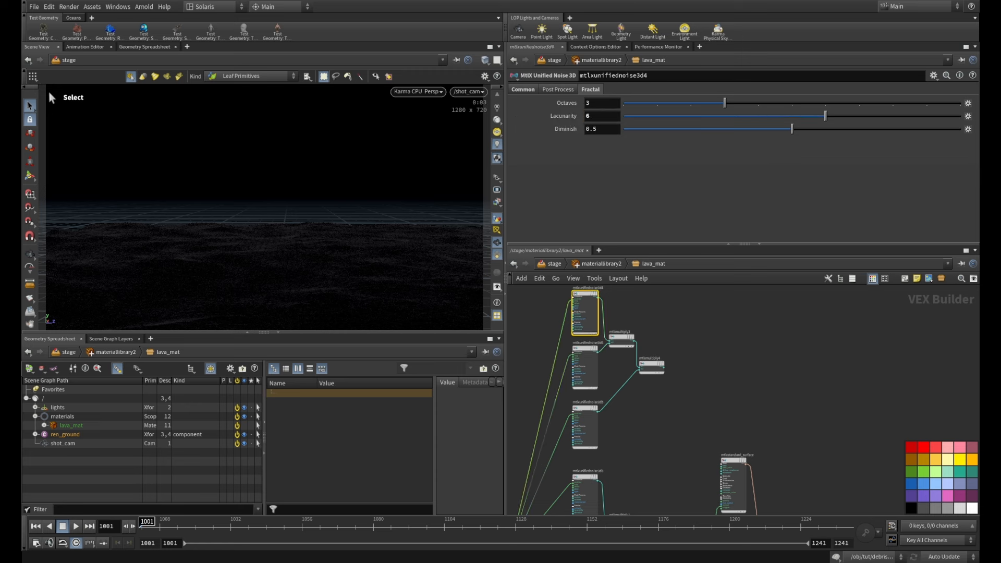
left_click(600, 116)
type("7")
key("Return")
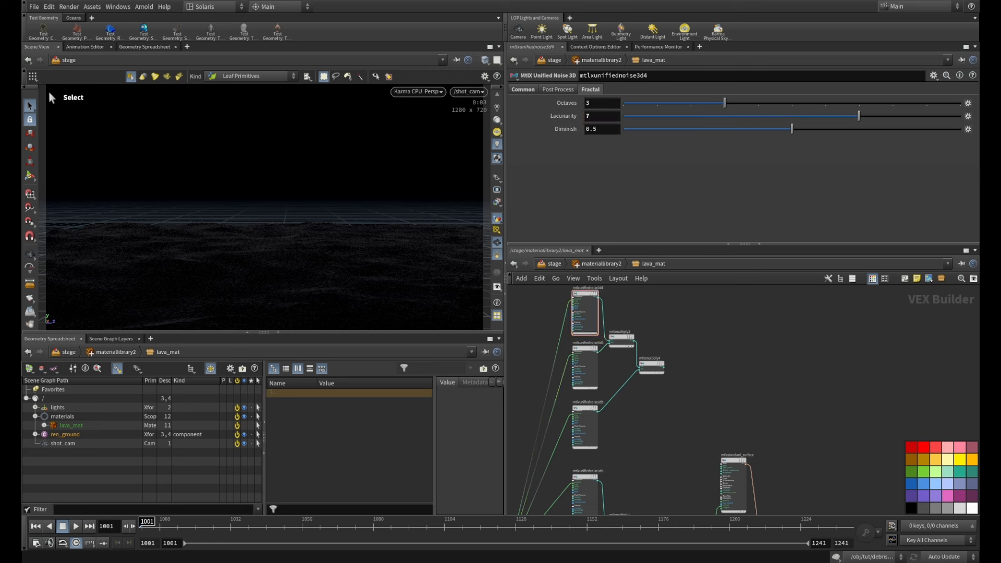
- Move the standard surface node up level with the duplicated group's final multiply node
scroll(697, 375, "up", 4)
scroll(678, 397, "down", 3)
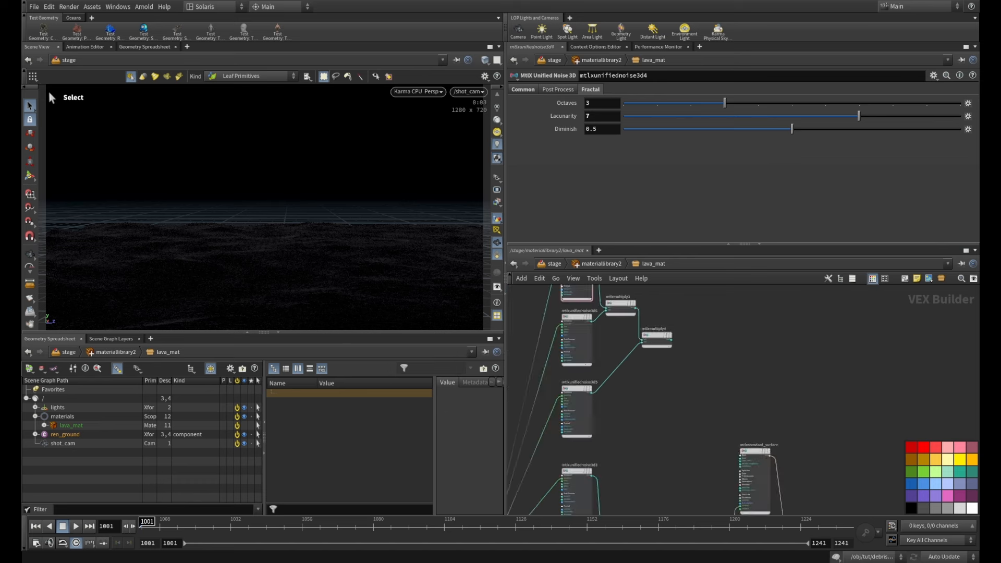
left_click_drag(751, 459, 770, 354)
- Add a MtlX Color Ramp, feed it from the duplicated group's final multiply, and connect its output to the standard surface's emission_color
scroll(729, 352, "up", 4)
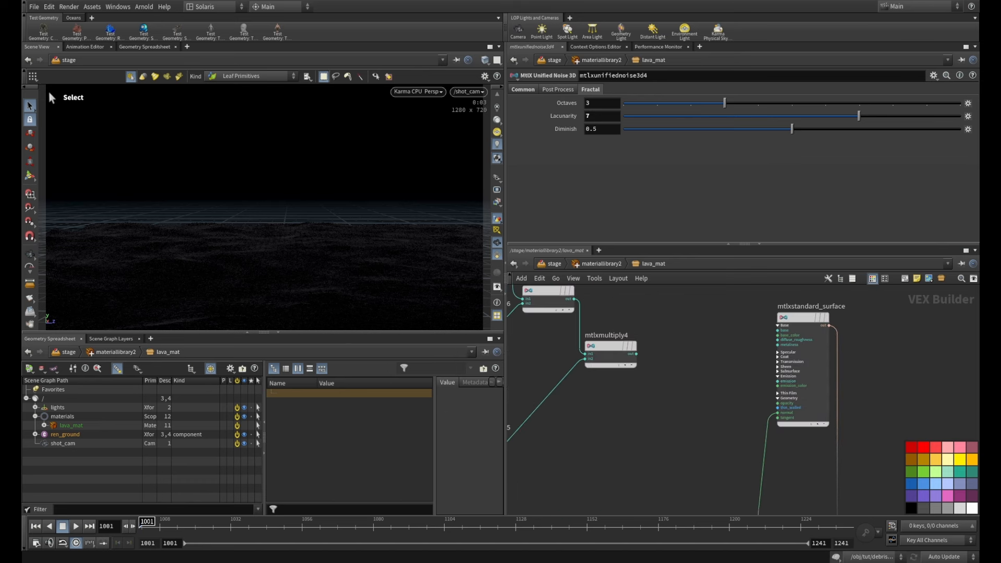
middle_click_drag(701, 381, 737, 373)
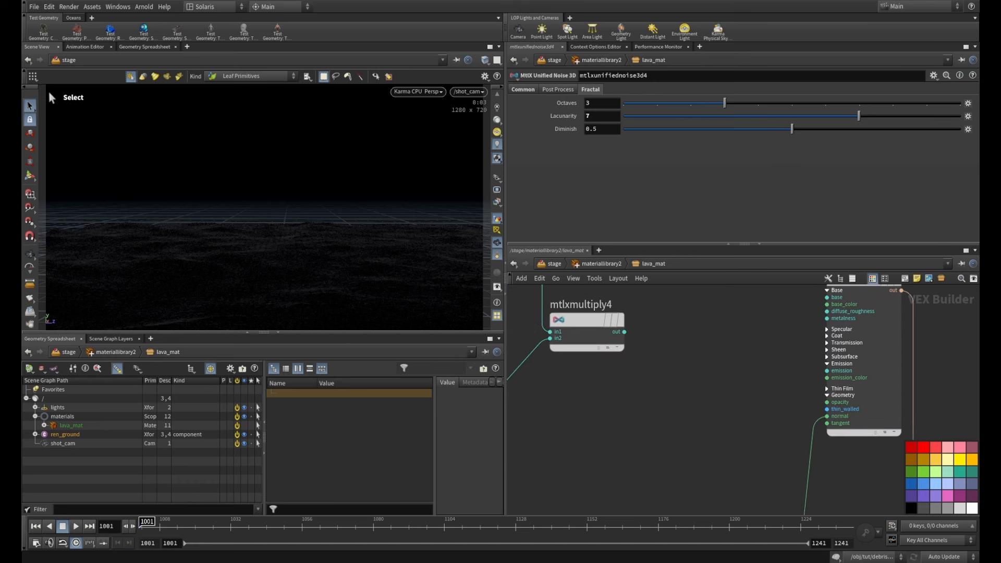
key("Tab")
type("ram")
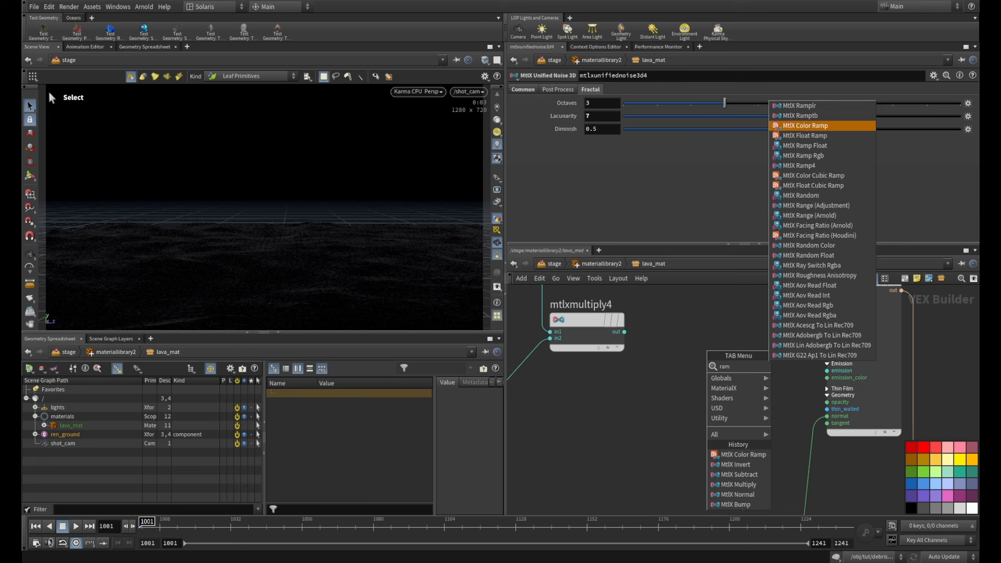
key("Return")
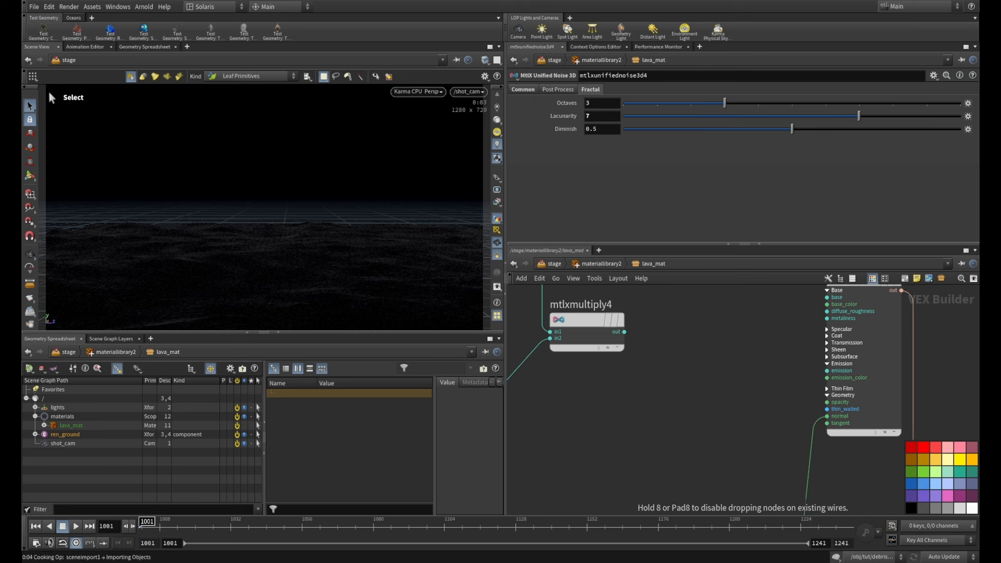
left_click(701, 373)
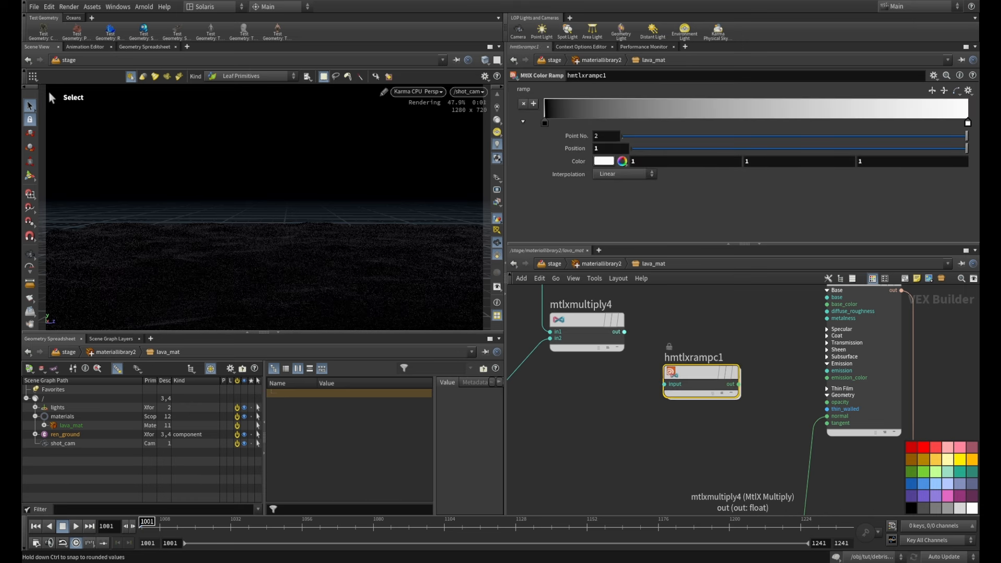
left_click_drag(624, 332, 665, 385)
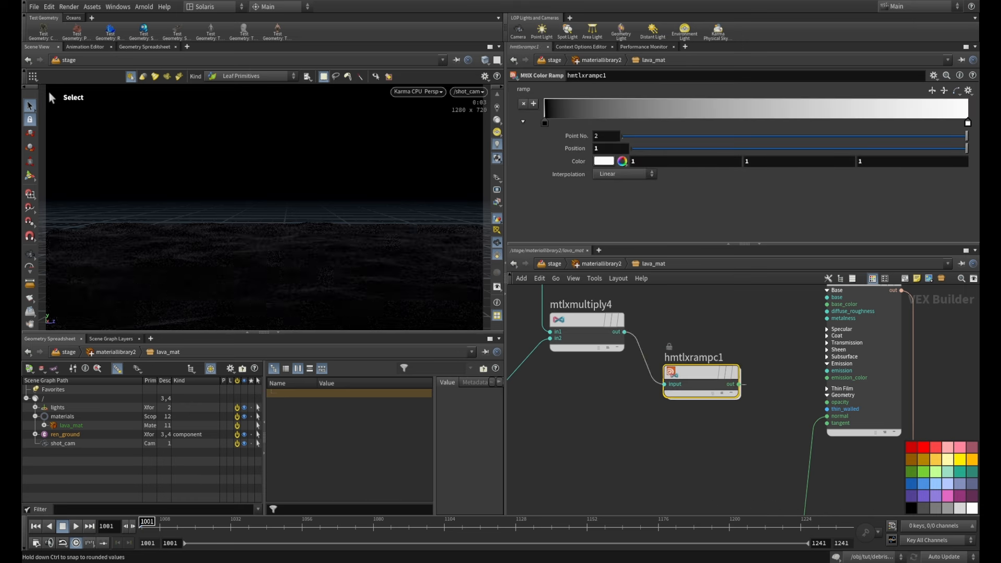
left_click_drag(739, 385, 827, 378)
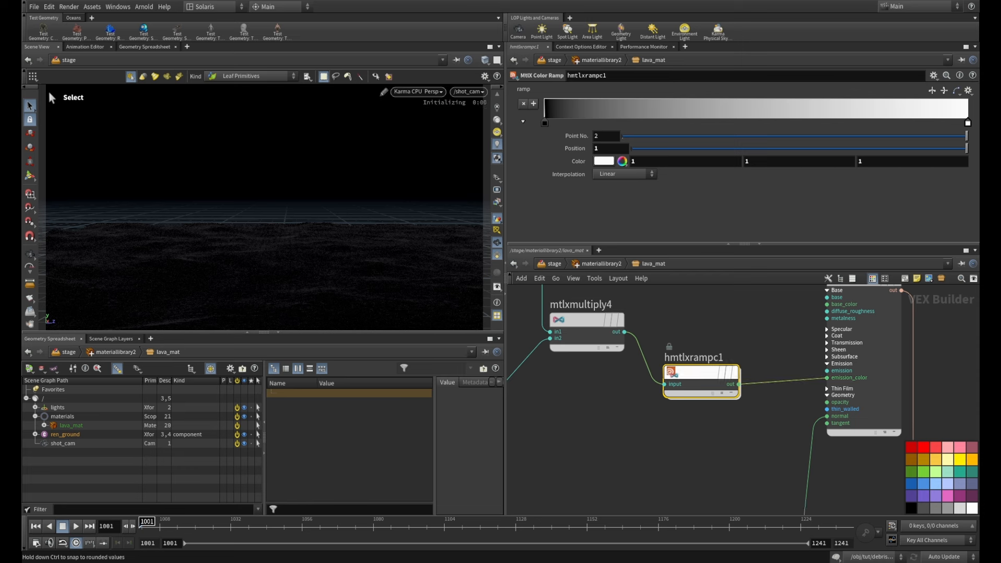
- Apply the Black to Orange preset to the color ramp and set its end color to RGB 1, 0.088, 0
left_click(968, 91)
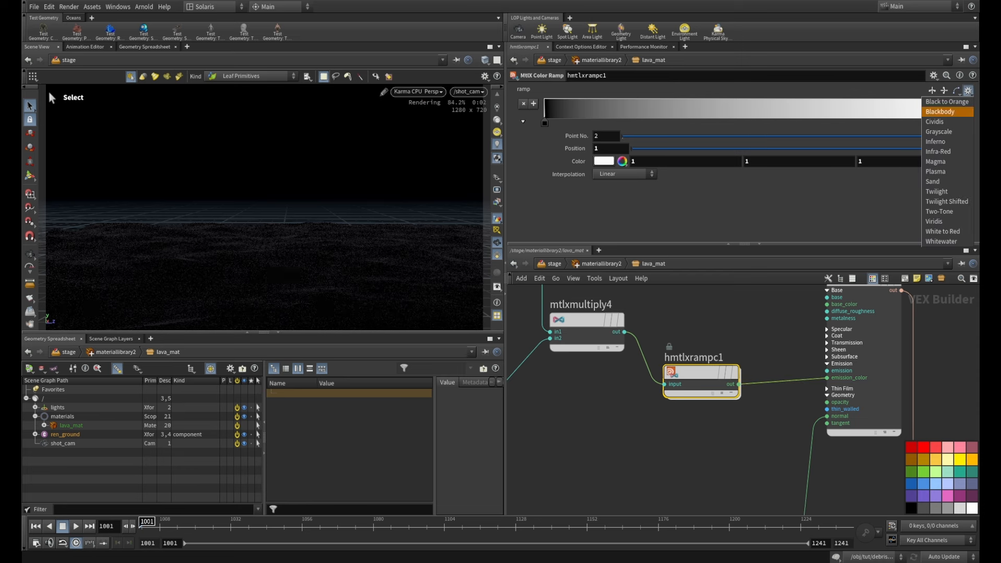
left_click(947, 102)
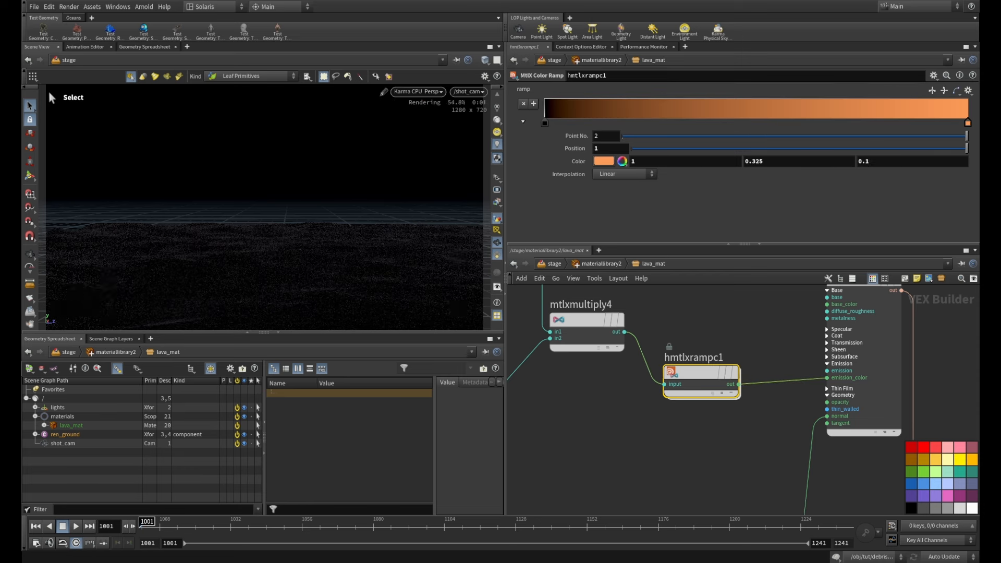
left_click(604, 161)
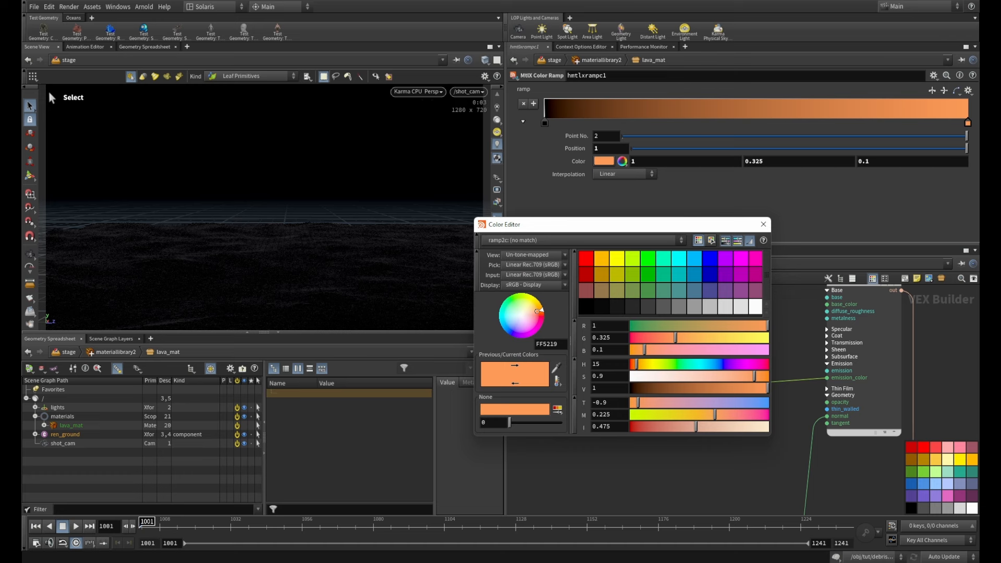
left_click(601, 257)
left_click_drag(600, 224, 423, 217)
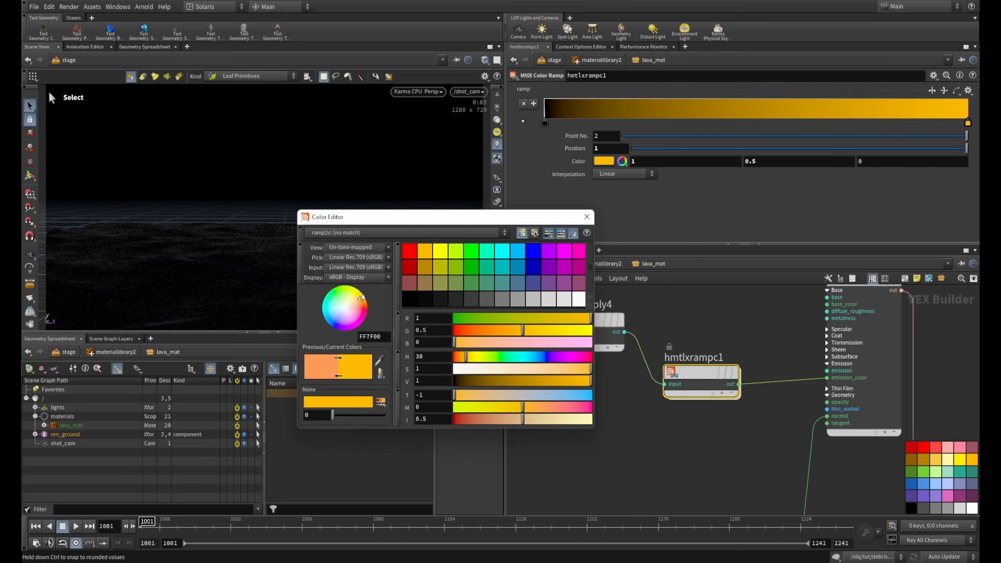
left_click_drag(522, 331, 465, 330)
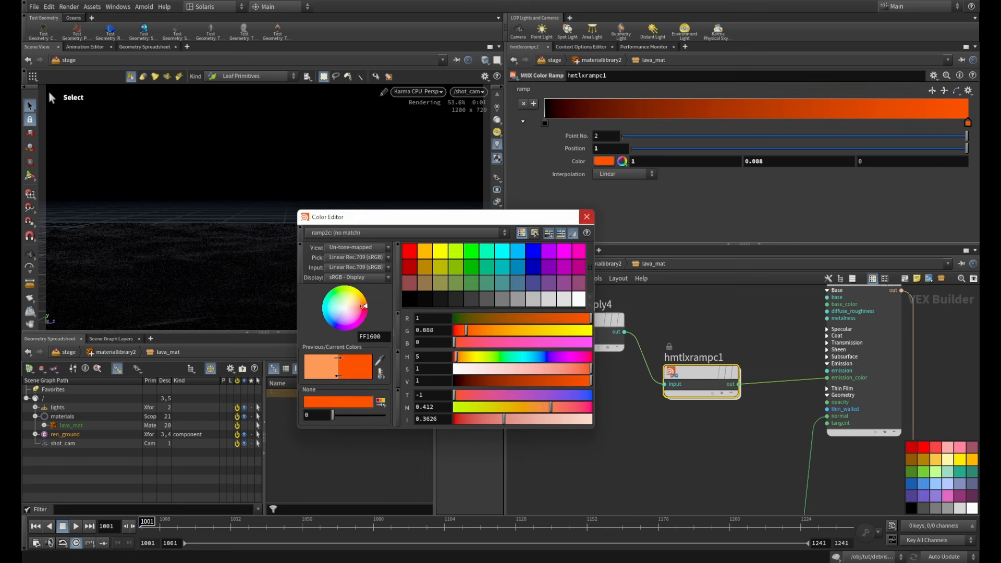
left_click(587, 216)
- Set the standard surface's emission weight to 1
scroll(855, 352, "down", 3)
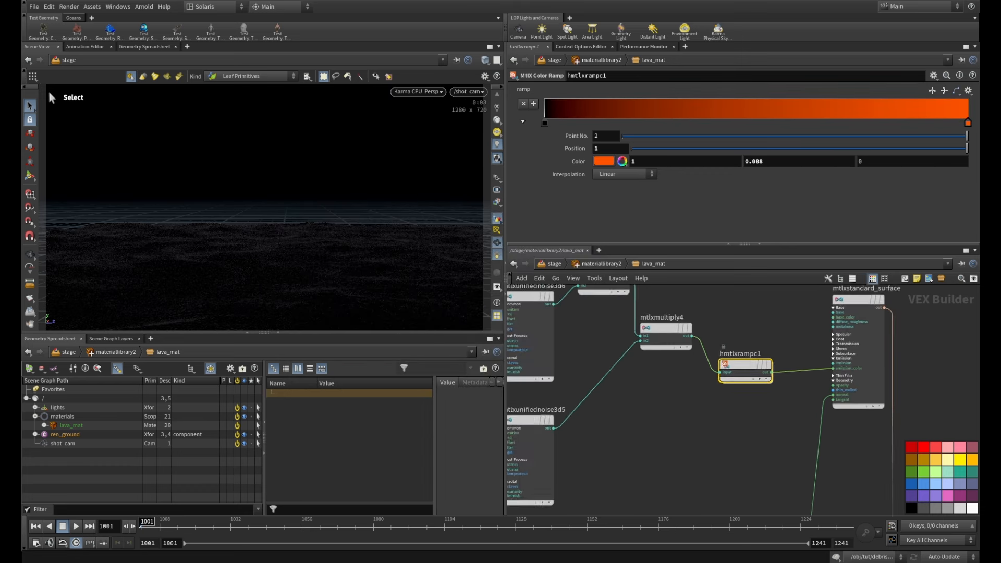
middle_click_drag(854, 352, 816, 384)
left_click(821, 335)
scroll(730, 172, "down", 5)
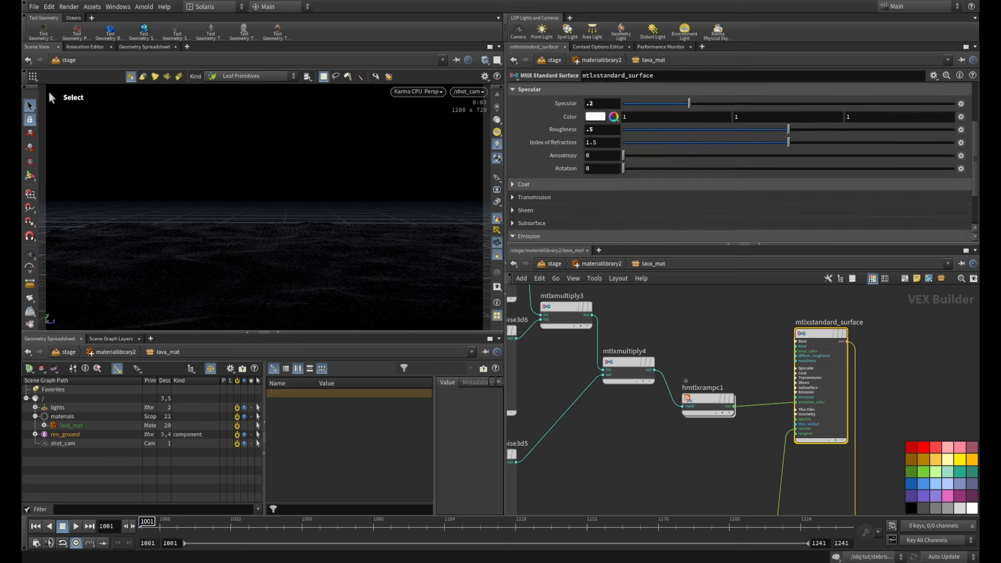
left_click(528, 179)
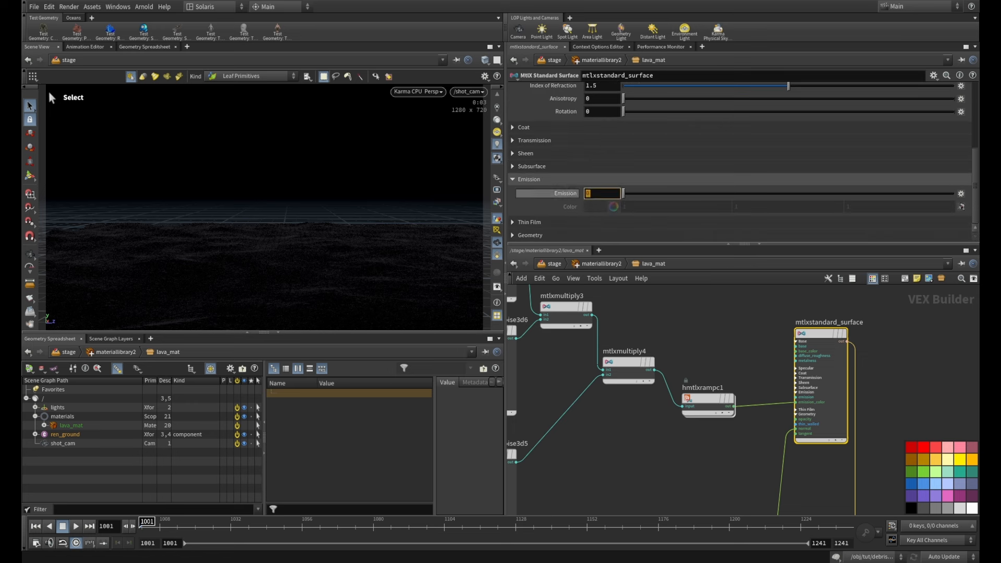
type("1")
key("Return")
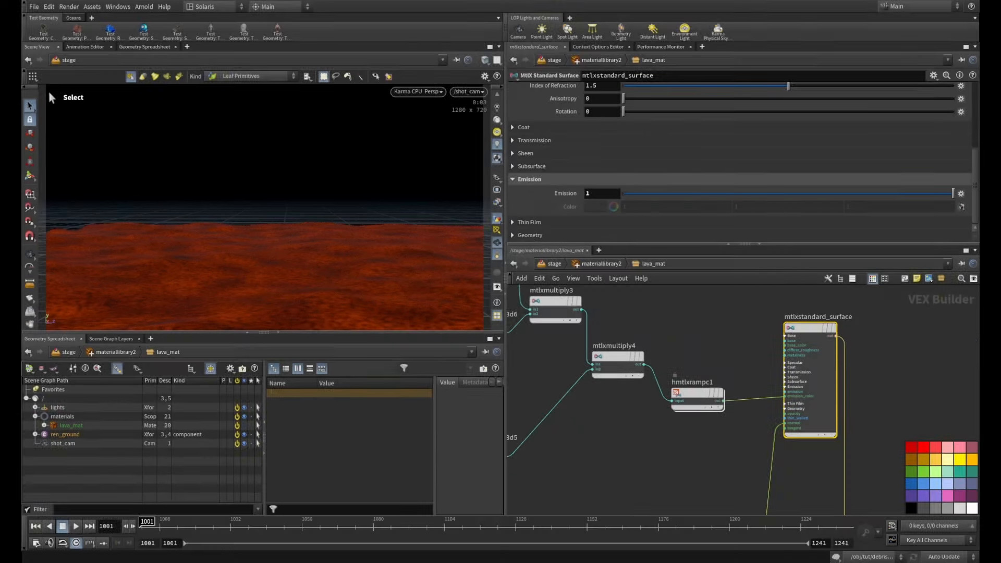
- Connect the mtlxmultiply4 output to the standard surface's emission input and move the color ramp node slightly down
scroll(698, 359, "up", 2)
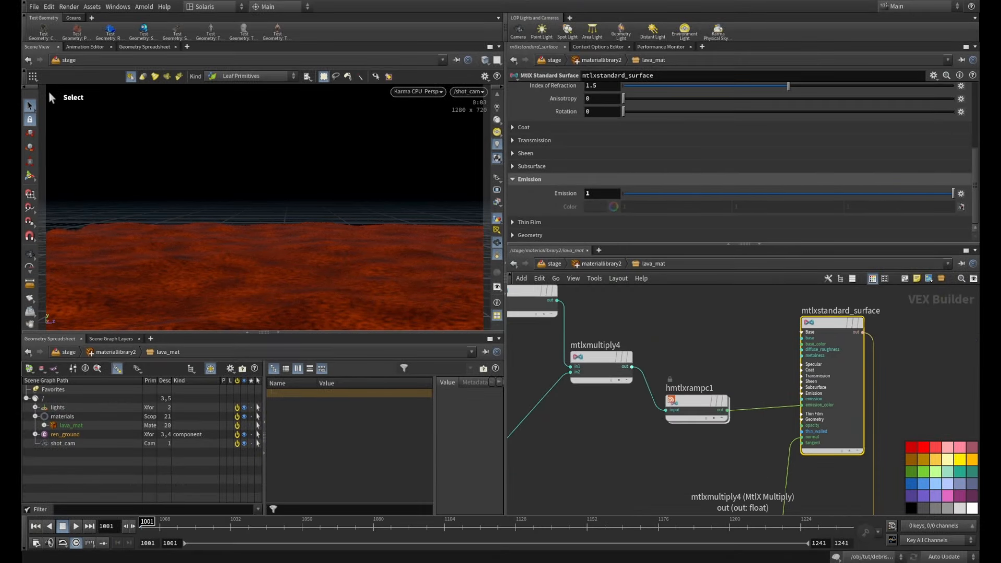
left_click_drag(631, 367, 803, 399)
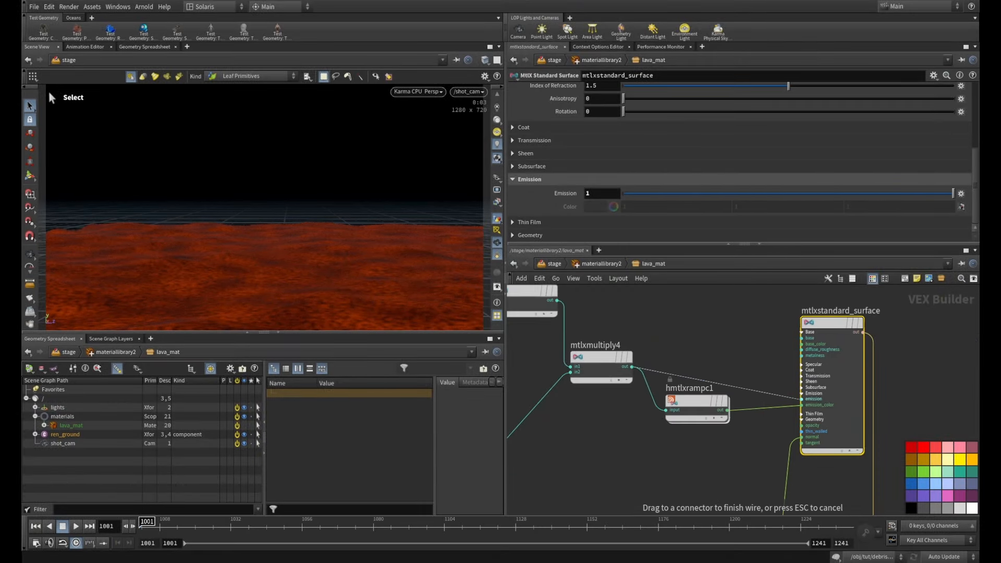
left_click(802, 400)
left_click_drag(697, 401, 698, 429)
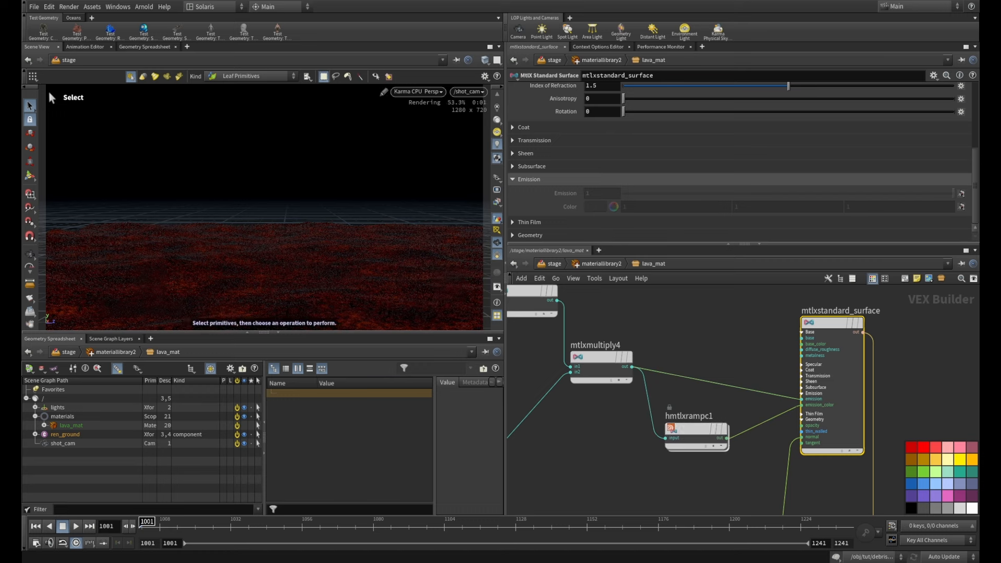
- Insert a MtlX Multiply (Math) node on the emission wire and move it up above the color ramp
mouse_move(642, 412)
middle_mouse_down()
mouse_move(659, 388)
mouse_move(646, 403)
middle_mouse_up()
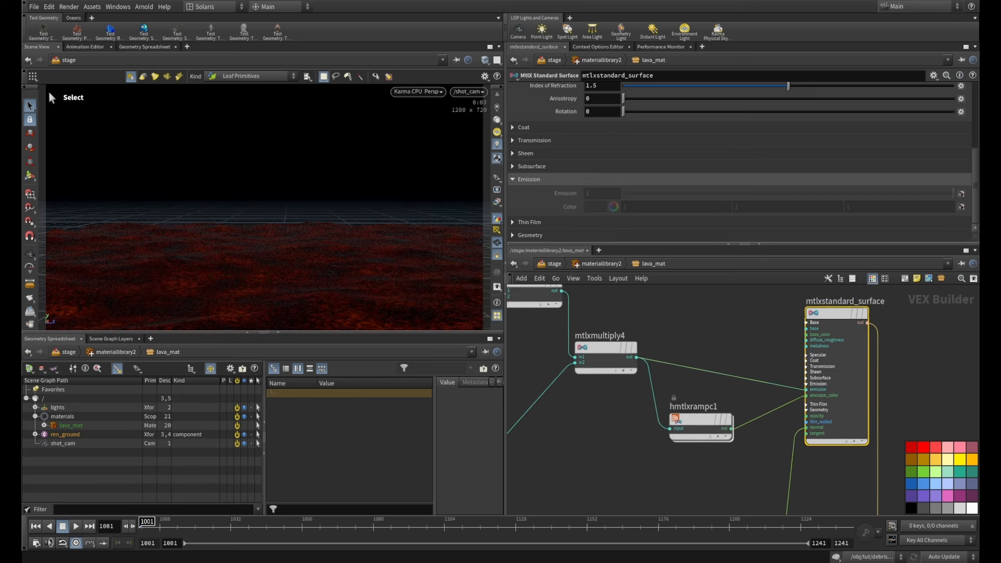
key("Tab")
type("mul")
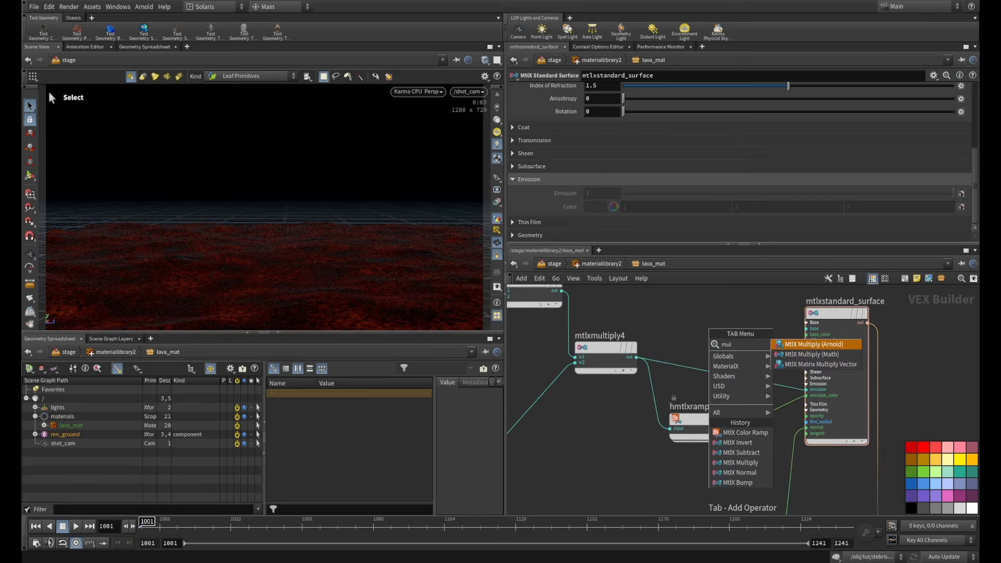
key("Down")
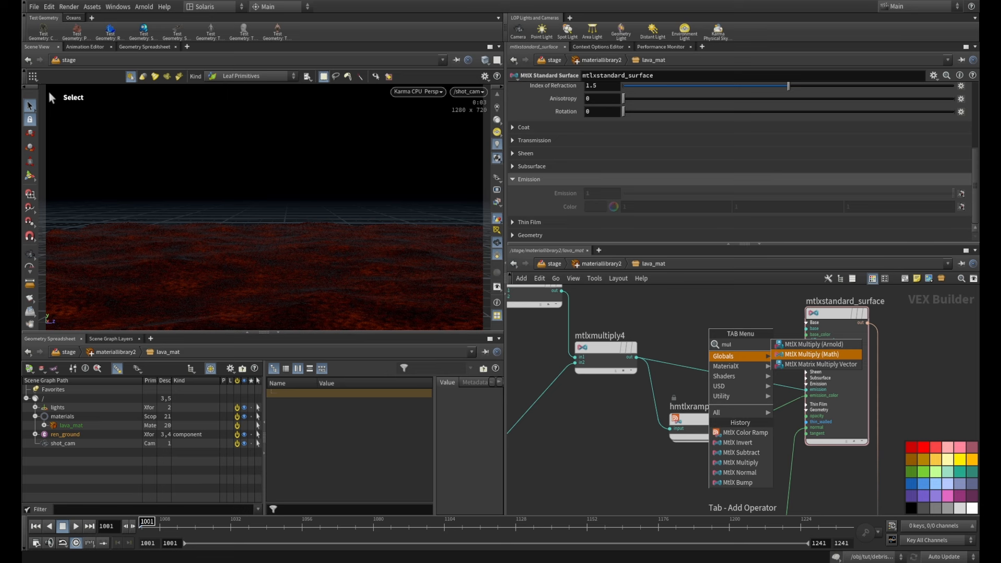
key("Return")
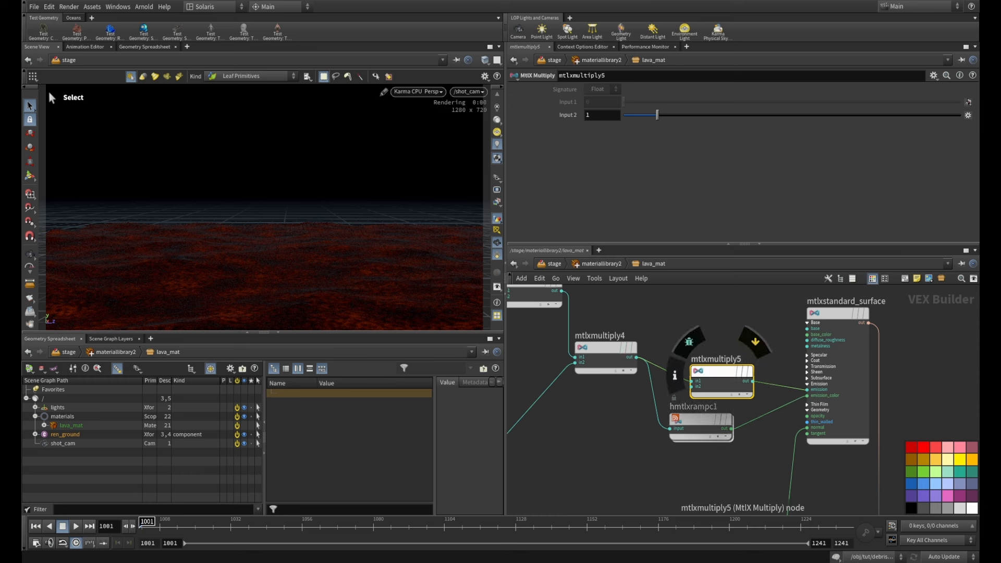
left_click(718, 361)
left_click_drag(717, 352, 717, 344)
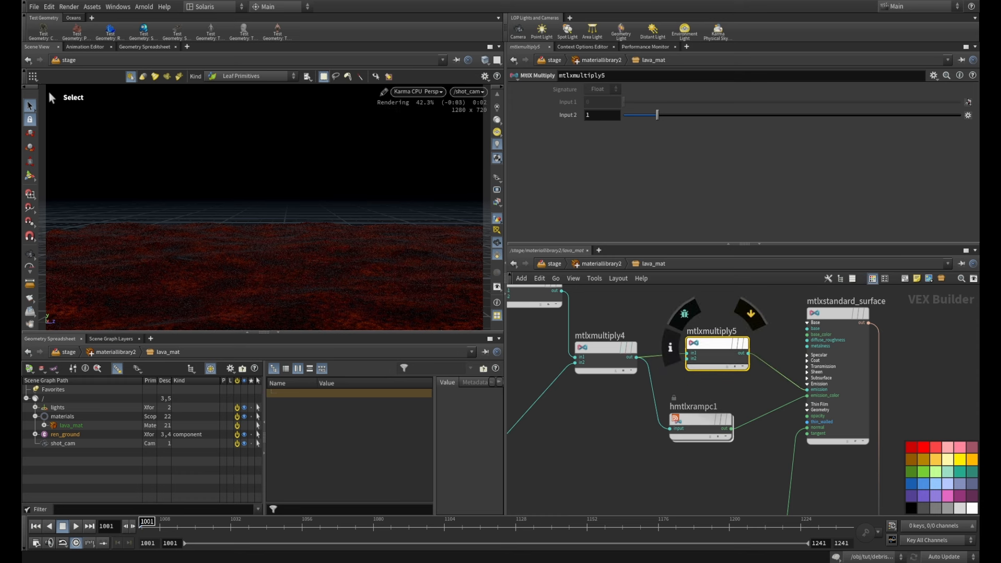
- Set the new emission multiply's Input 2 to 10
left_click_drag(598, 115, 563, 103)
type("10")
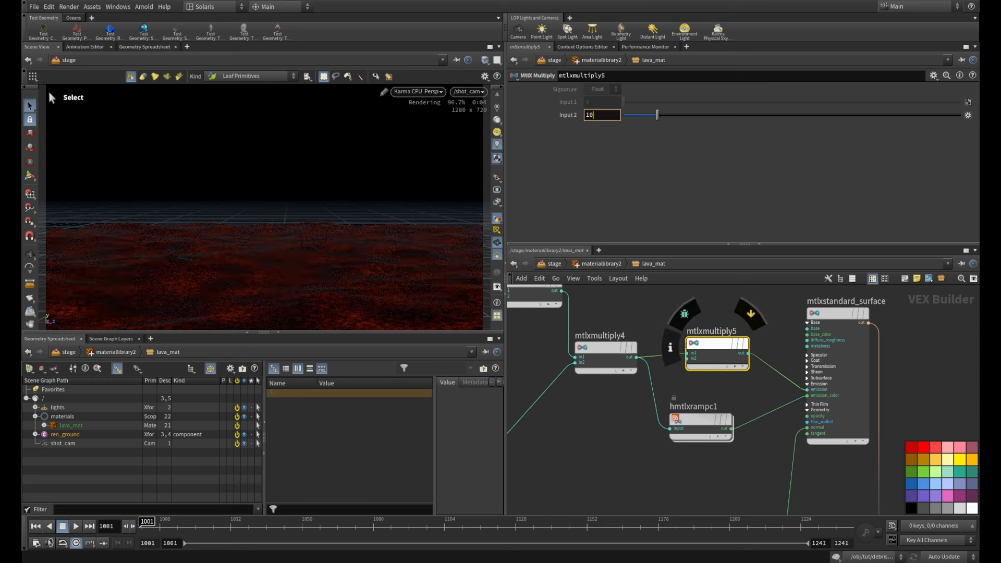
key("Return")
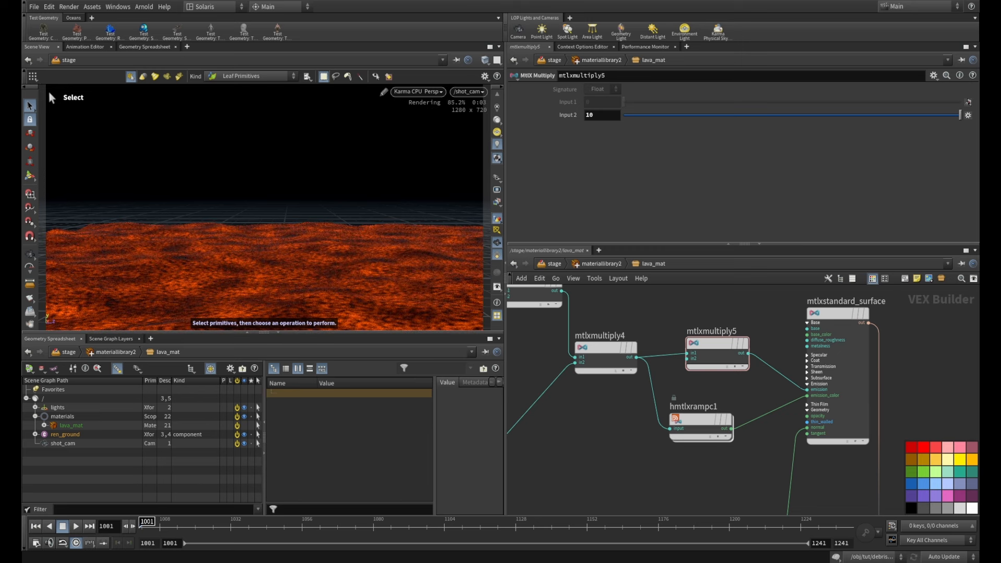
- On the emission color ramp hmtlxrampc1, try position 0.5 for the black first point, and settle on 0.1
left_click(693, 420)
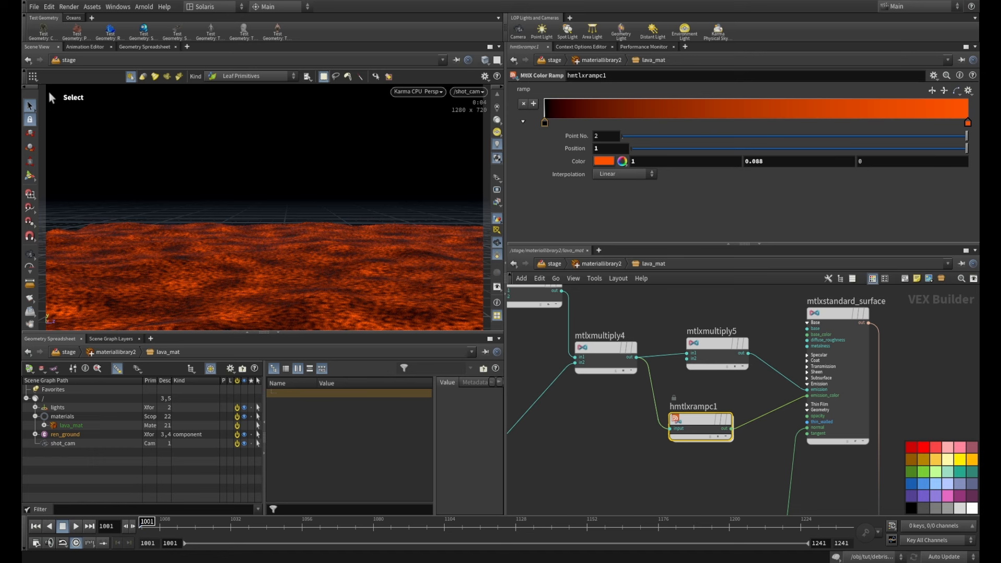
left_click(545, 123)
double_click(598, 149)
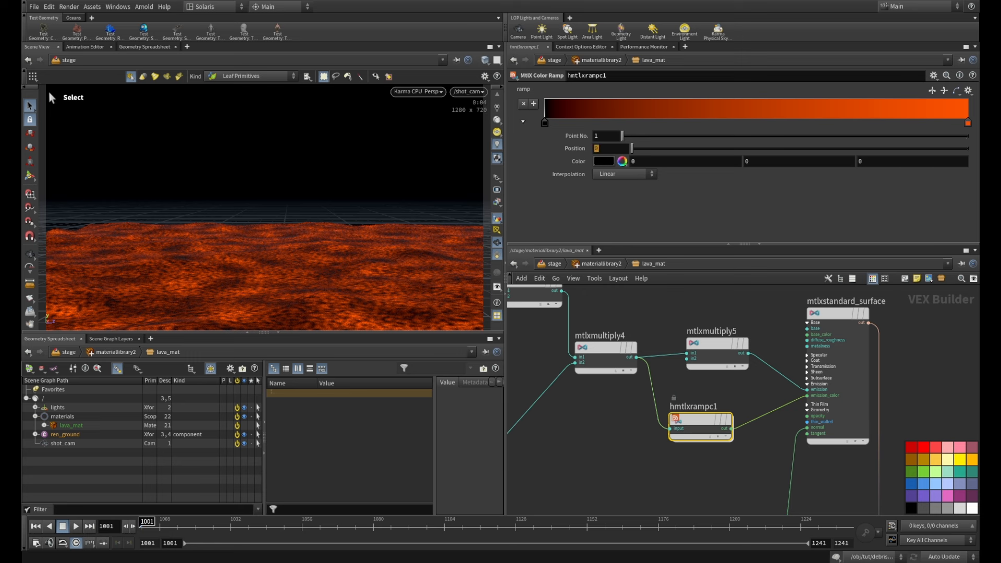
type(".5")
key("Return")
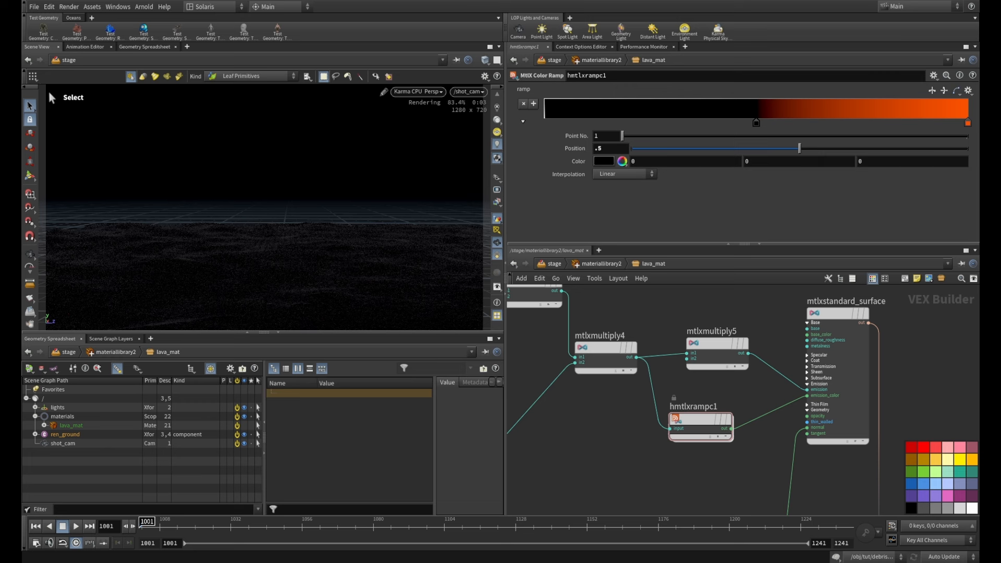
double_click(599, 149)
type(".1")
key("Return")
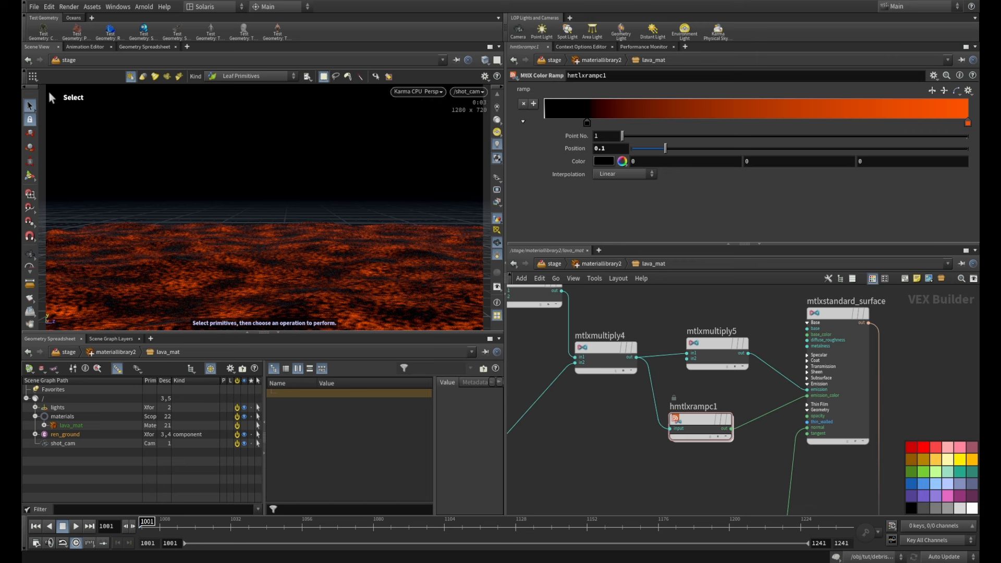
- Review the parameters of the emission color ramp and mtlxmultiply5, and look over the noise network feeding them
scroll(634, 305, "down", 3)
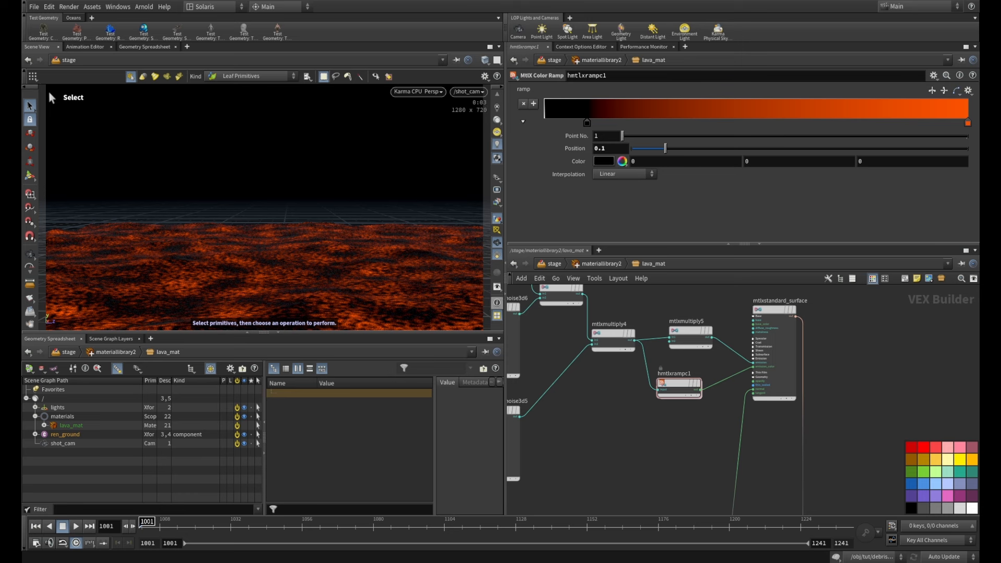
middle_click_drag(693, 328, 685, 369)
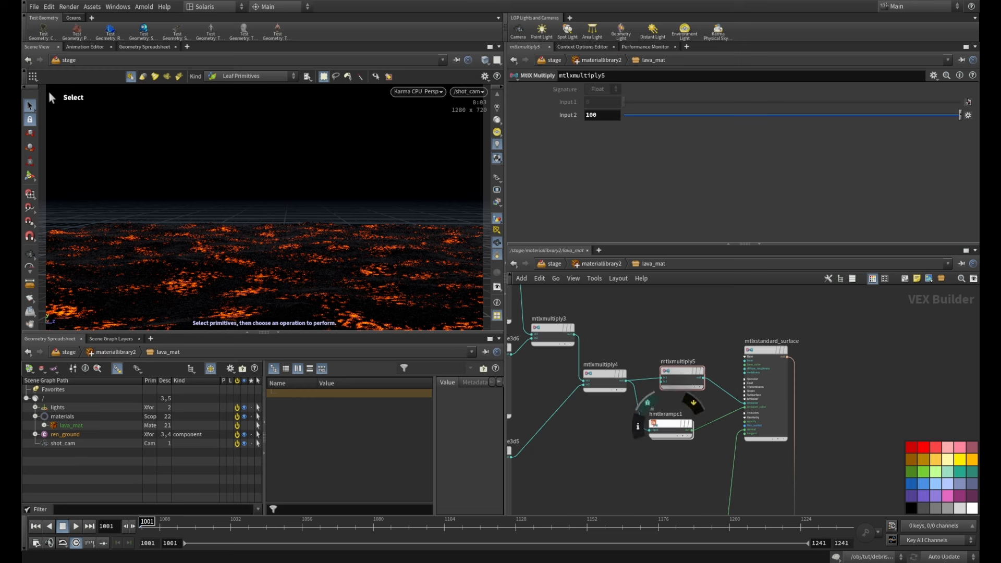
mouse_move(682, 372)
left_click(671, 424)
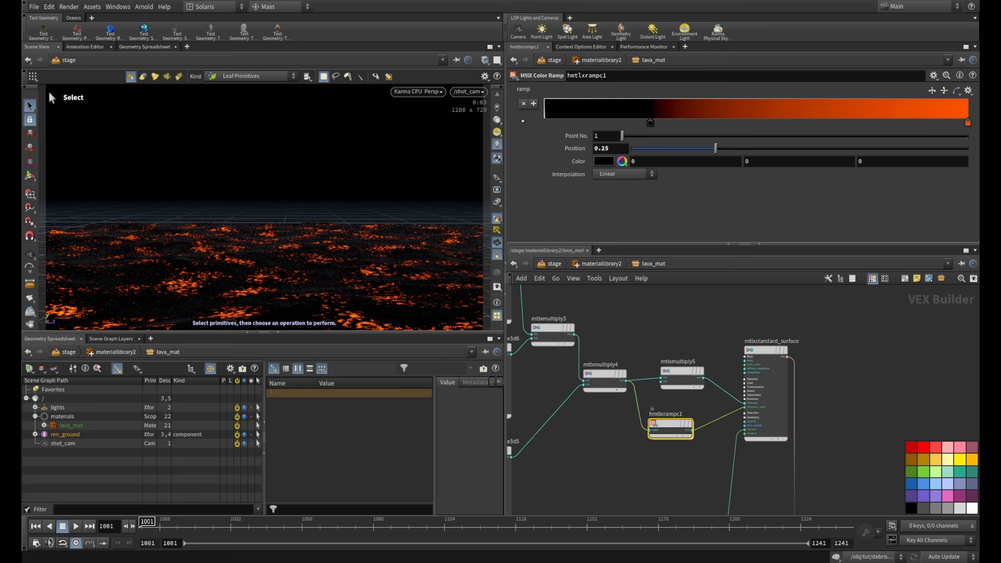
left_click(683, 371)
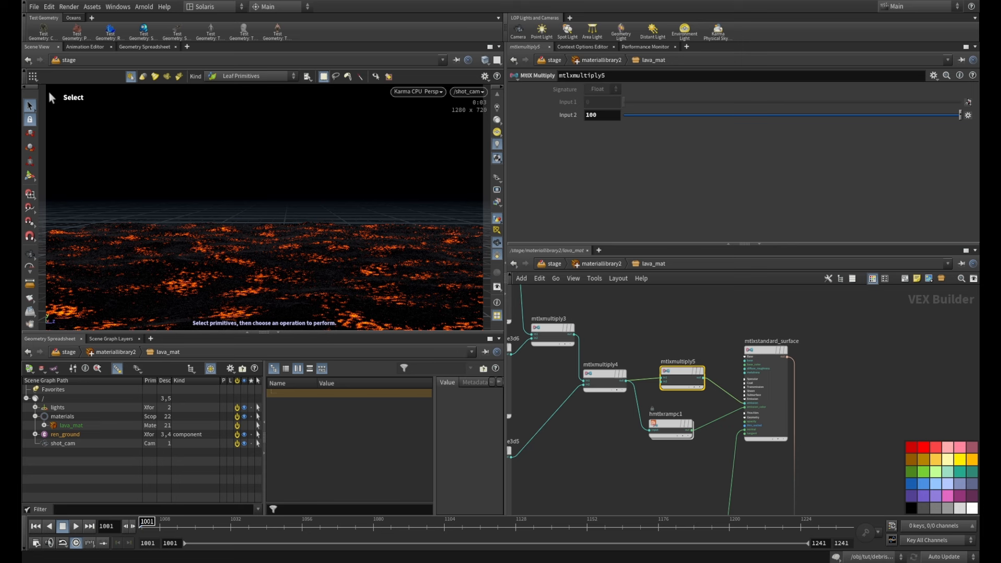
scroll(812, 304, "down", 4)
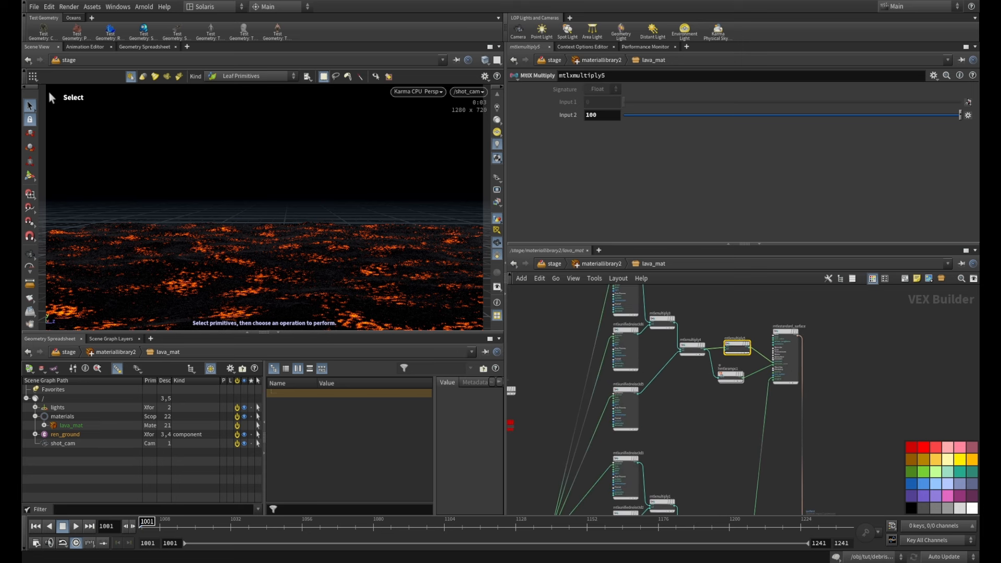
middle_click_drag(751, 480, 734, 312)
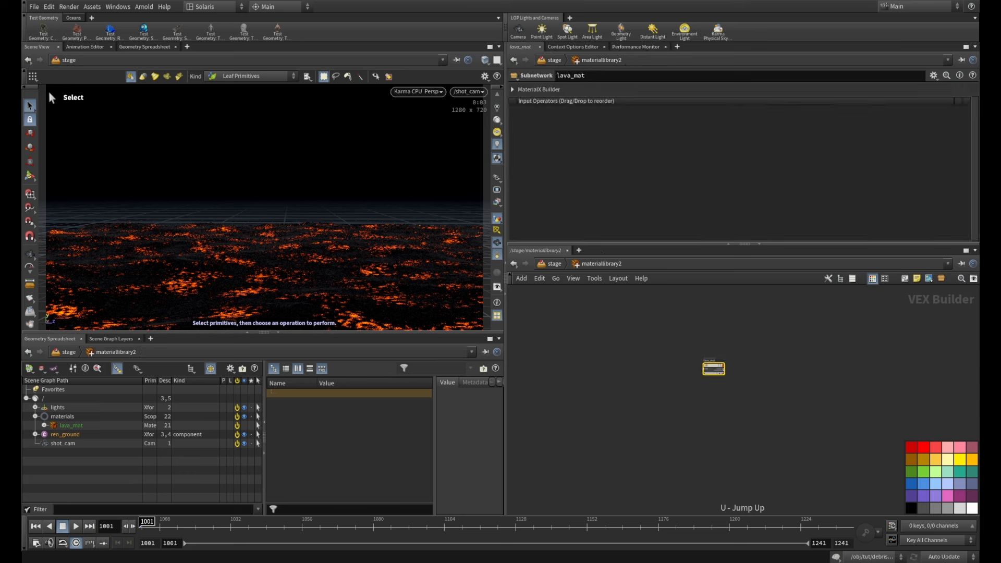
- Return to the stage network, show the usdrender_rop2 parameters and enlarge the area that displays them
key("u")
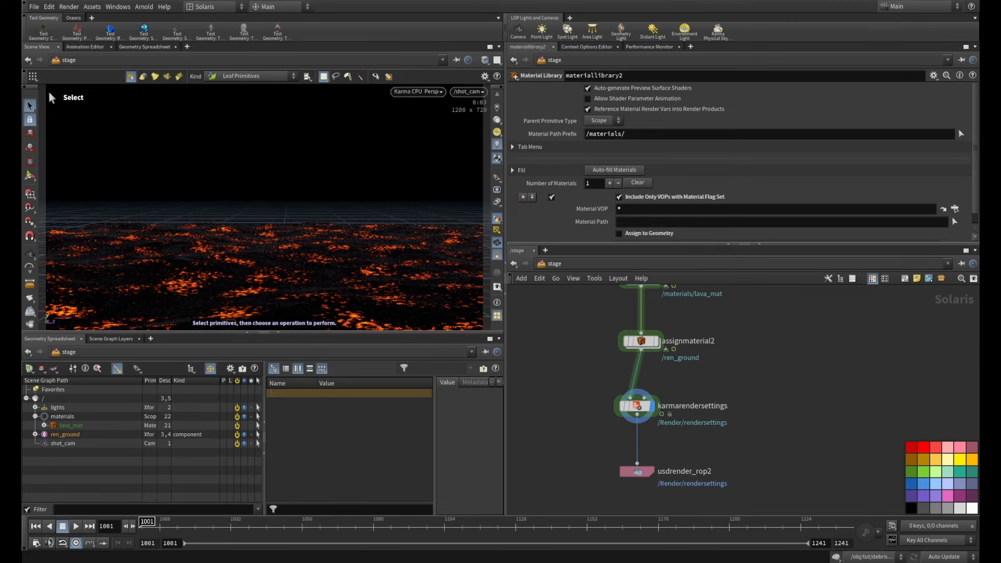
middle_click_drag(678, 391, 664, 413)
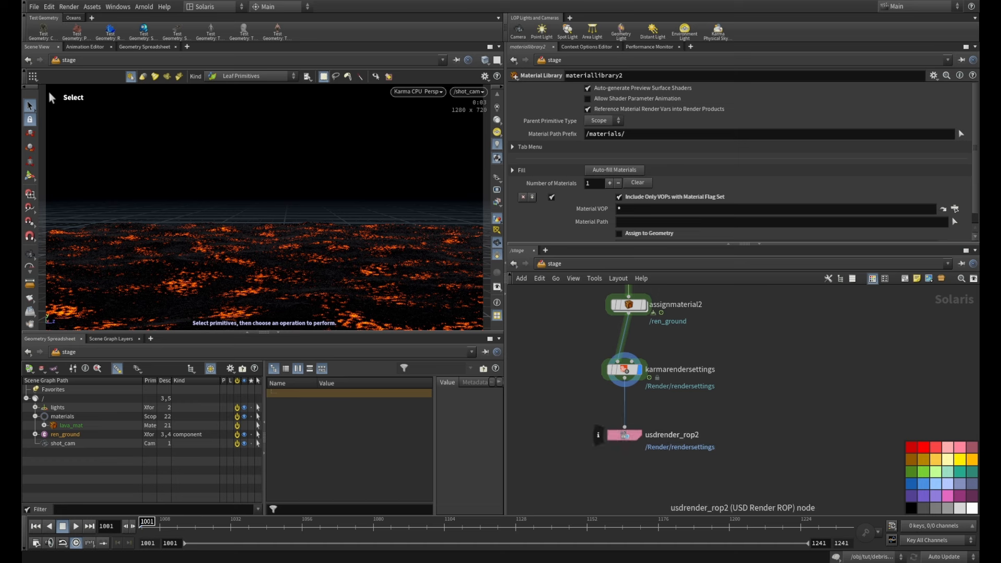
left_click(625, 435)
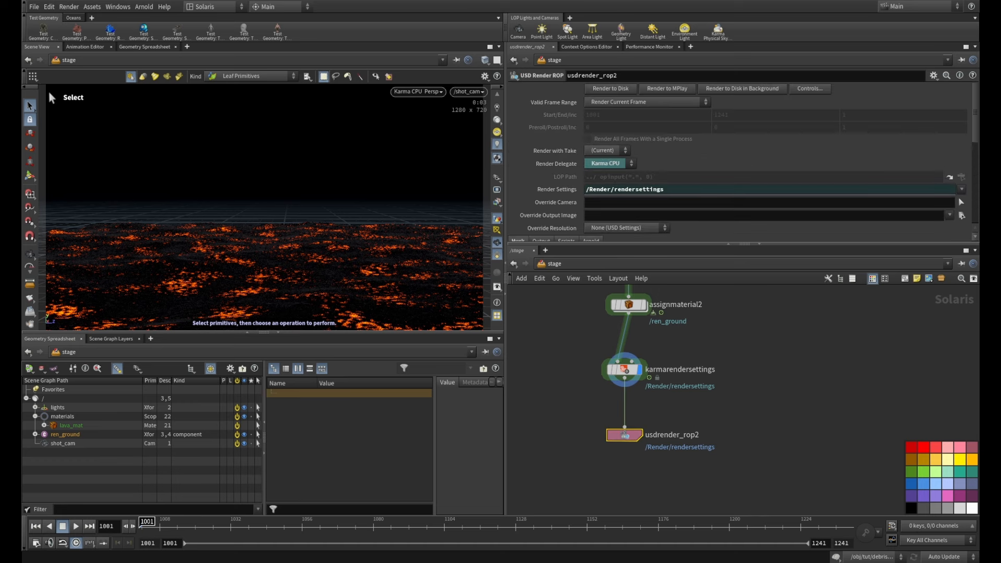
left_click_drag(745, 244, 745, 279)
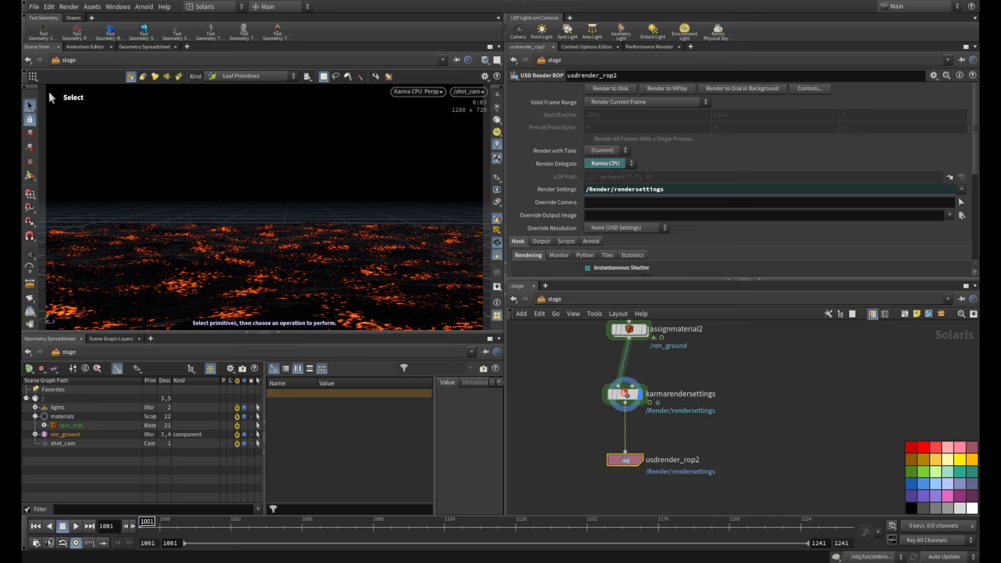
- Switch the viewport renderer to Karma XPU and set the karmarendersettings rendering engine to XPU
left_click(418, 91)
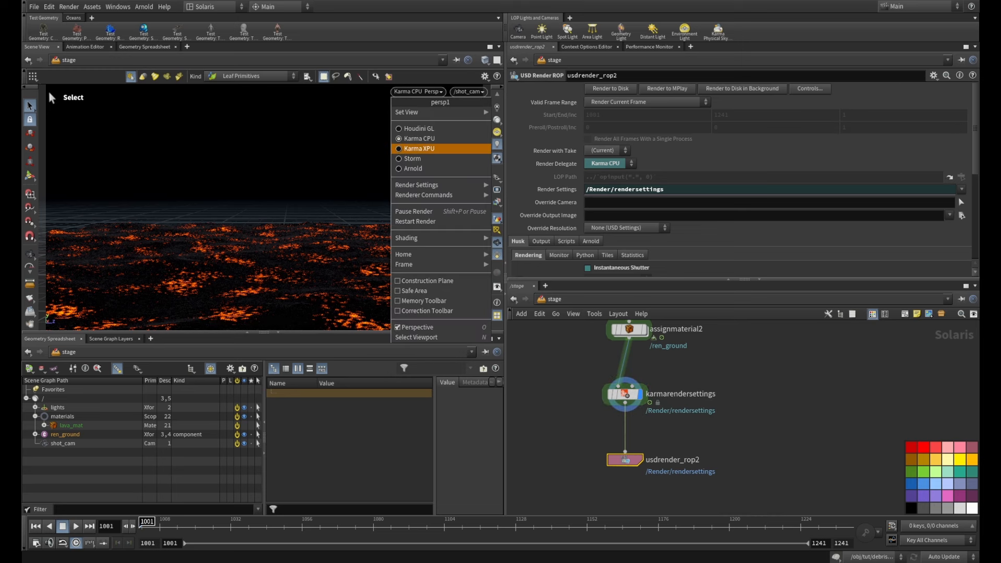
left_click(441, 147)
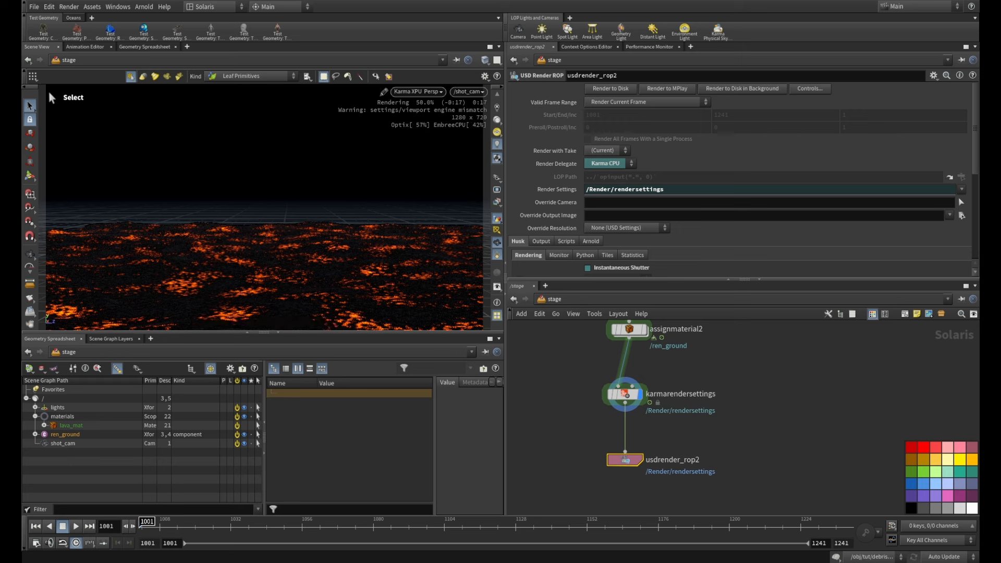
middle_click_drag(678, 417, 668, 418)
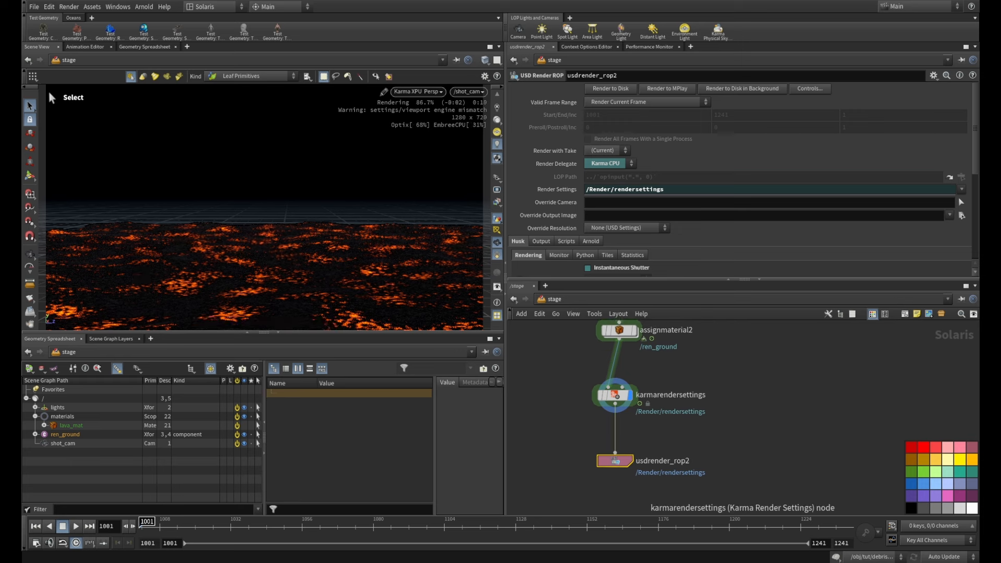
left_click(615, 394)
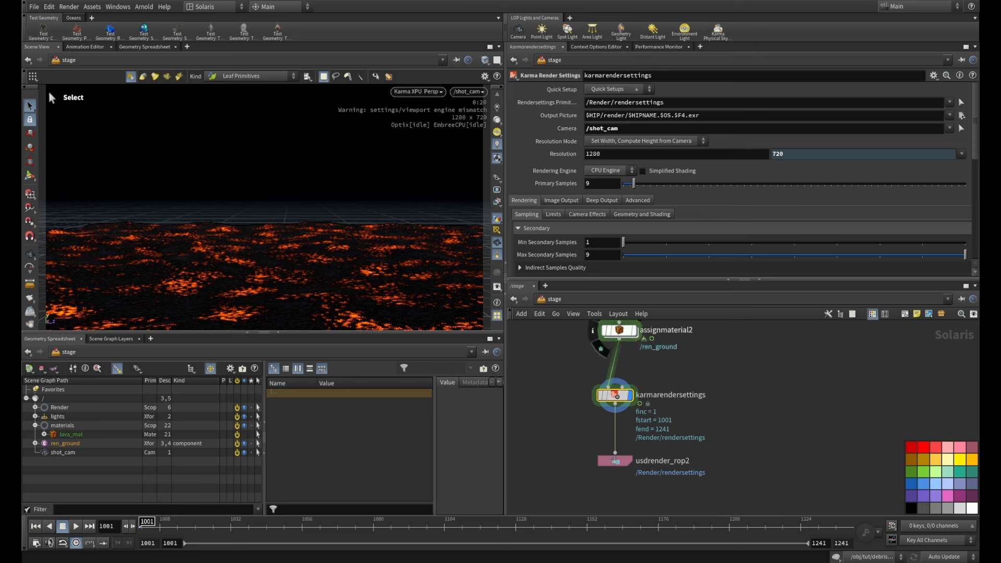
left_click(609, 171)
left_click(603, 190)
- Set usdrender_rop2's valid frame range to Render Specific Frame Range and render the sequence to MPlay
left_click(616, 460)
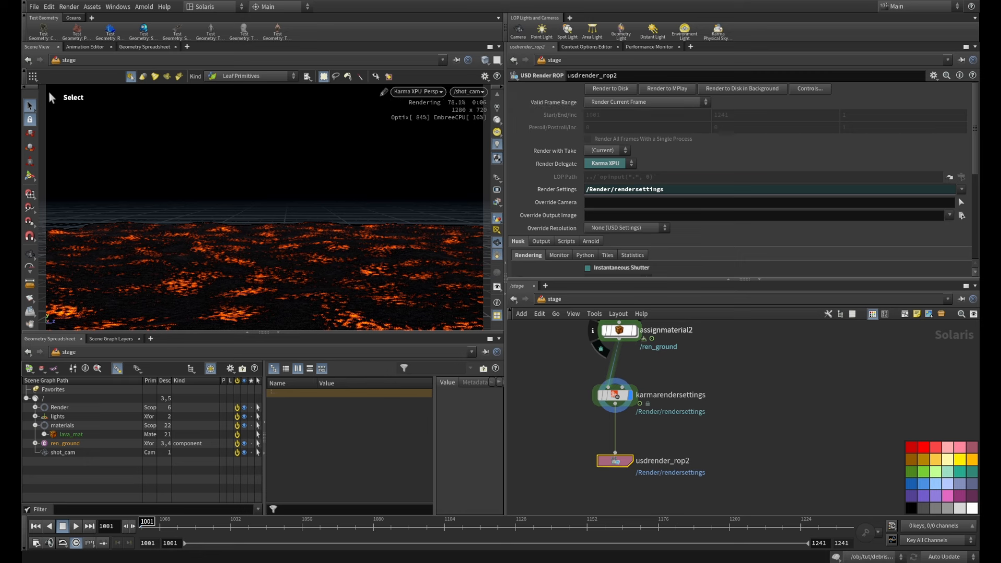
left_click(647, 102)
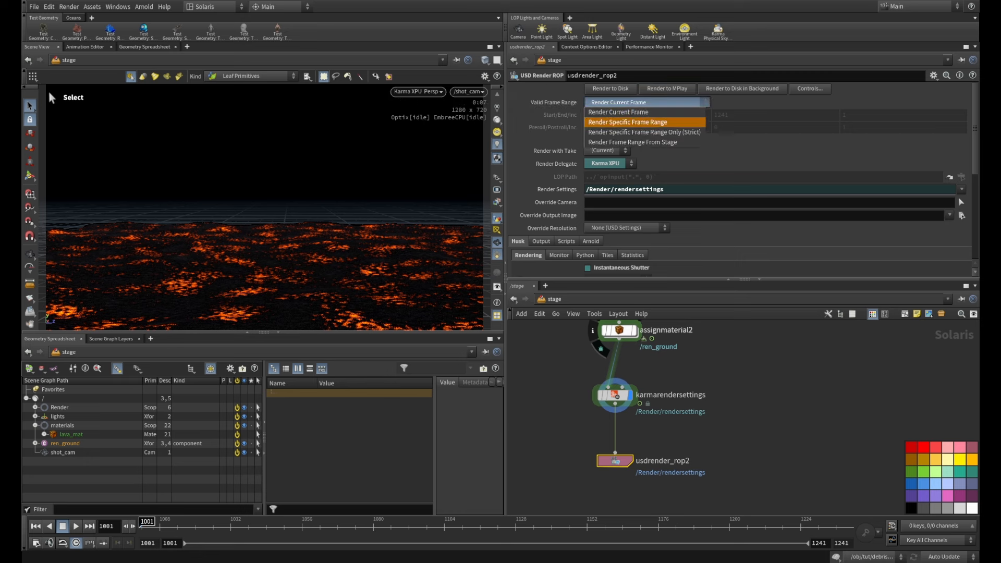
left_click(628, 122)
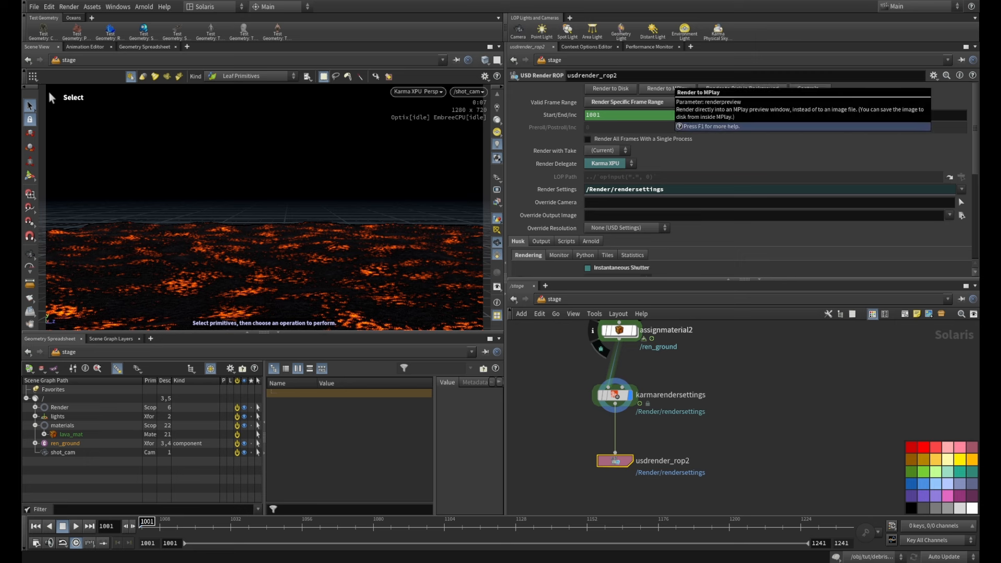
left_click(667, 89)
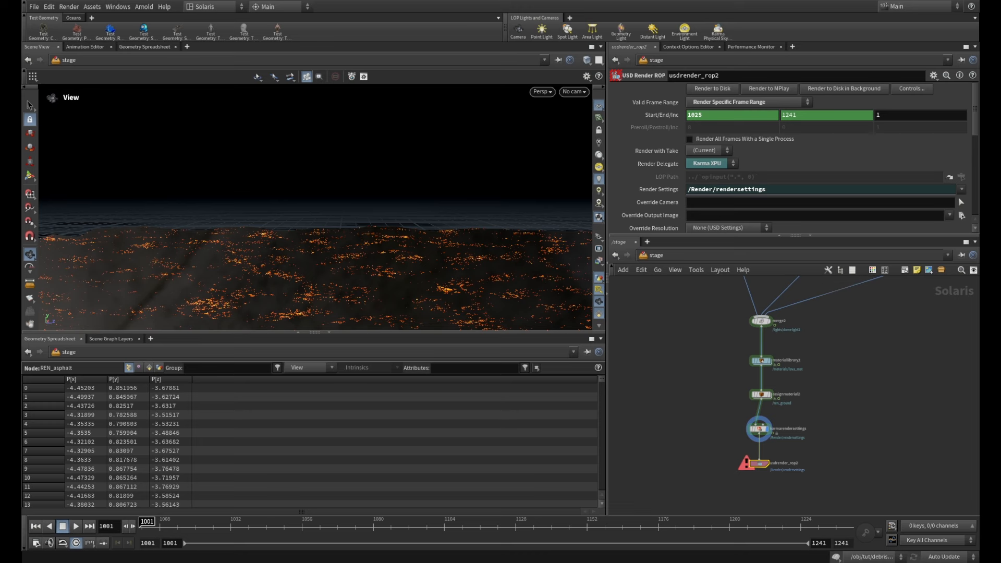
- Go to the obj level and enter the tut geometry network, finding the REN_asphalt null
left_click(656, 256)
left_click(665, 298)
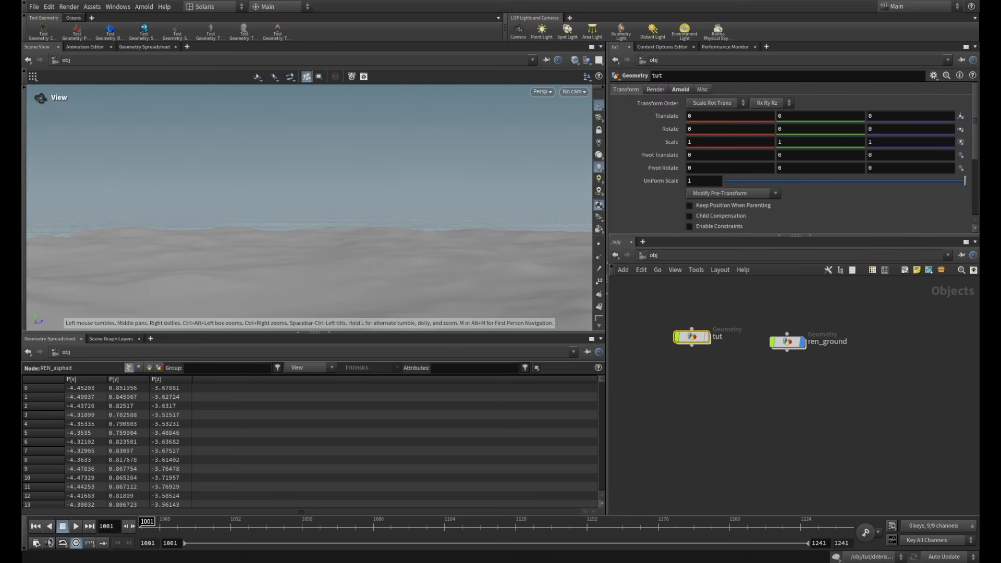
double_click(691, 332)
scroll(828, 432, "down", 3)
middle_click_drag(828, 432, 838, 394)
scroll(839, 393, "up", 3)
- Move the REN_asphalt null slightly down, away from groupdelete3
mouse_move(791, 377)
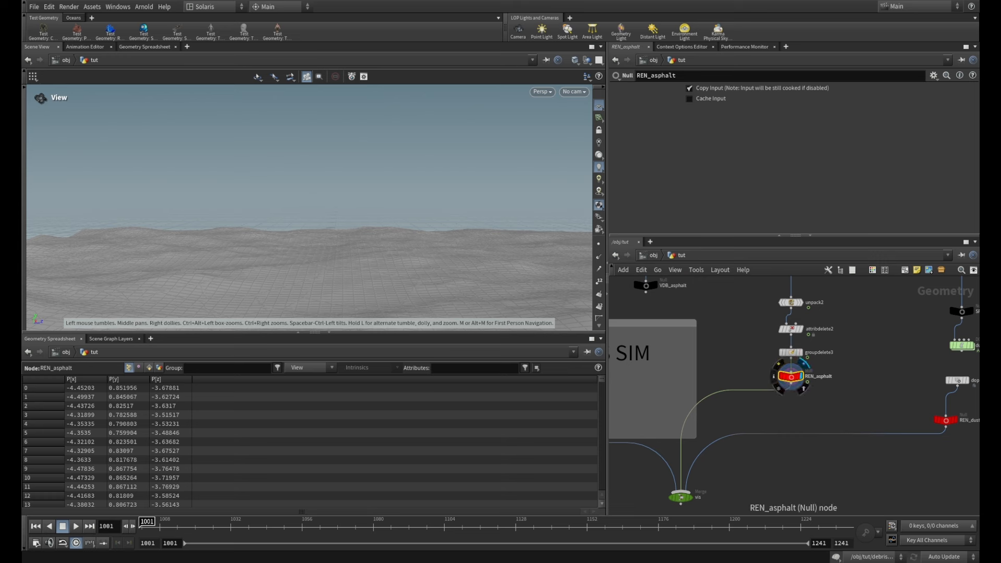
left_click_drag(791, 377, 791, 392)
scroll(874, 309, "down", 1)
mouse_move(874, 309)
middle_mouse_down()
mouse_move(848, 370)
mouse_move(867, 324)
middle_mouse_up()
scroll(856, 344, "down", 2)
scroll(858, 355, "up", 1)
scroll(859, 353, "up", 2)
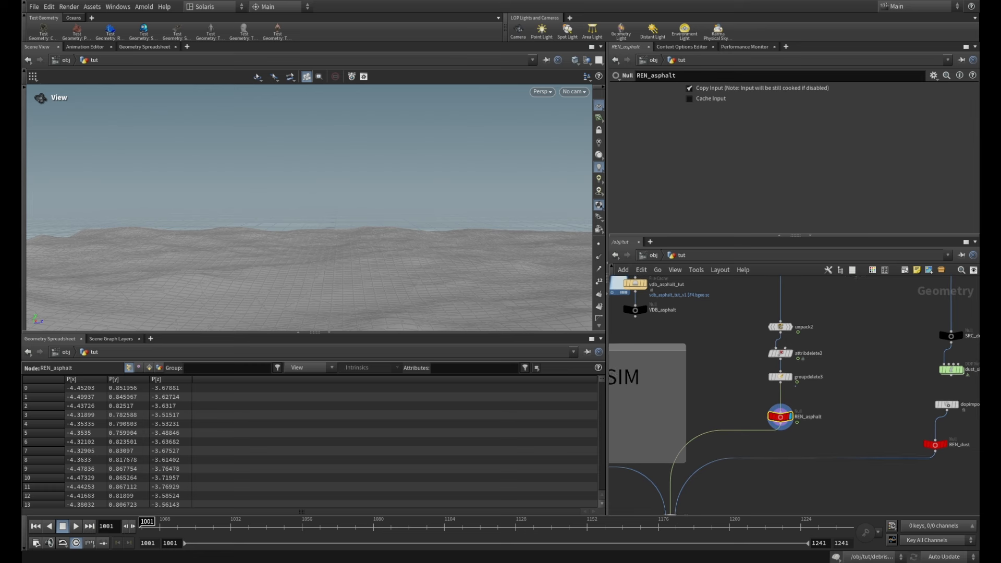
- Select the unpack2, attribdelete2 and groupdelete3 nodes above REN_asphalt, and move the vis merge node further down
mouse_move(737, 299)
left_mouse_down()
mouse_move(764, 377)
mouse_move(858, 397)
left_mouse_up()
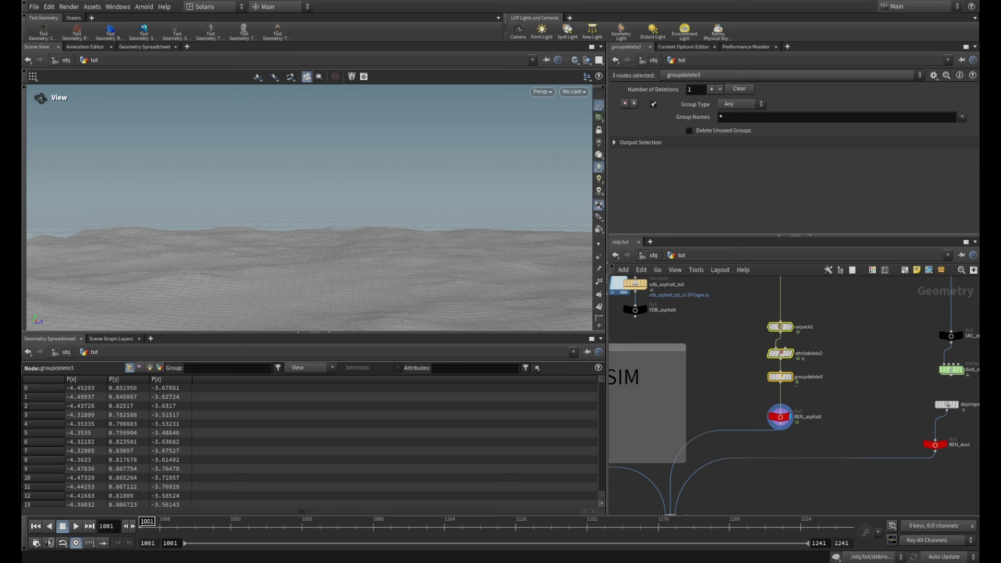
middle_click_drag(814, 449, 830, 347)
scroll(818, 383, "down", 1)
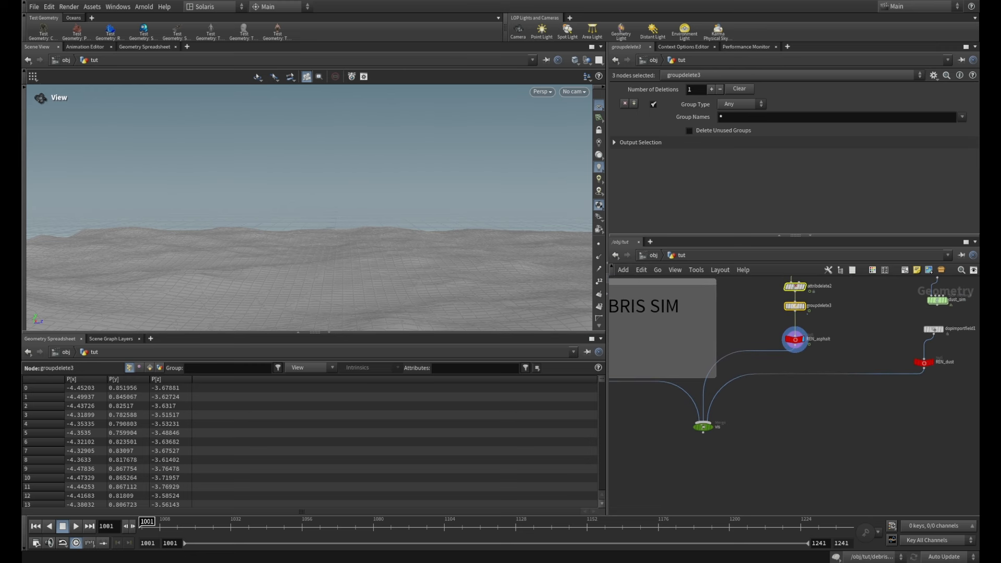
left_click_drag(704, 427, 700, 474)
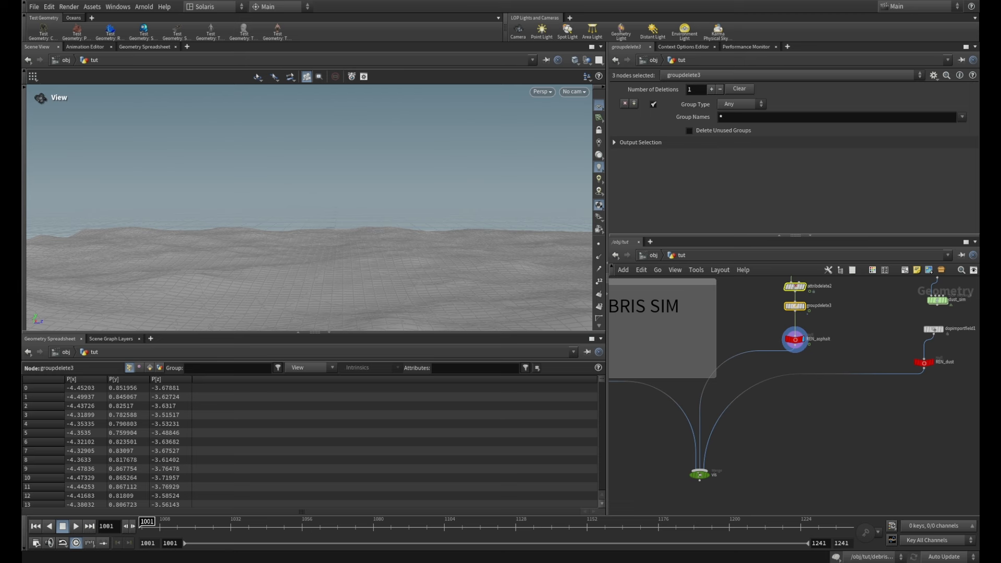
- Add a Rest Position node below REN_asphalt, connect REN_asphalt's output to its first input and shift it slightly left
scroll(821, 387, "up", 1)
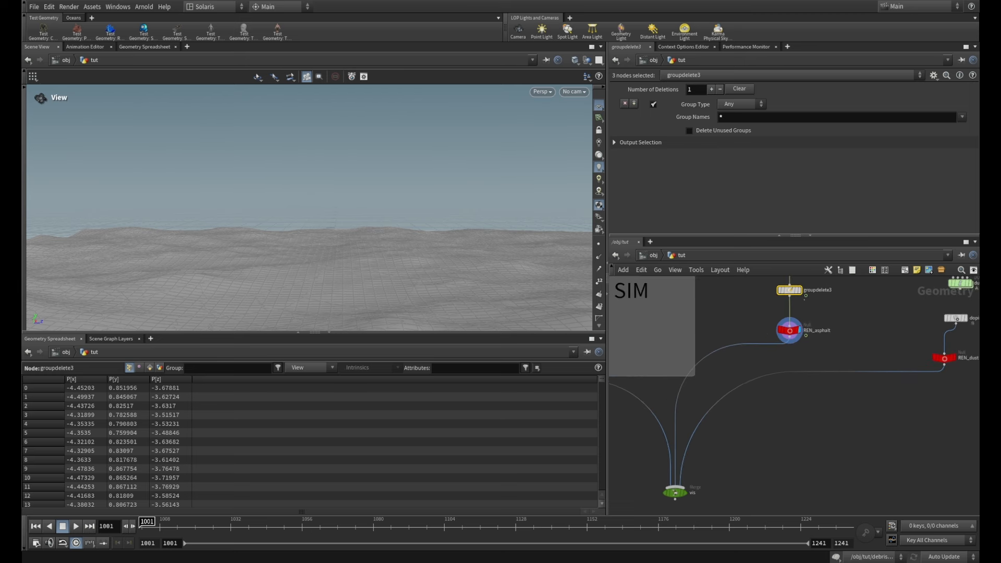
key("Tab")
type("rest")
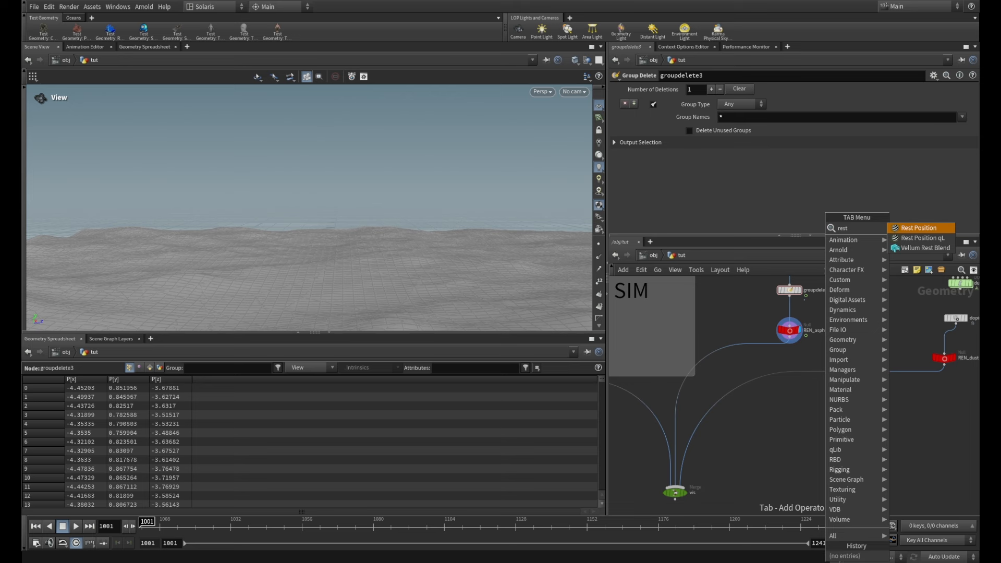
key("Return")
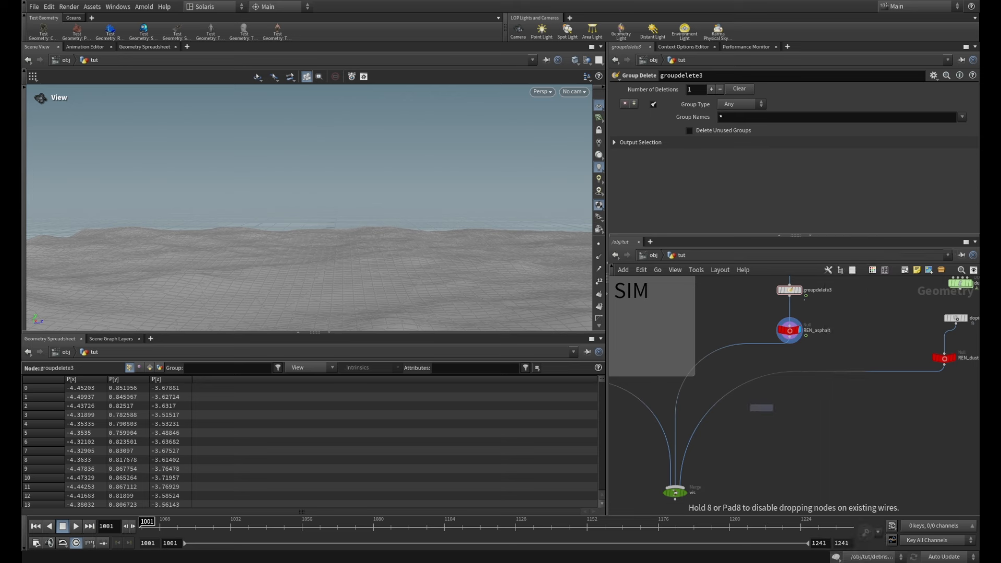
left_click(765, 407)
left_click_drag(790, 338, 773, 401)
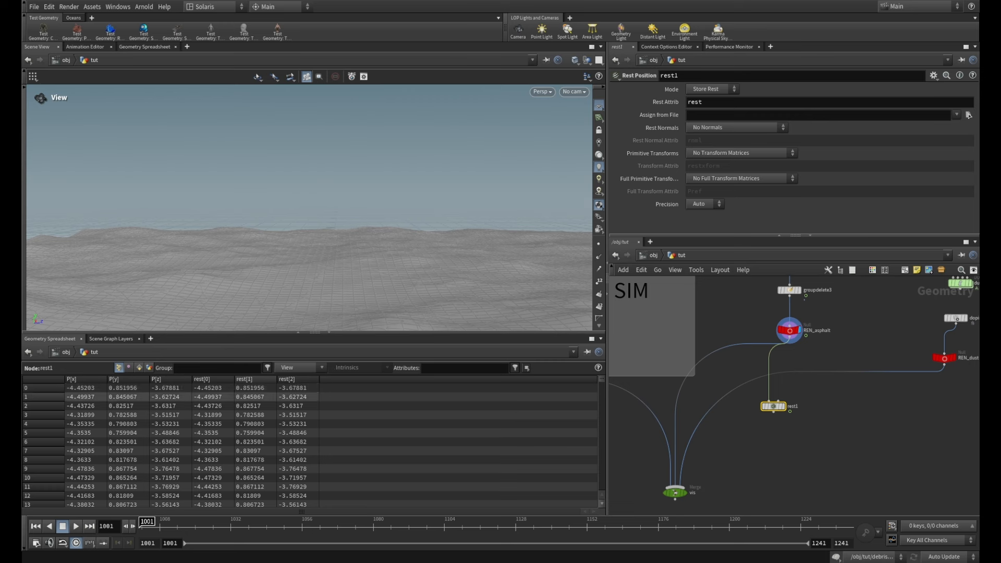
left_click_drag(773, 406, 754, 403)
- Add a Time Shift node below rest1, connect rest1's output to its input and display its result
mouse_move(796, 429)
middle_mouse_down()
mouse_move(832, 361)
mouse_move(810, 428)
middle_mouse_up()
scroll(833, 361, "up", 2)
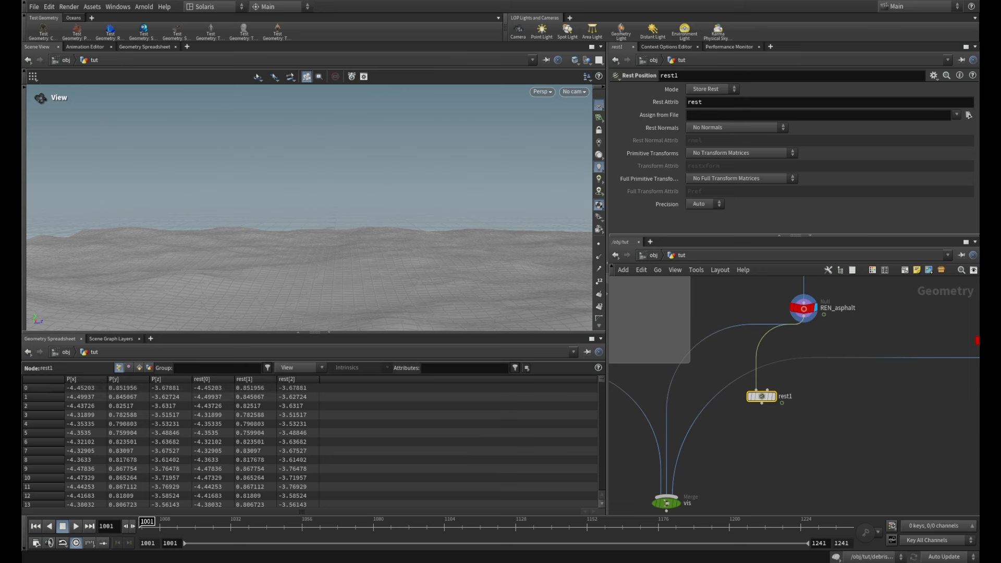
scroll(797, 428, "down", 2)
middle_click_drag(798, 427, 802, 395)
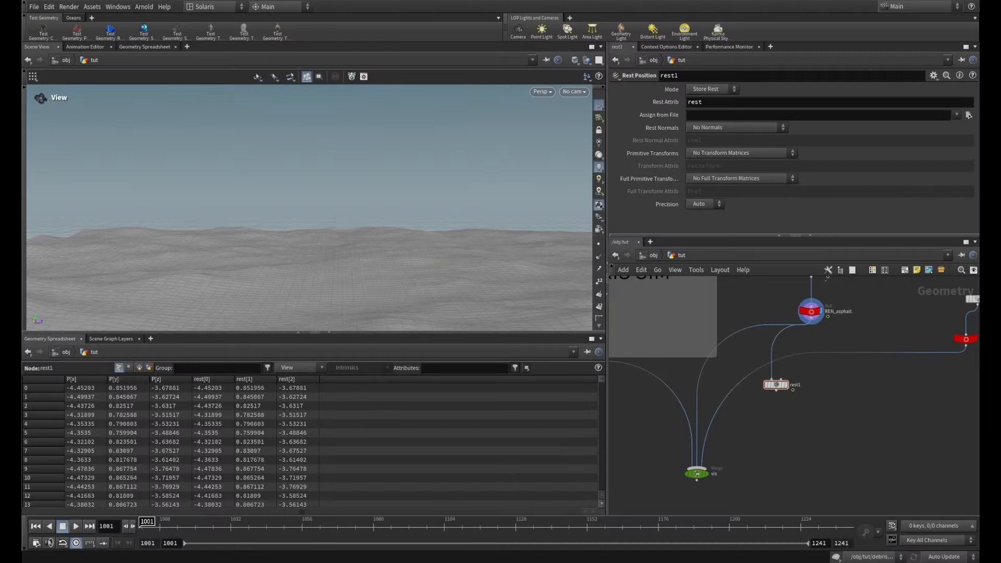
key("Tab")
type("tim")
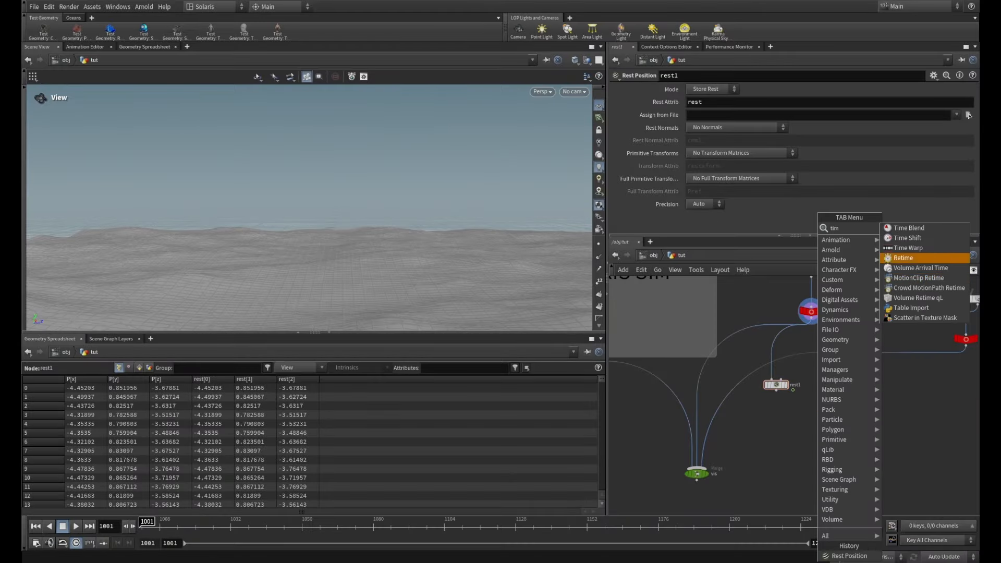
key("Return")
left_click(776, 423)
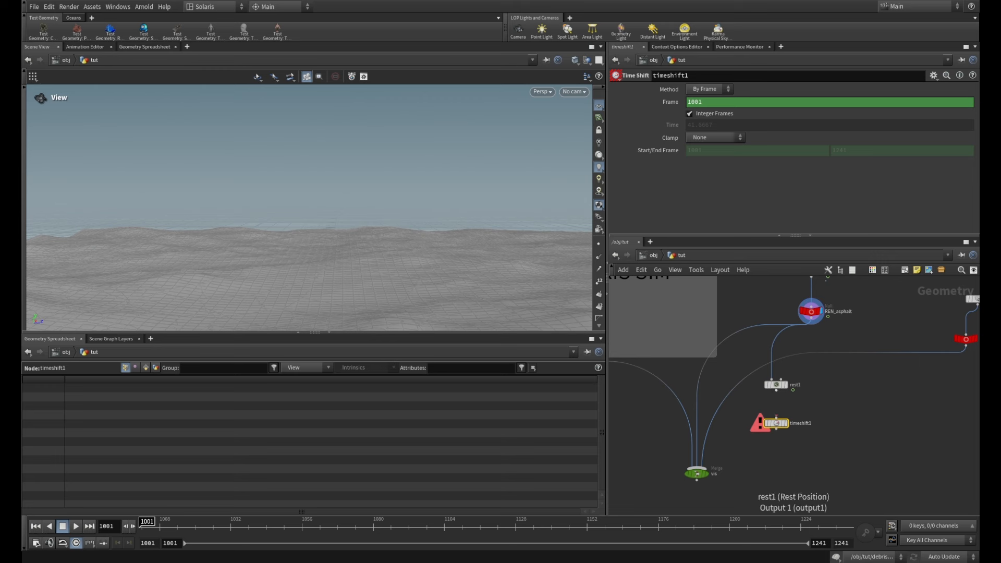
left_click_drag(776, 391, 776, 417)
left_click(777, 415)
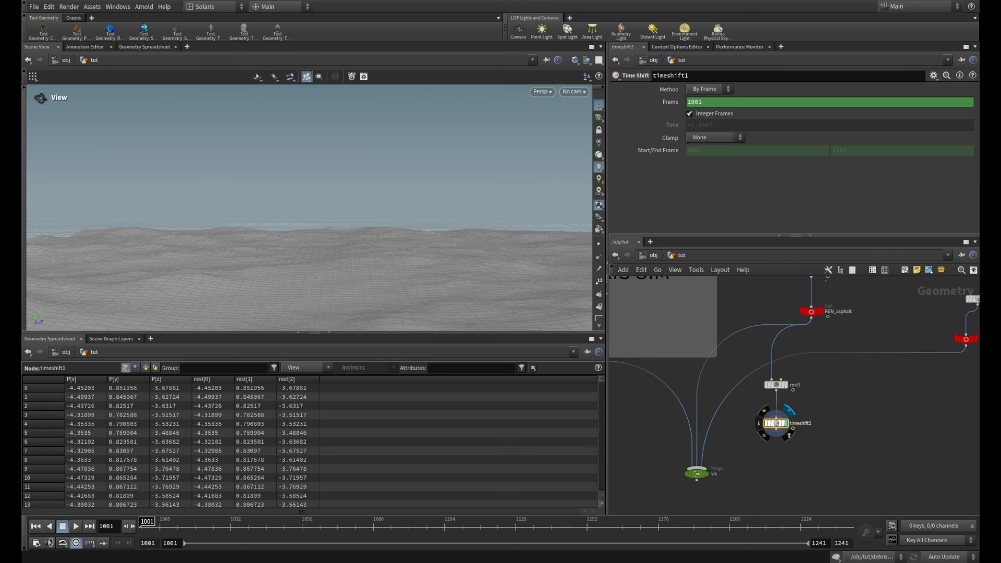
- Delete the channels on the Time Shift's Frame parameter so it holds 1001, and jump to frame 1012
right_click(667, 102)
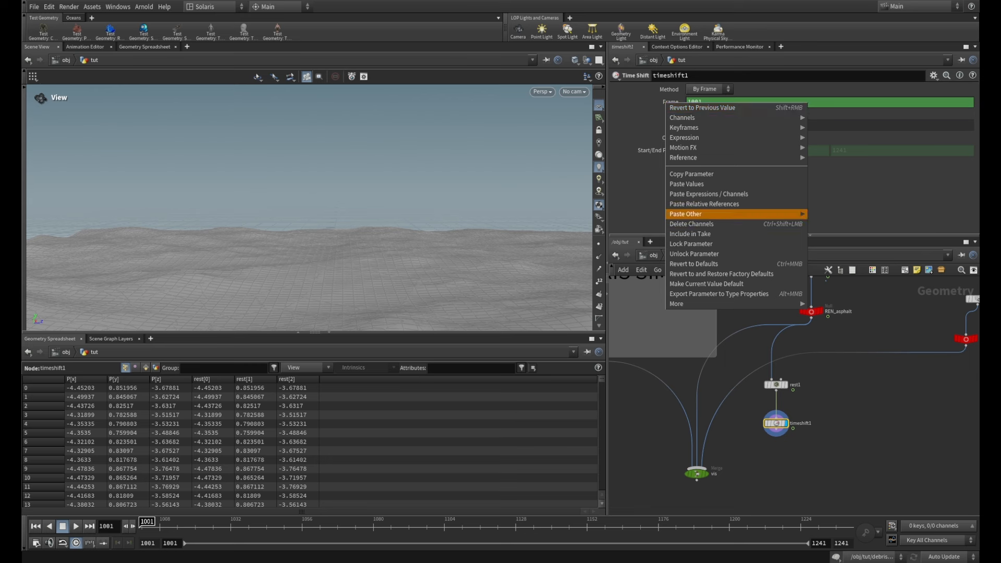
left_click(698, 224)
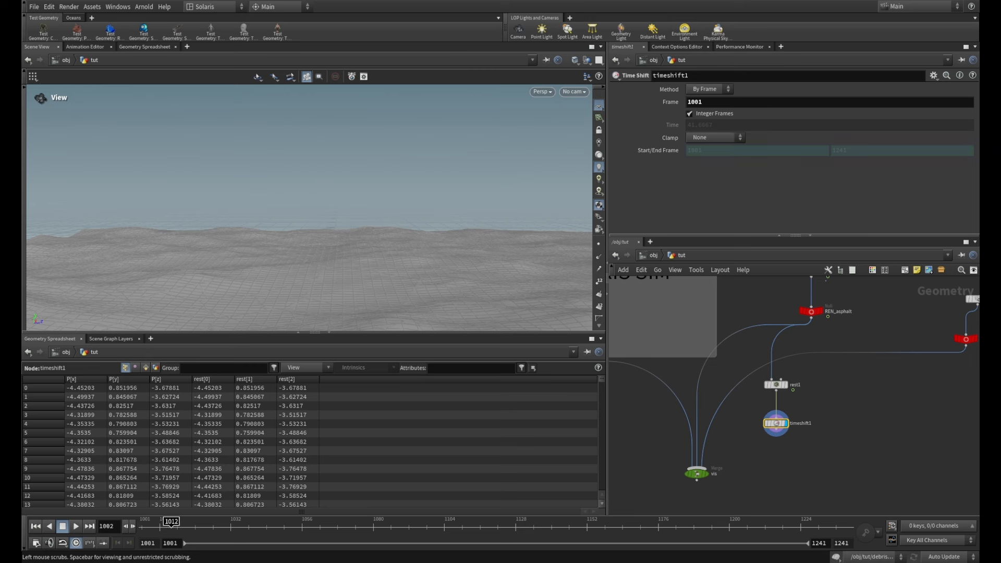
left_click(172, 527)
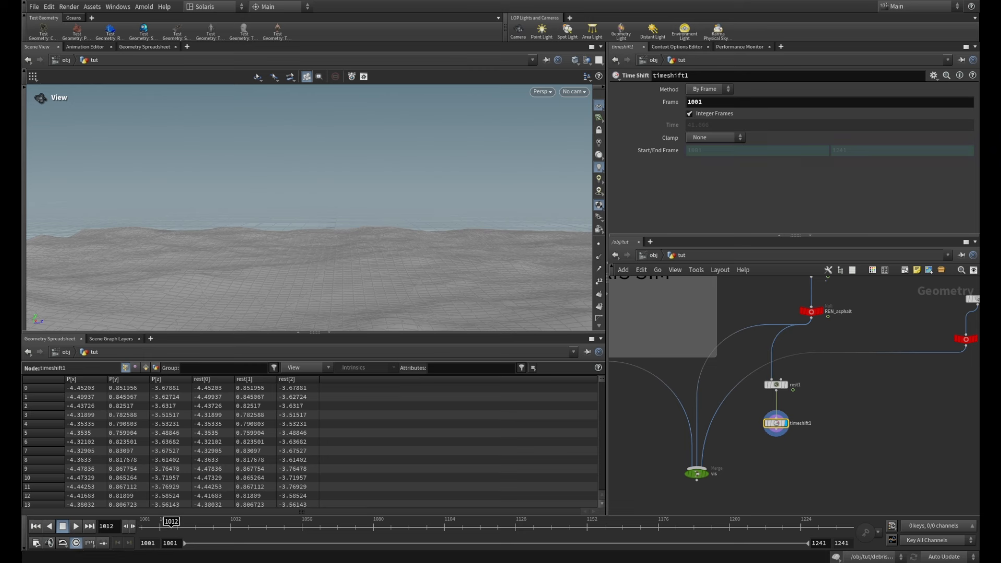
middle_click_drag(811, 366, 800, 316)
key("Tab")
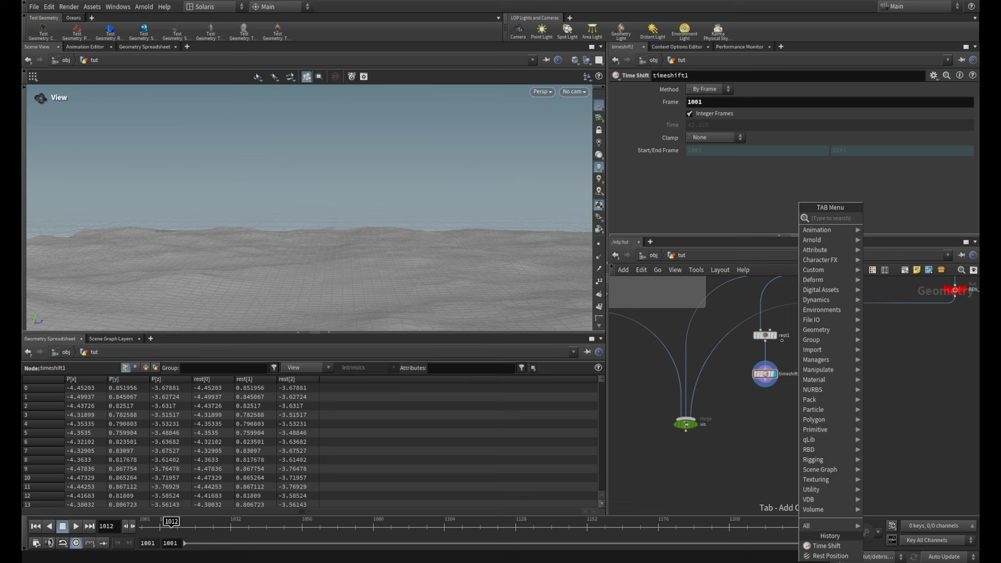
type("atrco")
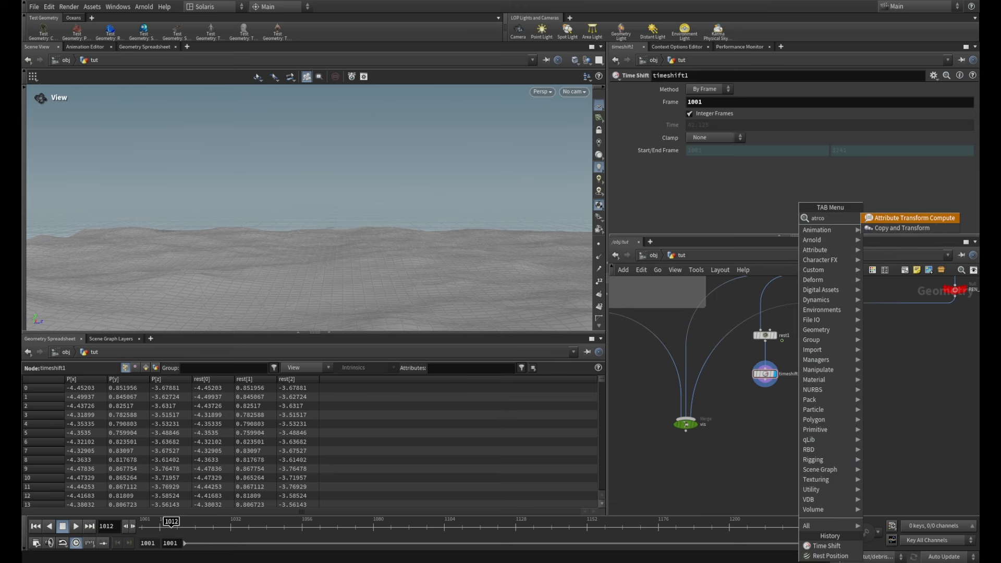
key("Escape")
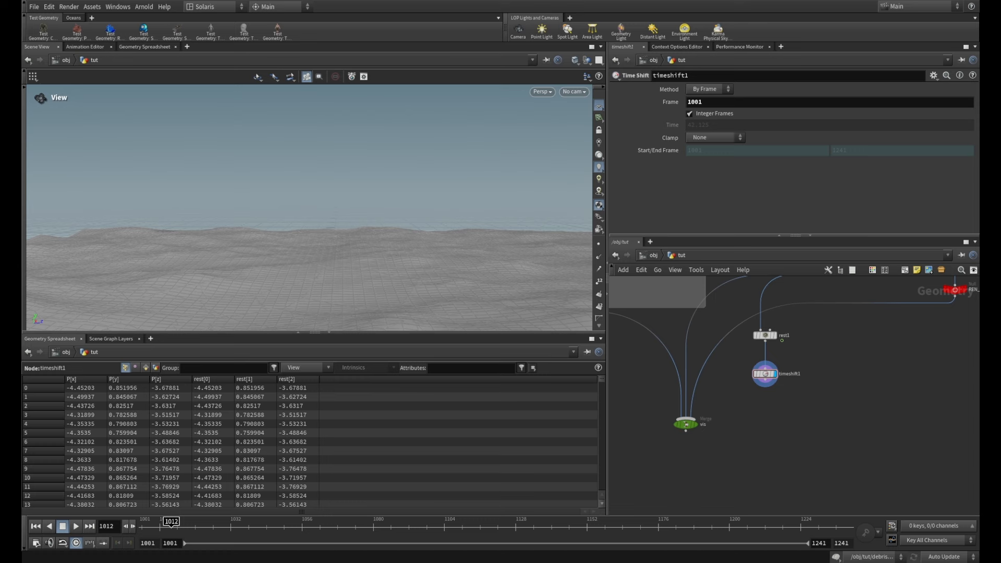
- Add an Attribute Copy node below timeshift1
key("Tab")
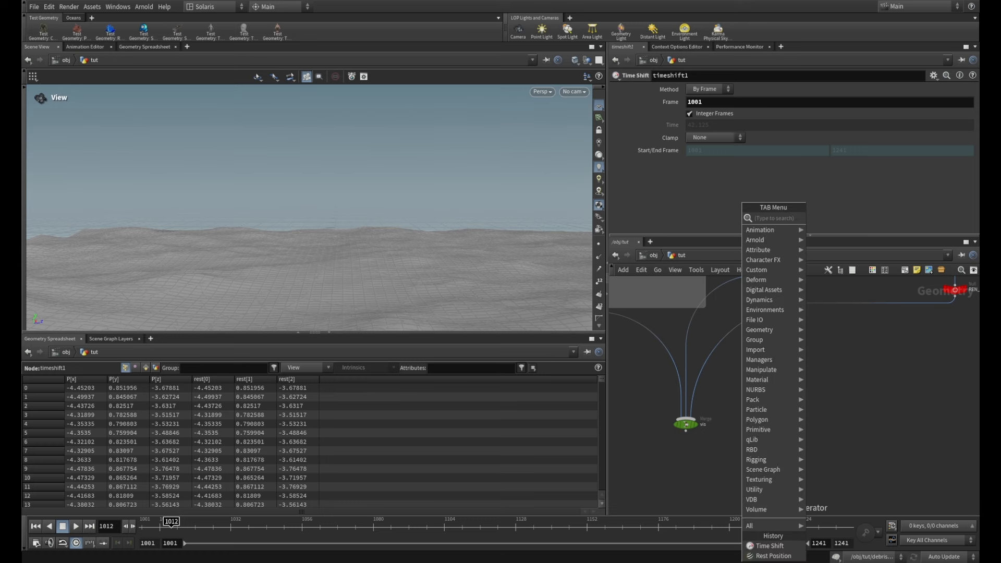
type("attrc")
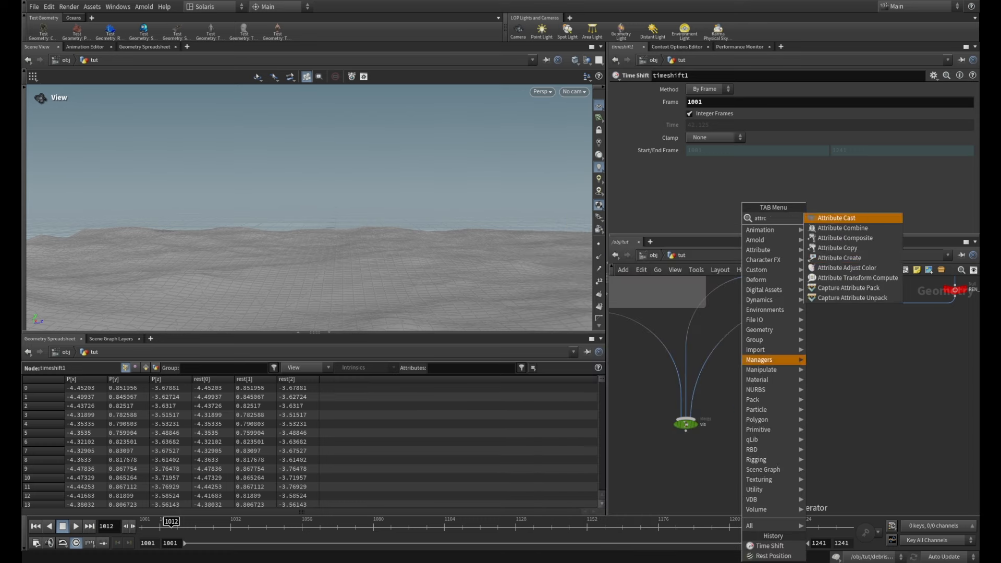
left_click(844, 247)
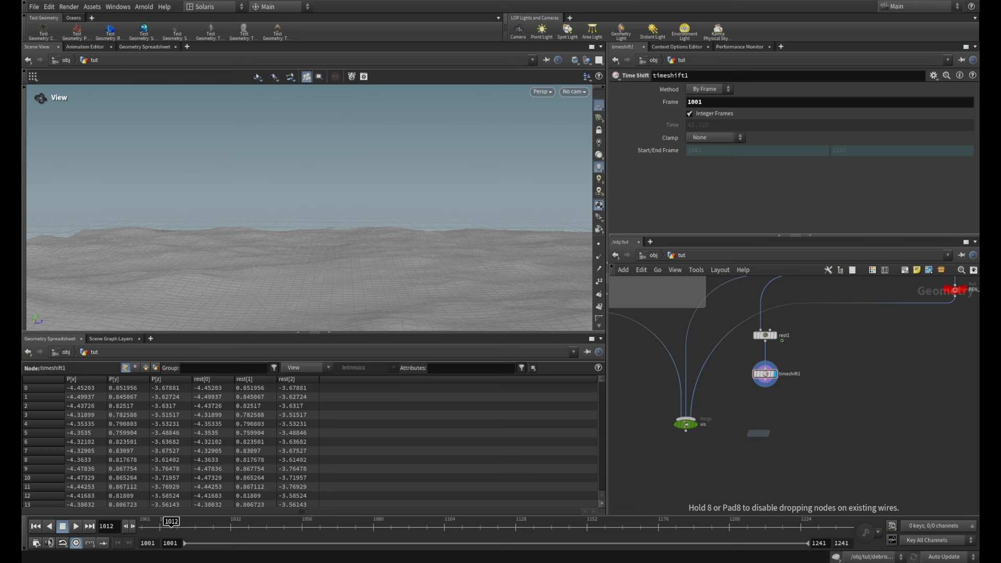
left_click(776, 416)
middle_click_drag(813, 376, 801, 432)
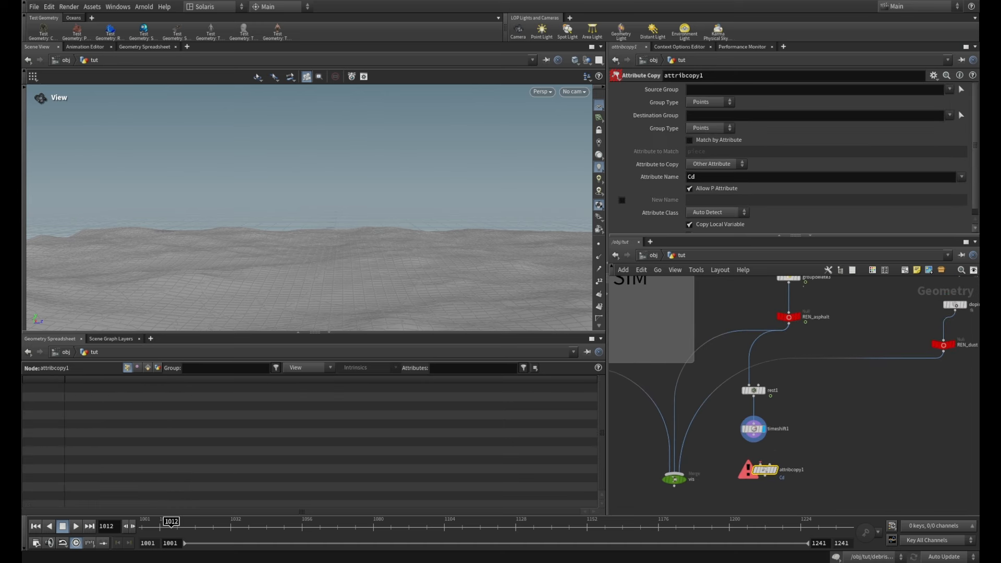
- Shift rest1 and timeshift1 aside to the right, and connect REN_asphalt and timeshift1 to attribcopy1's first and second inputs
left_click_drag(742, 382, 803, 437)
left_click_drag(754, 391, 845, 383)
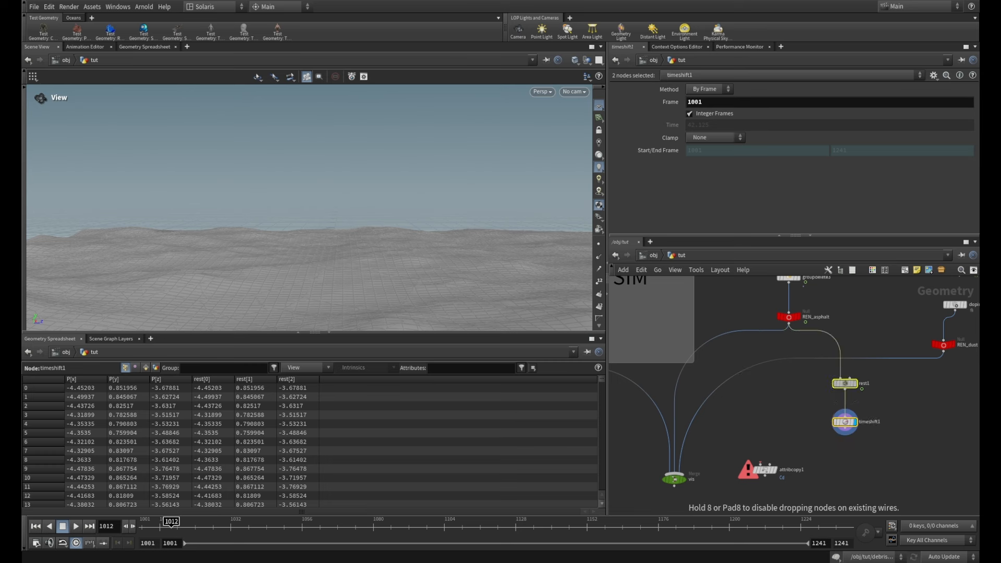
left_click_drag(758, 470, 800, 447)
scroll(781, 440, "up", 2)
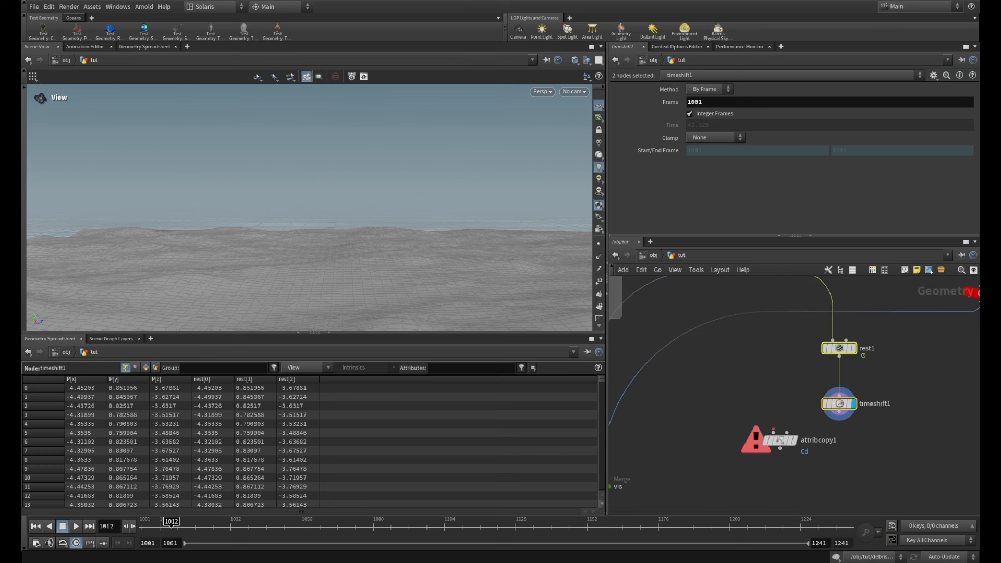
left_click_drag(839, 356, 764, 319)
scroll(781, 441, "down", 3)
scroll(780, 441, "up", 2)
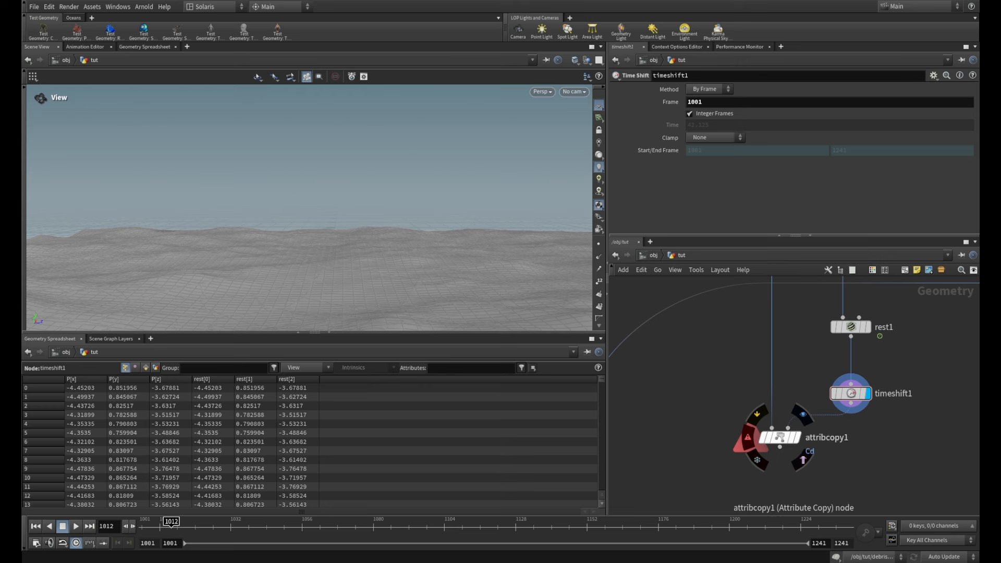
- Set attribcopy1 to copy only the rest attribute, removing Cd, and display the node
left_click(781, 437)
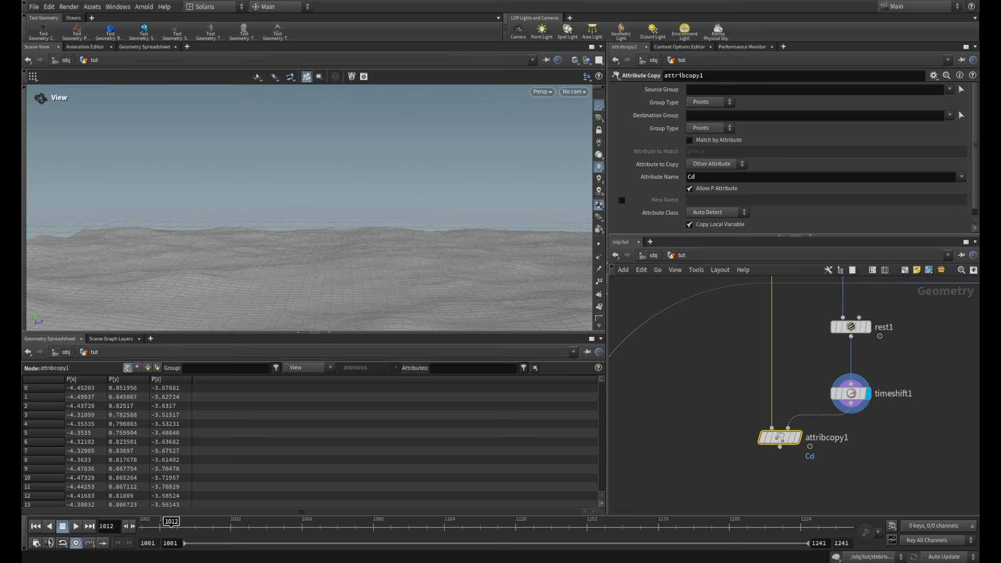
left_click(961, 177)
left_click(947, 198)
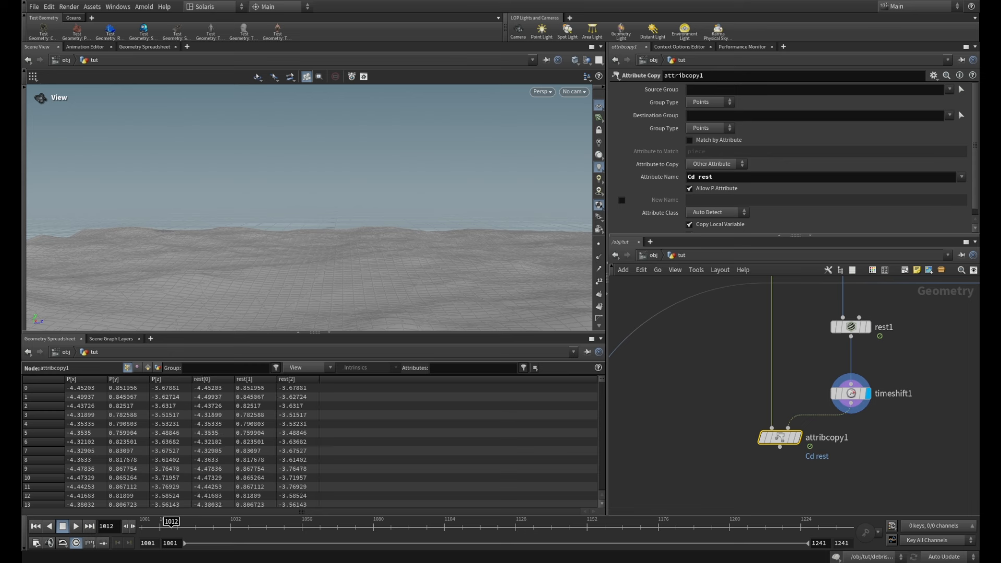
double_click(691, 177)
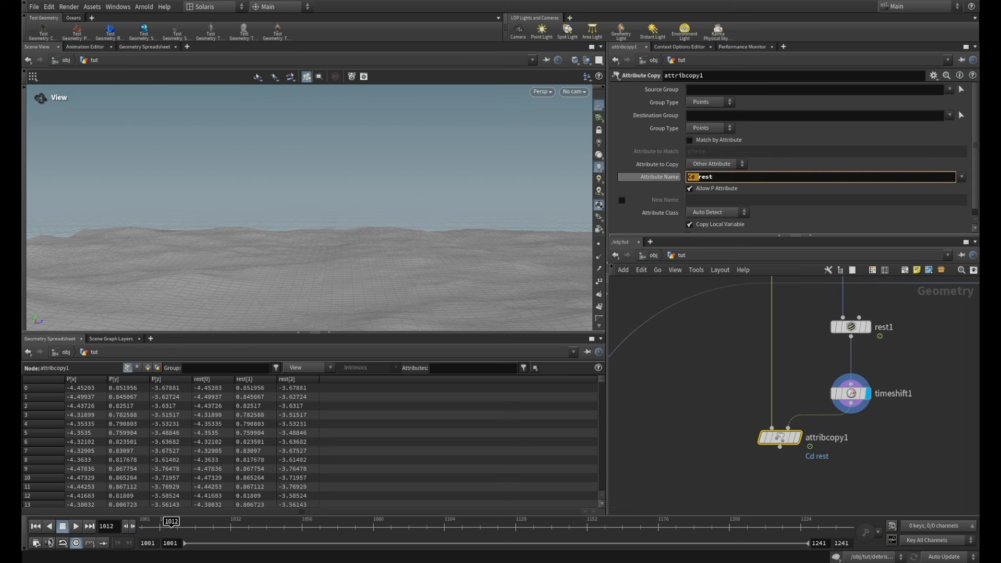
key("BackSpace")
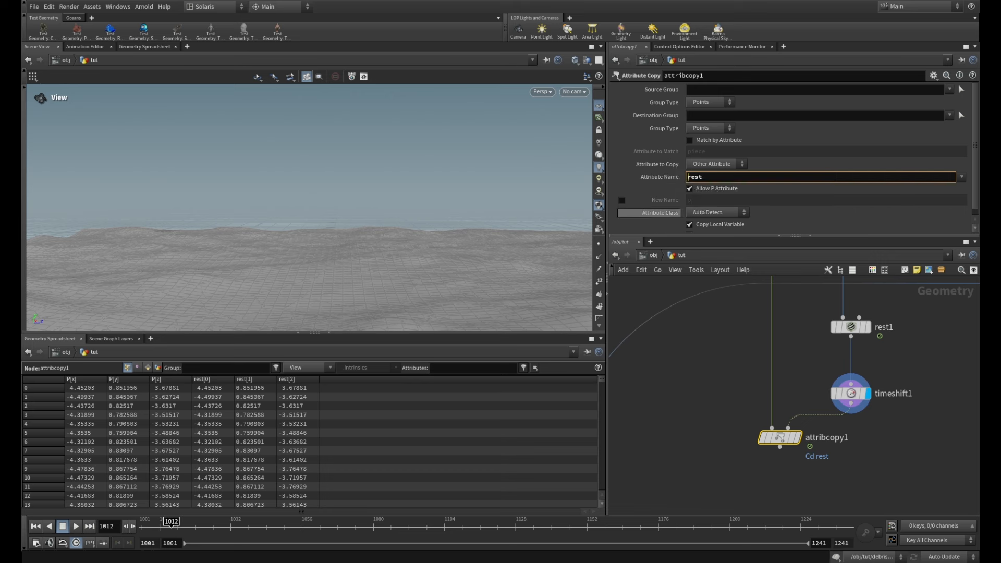
key("Return")
mouse_move(803, 460)
left_click(803, 415)
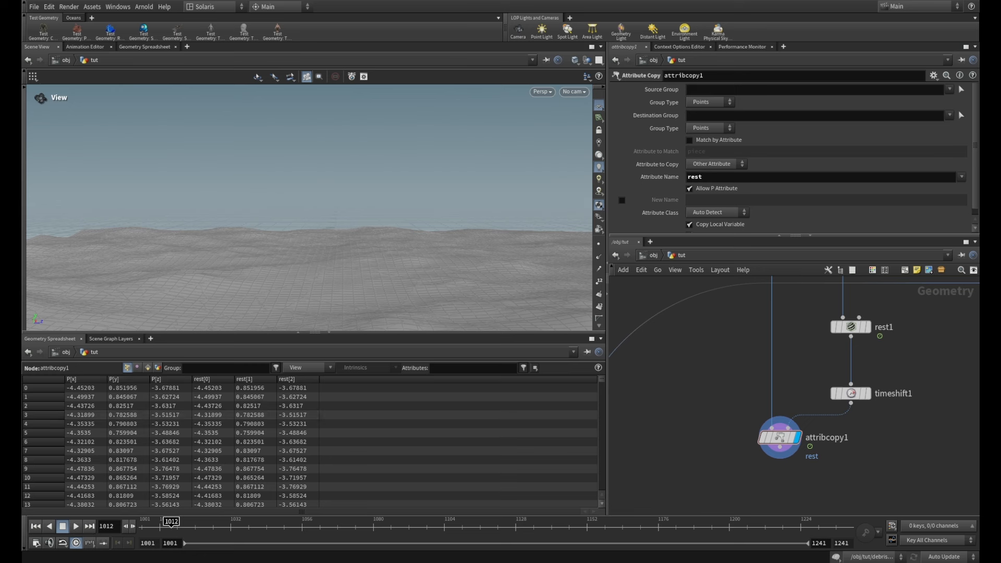
- Play the animation from frame 1001, stop it and jump to frame 1062 to compare the P and rest values
mouse_move(803, 460)
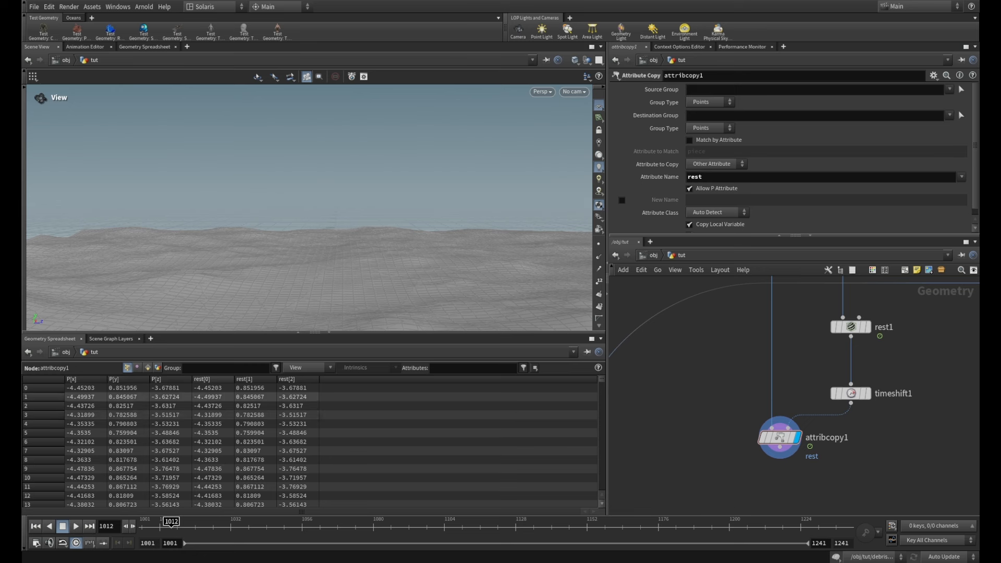
left_click(35, 527)
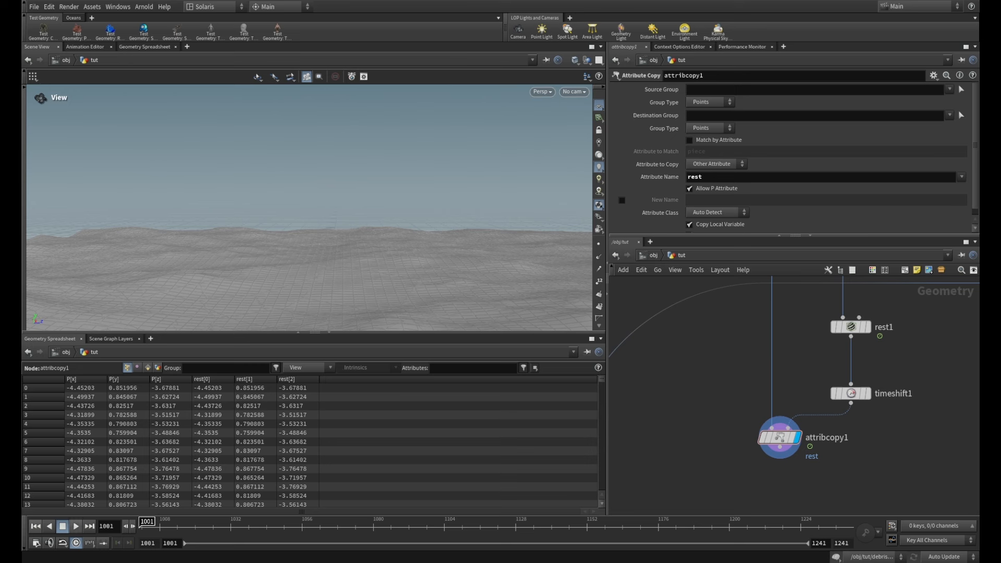
left_click(75, 526)
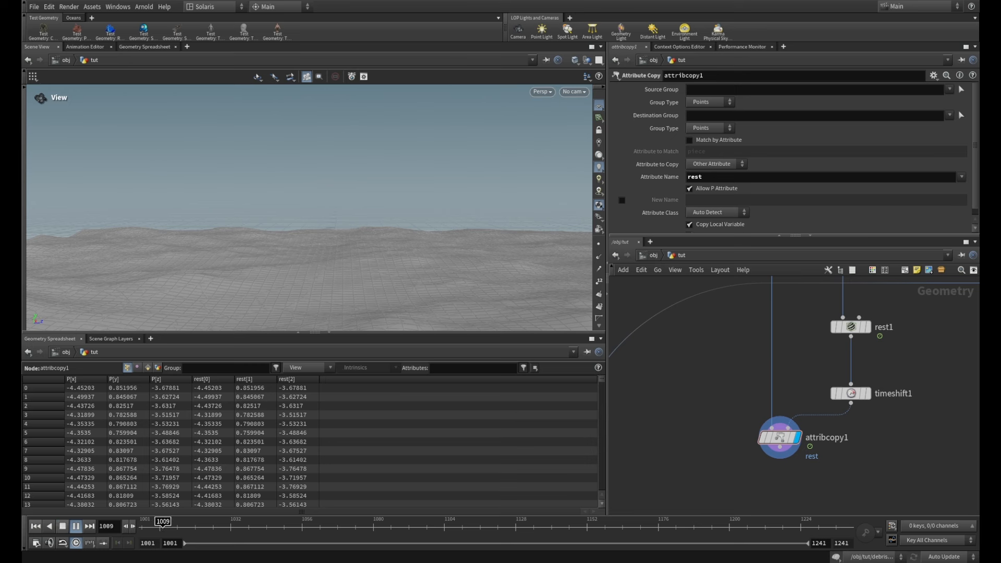
left_click(63, 526)
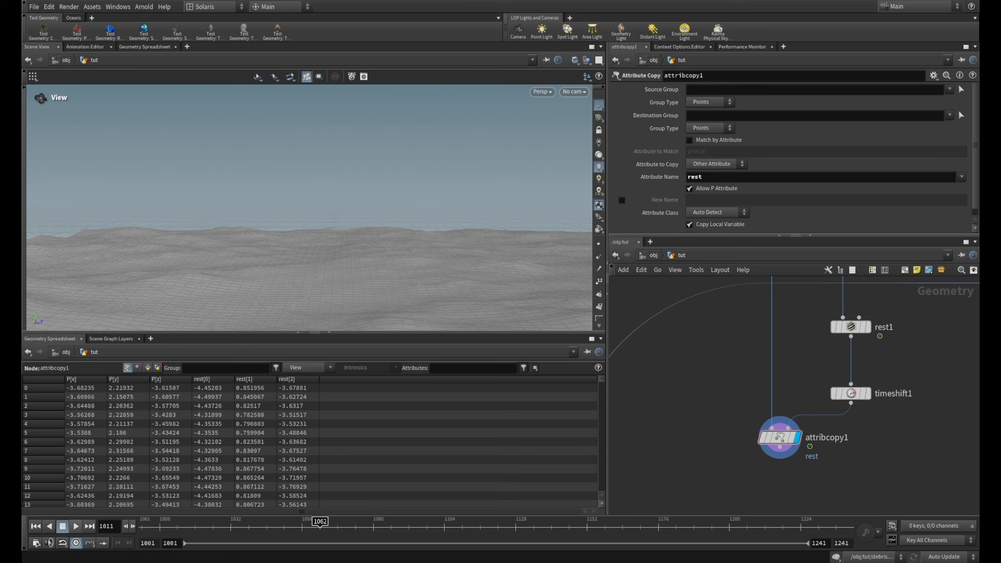
left_click(320, 525)
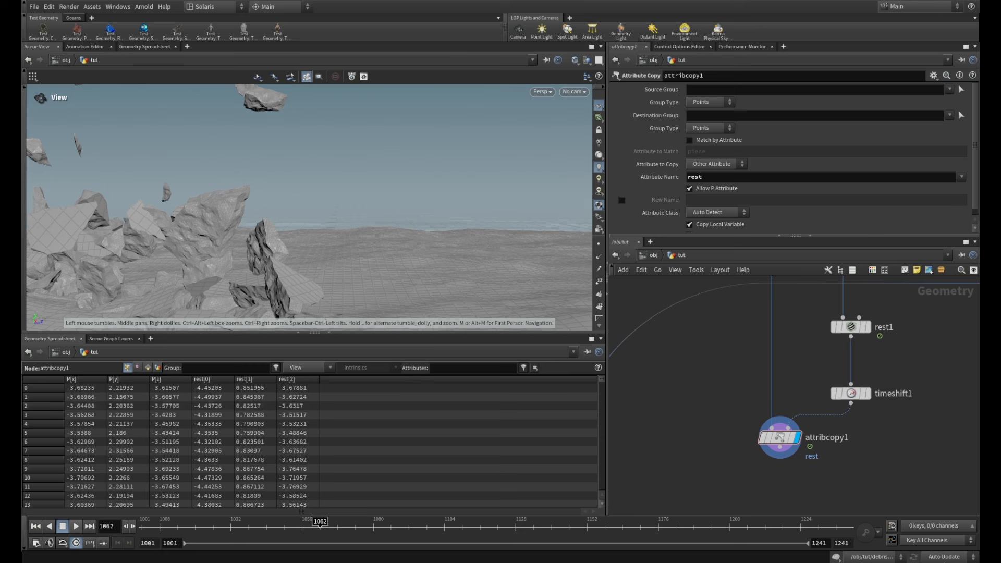
- Move REN_asphalt slightly left and feed attribcopy1's first input and rest1 from groupdelete3 instead
scroll(649, 400, "down", 3)
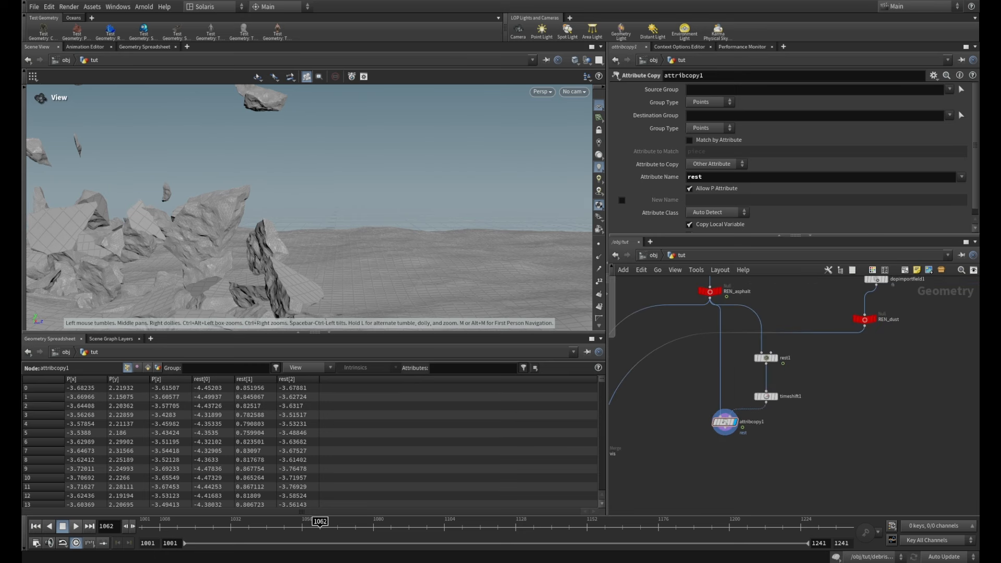
middle_click_drag(819, 389, 826, 437)
scroll(826, 437, "down", 1)
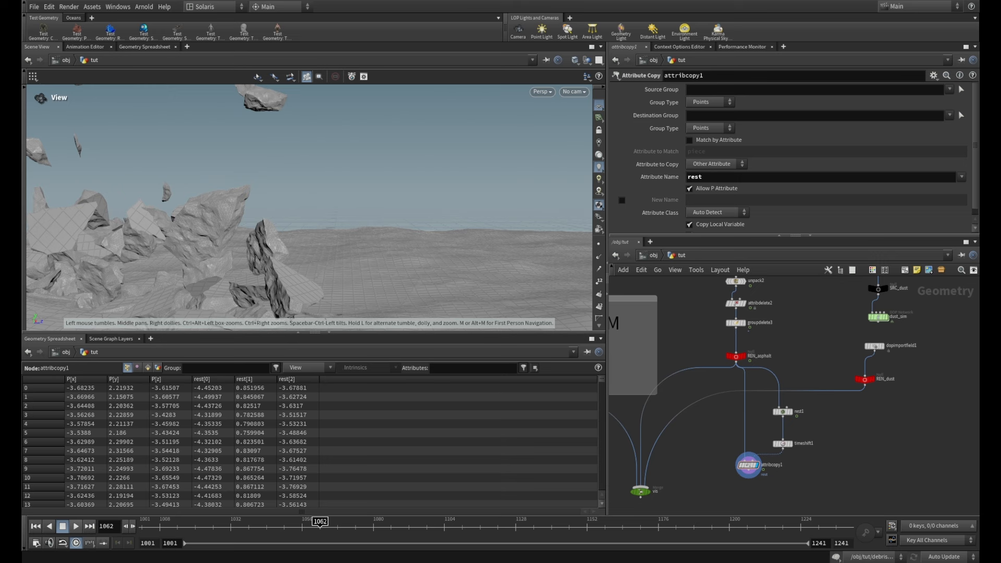
mouse_move(736, 356)
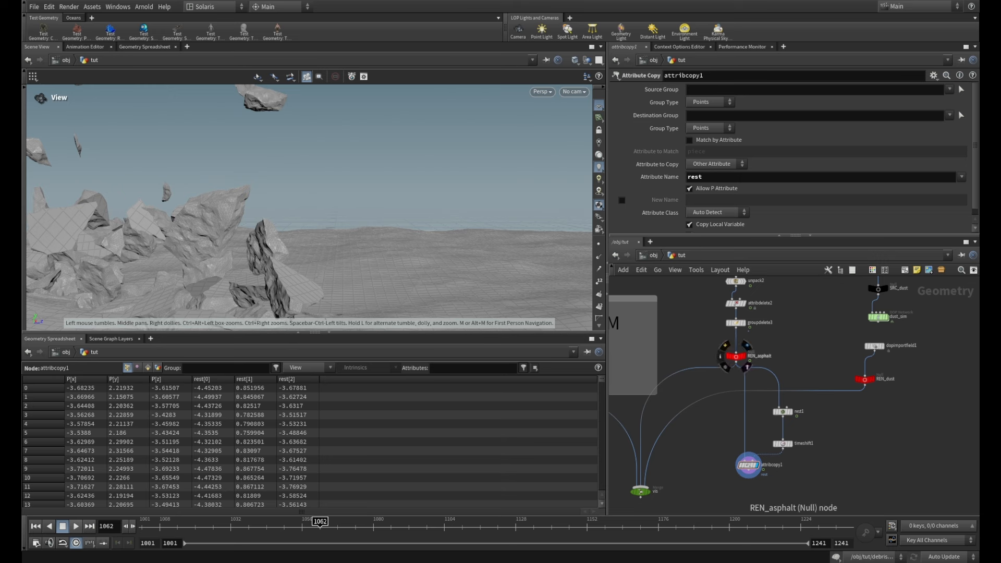
left_click_drag(736, 357, 710, 361)
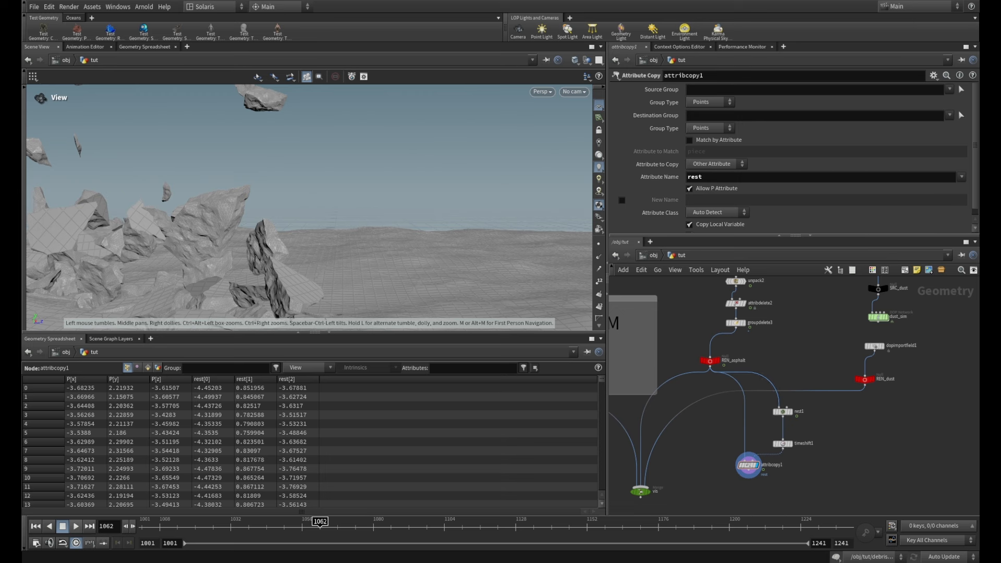
left_click_drag(736, 327, 746, 455)
left_click_drag(736, 327, 779, 407)
middle_click_drag(750, 376, 763, 360)
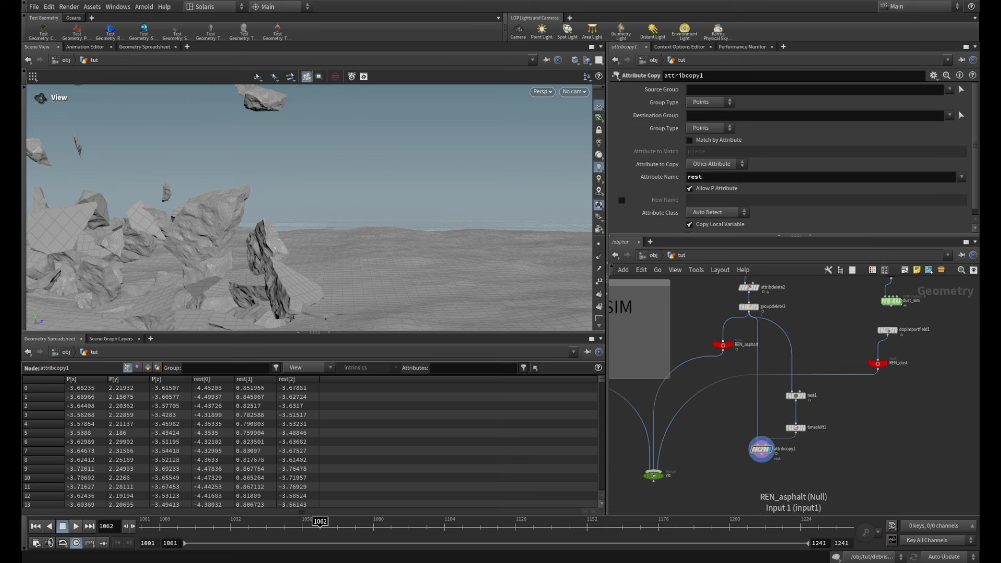
- Place REN_asphalt below attribcopy1 and connect attribcopy1's output to its input
scroll(766, 470, "up", 2)
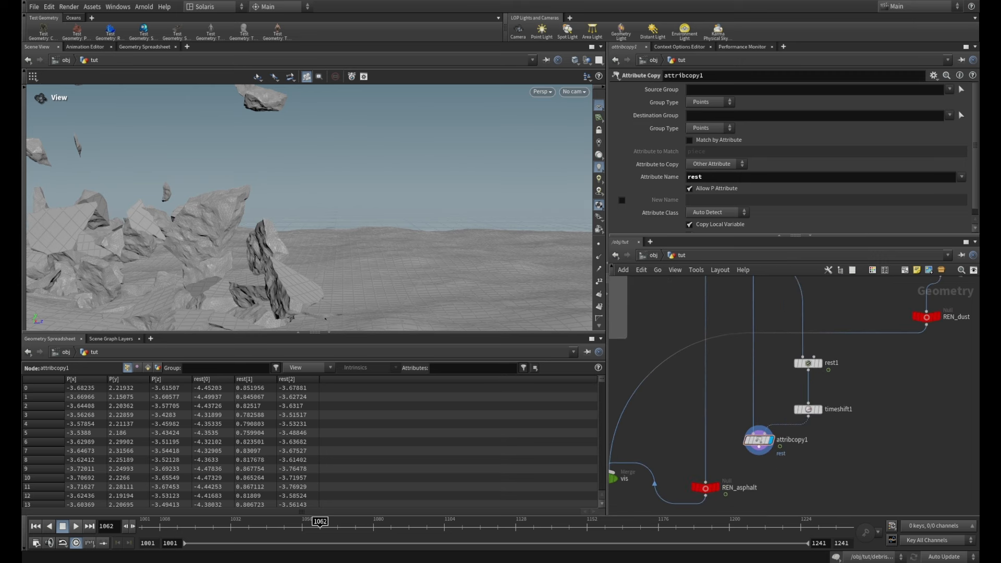
left_click_drag(758, 447, 755, 486)
scroll(807, 436, "down", 2)
middle_click_drag(807, 436, 802, 458)
scroll(839, 414, "up", 2)
middle_click_drag(840, 414, 854, 389)
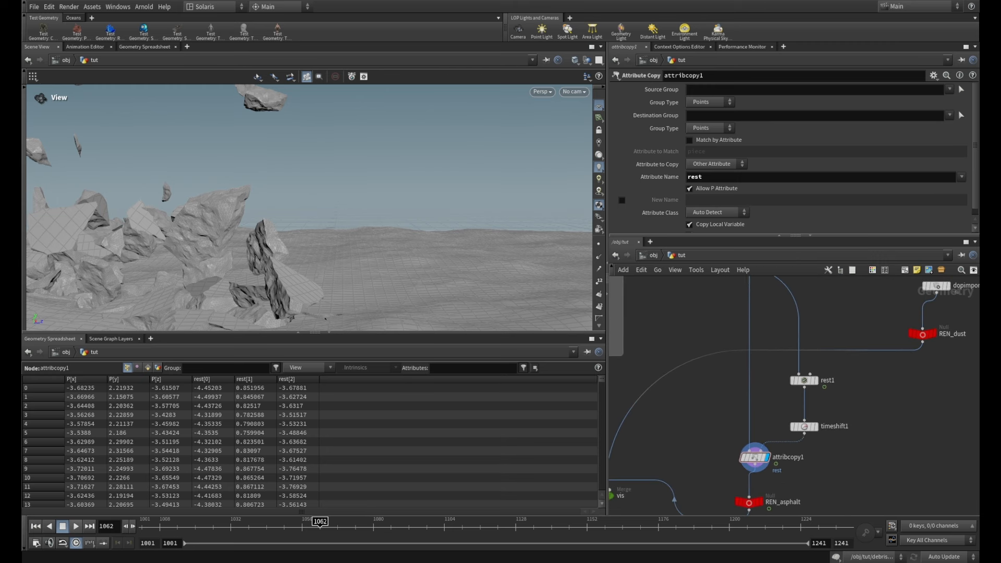
- Set the display flag on REN_asphalt and move the timeline to frame 1004
middle_click_drag(829, 448, 848, 374)
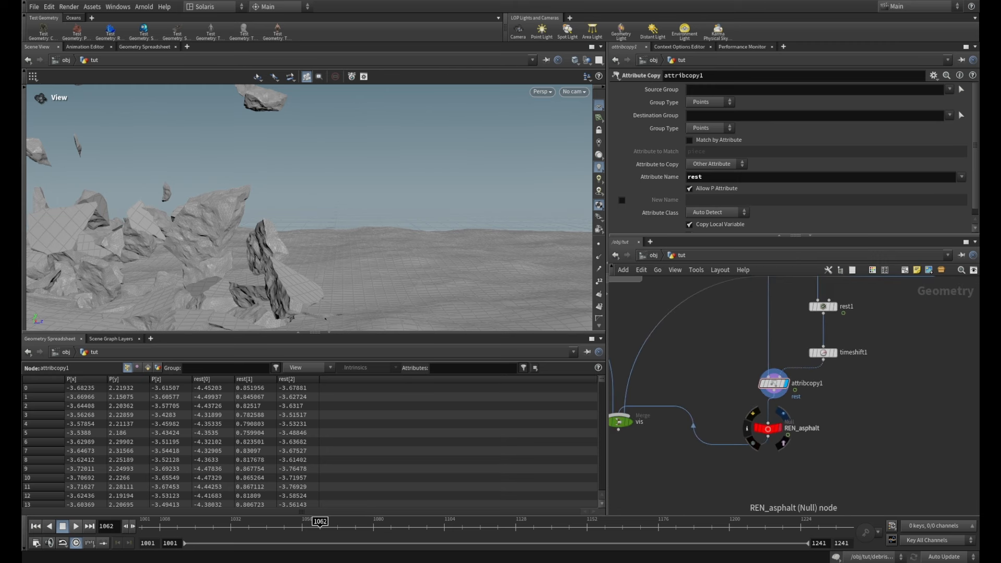
left_click(784, 413)
left_click(768, 429)
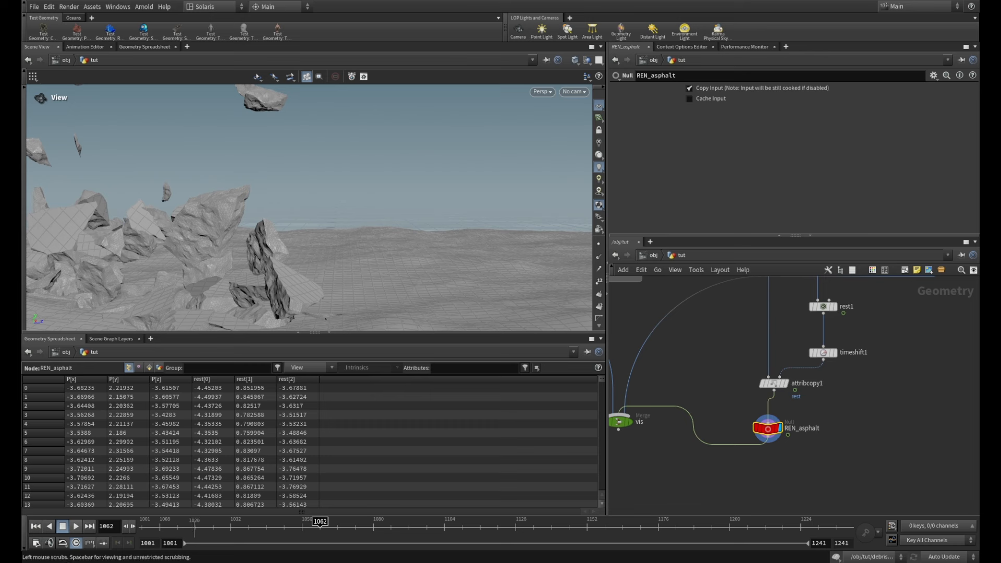
left_click(147, 527)
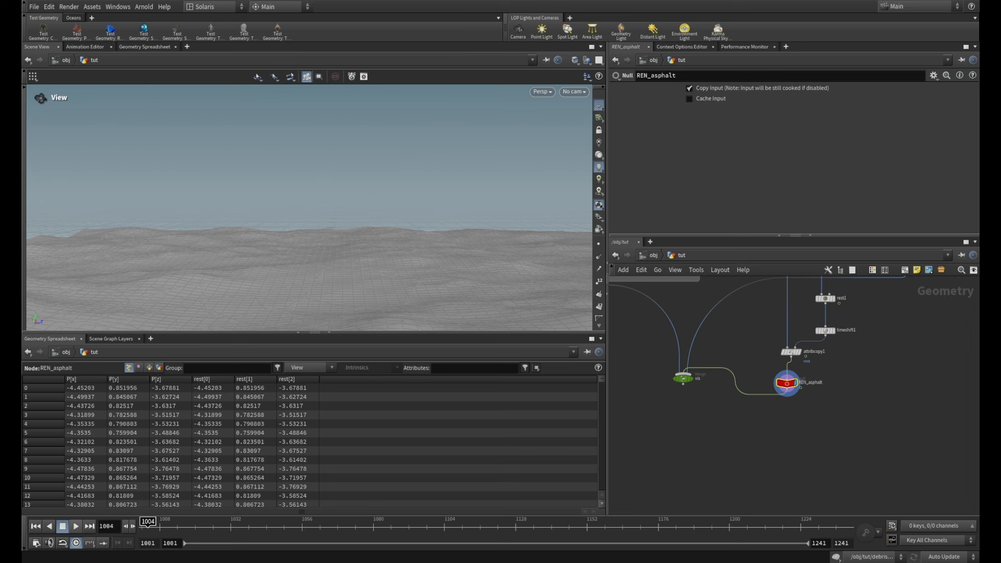
- Switch from the tut geometry network to the stage network and save the scene
left_click(652, 255)
left_click(653, 255)
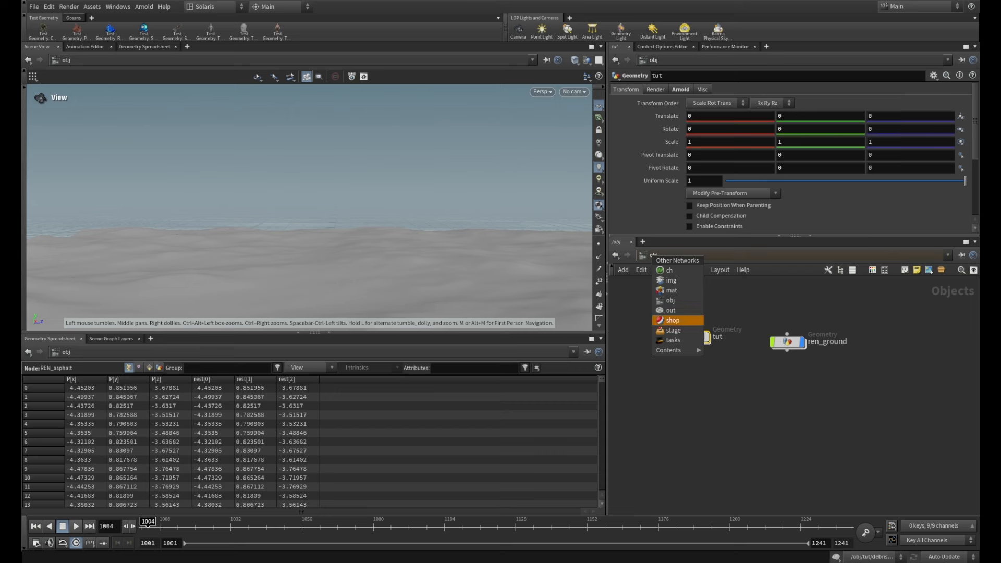
left_click(672, 331)
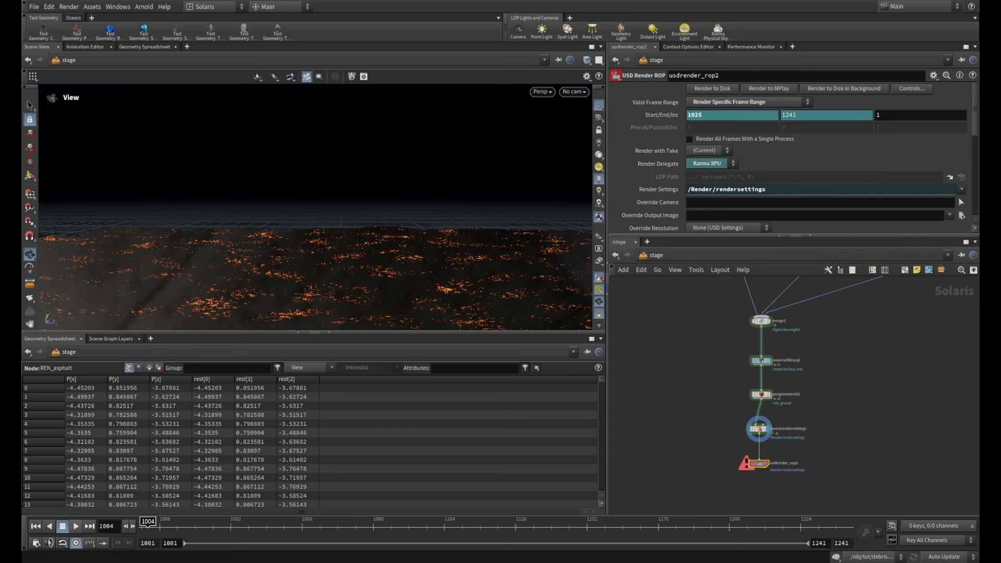
key("ctrl+s")
scroll(788, 365, "up", 2)
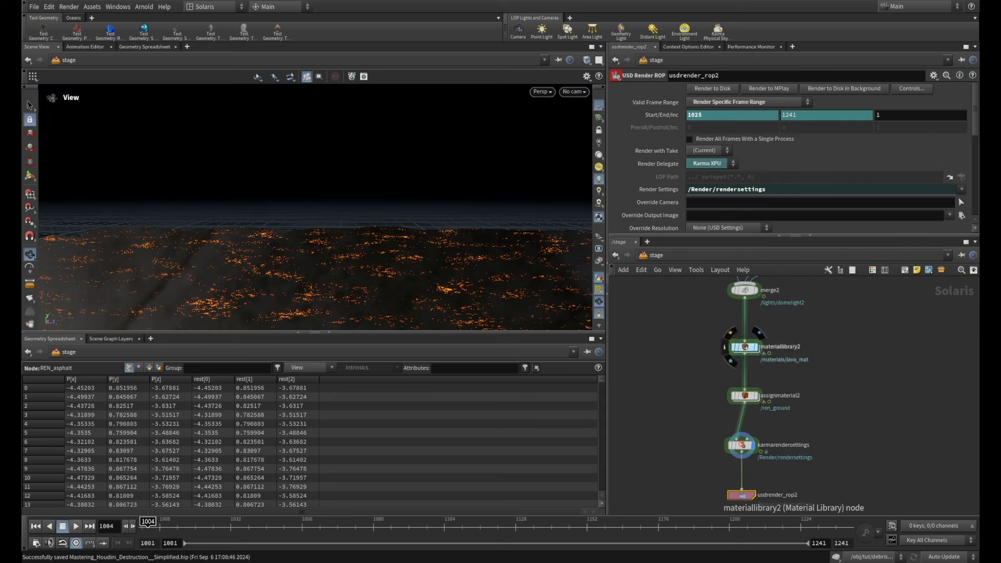
- Open lava_mat inside materiallibrary2 and move mtlxposition1 up and to the left to make room below it
double_click(745, 347)
double_click(795, 391)
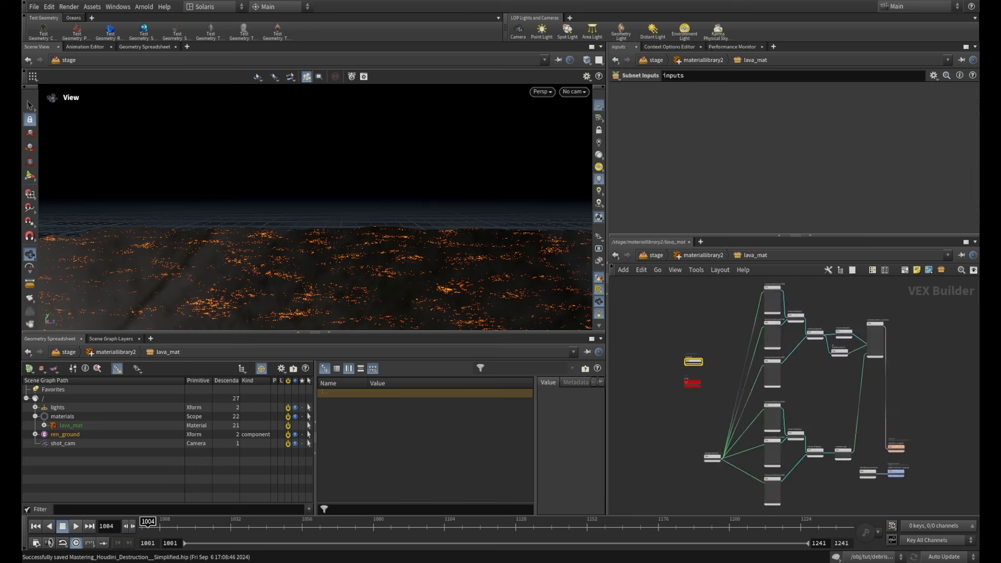
middle_click_drag(713, 412, 764, 345)
scroll(764, 388, "up", 2)
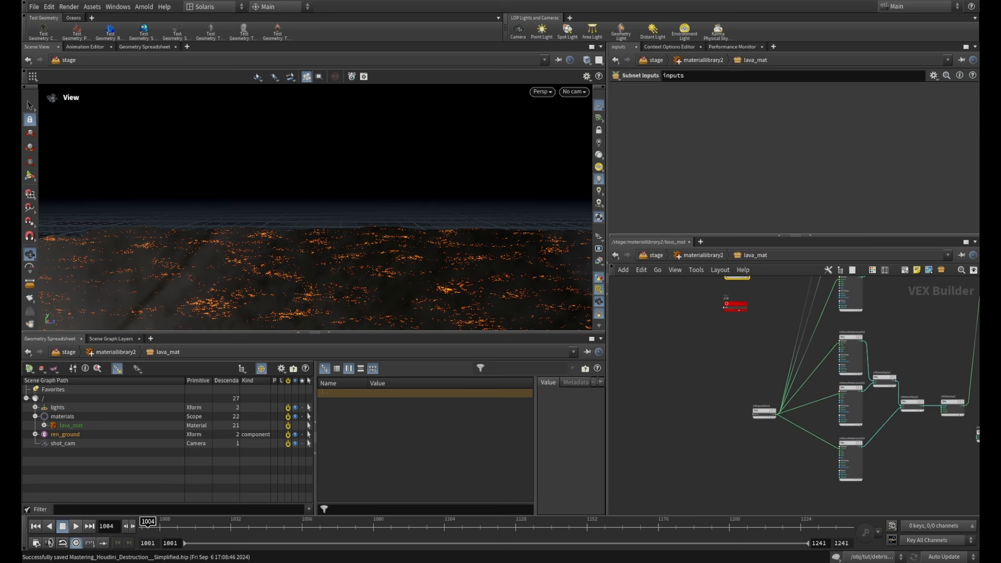
left_click_drag(765, 412, 744, 358)
scroll(745, 359, "up", 4)
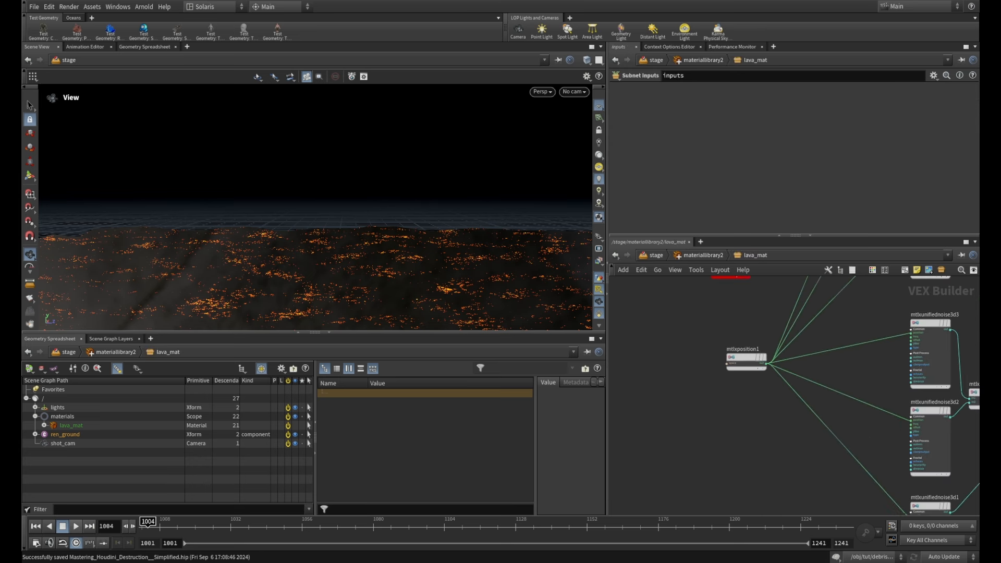
- Add a MtlX Geometry Property Value node below mtlxposition1
middle_click_drag(745, 359, 744, 313)
key("Tab")
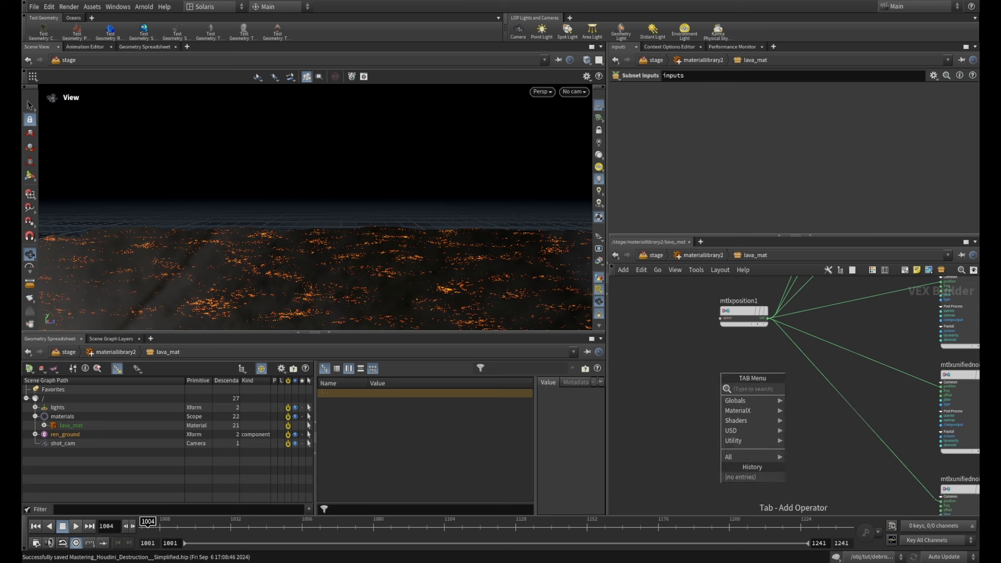
type("geo")
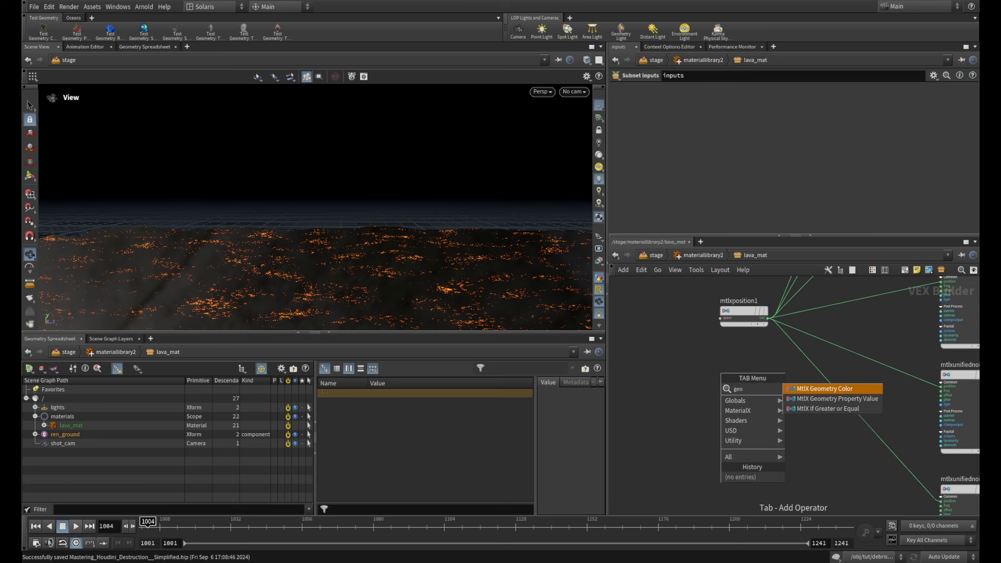
key("Down")
key("Up")
key("Down")
key("Down")
key("Up")
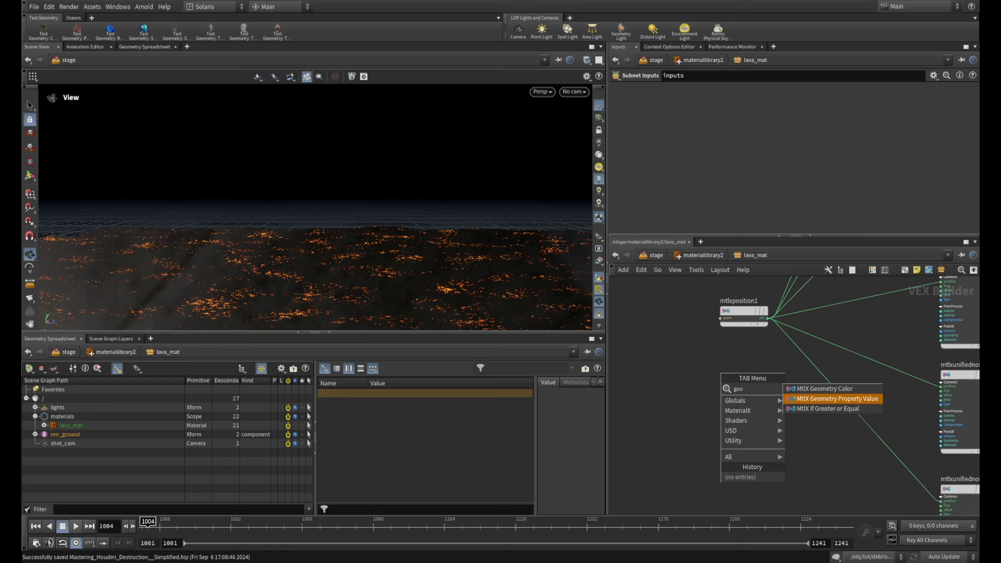
key("Return")
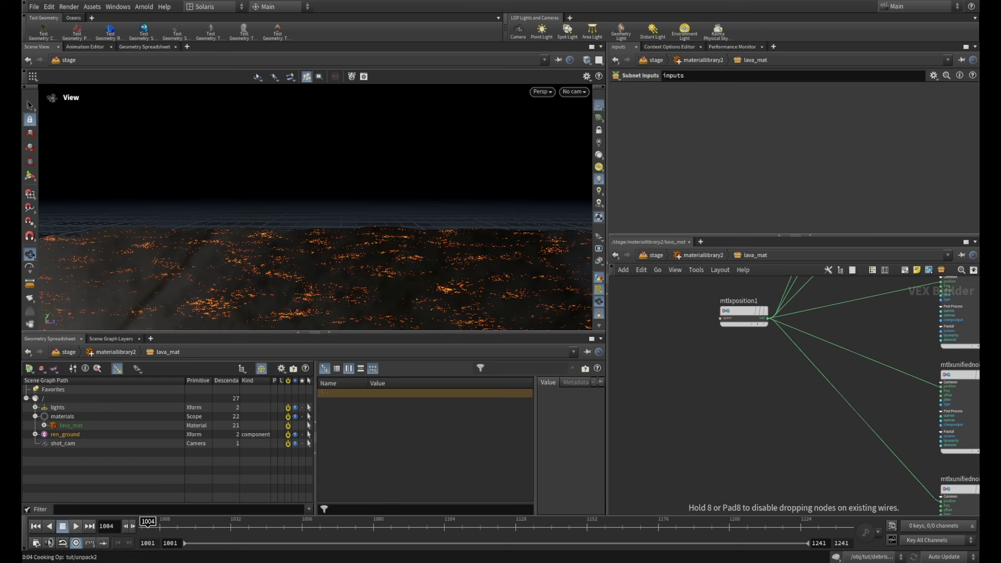
left_click(740, 385)
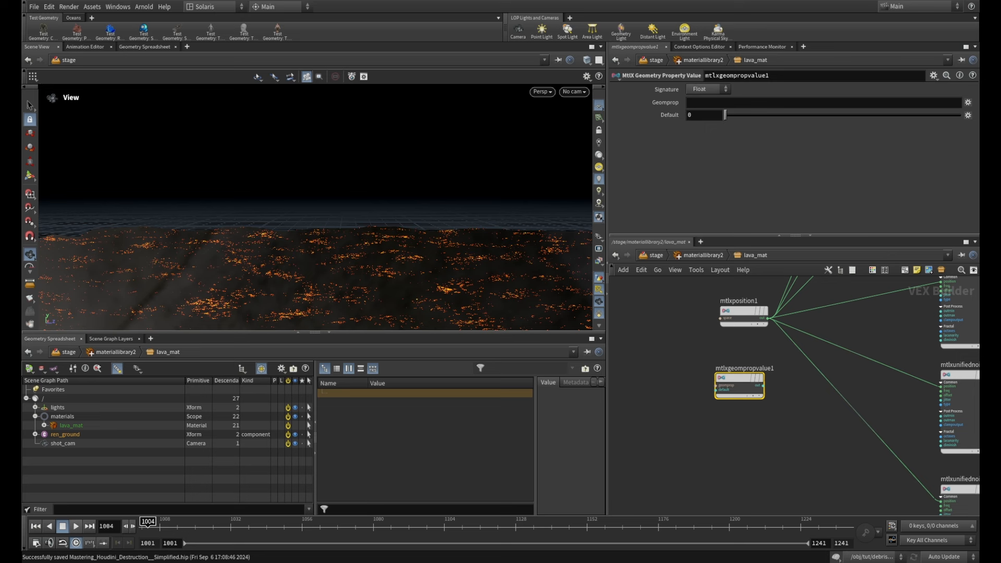
- Set the geometry property node's signature to Vector 3 and its Geomprop to rest
left_click(708, 89)
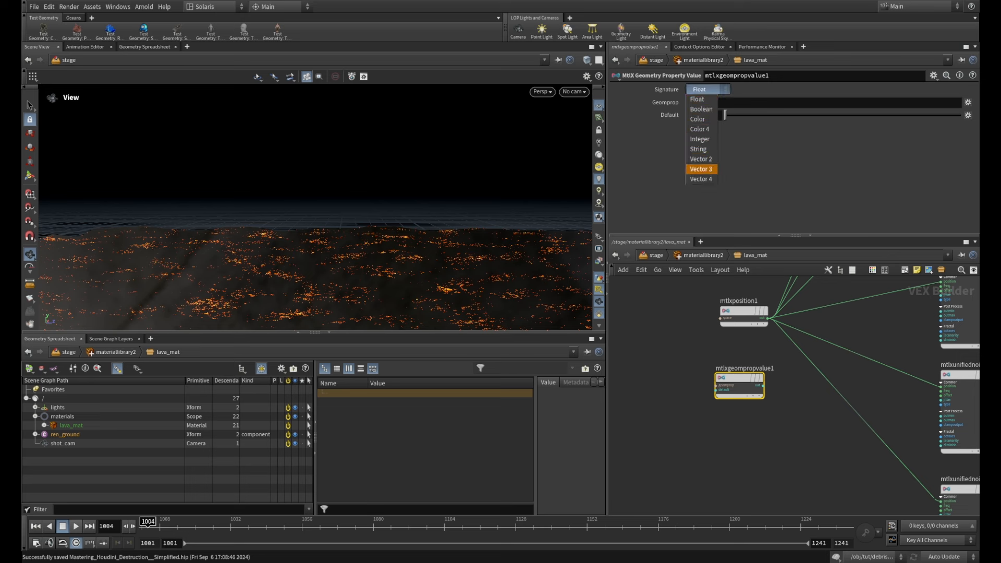
left_click(701, 169)
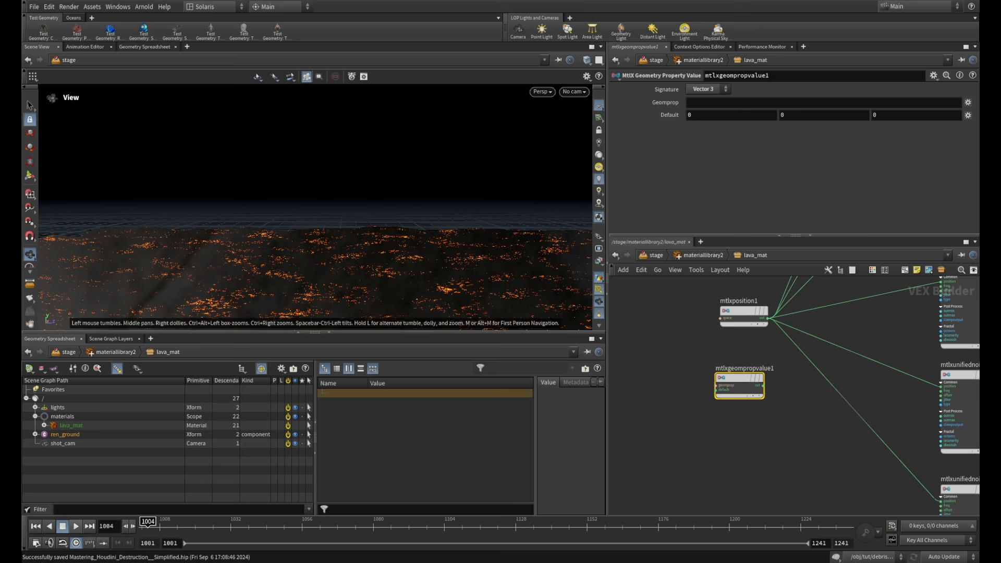
left_click(720, 103)
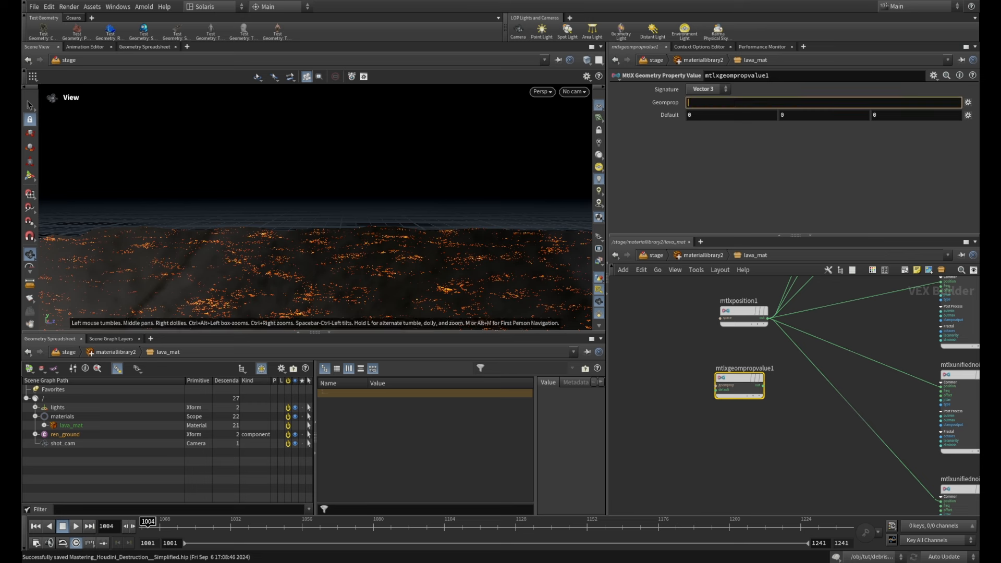
type("rest")
key("Return")
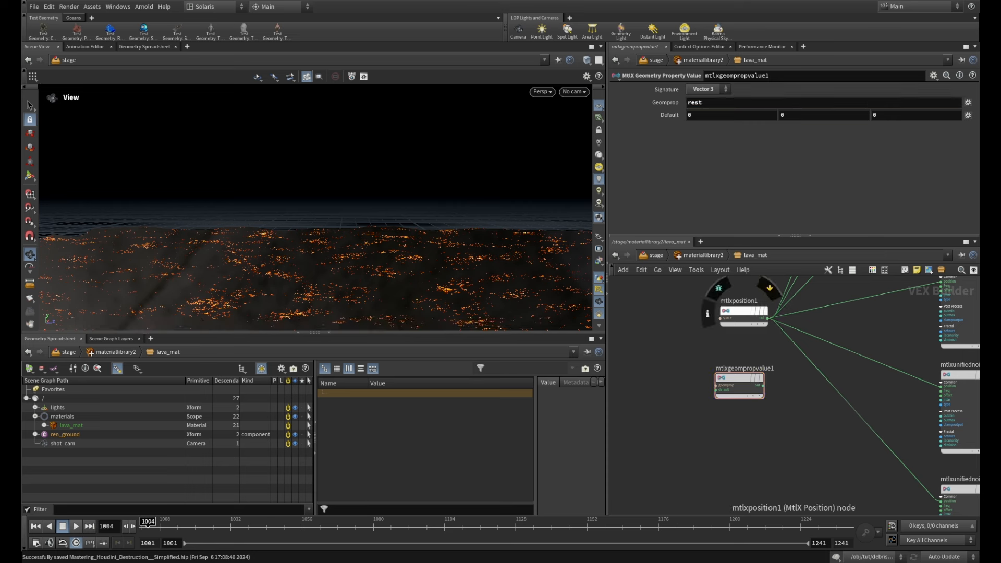
- Move mtlxposition1 further left and transfer all its noise connections to the output of mtlxgeompropvalue1
left_click_drag(744, 313, 722, 313)
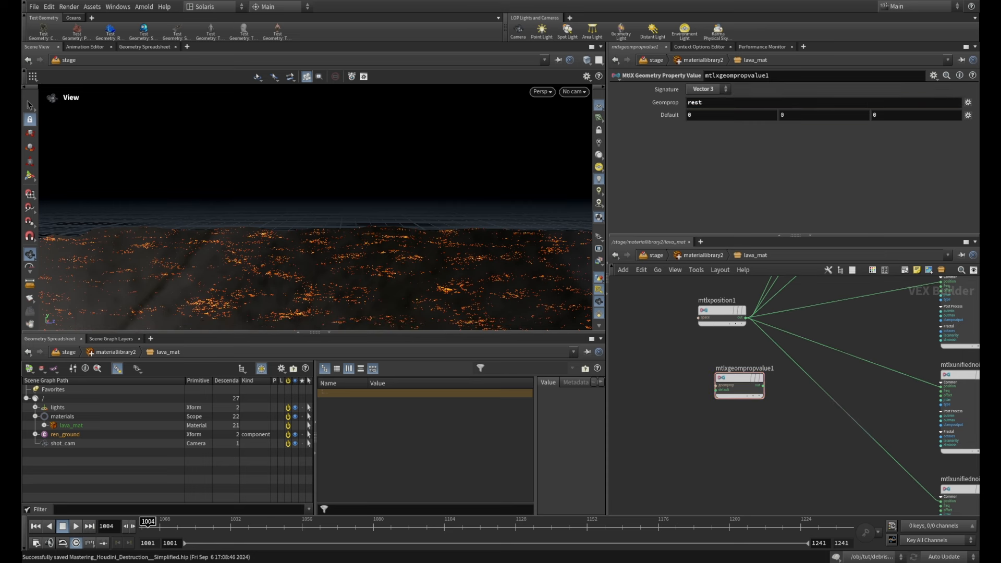
scroll(797, 408, "down", 3)
middle_click_drag(797, 408, 744, 427)
left_click_drag(691, 363, 671, 360)
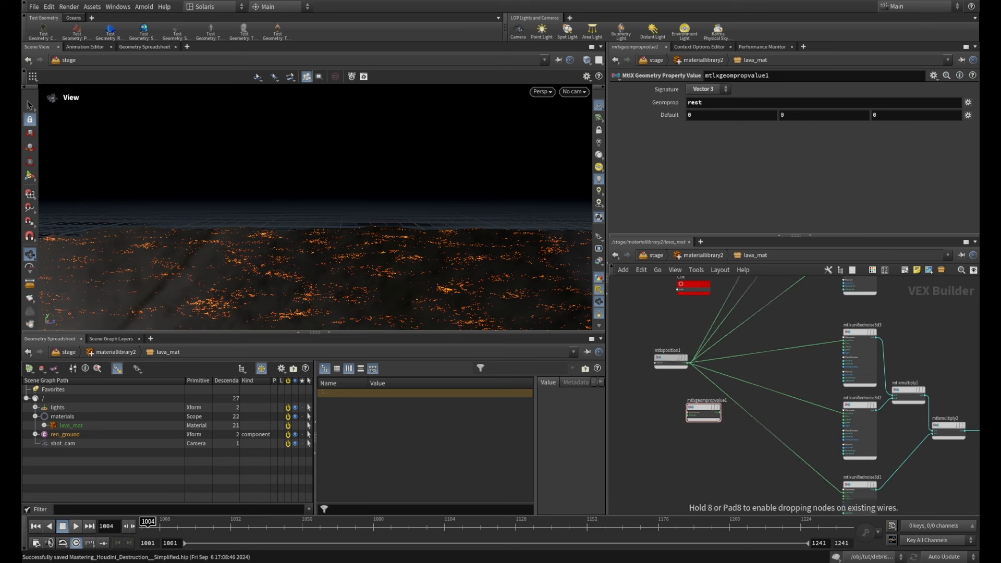
left_click_drag(700, 324, 720, 413)
left_click(721, 413)
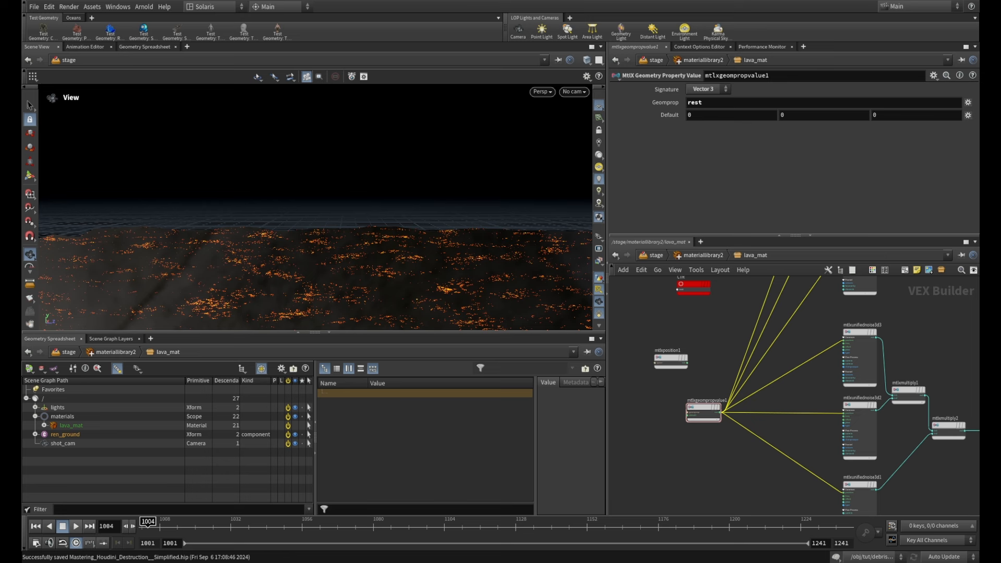
scroll(775, 419, "down", 3)
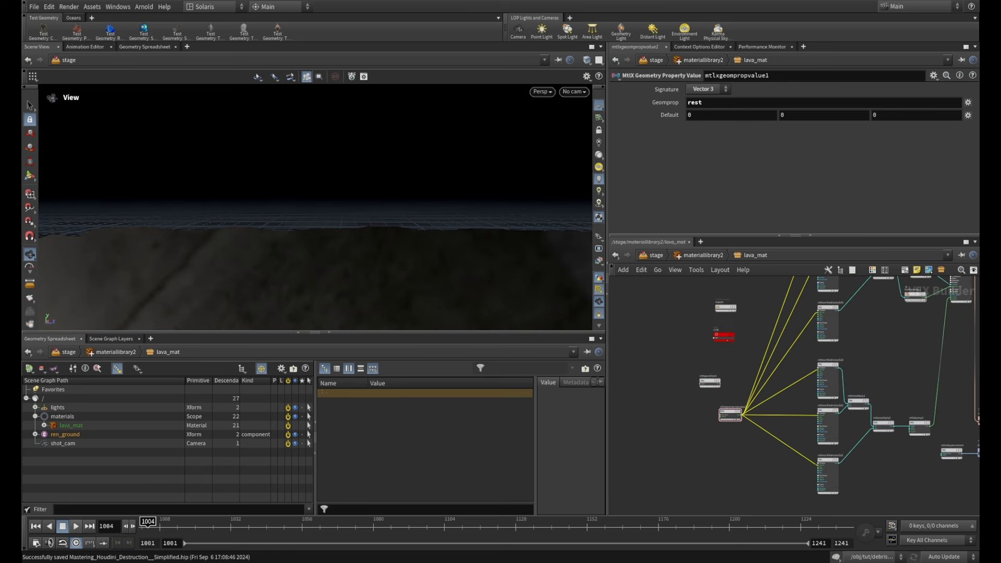
- Save the scene and return the timeline to the first frame, 1001
key("ctrl+s")
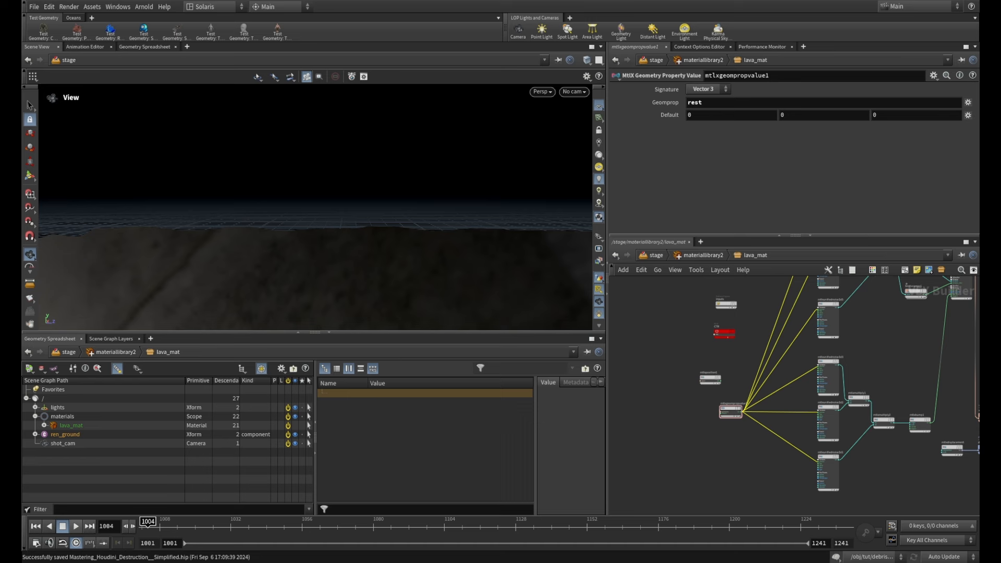
left_click(35, 526)
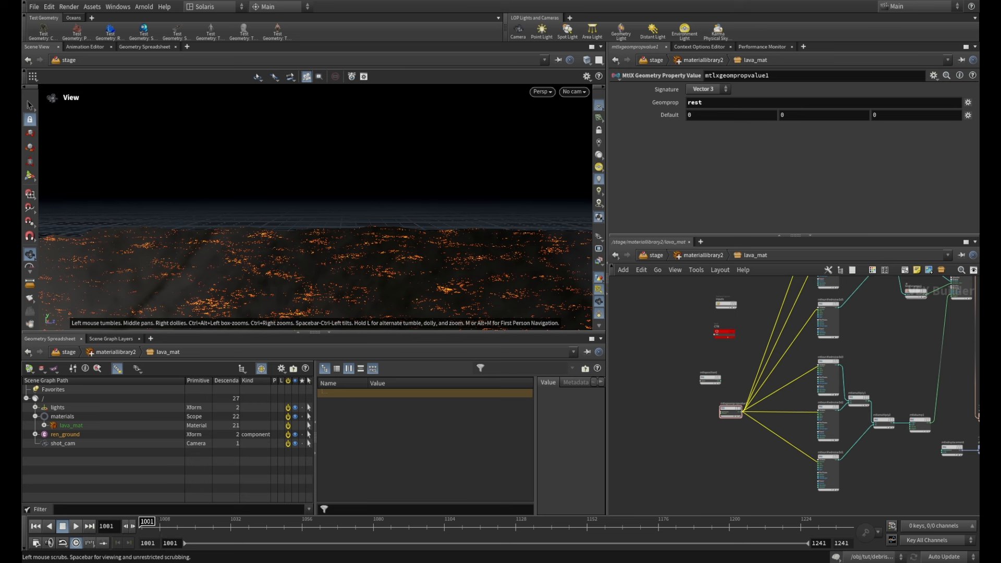
middle_click_drag(793, 385, 781, 359)
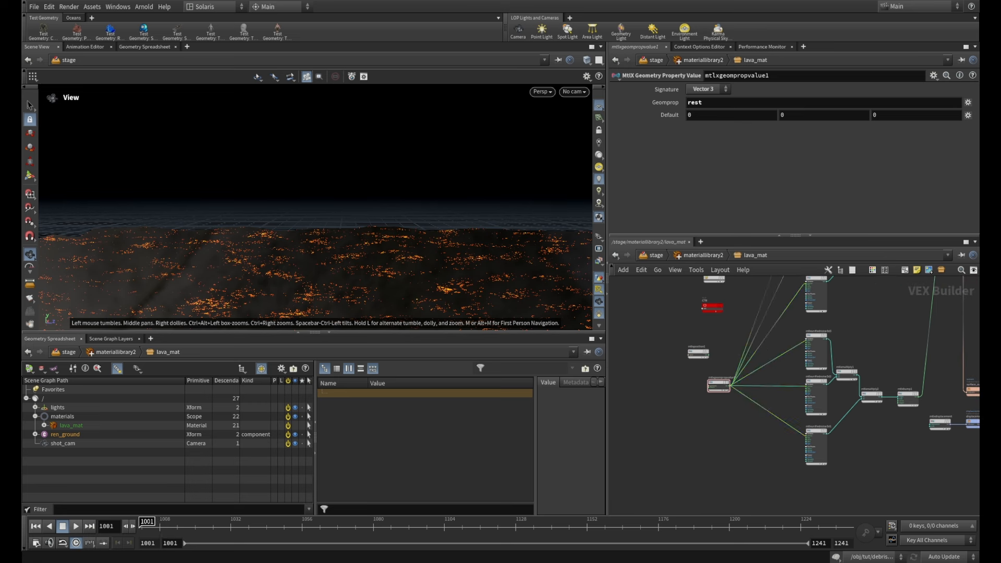
- Return to the stage network, check karmarendersettings and render usdrender_rop2 to disk
key("u")
key("u")
middle_click_drag(798, 459, 812, 380)
left_click(756, 416)
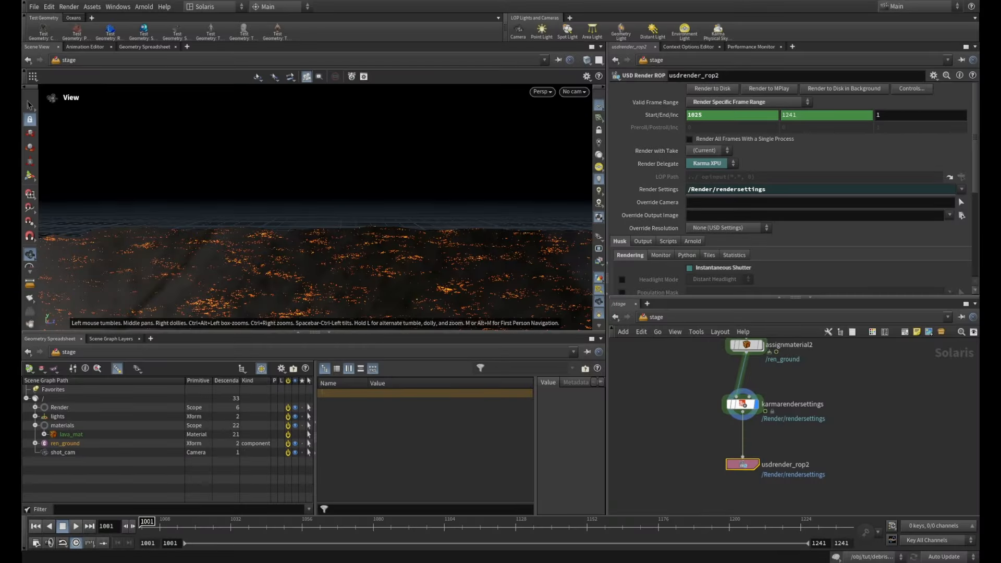
left_click(742, 405)
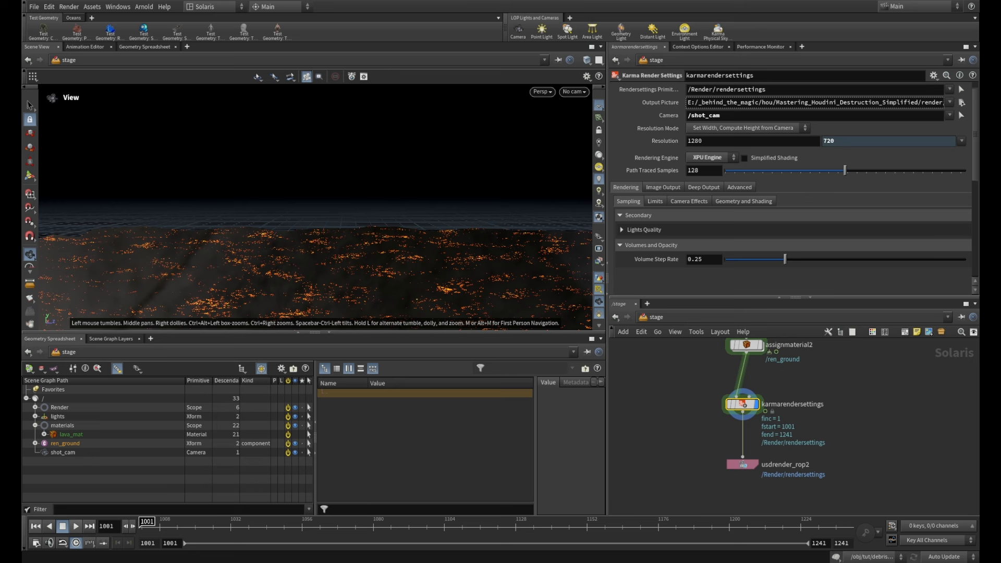
left_click(743, 465)
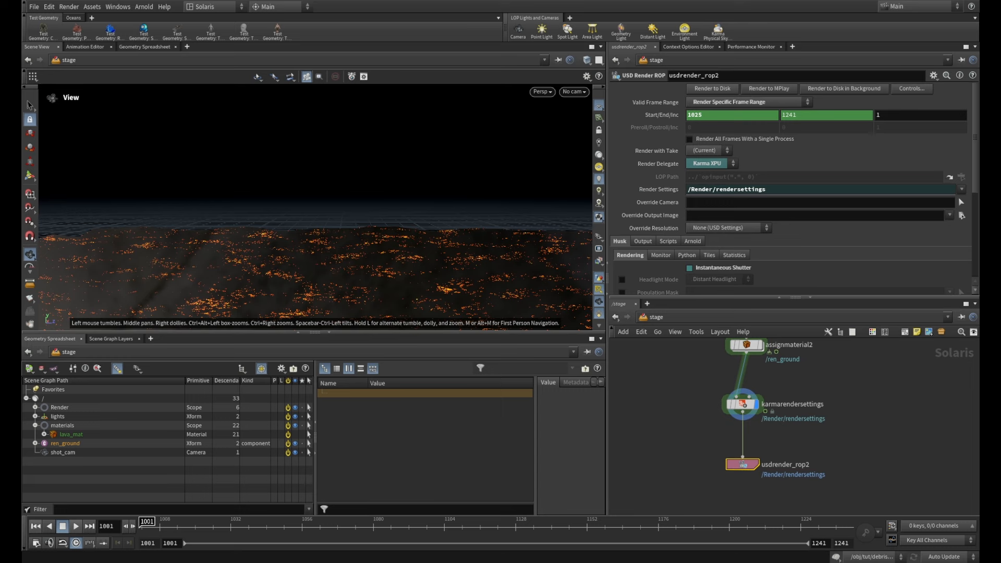
left_click(713, 89)
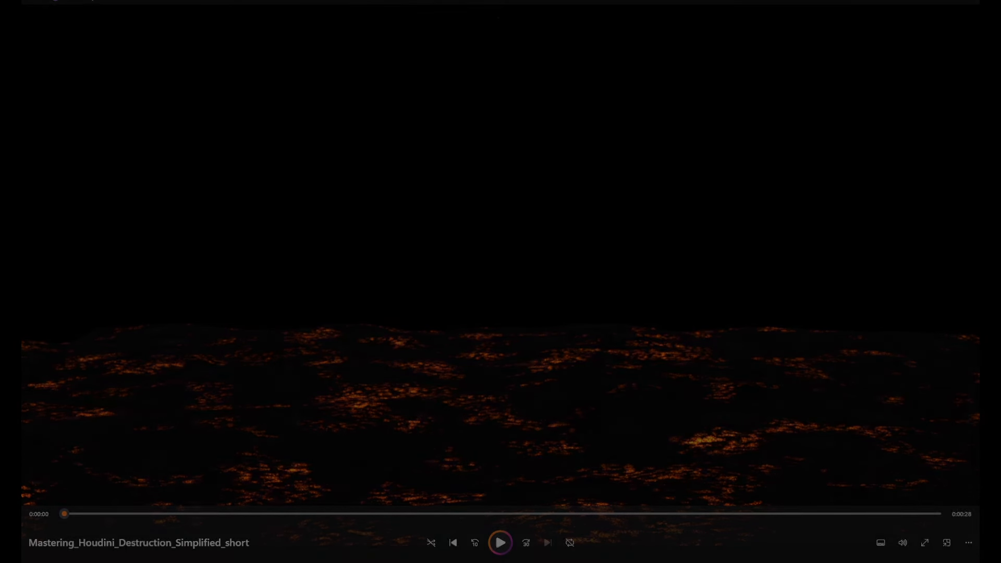